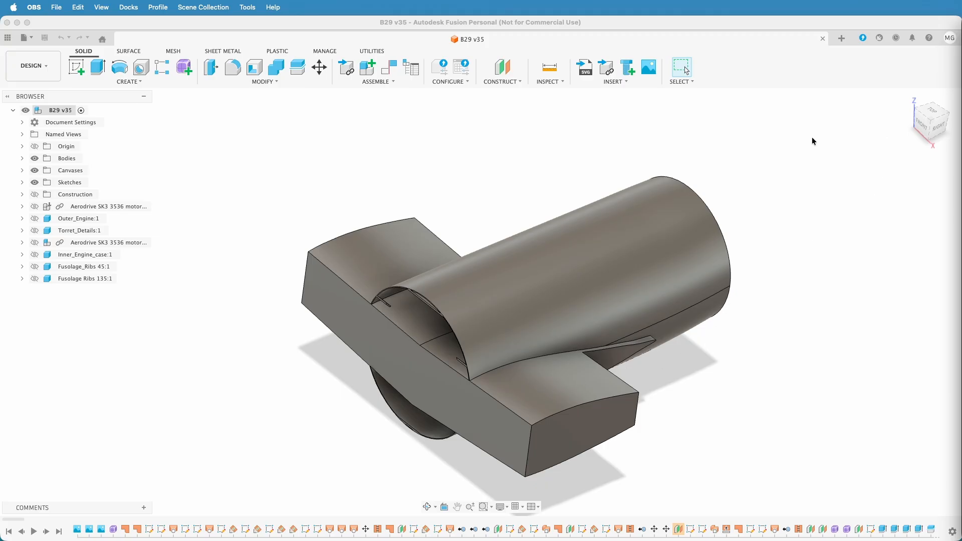
Hide the Fuselage_3 body and show the Fuselage_Copy (1) surface body instead
{"action": "left_click", "coordinate": [22, 159]}
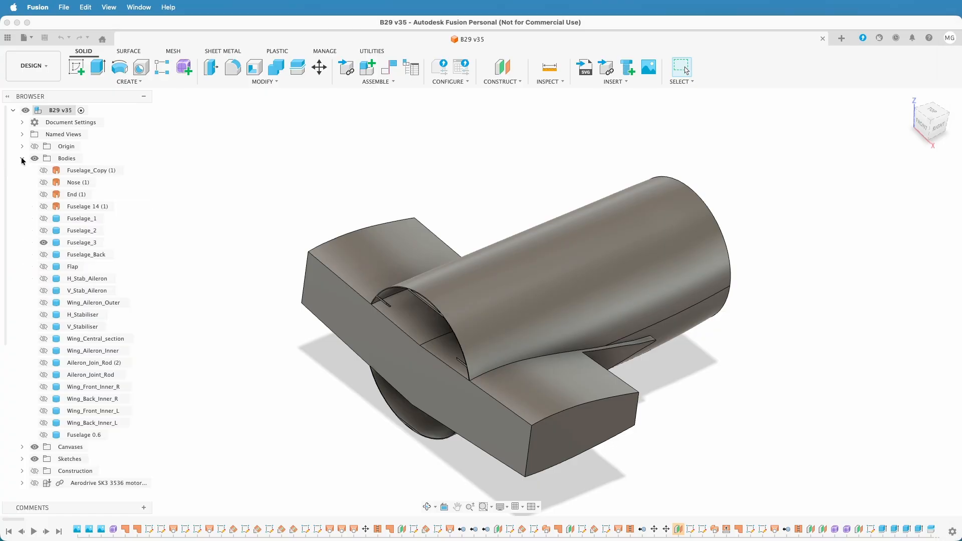
{"action": "left_click", "coordinate": [44, 243]}
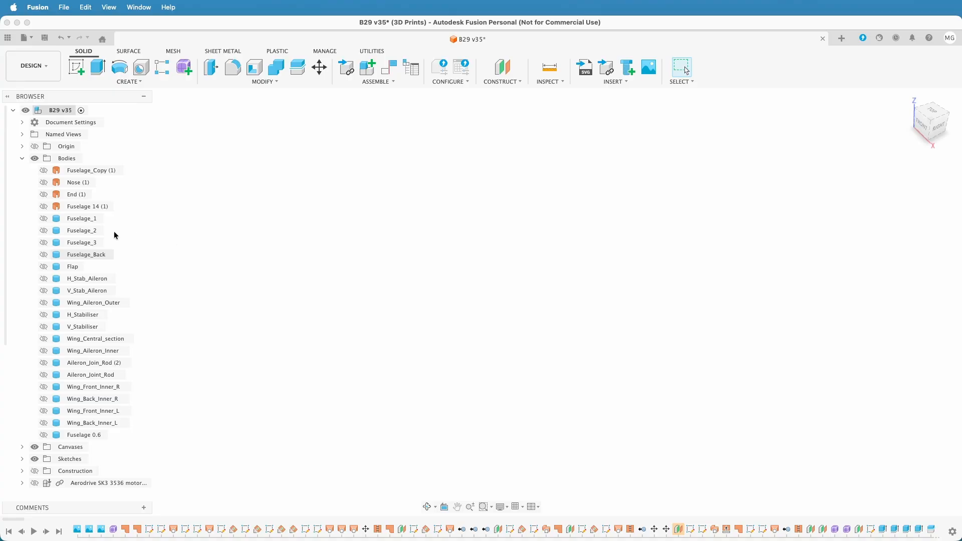
{"action": "left_click", "coordinate": [43, 171]}
{"action": "scroll", "coordinate": [384, 284], "scroll_direction": "down", "scroll_amount": 6}
{"action": "scroll", "coordinate": [384, 285], "scroll_direction": "up", "scroll_amount": 2}
{"action": "middle_click_drag", "start_coordinate": [342, 250], "coordinate": [365, 263]}
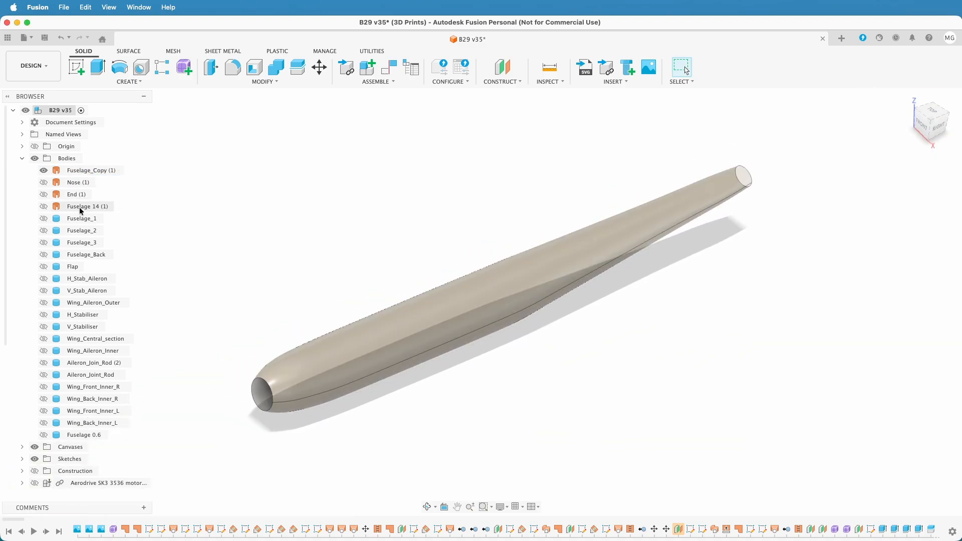
Copy the Fuselage_Copy (1) surface body and paste it twice in place
{"action": "right_click", "coordinate": [84, 172]}
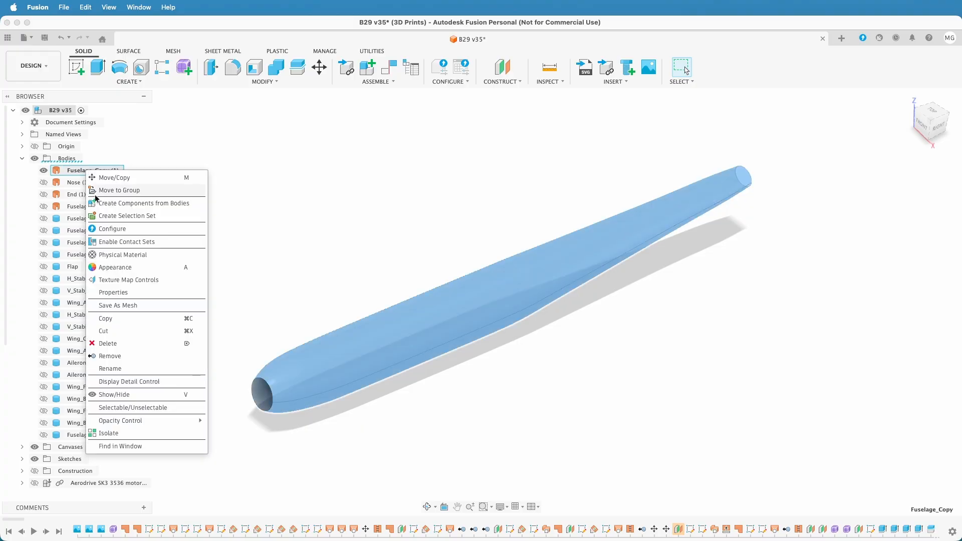
{"action": "left_click", "coordinate": [137, 318]}
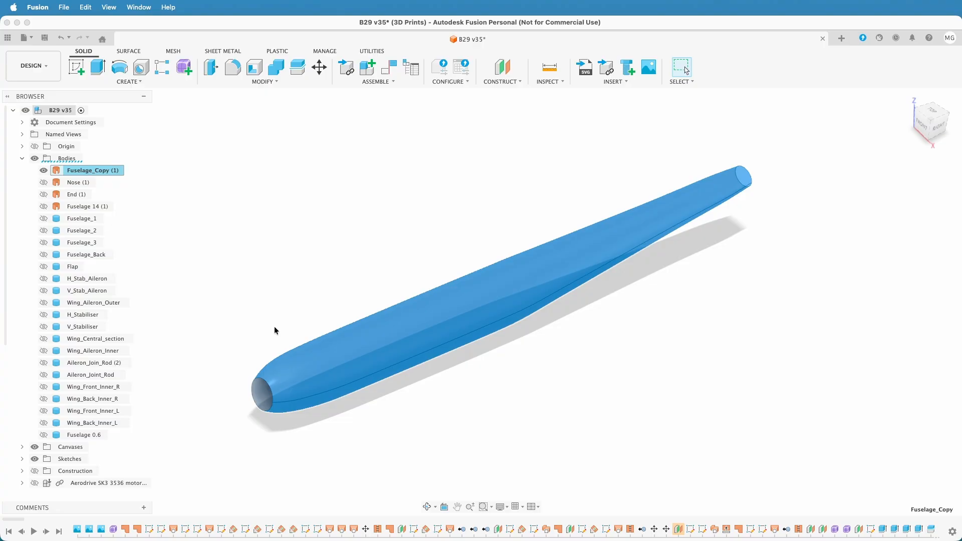
{"action": "right_click", "coordinate": [284, 219]}
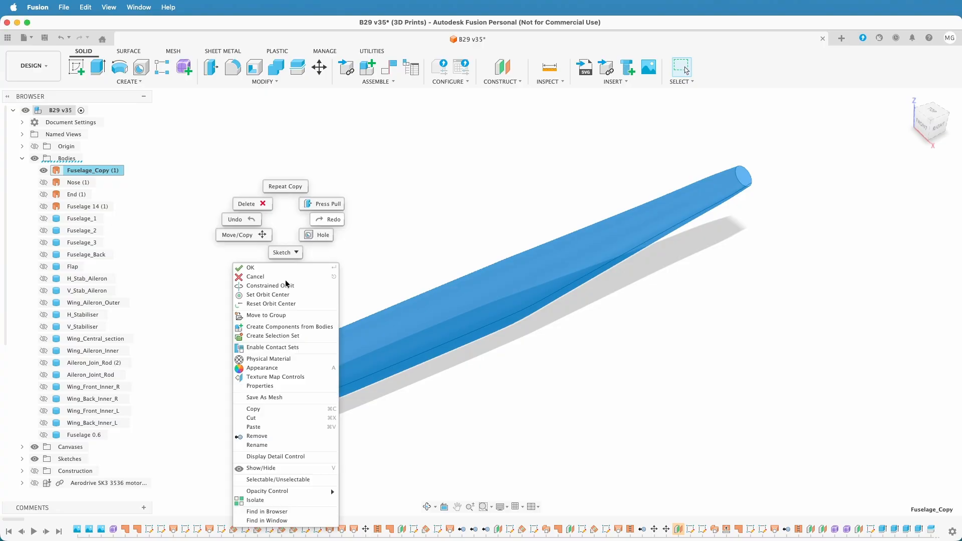
{"action": "left_click", "coordinate": [252, 427]}
{"action": "key", "text": "Return"}
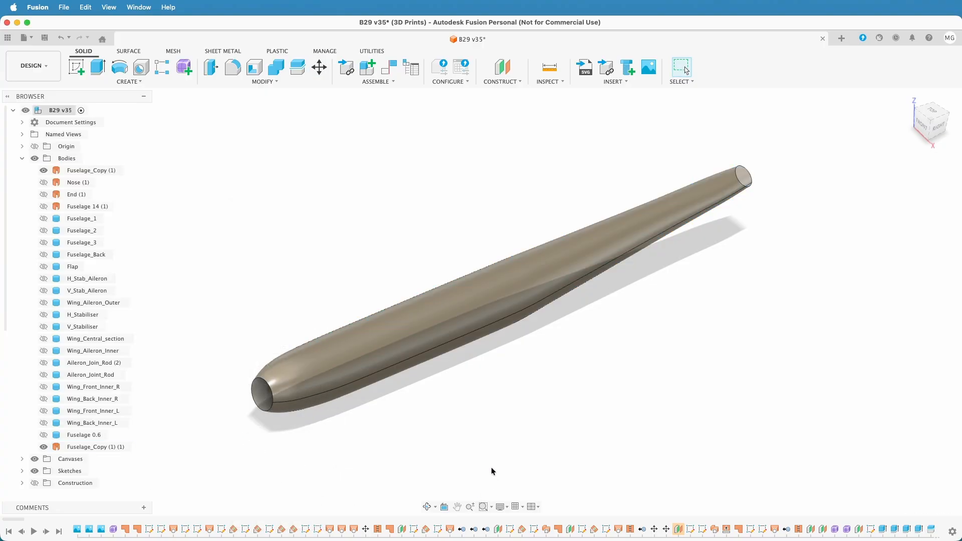
{"action": "right_click", "coordinate": [501, 459]}
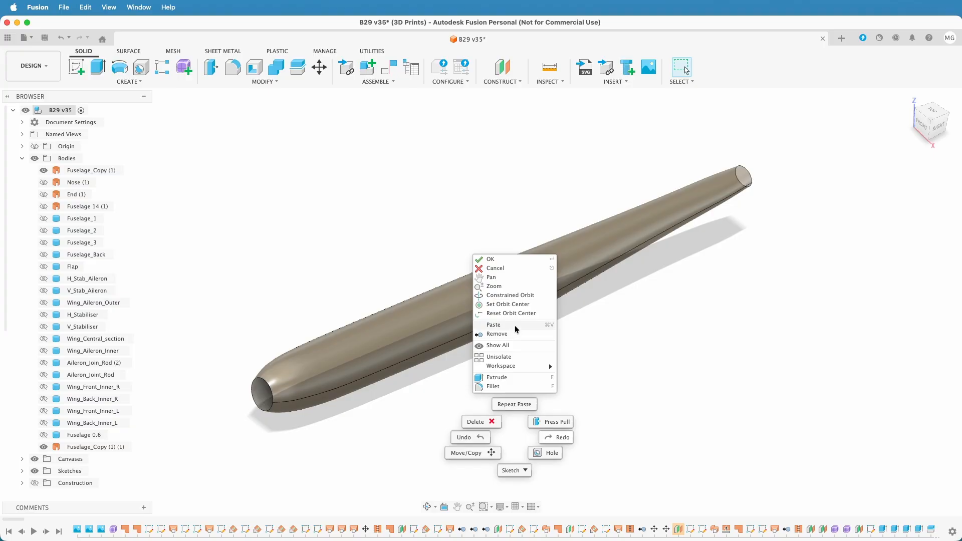
{"action": "left_click", "coordinate": [530, 337]}
{"action": "key", "text": "Return"}
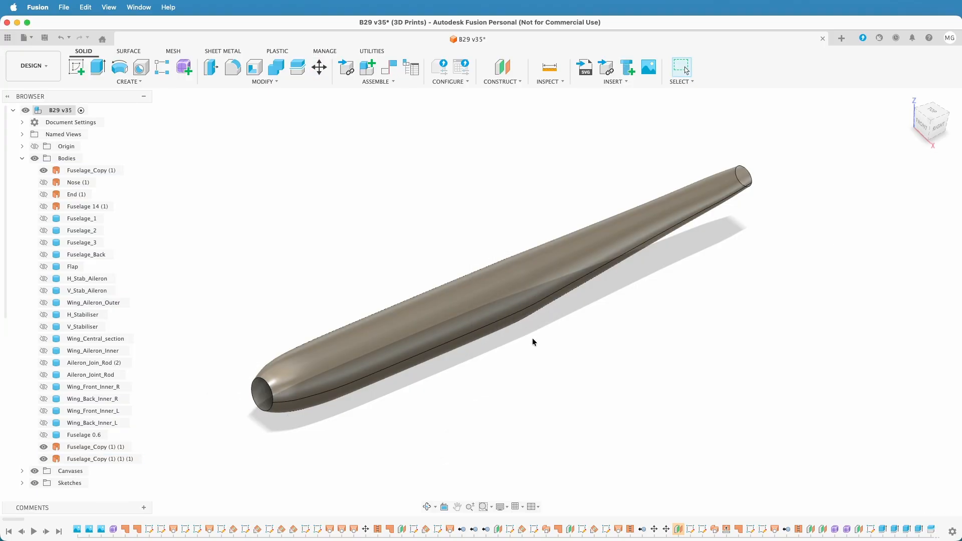
Reorder the bodies so both pasted fuselage copies sit directly below the original Fuselage_Copy (1)
{"action": "left_click", "coordinate": [86, 448]}
{"action": "left_click_drag", "start_coordinate": [86, 447], "coordinate": [103, 179]}
{"action": "left_click", "coordinate": [82, 464]}
{"action": "left_click_drag", "start_coordinate": [81, 464], "coordinate": [104, 187]}
Rename the original fuselage surface body to Fuselage_Main and hide it
{"action": "left_click", "coordinate": [100, 172]}
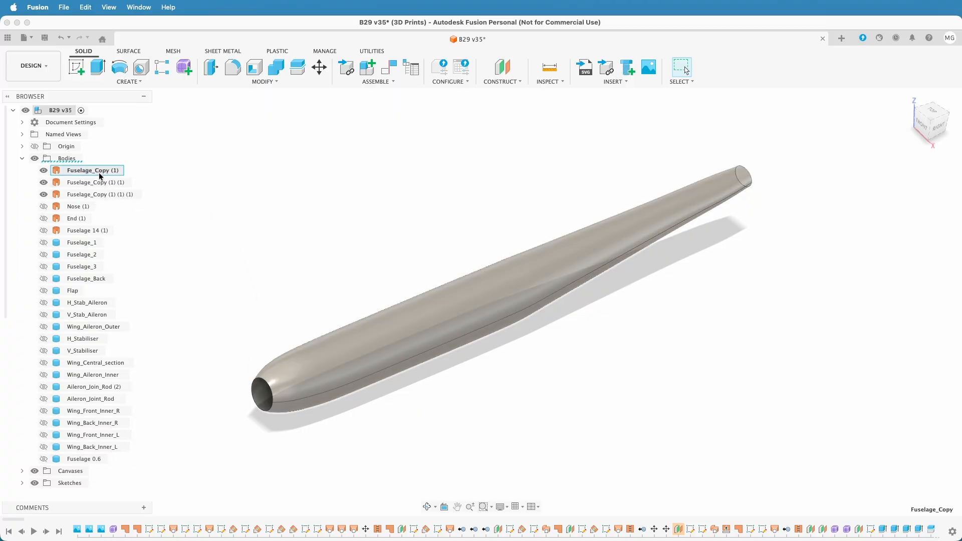
{"action": "double_click", "coordinate": [101, 173]}
{"action": "key", "text": "Right"}
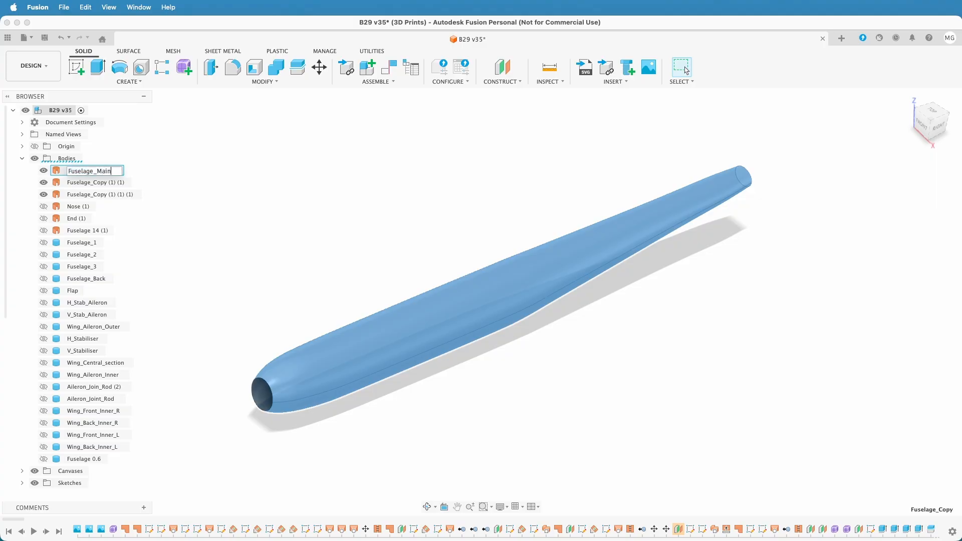
{"action": "type", "text": "Main"}
{"action": "key", "text": "Return"}
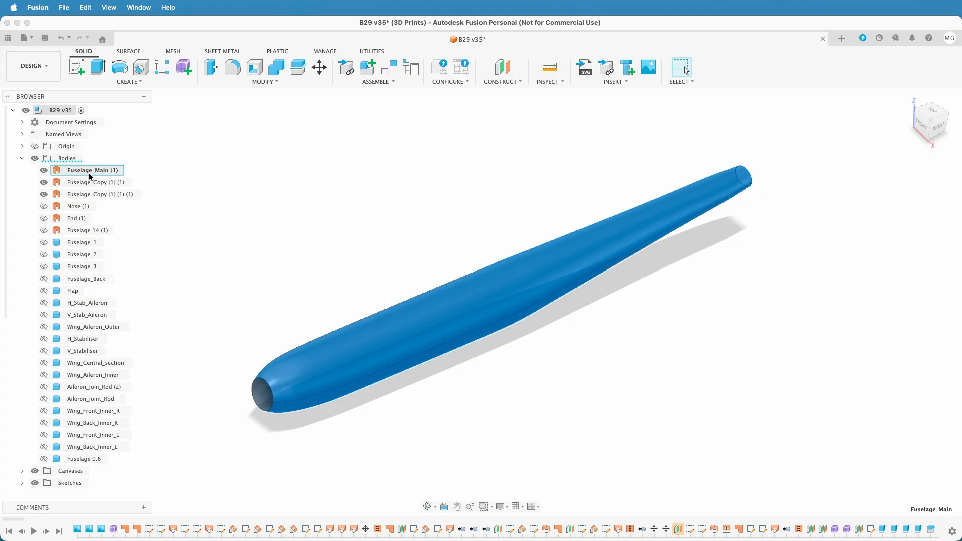
{"action": "left_click", "coordinate": [44, 171]}
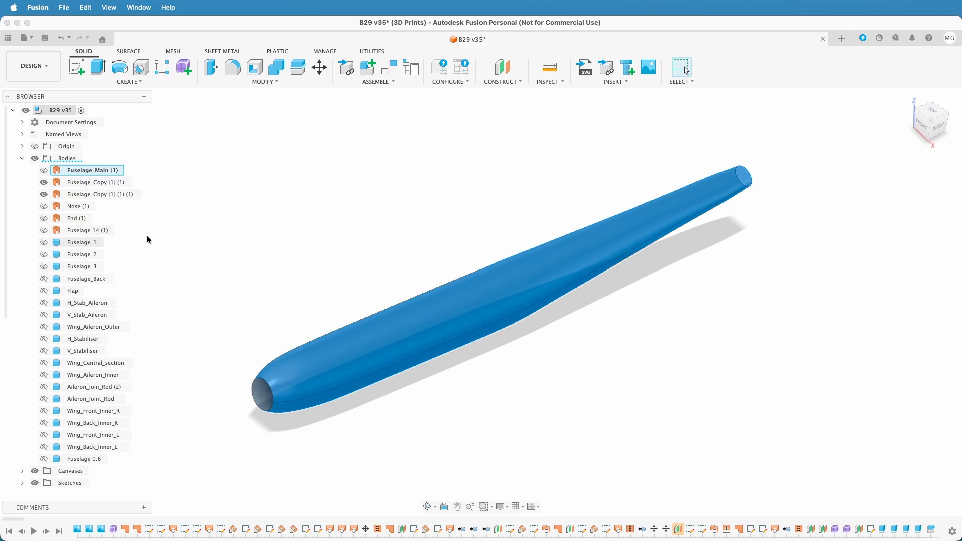
Rename the second pasted copy, Fuselage_Copy (1) (1) (1), to Fuselage_-7mm
{"action": "left_click", "coordinate": [102, 183]}
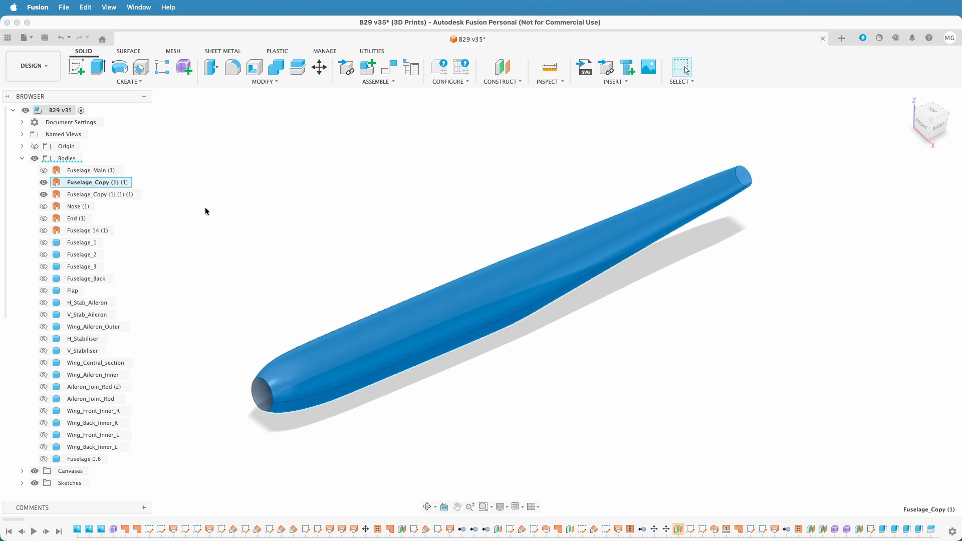
{"action": "left_click", "coordinate": [221, 213]}
{"action": "left_click", "coordinate": [122, 195]}
{"action": "double_click", "coordinate": [122, 195]}
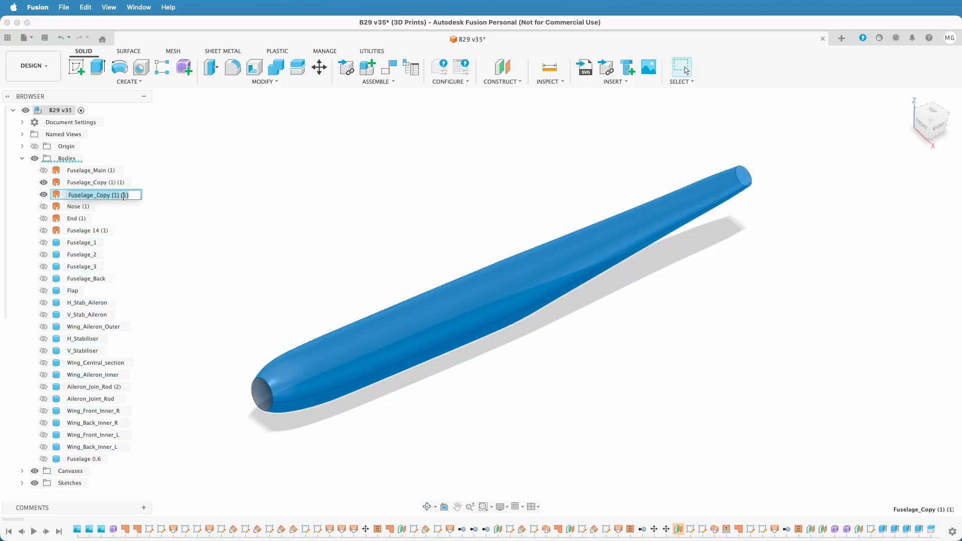
{"action": "key", "text": "Right"}
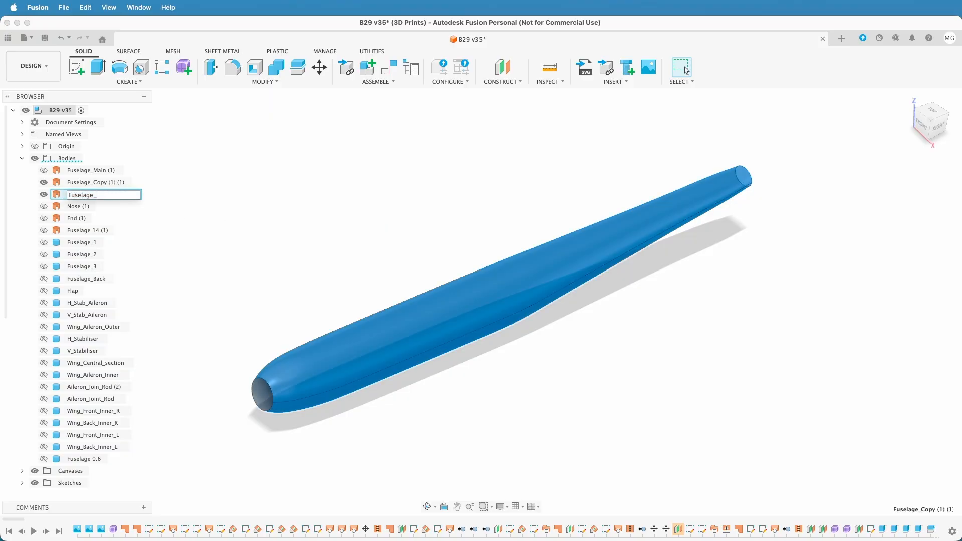
{"action": "type", "text": "-7mm"}
{"action": "key", "text": "Return"}
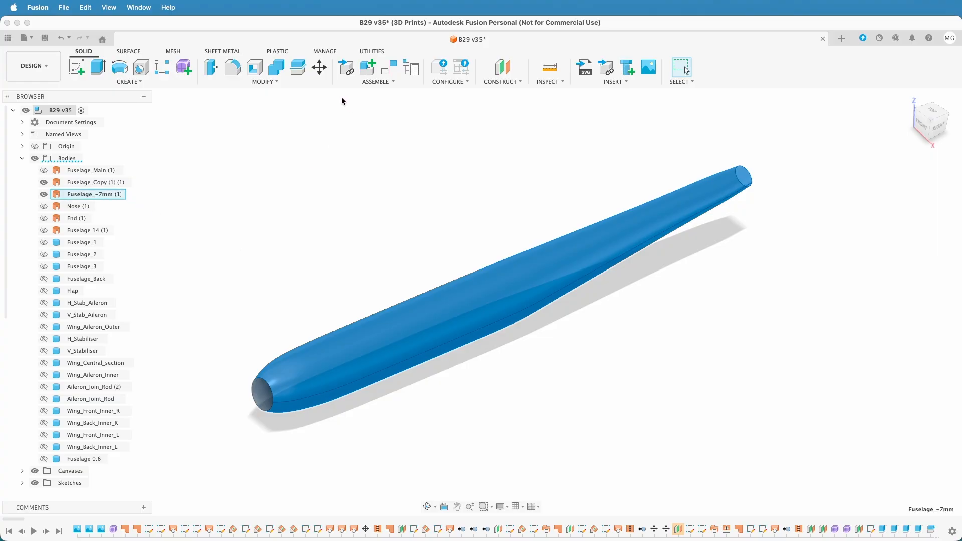
Offset the face of the Fuselage_Copy (1) (1) surface by -7 mm with Press Pull
{"action": "left_click", "coordinate": [211, 70]}
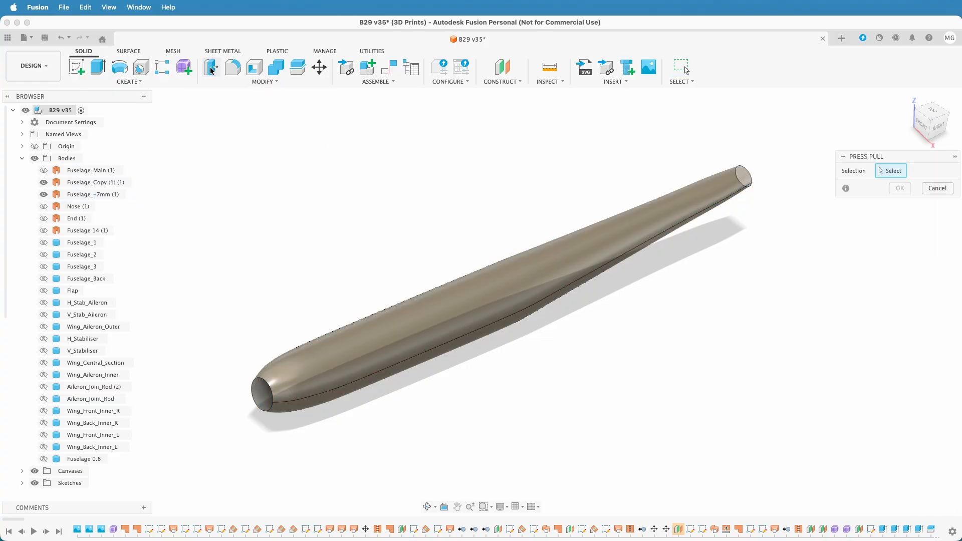
{"action": "left_click", "coordinate": [434, 314]}
{"action": "type", "text": "-"}
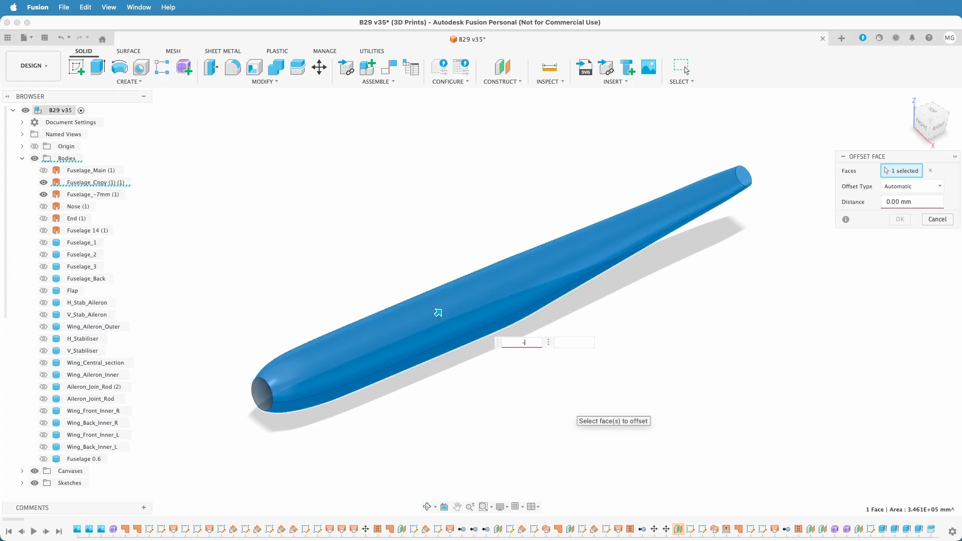
{"action": "type", "text": "7"}
{"action": "key", "text": "Return"}
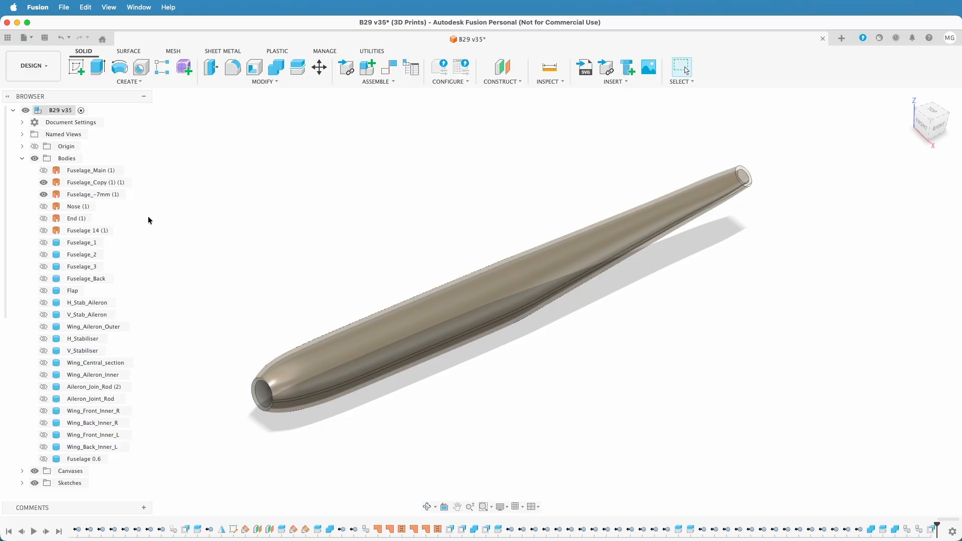
Hide Fuselage_-7mm and close the nose opening of the remaining fuselage copy with a Patch as a new body
{"action": "left_click", "coordinate": [43, 195]}
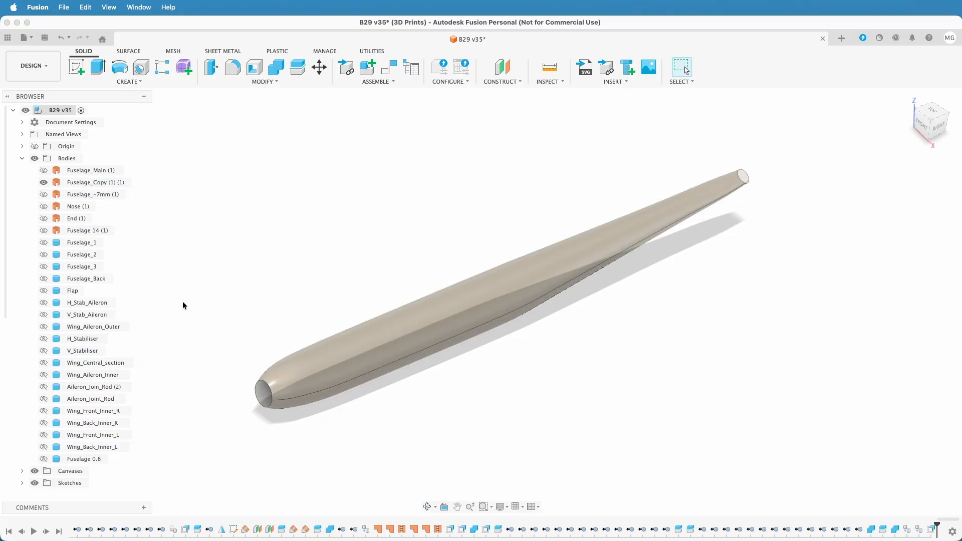
{"action": "left_click", "coordinate": [88, 182]}
{"action": "left_click", "coordinate": [184, 189]}
{"action": "left_click", "coordinate": [129, 51]}
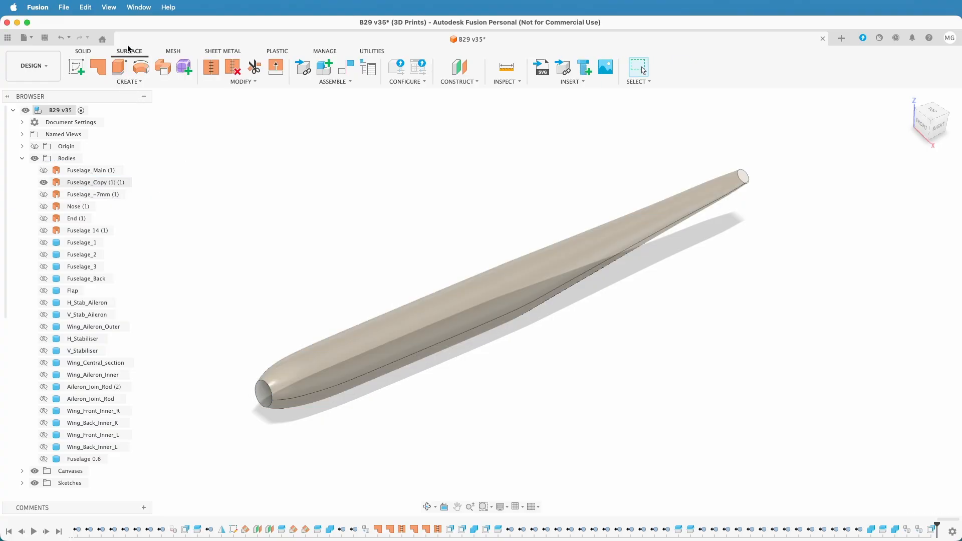
{"action": "left_click", "coordinate": [106, 68]}
{"action": "left_click", "coordinate": [259, 404]}
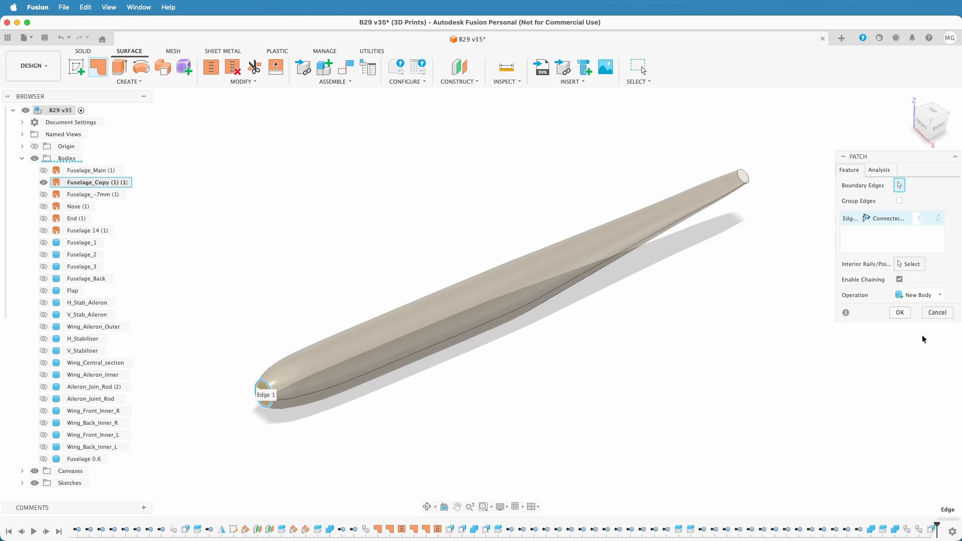
{"action": "left_click", "coordinate": [900, 312]}
Patch the open tail end of the fuselage surface
{"action": "middle_click_drag", "start_coordinate": [710, 367], "coordinate": [642, 350], "text": "shift"}
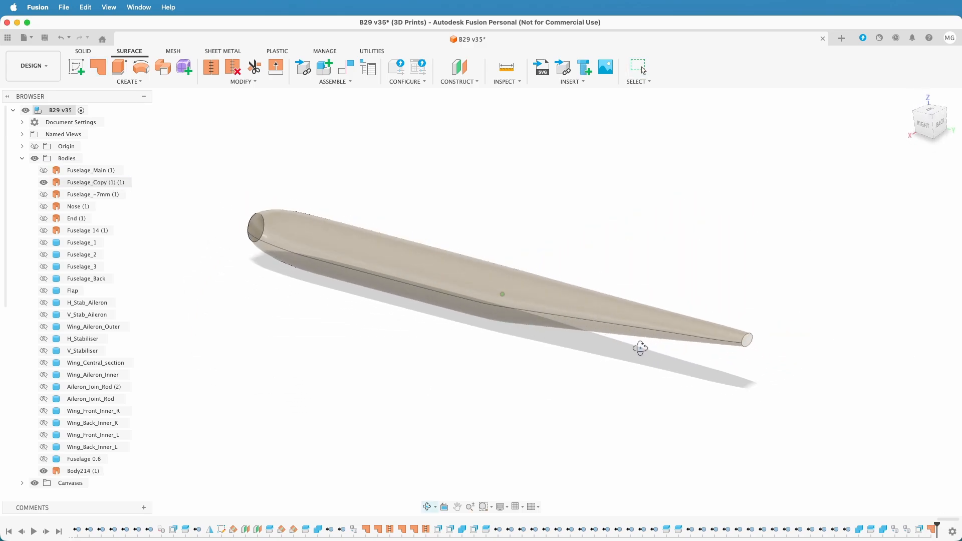
{"action": "scroll", "coordinate": [741, 366], "scroll_direction": "up", "scroll_amount": 5}
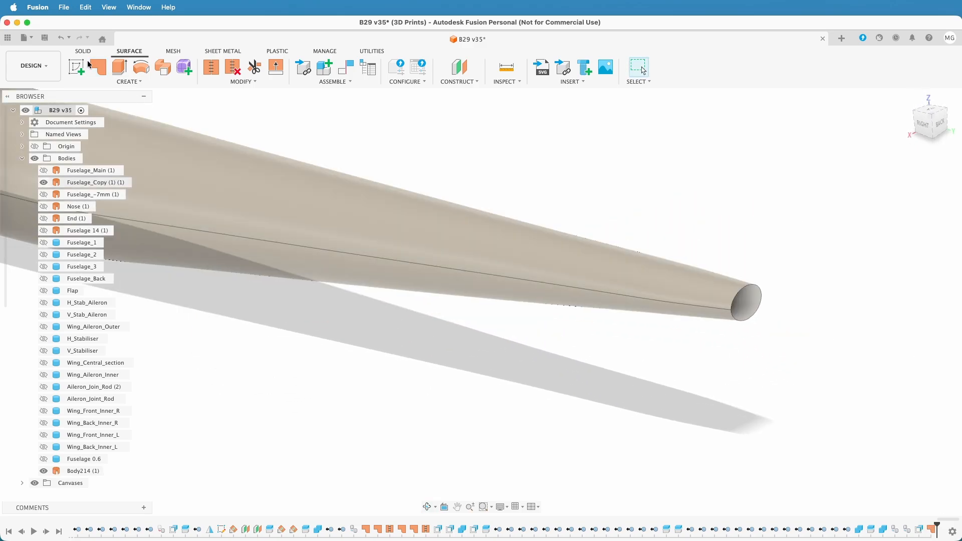
{"action": "left_click", "coordinate": [98, 66]}
{"action": "left_click", "coordinate": [760, 300]}
{"action": "left_click", "coordinate": [897, 311]}
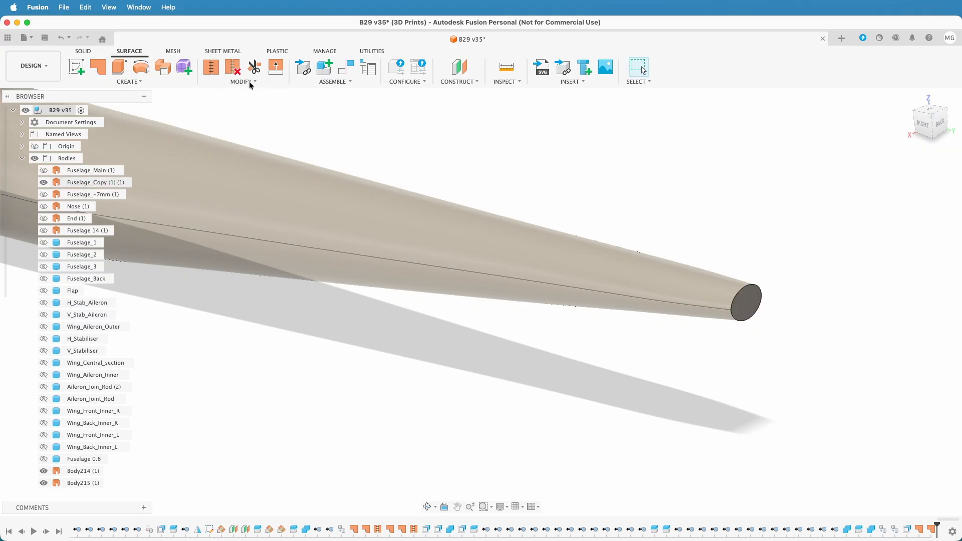
Stitch the fuselage surface with its tail and nose patches into a new body at 0.10 mm tolerance
{"action": "left_click", "coordinate": [210, 67]}
{"action": "left_click", "coordinate": [747, 301]}
{"action": "left_click", "coordinate": [717, 296]}
{"action": "scroll", "coordinate": [576, 365], "scroll_direction": "down", "scroll_amount": 5}
{"action": "middle_click_drag", "start_coordinate": [575, 365], "coordinate": [285, 415], "text": "shift"}
{"action": "left_click", "coordinate": [221, 397]}
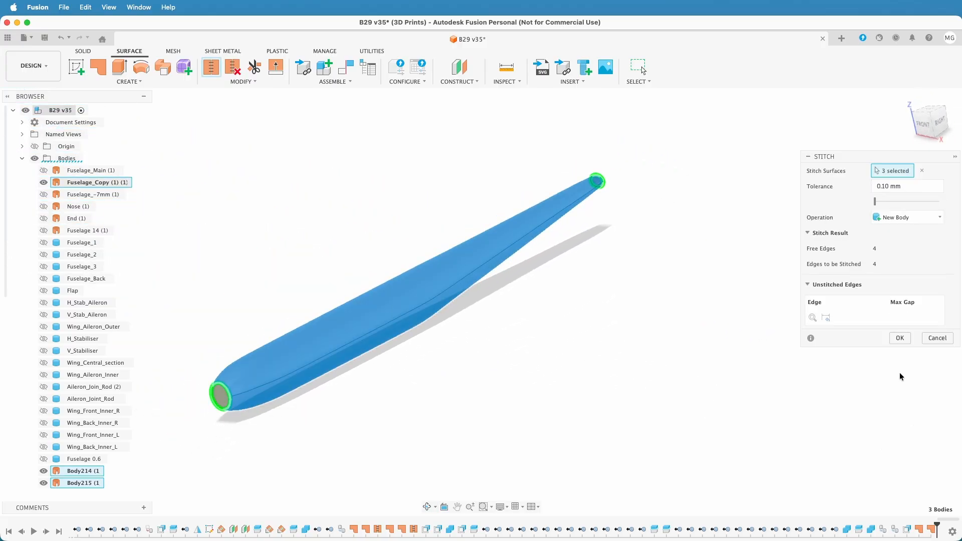
{"action": "left_click", "coordinate": [894, 339]}
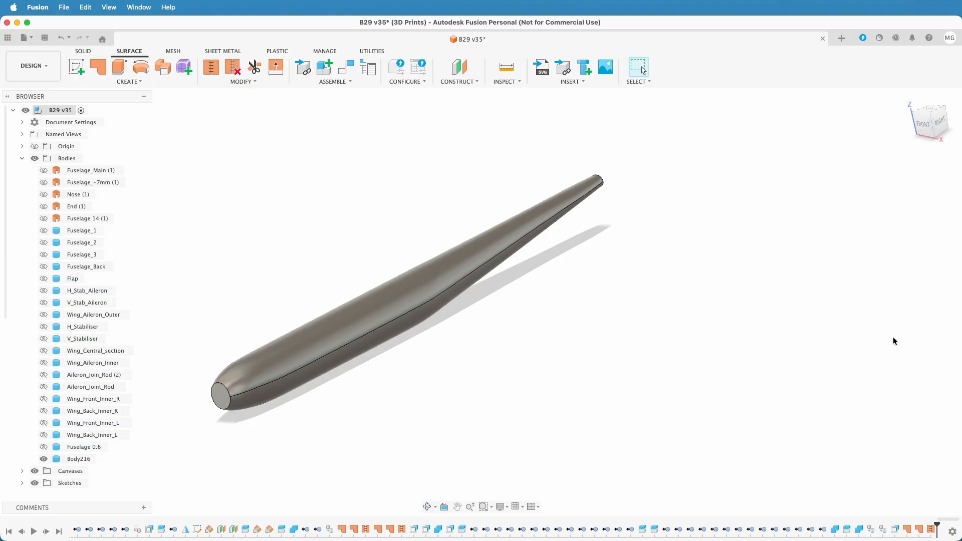
Rename the stitched solid body to Fuselage
{"action": "middle_click_drag", "start_coordinate": [514, 360], "coordinate": [569, 347]}
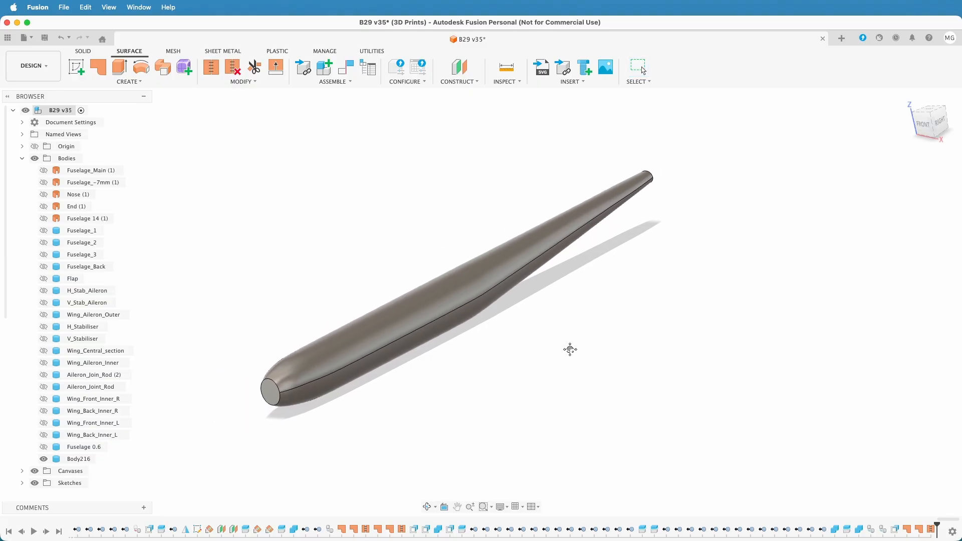
{"action": "left_click", "coordinate": [82, 458]}
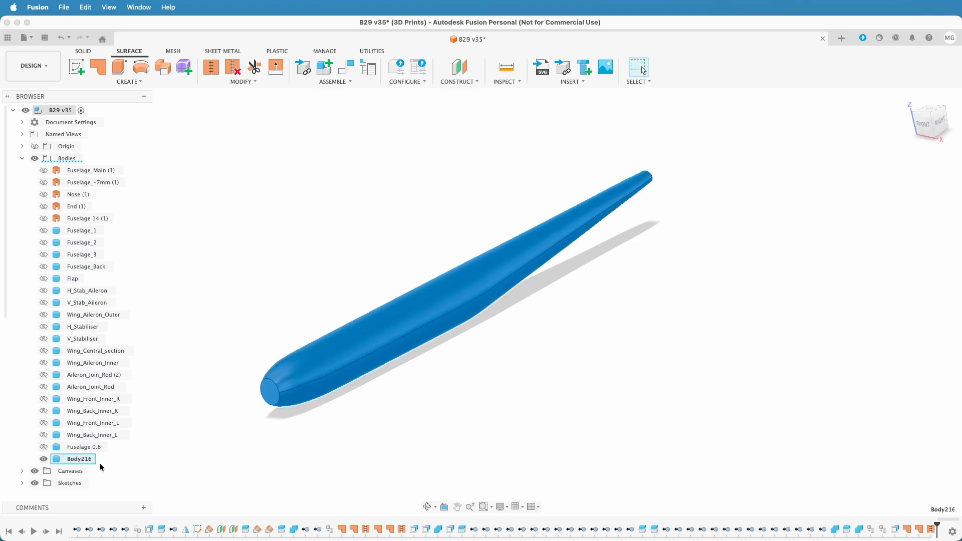
{"action": "type", "text": "Fuselage"}
{"action": "key", "text": "Return"}
{"action": "left_click", "coordinate": [44, 182]}
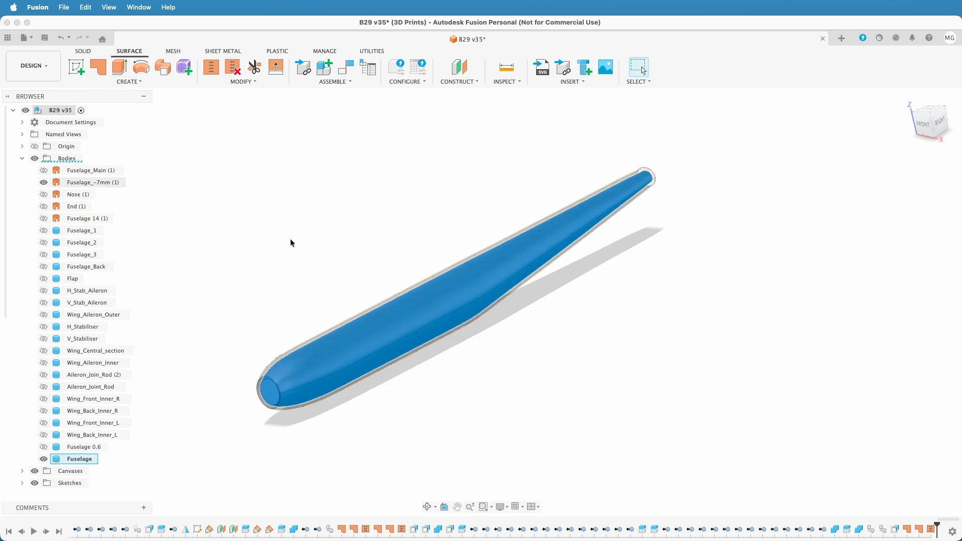
{"action": "left_click", "coordinate": [84, 51]}
{"action": "left_click", "coordinate": [263, 172]}
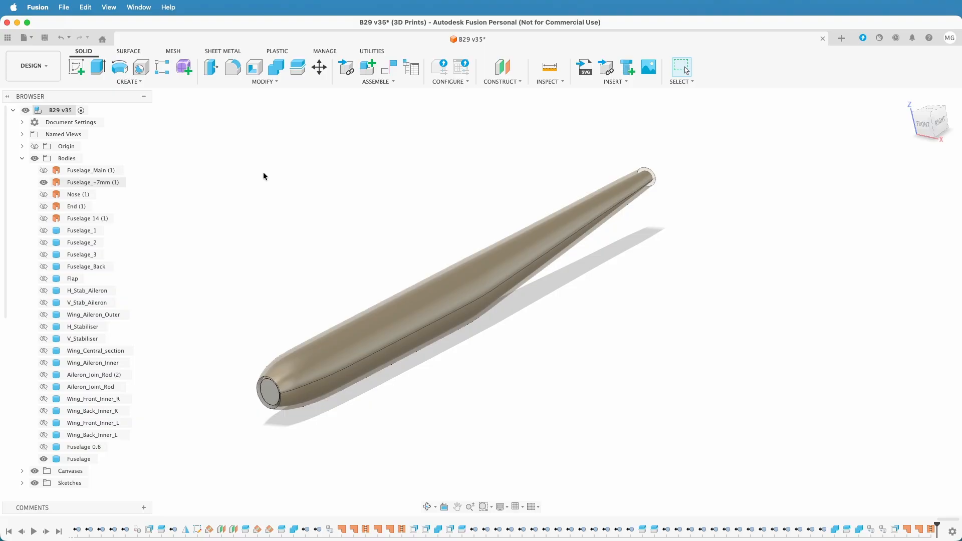
{"action": "left_click", "coordinate": [297, 73]}
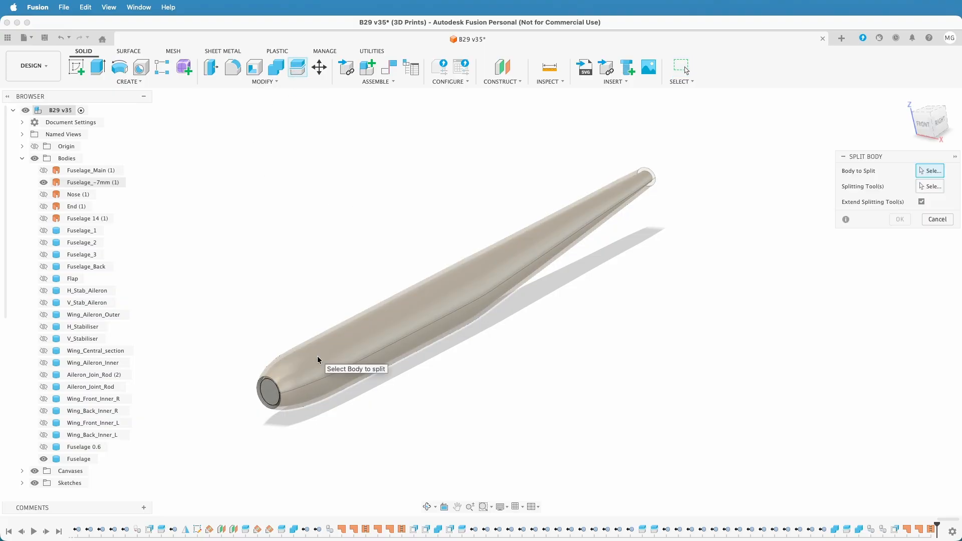
{"action": "left_click", "coordinate": [79, 458]}
{"action": "left_click", "coordinate": [930, 186]}
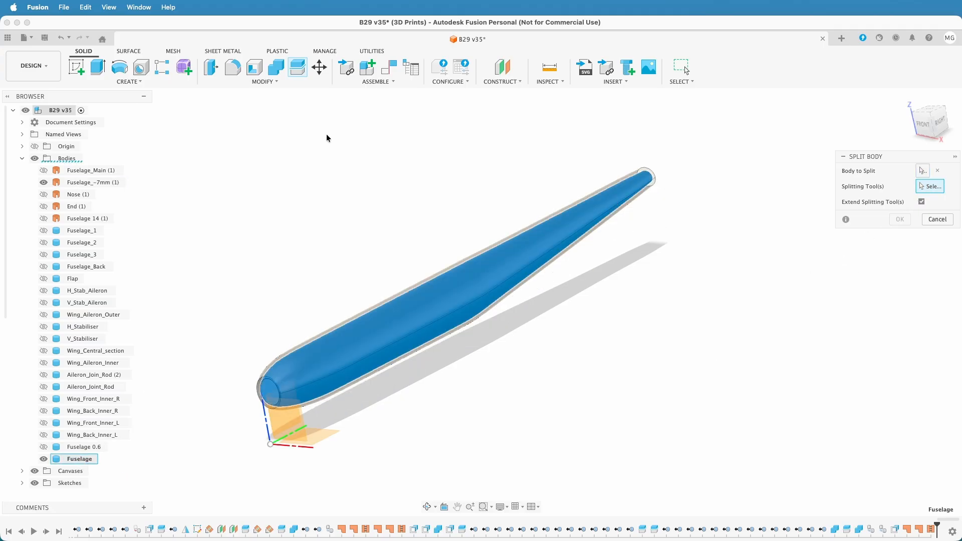
{"action": "left_click", "coordinate": [94, 182]}
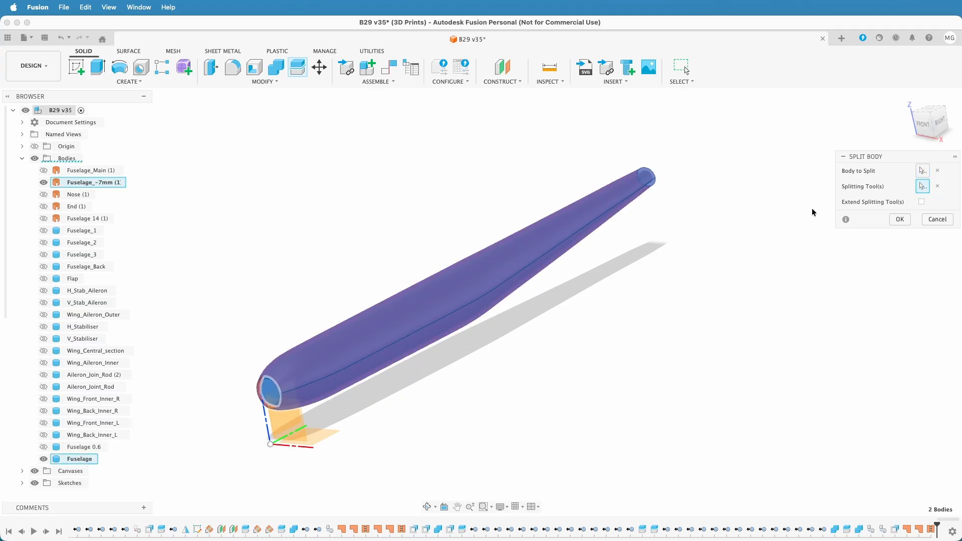
{"action": "left_click", "coordinate": [922, 202]}
{"action": "mouse_move", "coordinate": [631, 380]}
{"action": "middle_mouse_down", "text": "shift"}
{"action": "mouse_move", "coordinate": [595, 363]}
{"action": "mouse_move", "coordinate": [623, 371]}
{"action": "middle_mouse_up", "text": "shift"}
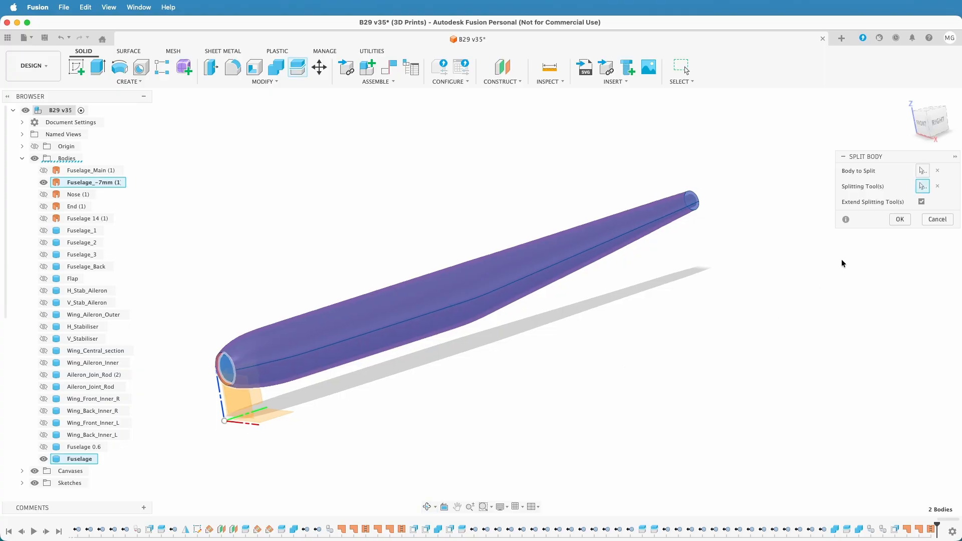
{"action": "left_click", "coordinate": [935, 221]}
Roll the timeline back to before the fuselage patches and move Fuselage_Copy (1) above Fuselage_-7mm in the bodies list
{"action": "left_click_drag", "start_coordinate": [935, 526], "coordinate": [888, 525]}
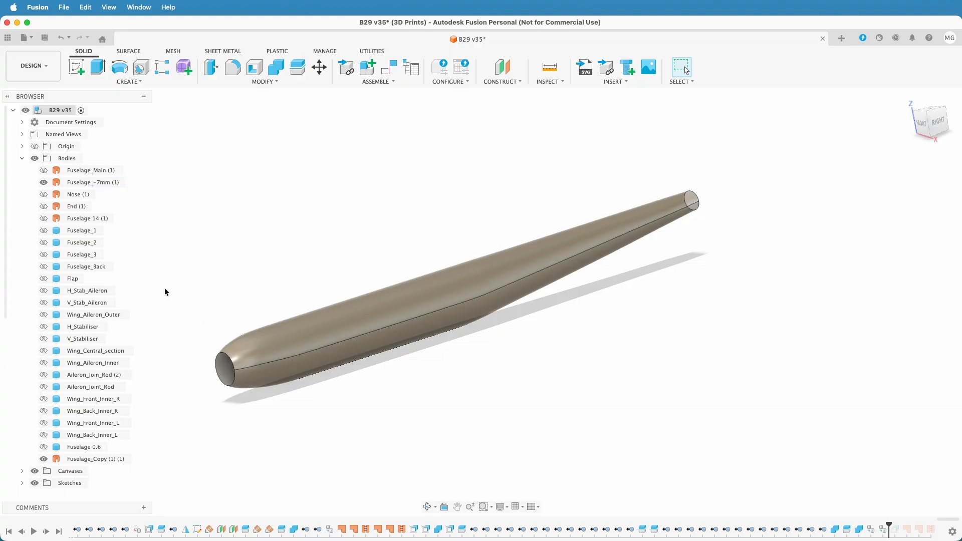
{"action": "left_click", "coordinate": [43, 459]}
{"action": "left_click", "coordinate": [80, 460]}
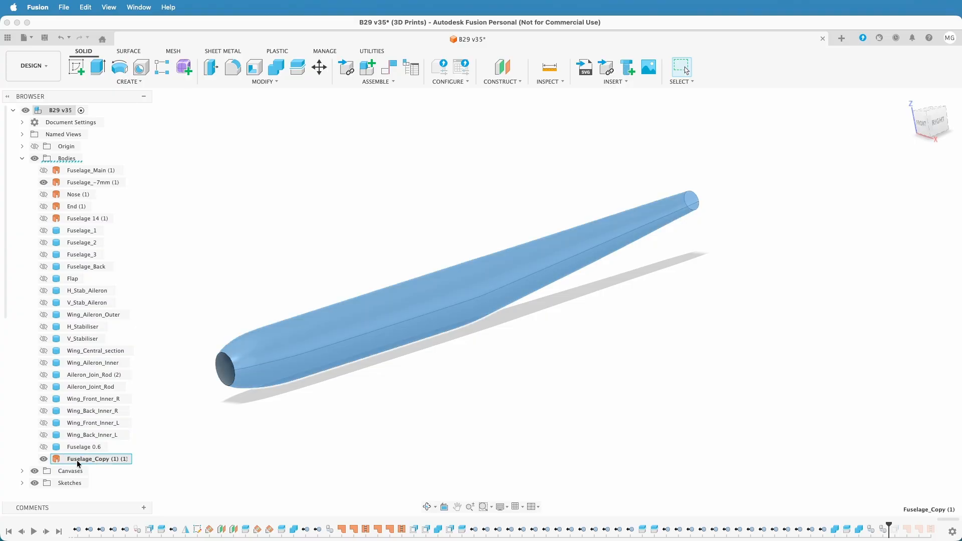
{"action": "left_click_drag", "start_coordinate": [80, 462], "coordinate": [104, 180]}
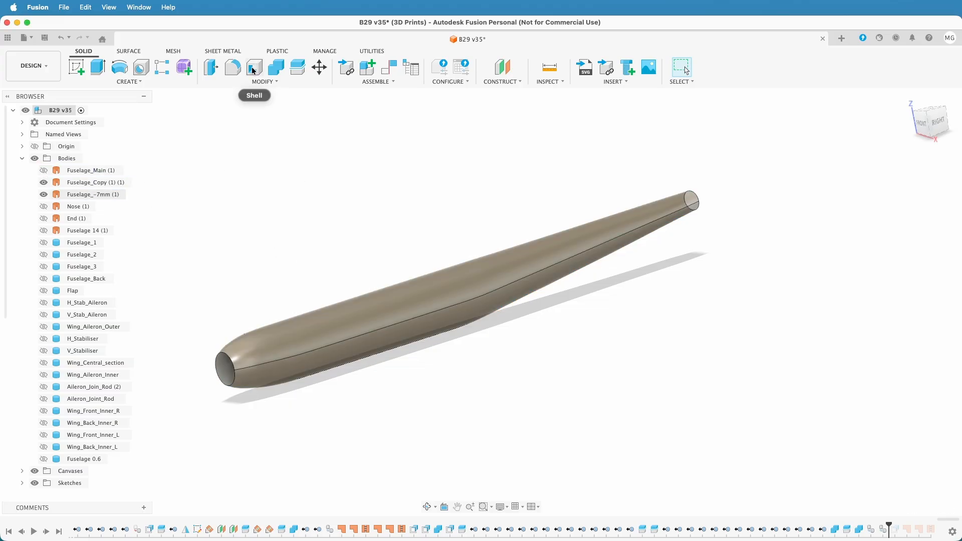
Hide Fuselage_Copy (1) and offset the face of the Fuselage_-7mm surface by -7 mm with Press Pull
{"action": "left_click", "coordinate": [211, 66]}
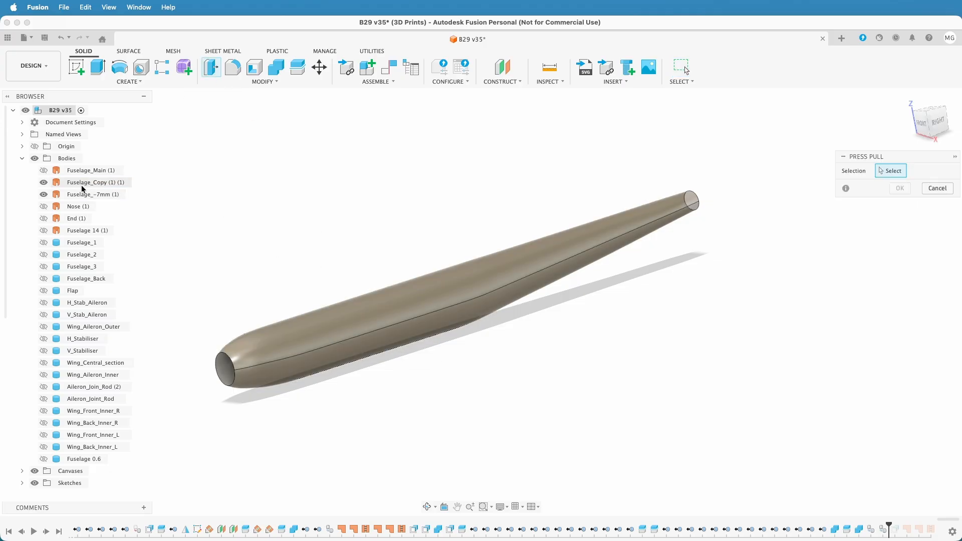
{"action": "left_click", "coordinate": [44, 183]}
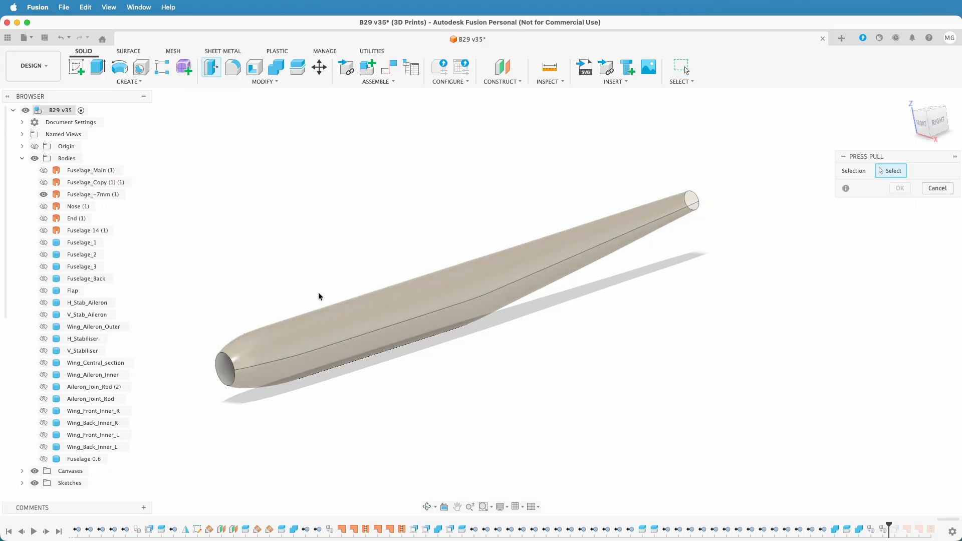
{"action": "left_click", "coordinate": [44, 184]}
{"action": "left_click", "coordinate": [44, 183]}
{"action": "left_click", "coordinate": [406, 316]}
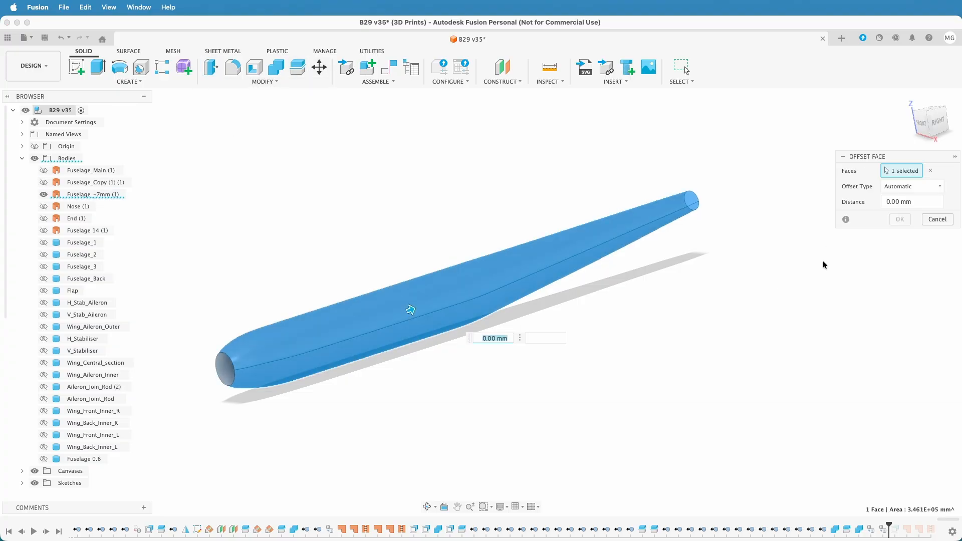
{"action": "type", "text": "-7"}
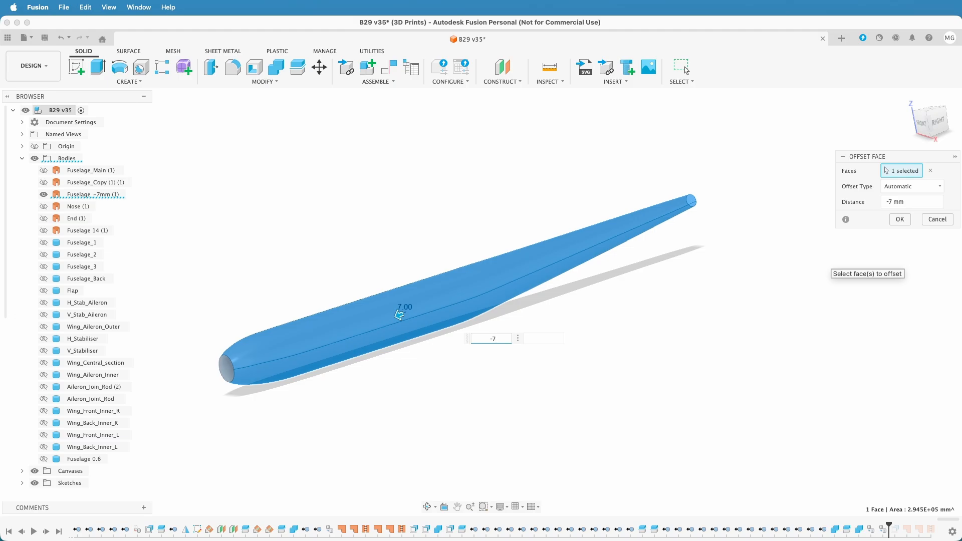
Hide Fuselage_-7mm, show Fuselage_Copy (1), and close its nose opening with a Patch as a new body
{"action": "left_click", "coordinate": [44, 194]}
{"action": "left_click", "coordinate": [44, 182]}
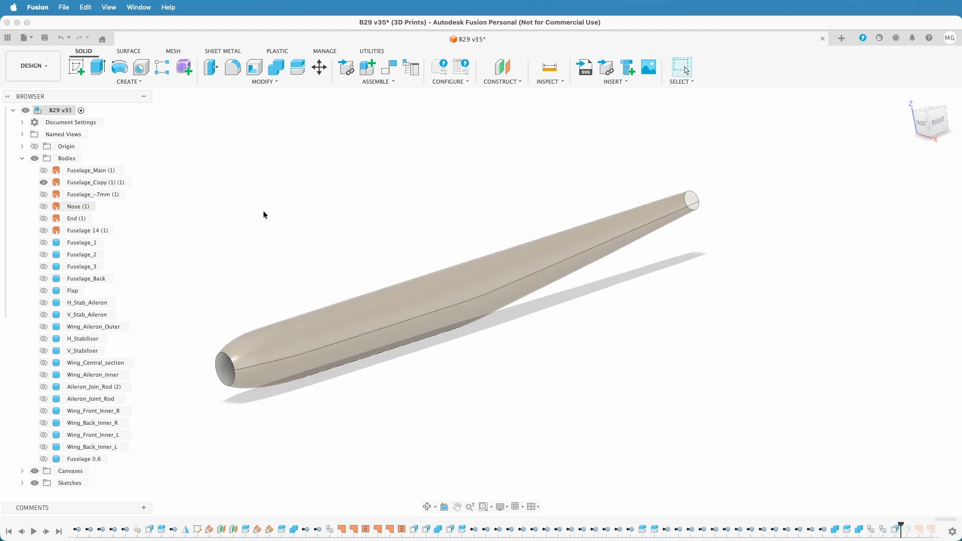
{"action": "left_click", "coordinate": [127, 51]}
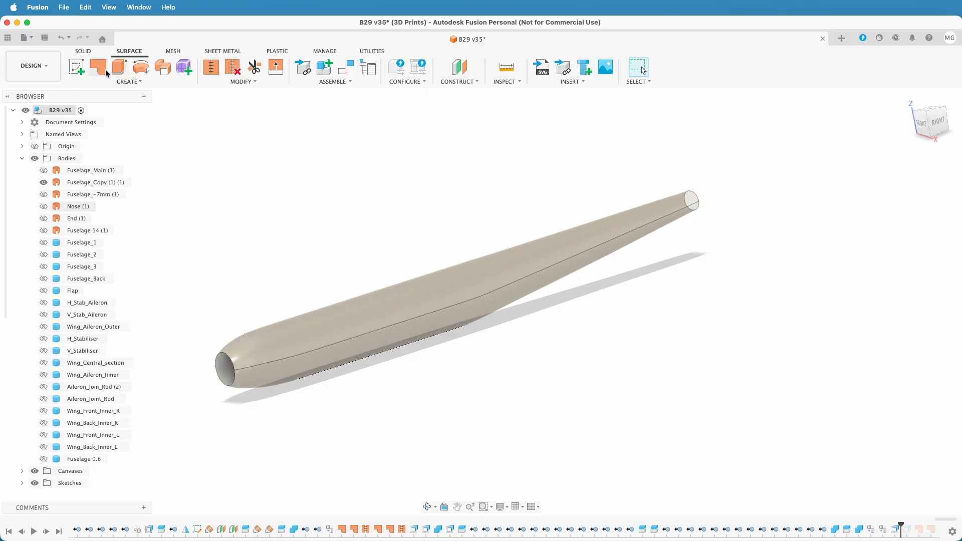
{"action": "left_click", "coordinate": [98, 66]}
{"action": "left_click", "coordinate": [231, 359]}
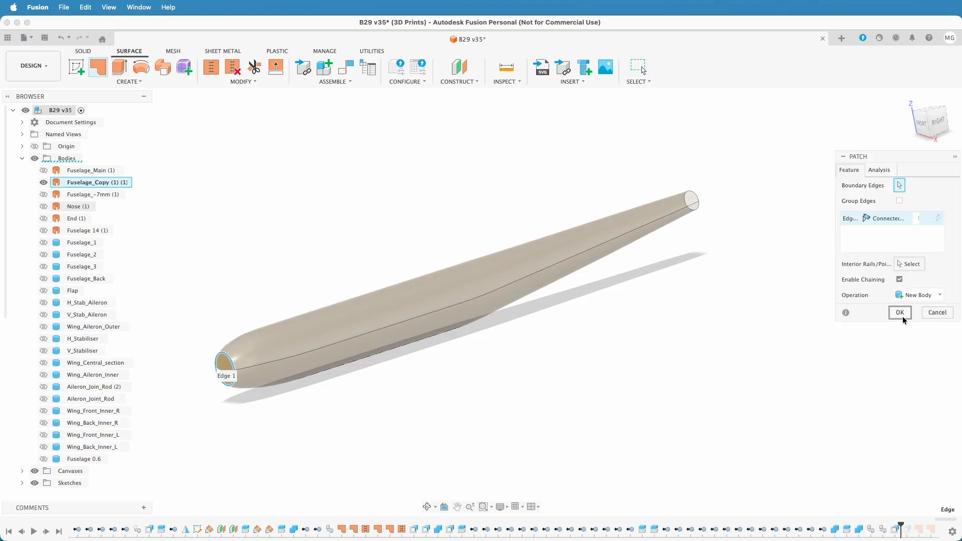
{"action": "left_click", "coordinate": [900, 312]}
Close the open tail end of Fuselage_Copy (1) with a Patch as a new body
{"action": "middle_click_drag", "start_coordinate": [752, 343], "coordinate": [670, 328], "text": "shift"}
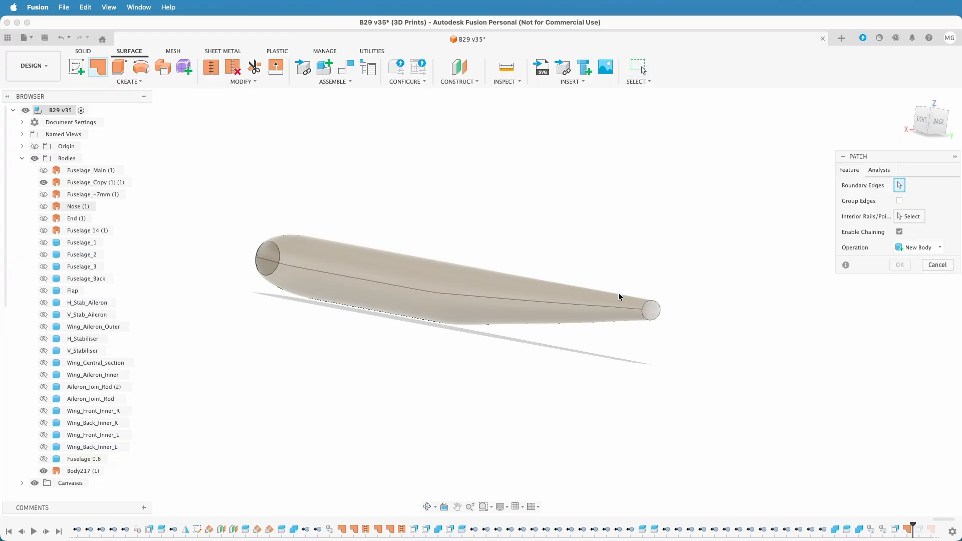
{"action": "left_click", "coordinate": [651, 304]}
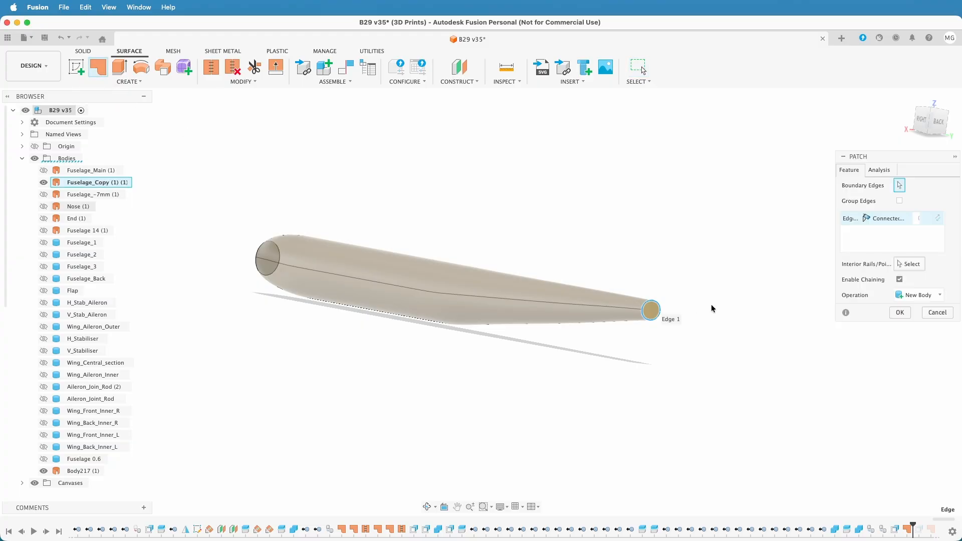
{"action": "left_click", "coordinate": [900, 313]}
Stitch Fuselage_Copy (1) with its tail and nose patches into a new body at 0.10 mm tolerance
{"action": "left_click", "coordinate": [211, 67]}
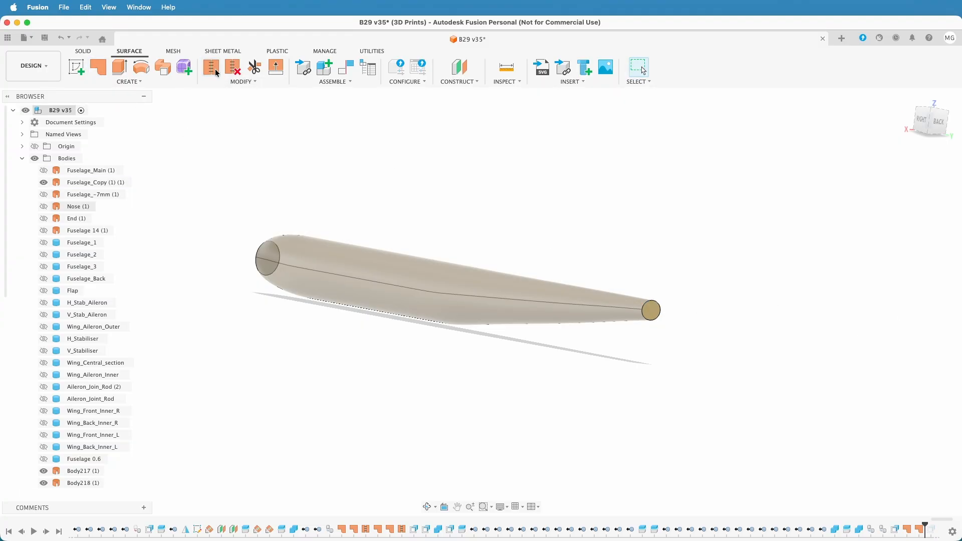
{"action": "left_click", "coordinate": [651, 310]}
{"action": "left_click", "coordinate": [530, 307]}
{"action": "middle_click_drag", "start_coordinate": [155, 359], "coordinate": [208, 361], "text": "shift"}
{"action": "left_click", "coordinate": [206, 377]}
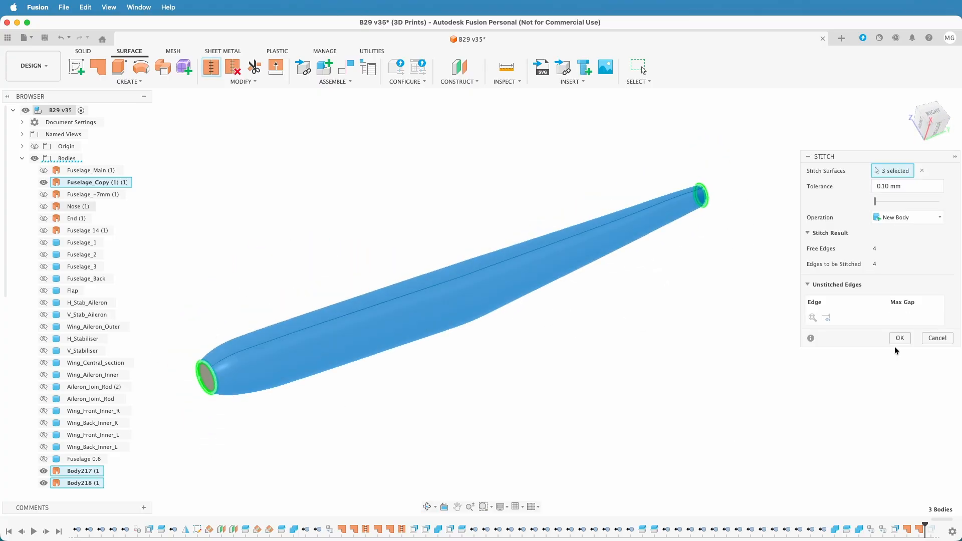
{"action": "left_click", "coordinate": [900, 338]}
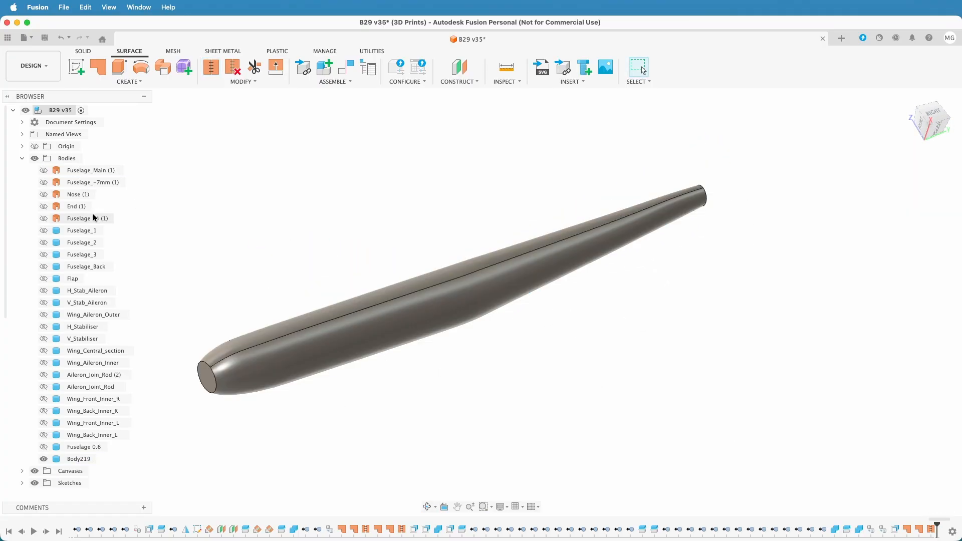
Rename the newly stitched solid body to Fuselage
{"action": "left_click", "coordinate": [76, 459]}
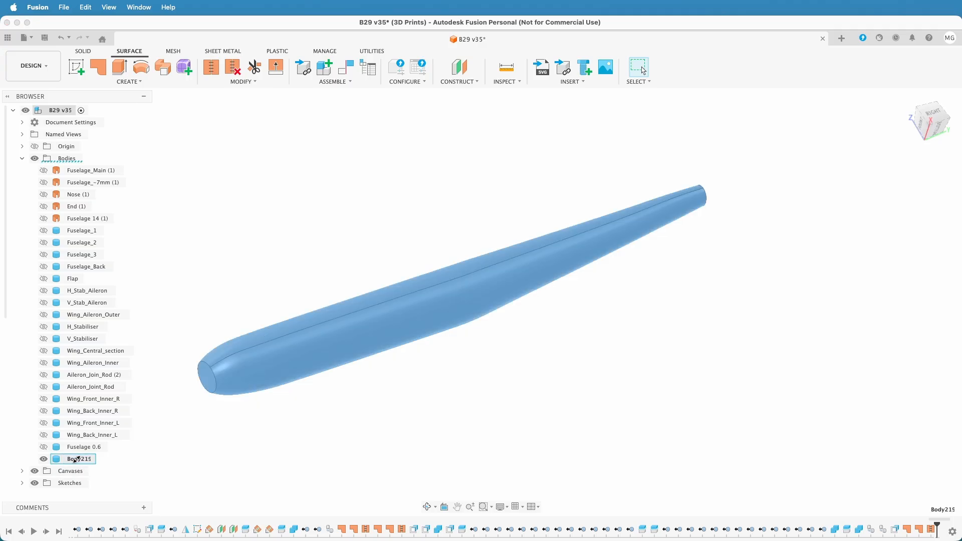
{"action": "double_click", "coordinate": [75, 459]}
{"action": "type", "text": "Fuselage"}
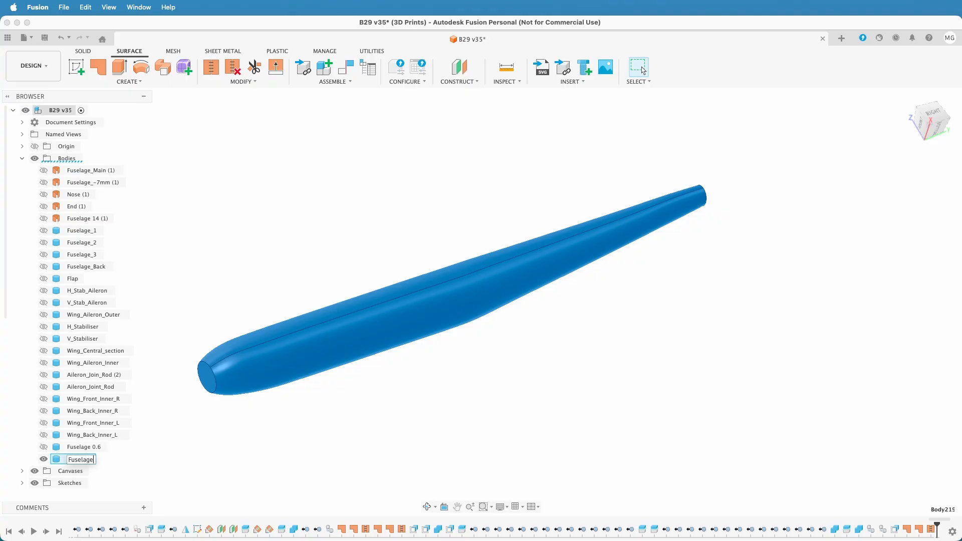
{"action": "key", "text": "Return"}
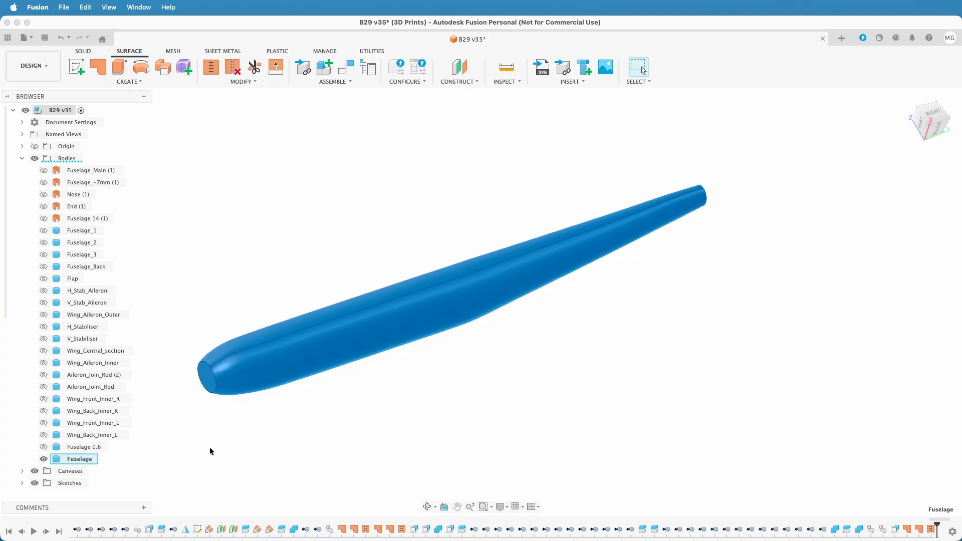
Show Fuselage_-7mm and split the Fuselage body with it as an extended splitting tool
{"action": "left_click", "coordinate": [43, 182]}
{"action": "left_click", "coordinate": [601, 415]}
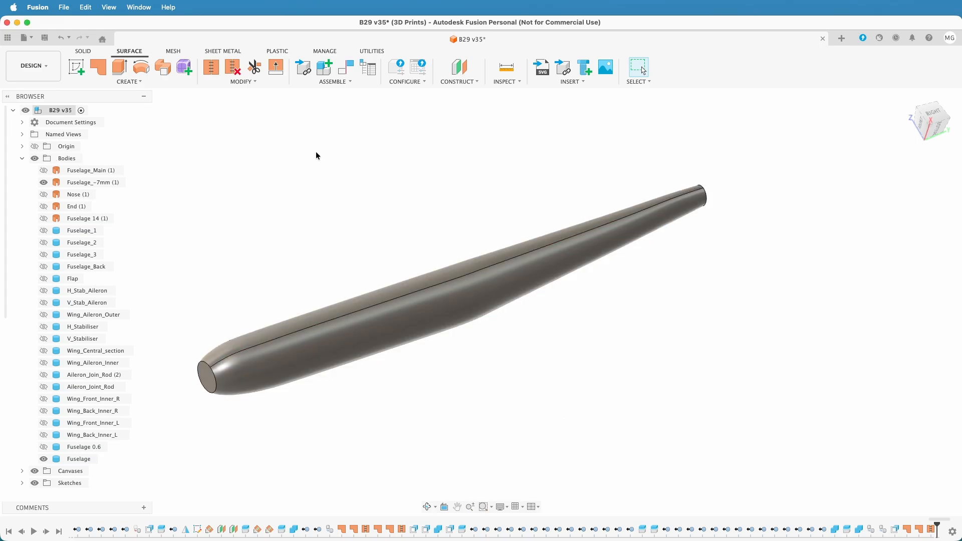
{"action": "left_click", "coordinate": [82, 50]}
{"action": "left_click", "coordinate": [297, 67]}
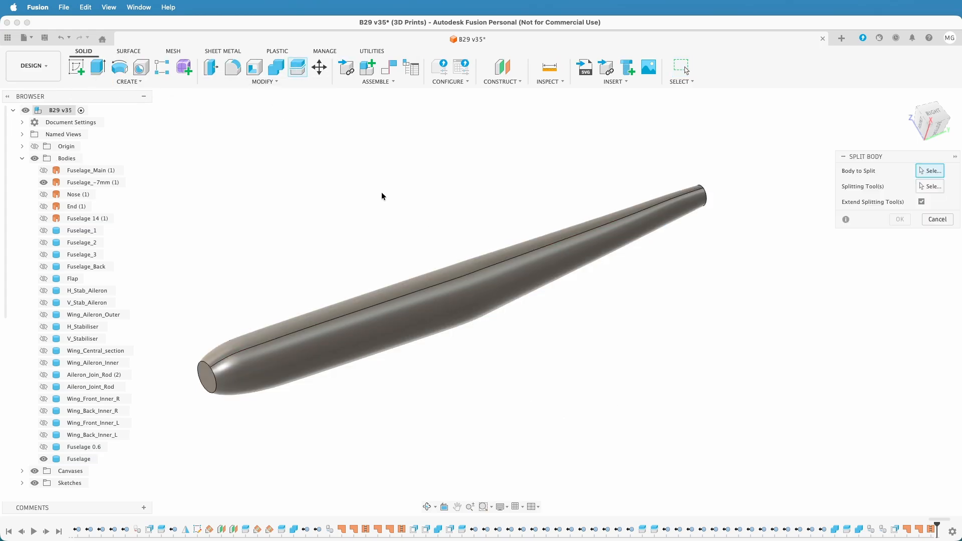
{"action": "left_click", "coordinate": [417, 306]}
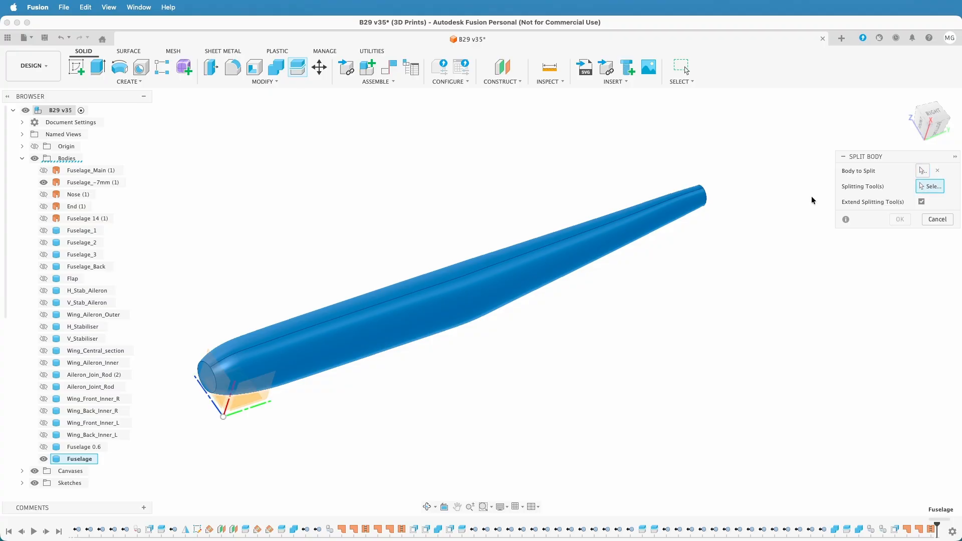
{"action": "left_click", "coordinate": [109, 184]}
{"action": "left_click", "coordinate": [921, 201]}
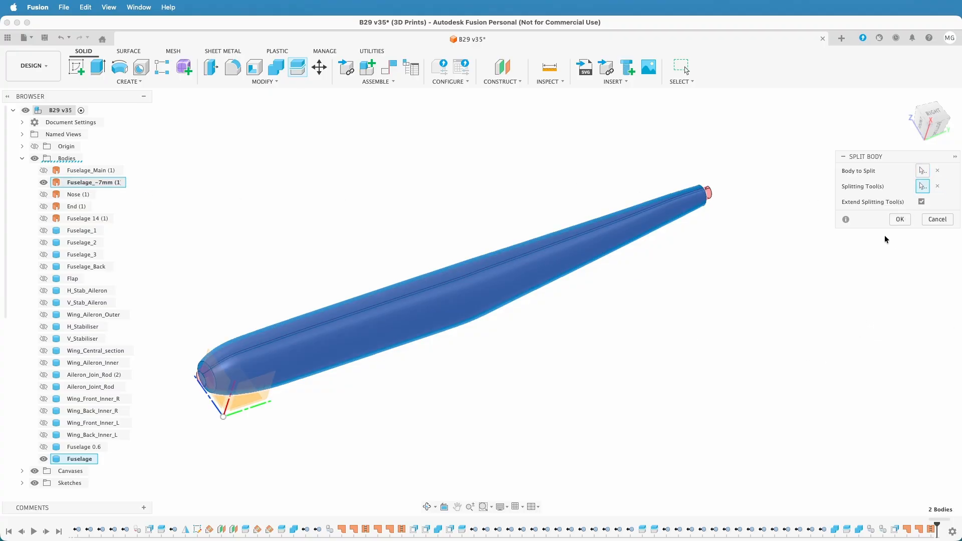
{"action": "left_click", "coordinate": [899, 219]}
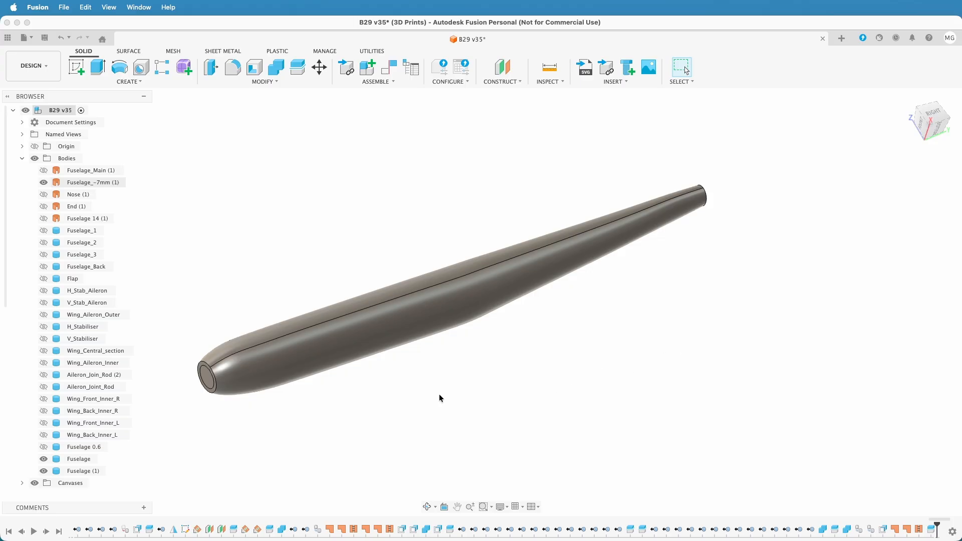
Remove the inner core body, Fuselage, from the split result
{"action": "left_click", "coordinate": [94, 470]}
{"action": "left_click", "coordinate": [75, 459]}
{"action": "right_click", "coordinate": [76, 459]}
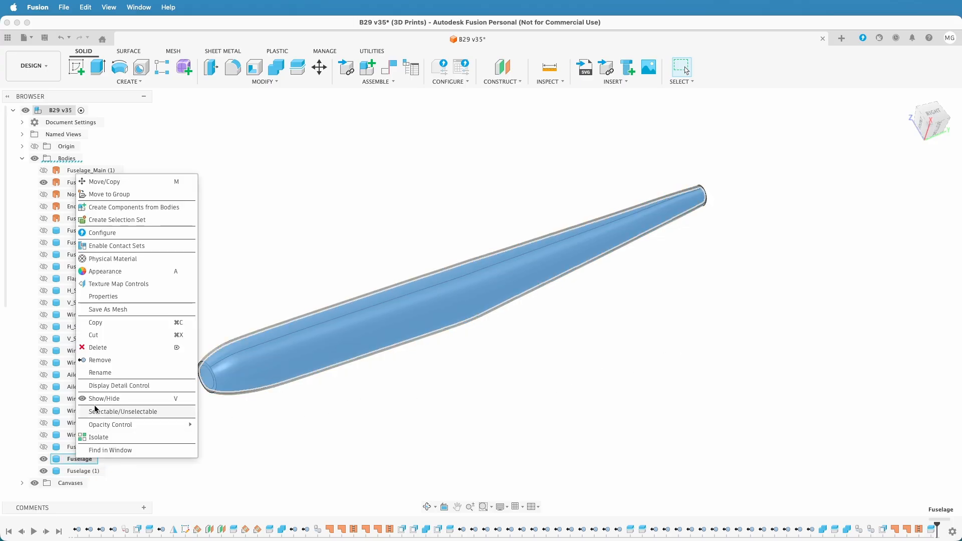
{"action": "left_click", "coordinate": [101, 359]}
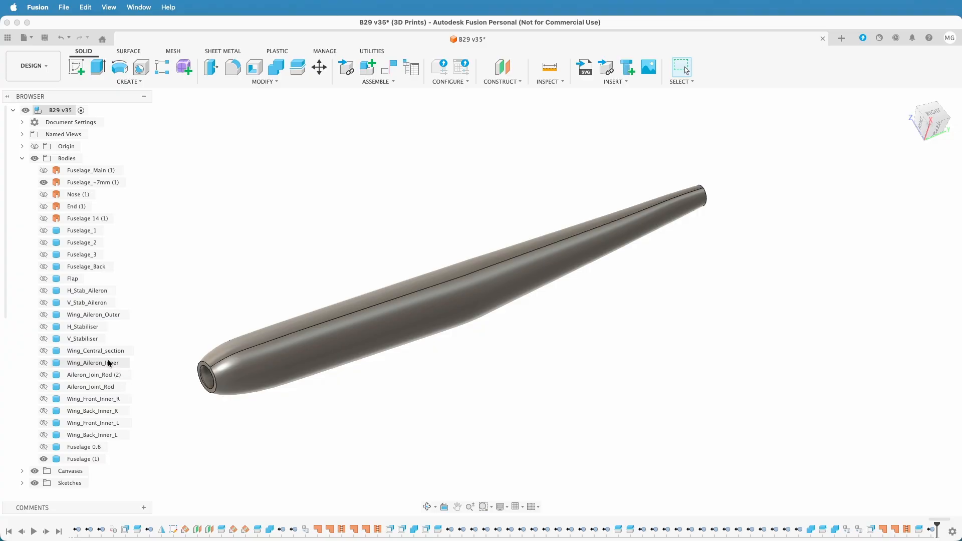
Rename the remaining hollow body Fuselage (1) to Fuselage and move it above Fuselage_1 in the bodies list
{"action": "left_click", "coordinate": [83, 460]}
{"action": "double_click", "coordinate": [83, 460]}
{"action": "key", "text": "Right"}
{"action": "key", "text": "Return"}
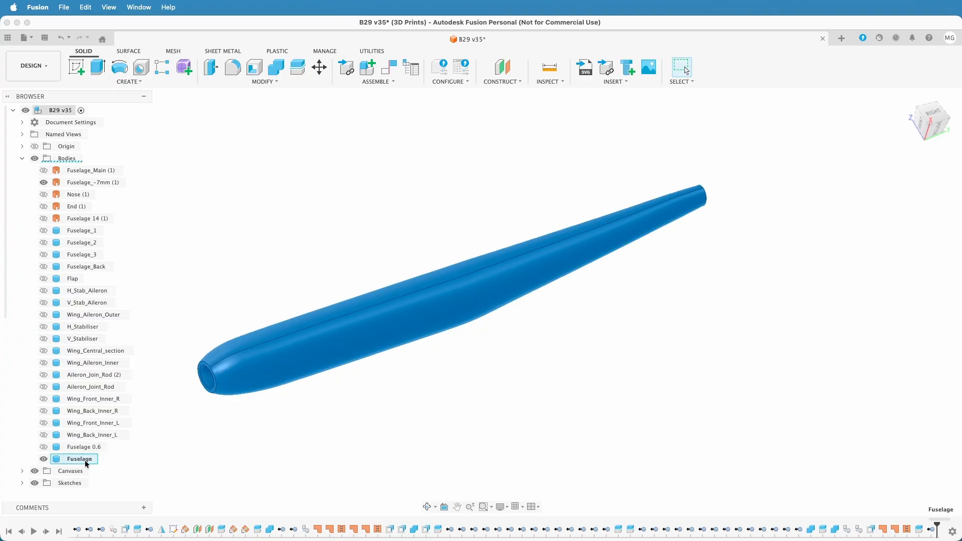
{"action": "left_click", "coordinate": [331, 402]}
{"action": "left_click", "coordinate": [80, 460]}
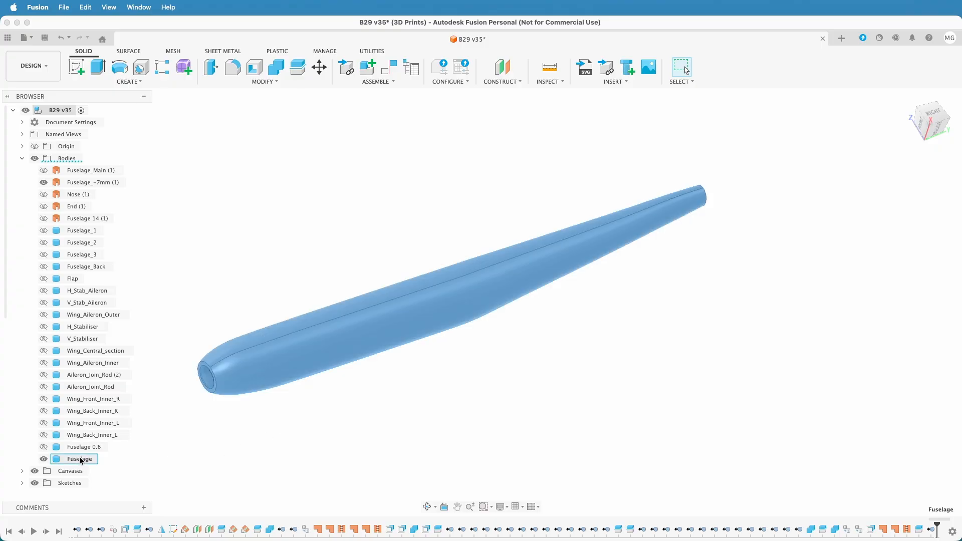
{"action": "left_click_drag", "start_coordinate": [80, 459], "coordinate": [103, 230]}
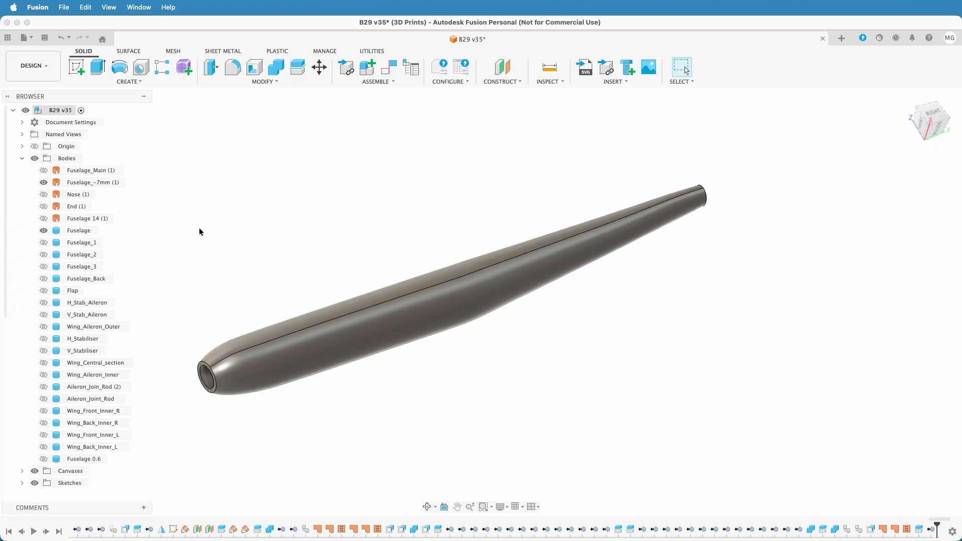
Remove the old bodies Fuselage_1, Fuselage_2, Fuselage_3, Fuselage_Back and Fuselage 0.6 from the design
{"action": "left_click", "coordinate": [88, 245]}
{"action": "right_click", "coordinate": [88, 244]}
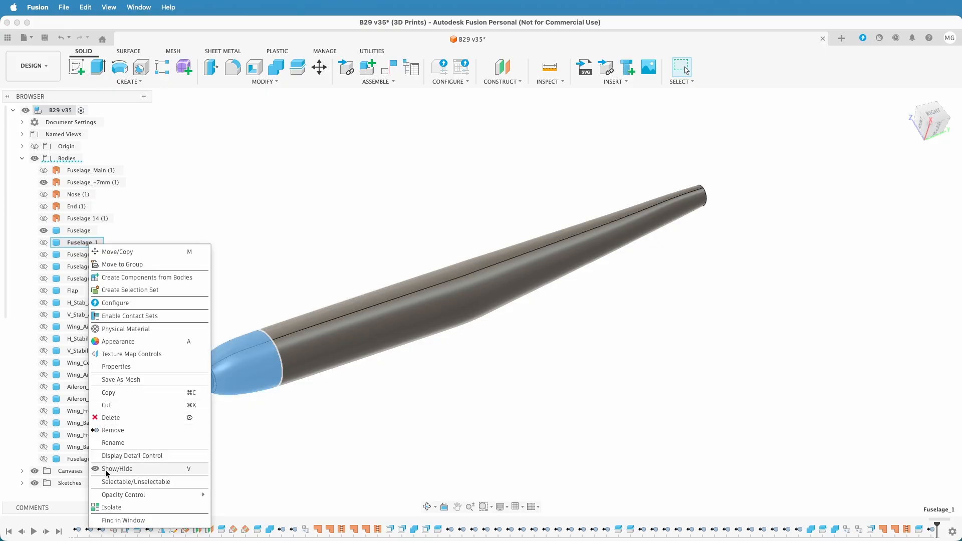
{"action": "left_click", "coordinate": [113, 432]}
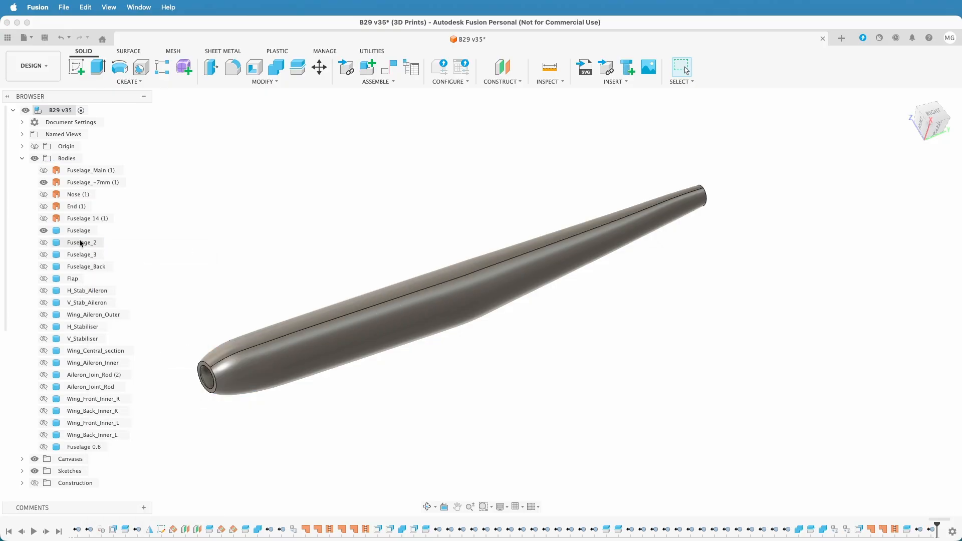
{"action": "left_click", "coordinate": [80, 243]}
{"action": "left_click", "coordinate": [85, 267], "text": "shift"}
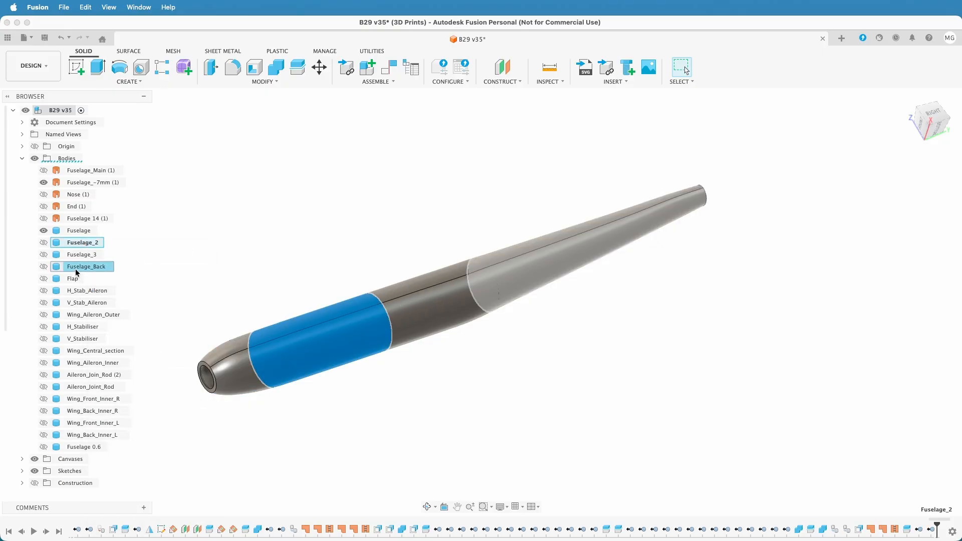
{"action": "right_click", "coordinate": [80, 267]}
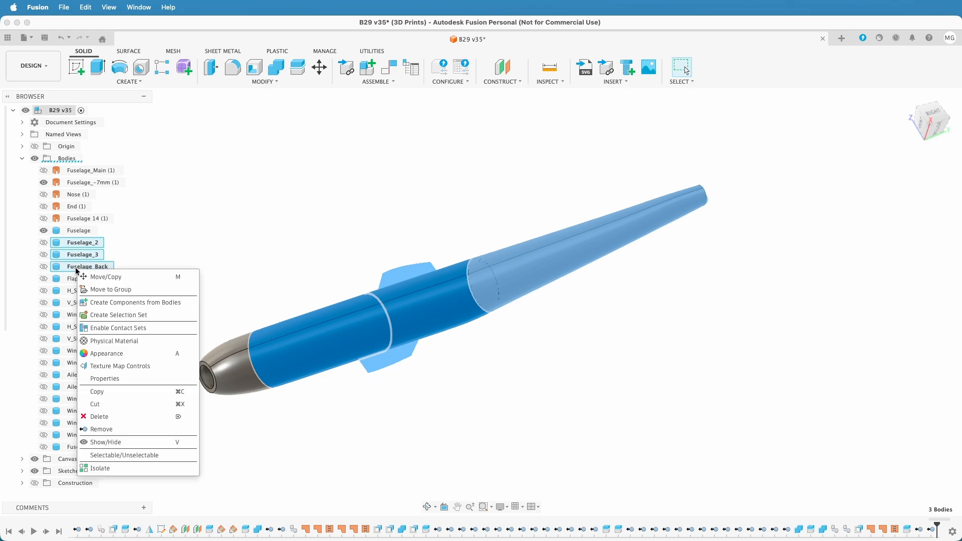
{"action": "left_click", "coordinate": [104, 430]}
{"action": "right_click", "coordinate": [101, 417]}
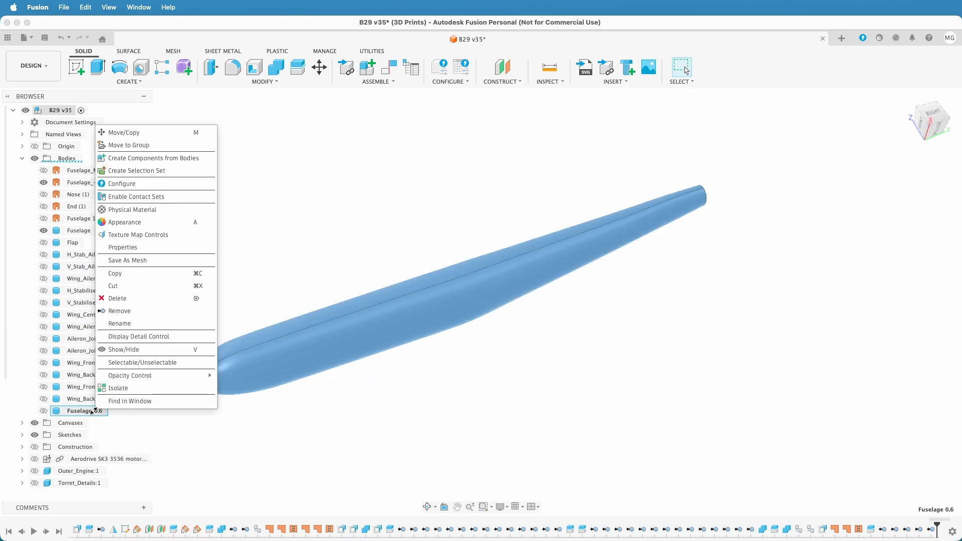
{"action": "left_click", "coordinate": [119, 313]}
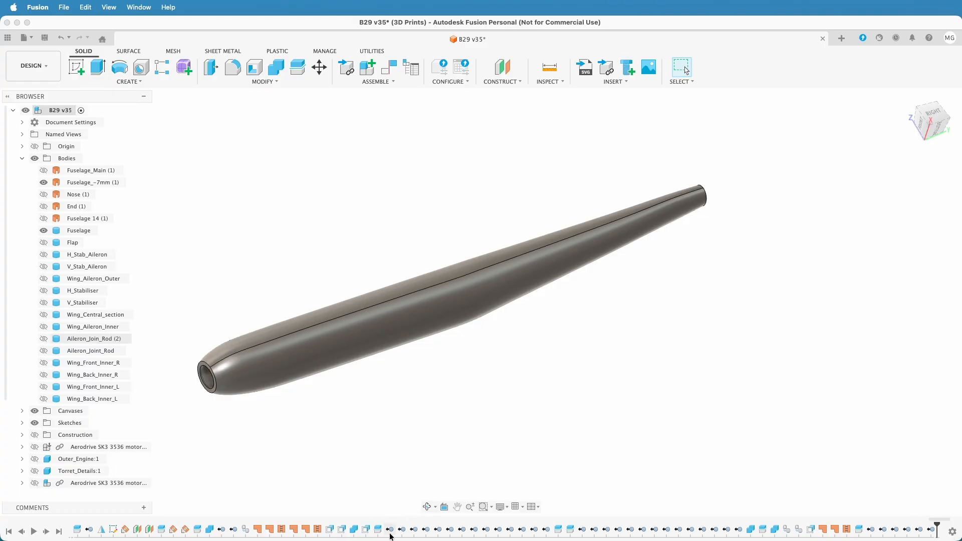
Group the timeline run of body-removal features starting at RemoveBody-Body30 and, separately, the run starting at RemoveBody-Body16
{"action": "left_click", "coordinate": [547, 531], "text": "shift"}
{"action": "right_click", "coordinate": [549, 532]}
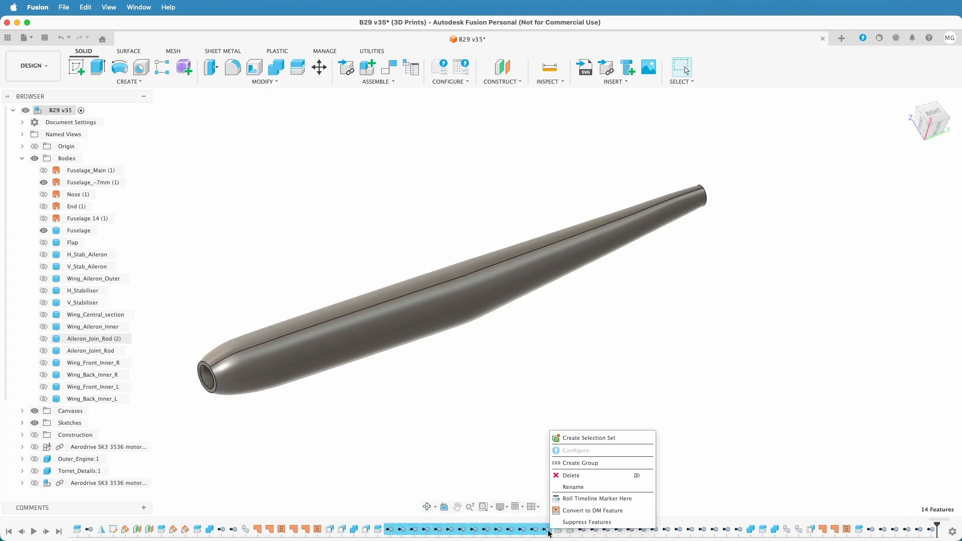
{"action": "left_click", "coordinate": [571, 474]}
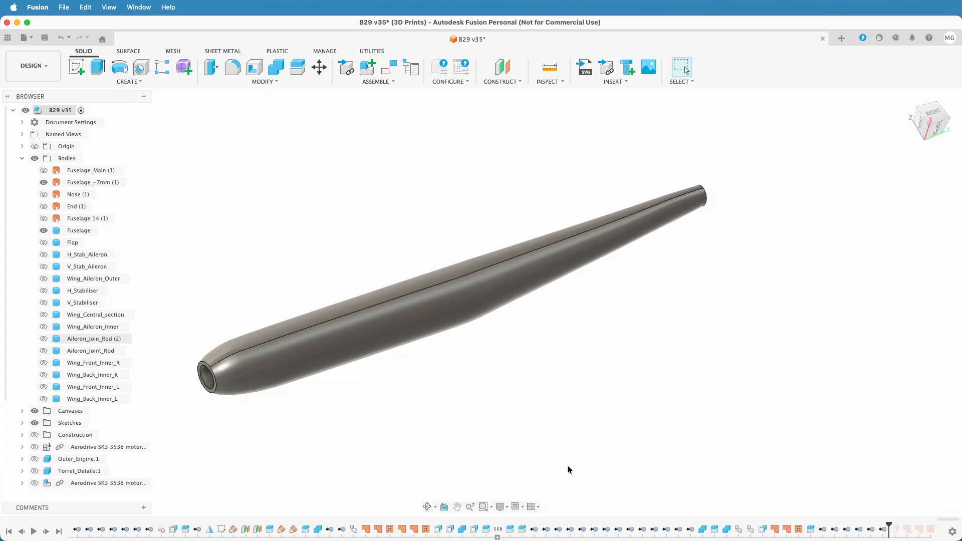
{"action": "right_click", "coordinate": [688, 535]}
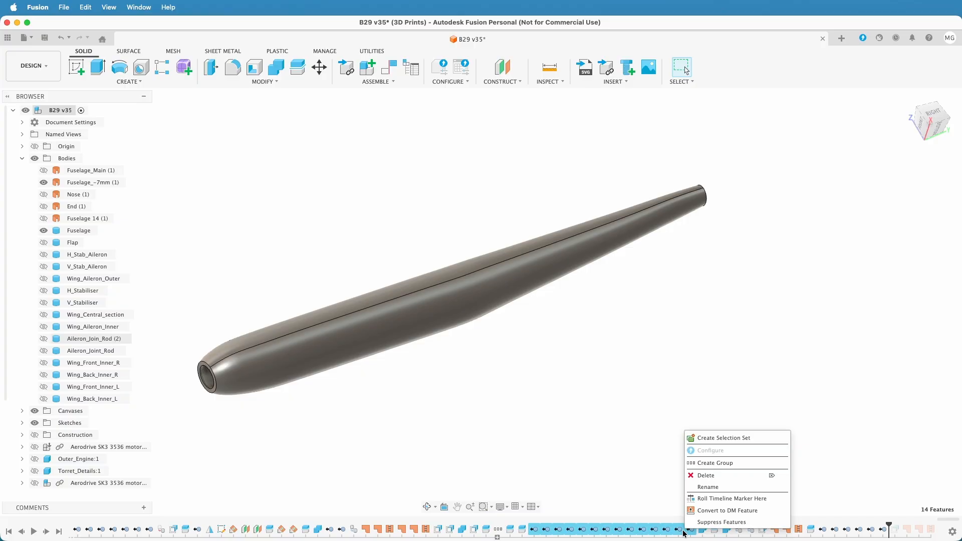
{"action": "left_click", "coordinate": [703, 473]}
Group the long earlier run of body-removal features in the timeline that ends at RemoveBody-Body15
{"action": "left_click", "coordinate": [305, 530]}
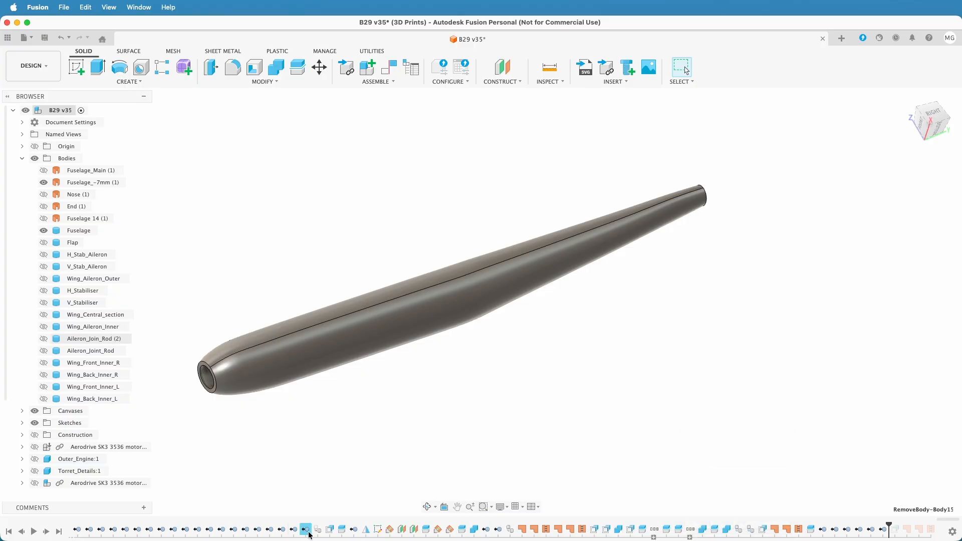
{"action": "left_click_drag", "start_coordinate": [947, 521], "coordinate": [900, 518]}
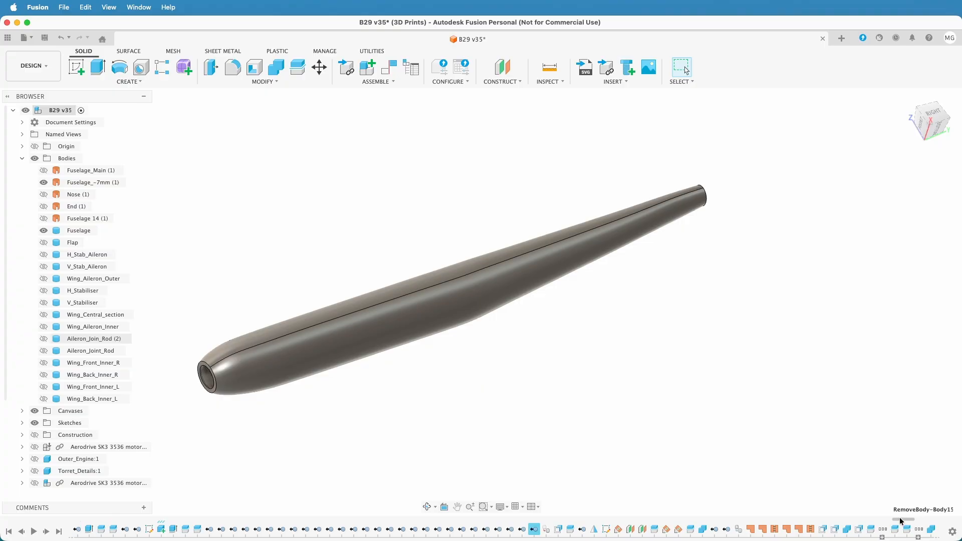
{"action": "left_click", "coordinate": [216, 529], "text": "shift"}
{"action": "right_click", "coordinate": [215, 531]}
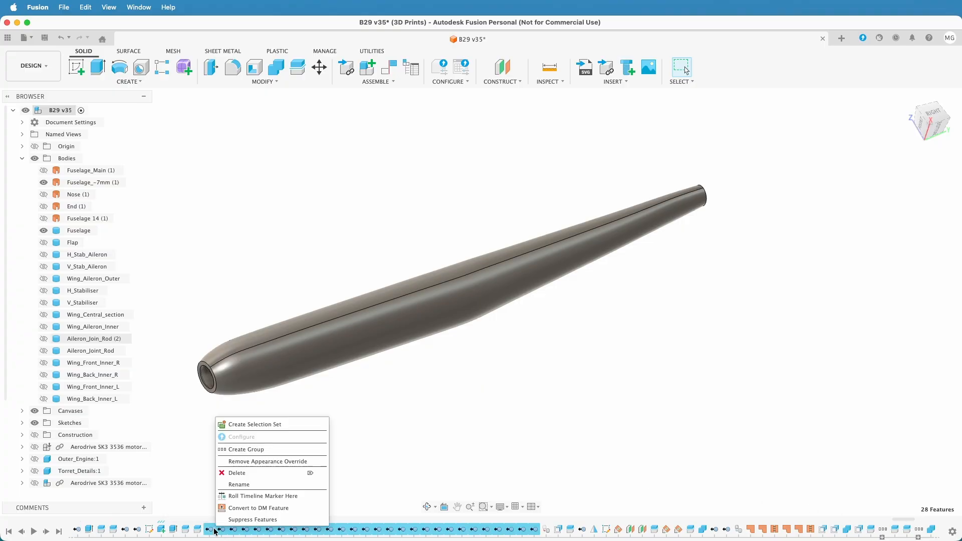
{"action": "left_click", "coordinate": [236, 449]}
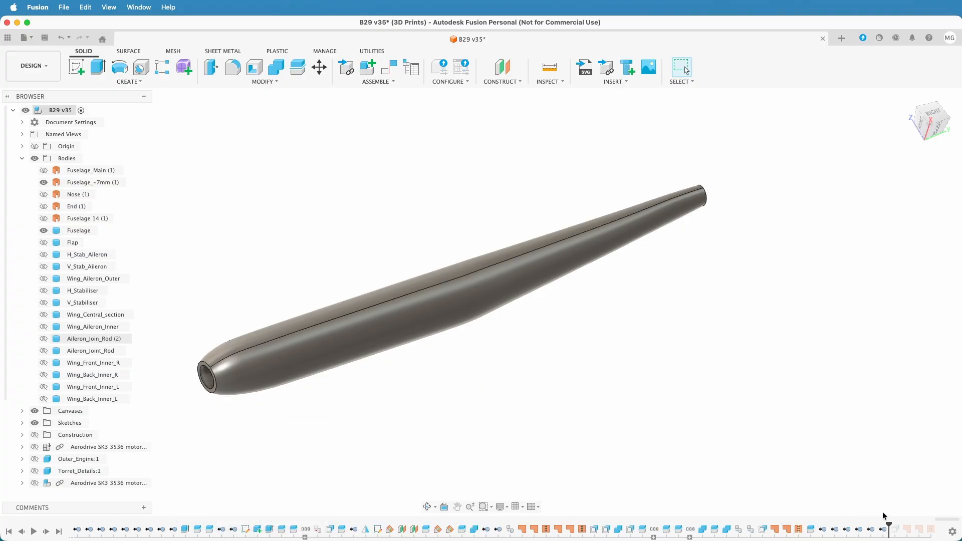
Group the last timeline removals beginning with RemoveBody-Fuselage, and delete all features after the timeline marker
{"action": "left_click", "coordinate": [822, 530]}
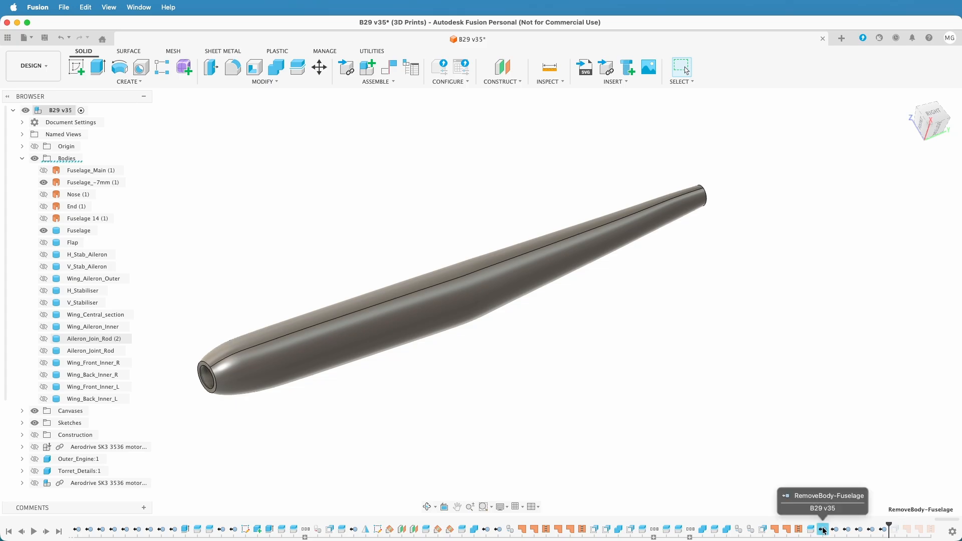
{"action": "left_click", "coordinate": [884, 531], "text": "shift"}
{"action": "right_click", "coordinate": [883, 531]}
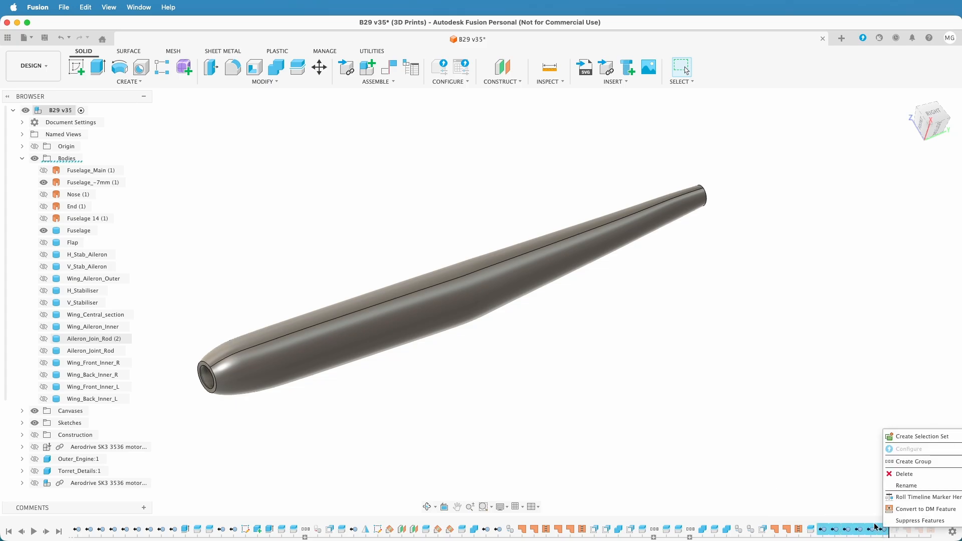
{"action": "left_click", "coordinate": [901, 462]}
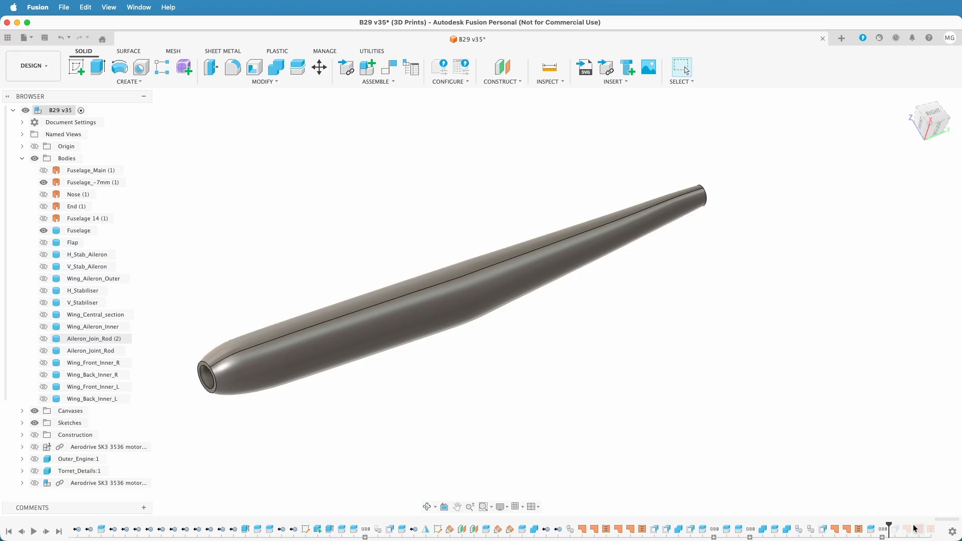
{"action": "right_click", "coordinate": [896, 532]}
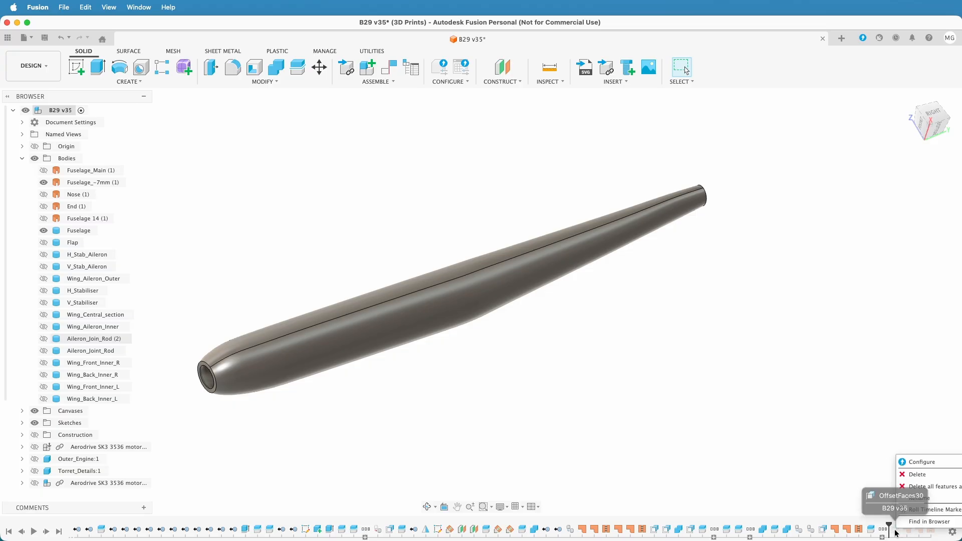
{"action": "left_click", "coordinate": [912, 487]}
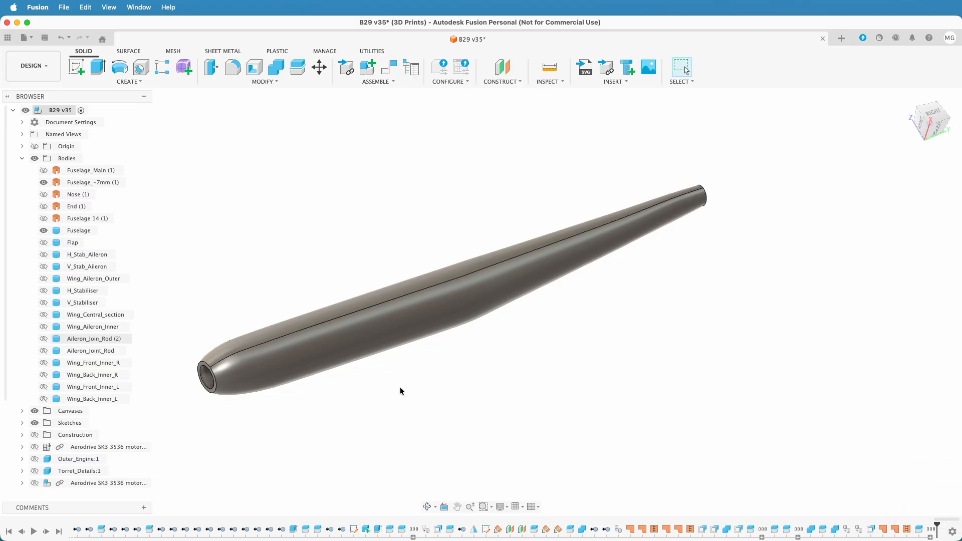
Show the bodies Wing_Front_Inner_R, Wing_Back_Inner_R, Wing_Front_Inner_L and Wing_Back_Inner_L in the home view
{"action": "mouse_move", "coordinate": [400, 384]}
{"action": "middle_mouse_down", "text": "shift"}
{"action": "mouse_move", "coordinate": [446, 376]}
{"action": "mouse_move", "coordinate": [450, 363]}
{"action": "middle_mouse_up", "text": "shift"}
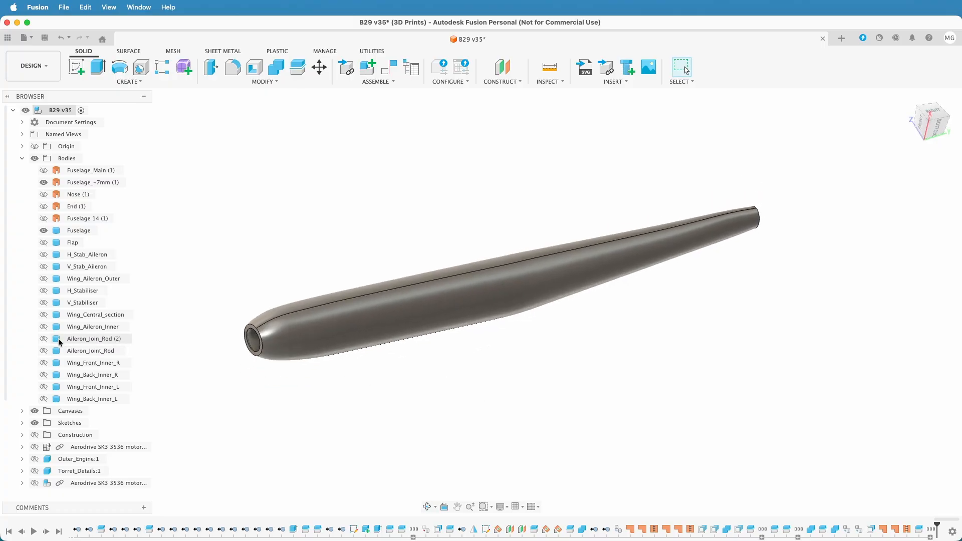
{"action": "left_click", "coordinate": [44, 315]}
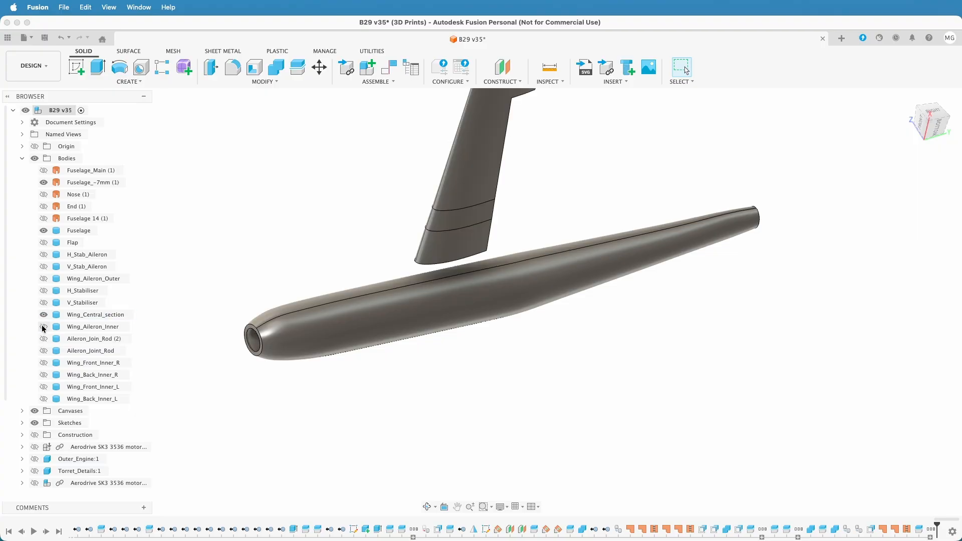
{"action": "left_click", "coordinate": [44, 315]}
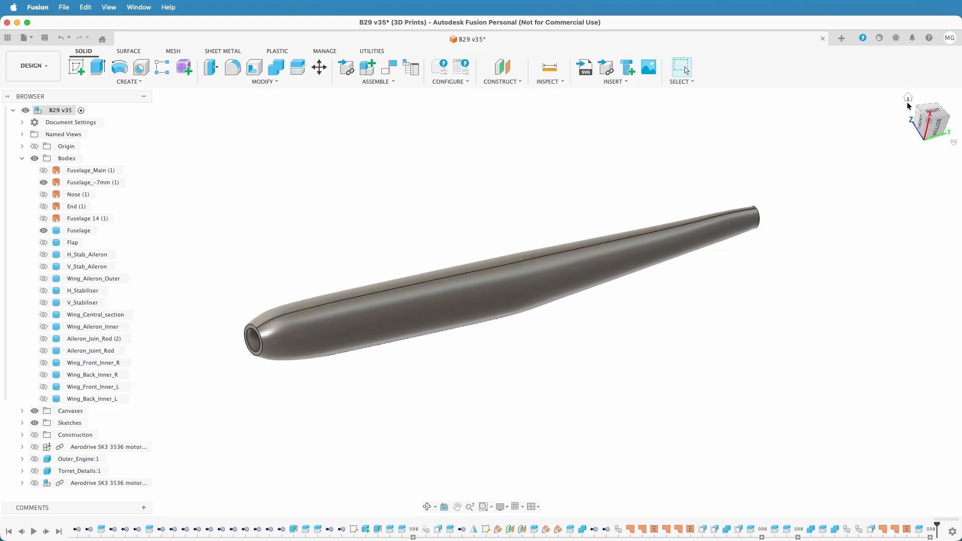
{"action": "left_click", "coordinate": [909, 97]}
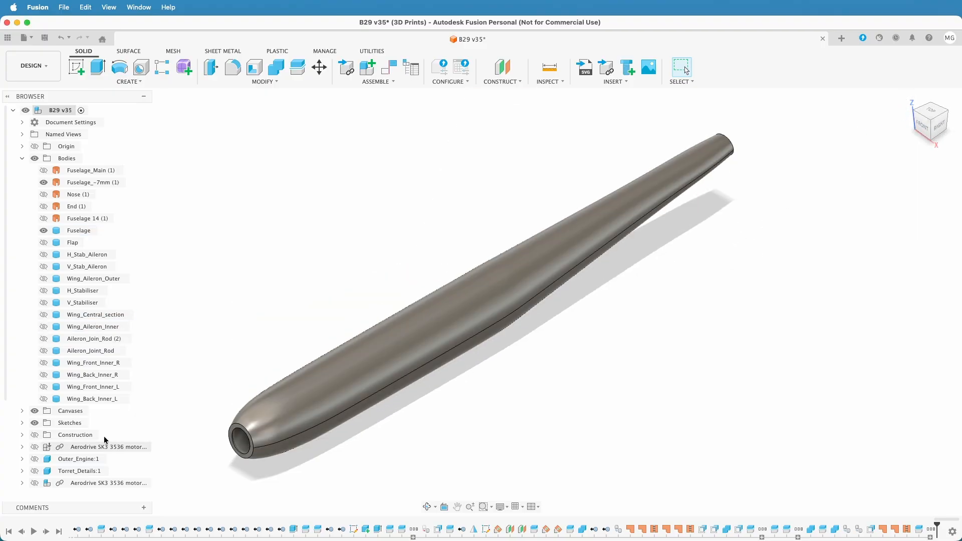
{"action": "left_click", "coordinate": [43, 363]}
{"action": "left_click", "coordinate": [44, 375]}
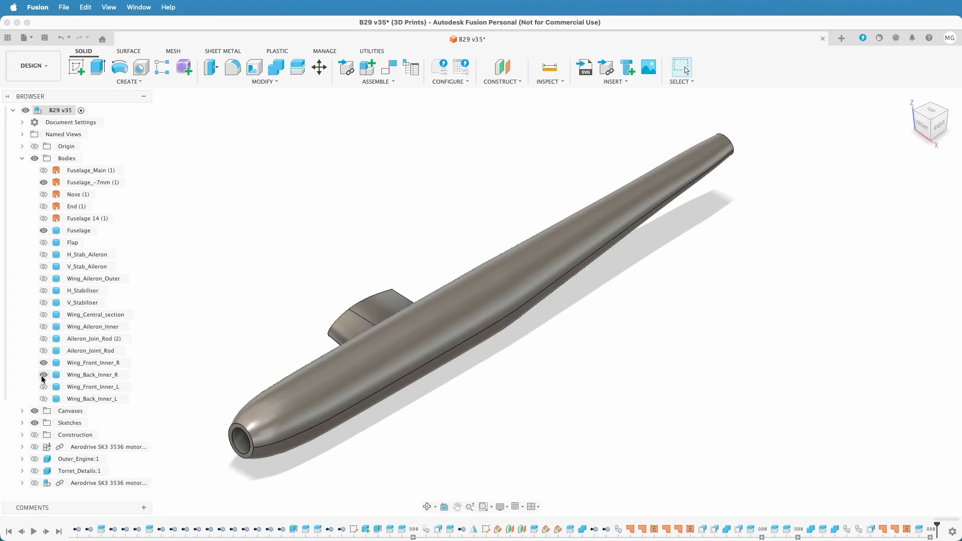
{"action": "left_click", "coordinate": [43, 387]}
{"action": "left_click", "coordinate": [43, 399]}
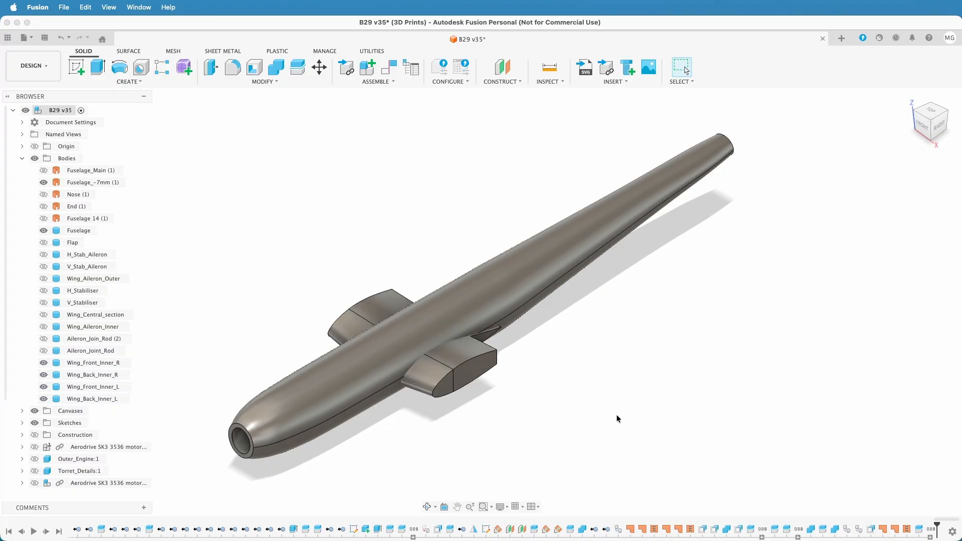
Create an offset plane from the ring-shaped front face of the fuselage nose, with a negative distance back along the body
{"action": "left_click", "coordinate": [499, 66]}
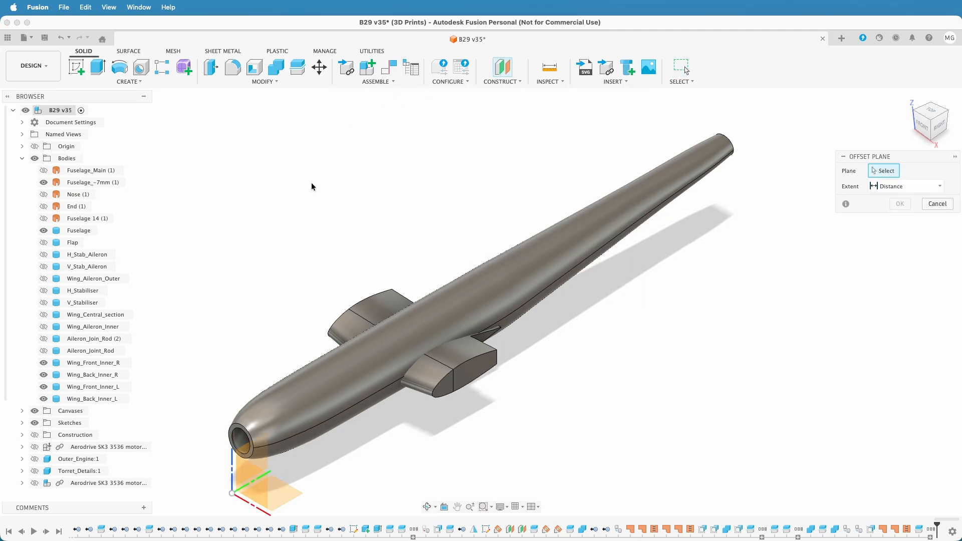
{"action": "scroll", "coordinate": [205, 441], "scroll_direction": "up", "scroll_amount": 5}
{"action": "left_click", "coordinate": [270, 421]}
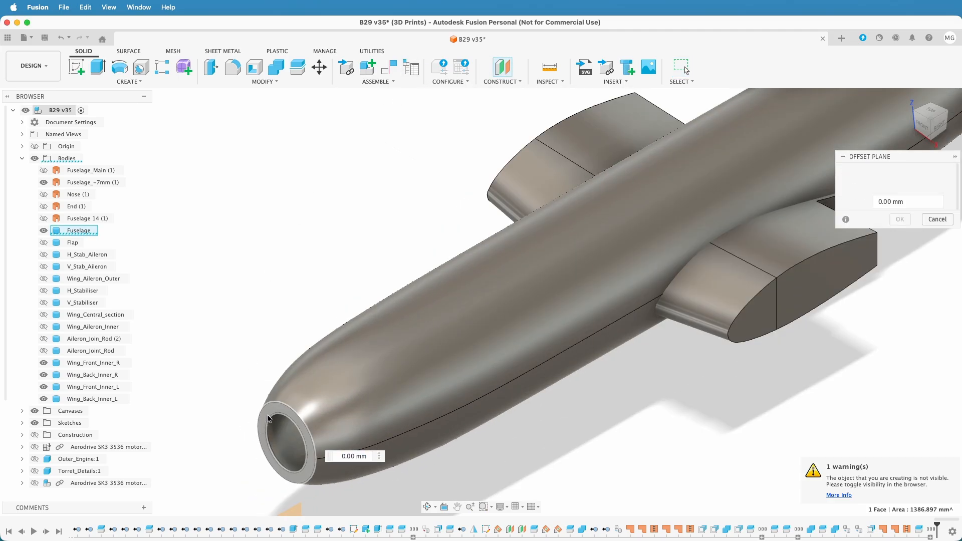
{"action": "type", "text": "-200"}
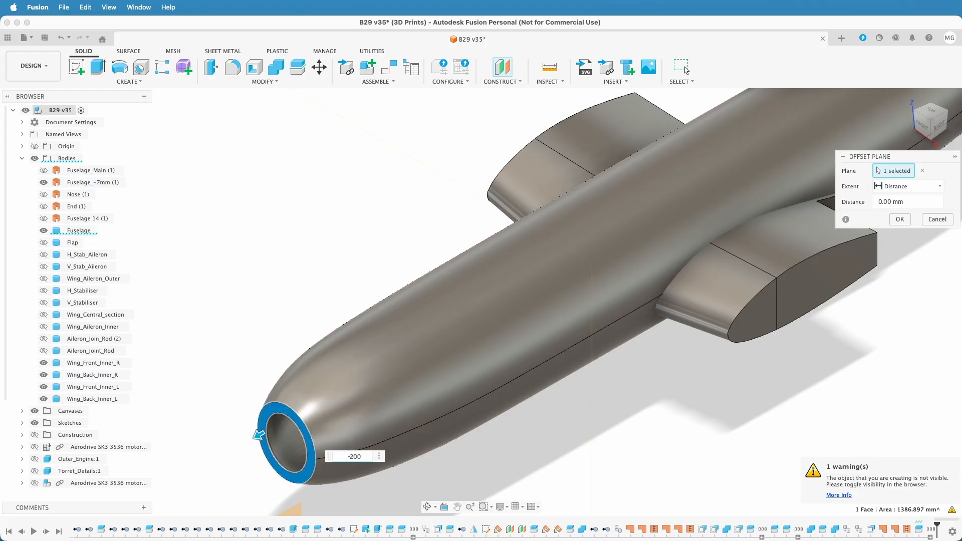
{"action": "key", "text": "Return"}
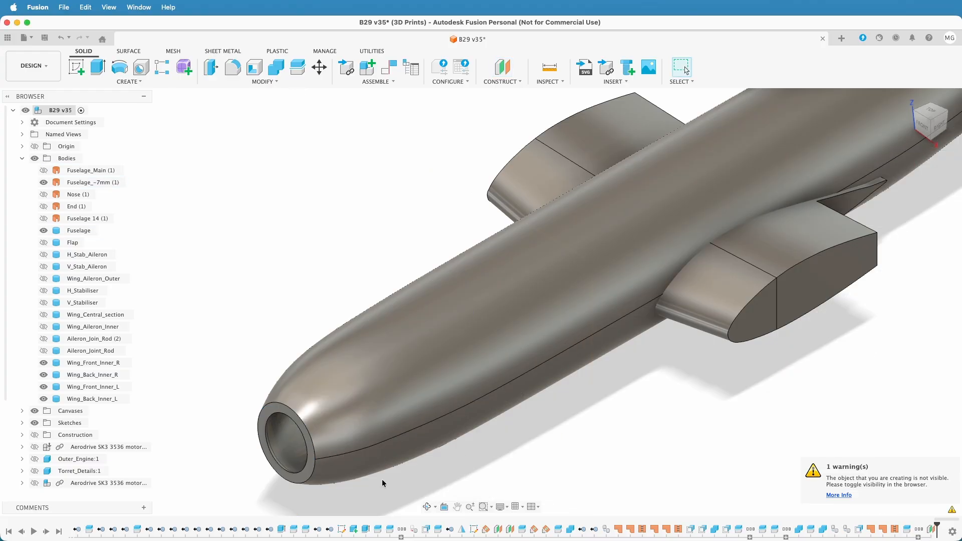
Show the construction planes and hide Plane49 so that only the new nose plane, Plane53, is displayed
{"action": "left_click", "coordinate": [35, 434]}
{"action": "scroll", "coordinate": [202, 458], "scroll_direction": "down", "scroll_amount": 8}
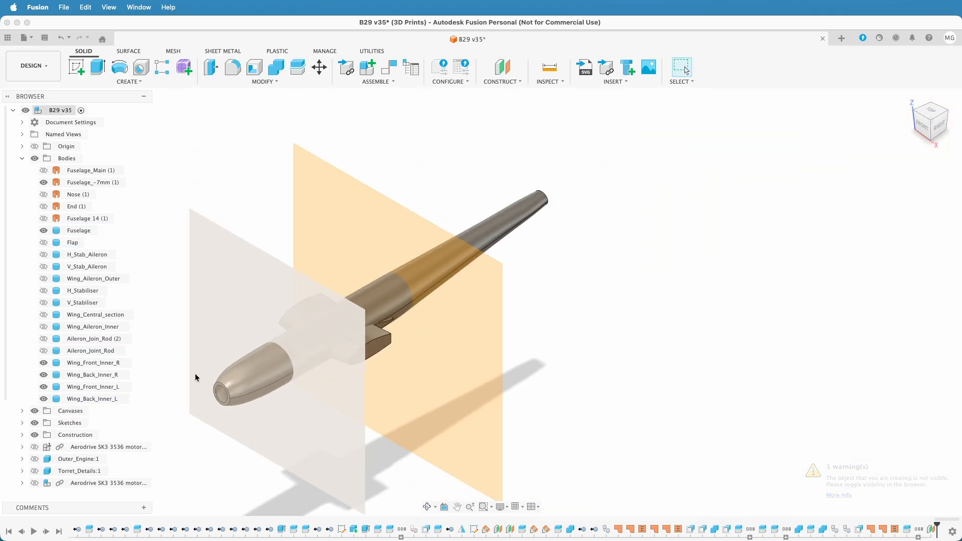
{"action": "middle_click_drag", "start_coordinate": [576, 386], "coordinate": [560, 367], "text": "shift"}
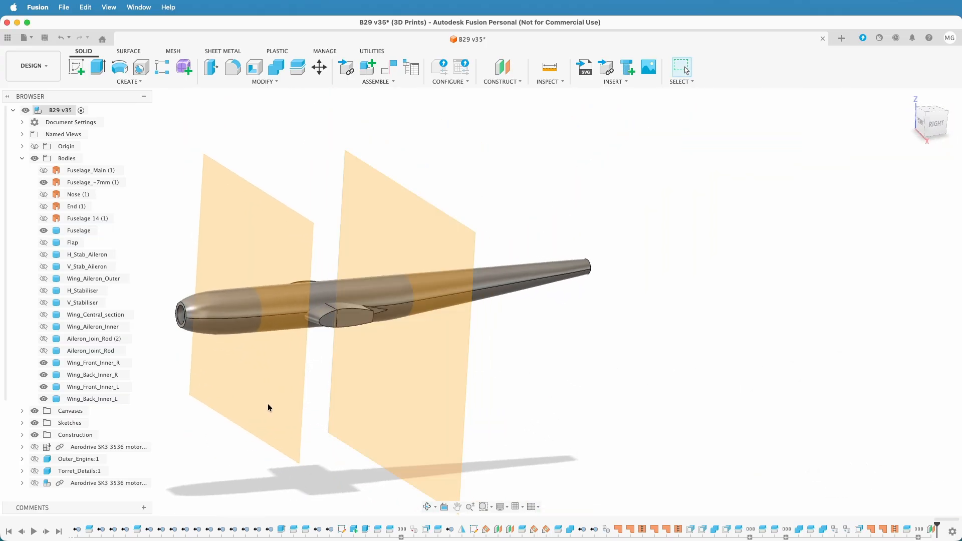
{"action": "left_click", "coordinate": [22, 434]}
{"action": "scroll", "coordinate": [23, 437], "scroll_direction": "down", "scroll_amount": 10}
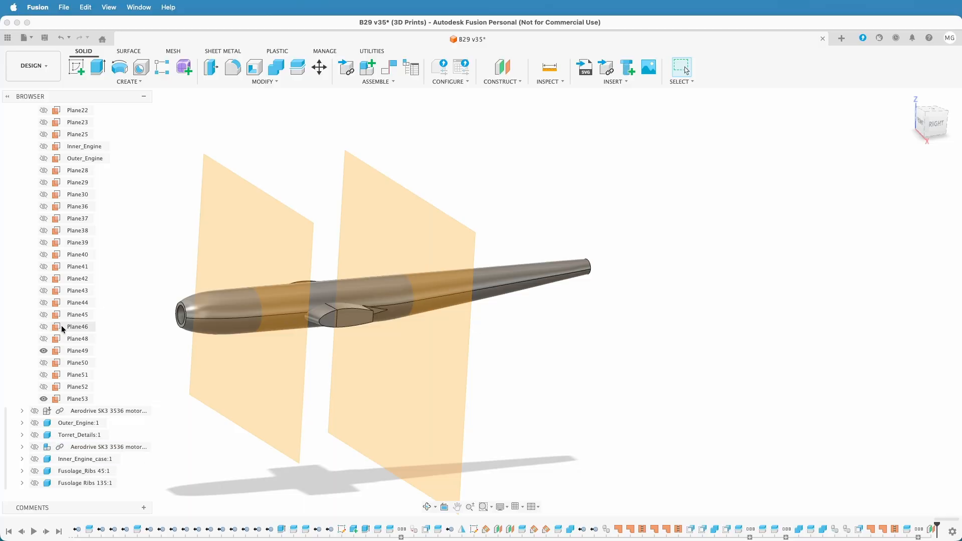
{"action": "left_click", "coordinate": [44, 351]}
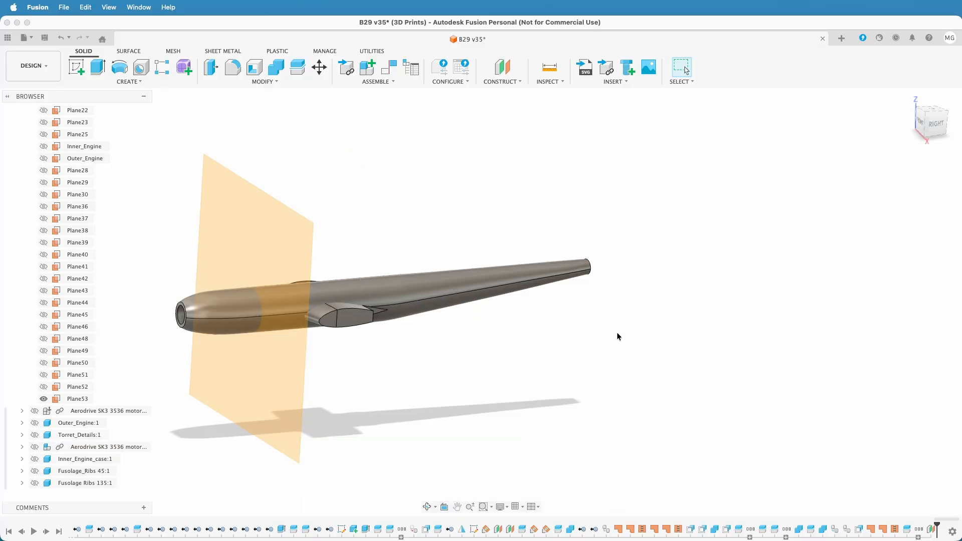
Split the Fuselage body with Plane53, the offset plane behind the nose
{"action": "left_click", "coordinate": [298, 67]}
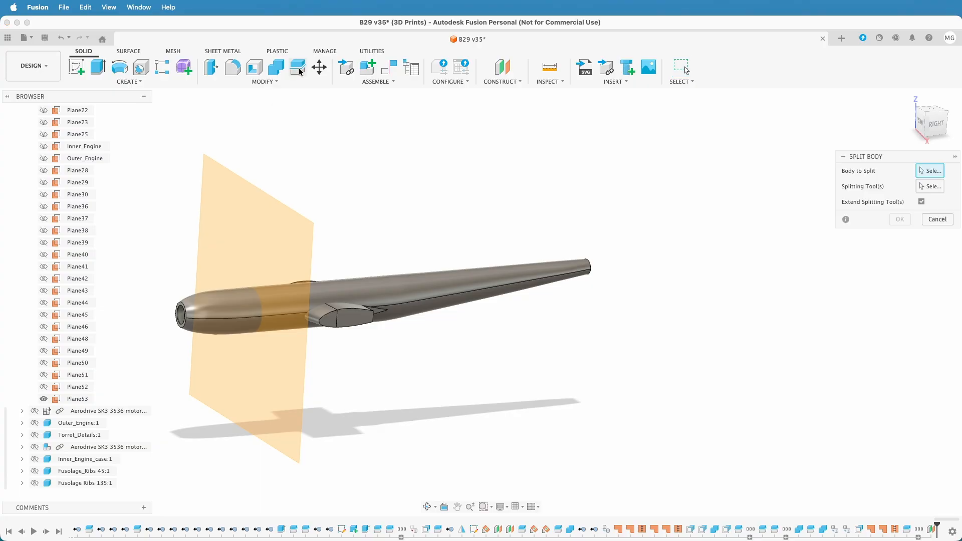
{"action": "left_click", "coordinate": [229, 306]}
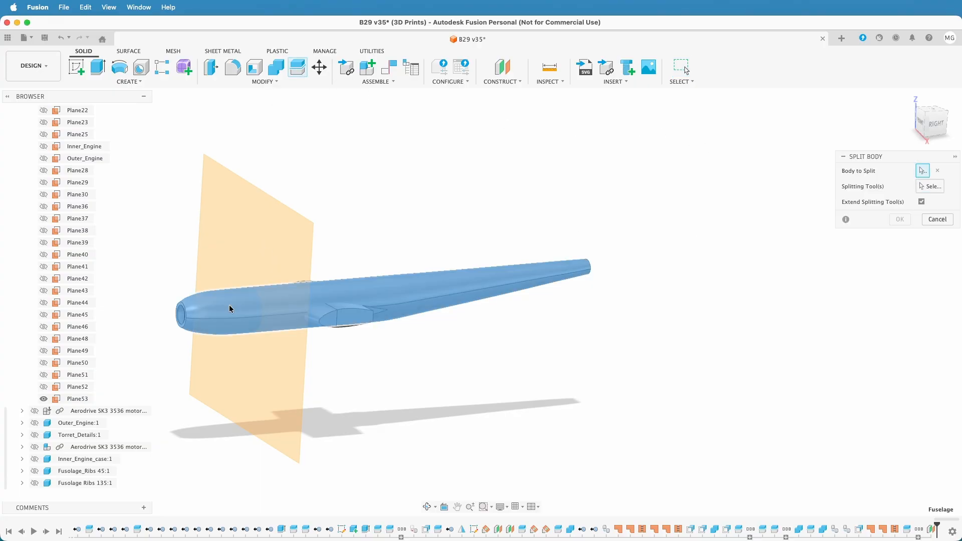
{"action": "left_click", "coordinate": [939, 186]}
{"action": "left_click", "coordinate": [245, 230]}
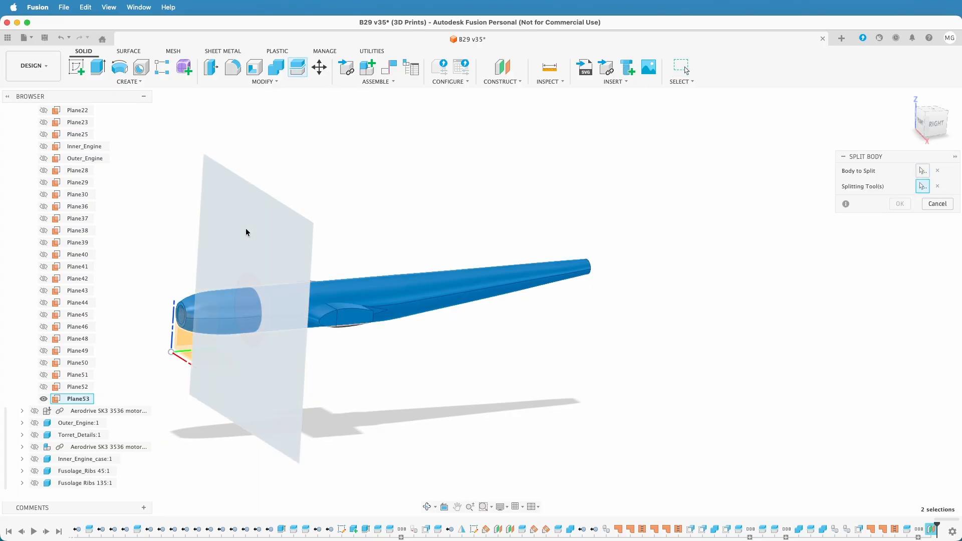
{"action": "left_click", "coordinate": [900, 204]}
Hide Wing_Front_Inner_L and split the rear Fuselage body using the front face of Wing_Back_Inner_L as the splitting tool
{"action": "middle_click_drag", "start_coordinate": [636, 369], "coordinate": [691, 382]}
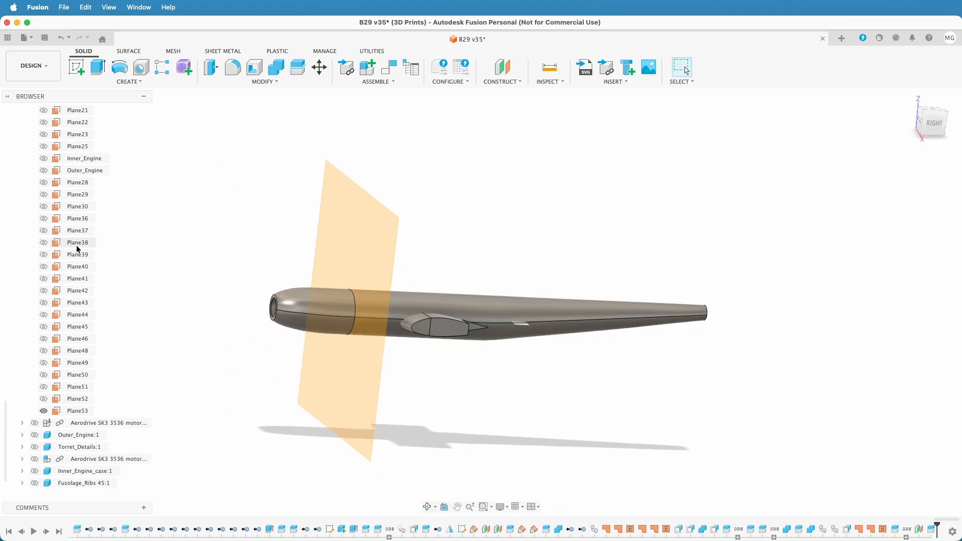
{"action": "scroll", "coordinate": [77, 247], "scroll_direction": "up", "scroll_amount": 10}
{"action": "scroll", "coordinate": [78, 249], "scroll_direction": "up", "scroll_amount": 1}
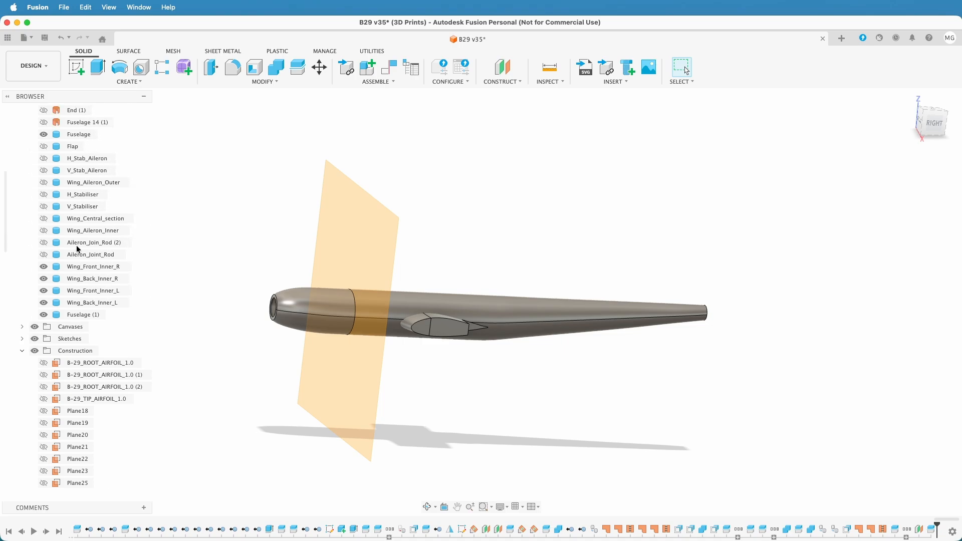
{"action": "left_click", "coordinate": [44, 290]}
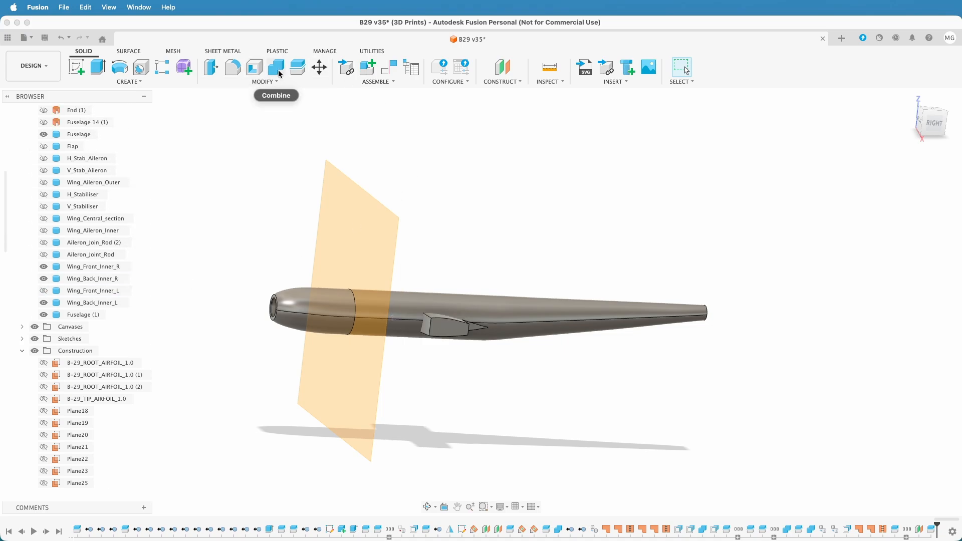
{"action": "left_click", "coordinate": [297, 67]}
{"action": "left_click", "coordinate": [537, 330]}
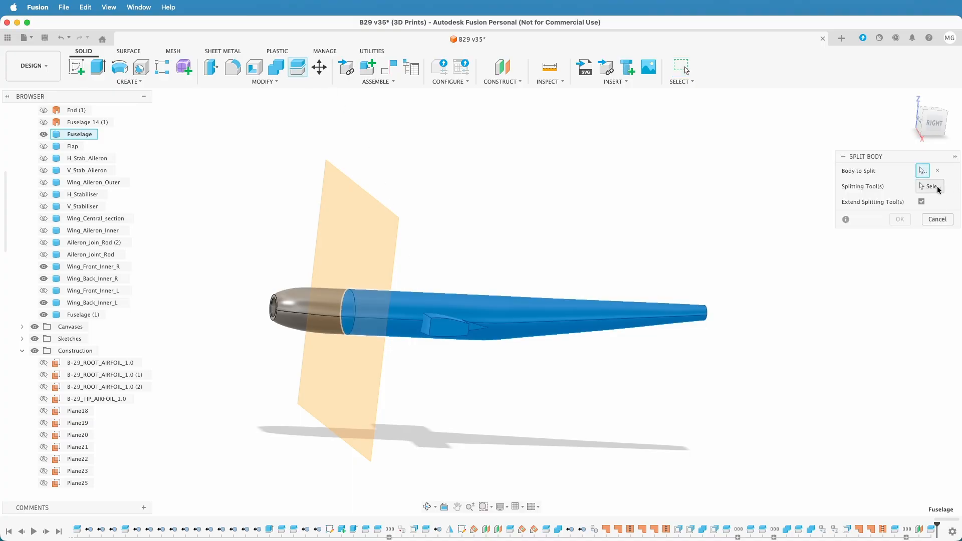
{"action": "scroll", "coordinate": [501, 361], "scroll_direction": "up", "scroll_amount": 6}
{"action": "left_click", "coordinate": [275, 260]}
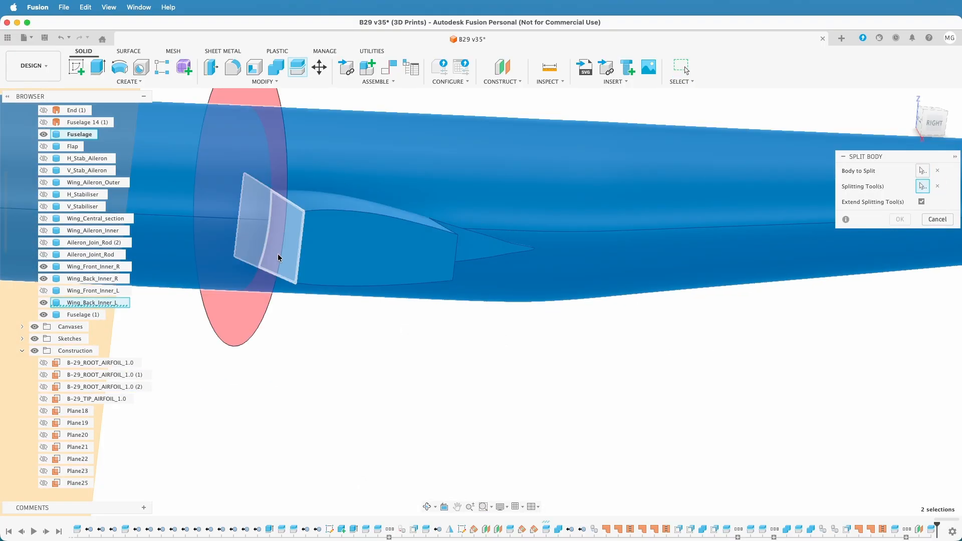
{"action": "left_click", "coordinate": [900, 219]}
{"action": "scroll", "coordinate": [709, 402], "scroll_direction": "down", "scroll_amount": 5}
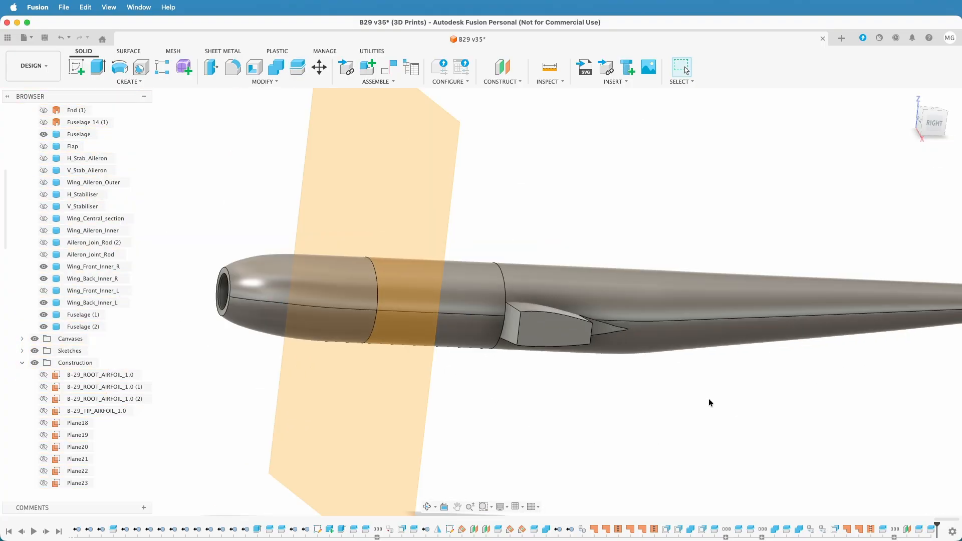
Create an offset plane at -200 mm from the front face of Wing_Back_Inner_L, towards the tail
{"action": "middle_click_drag", "start_coordinate": [713, 414], "coordinate": [700, 436], "text": "shift"}
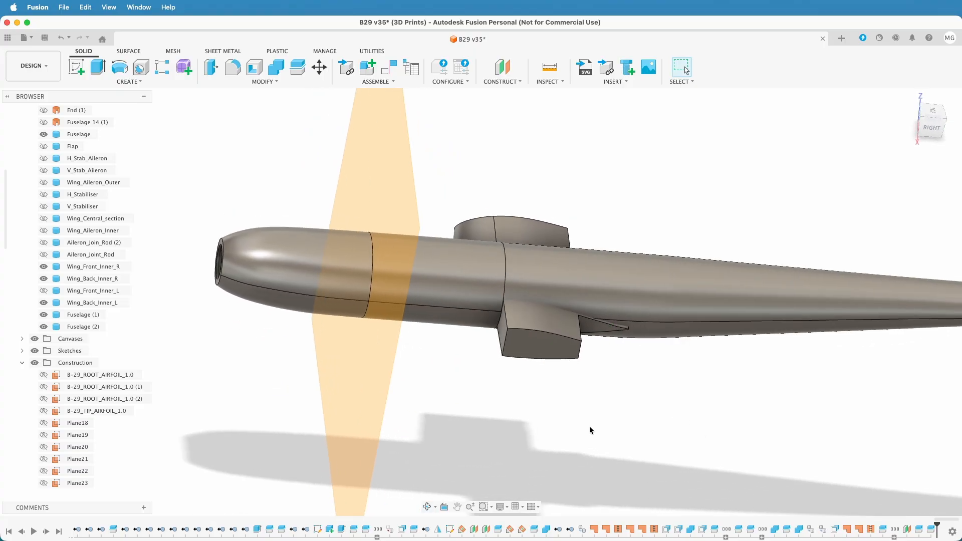
{"action": "left_click", "coordinate": [507, 71]}
{"action": "left_click", "coordinate": [501, 341]}
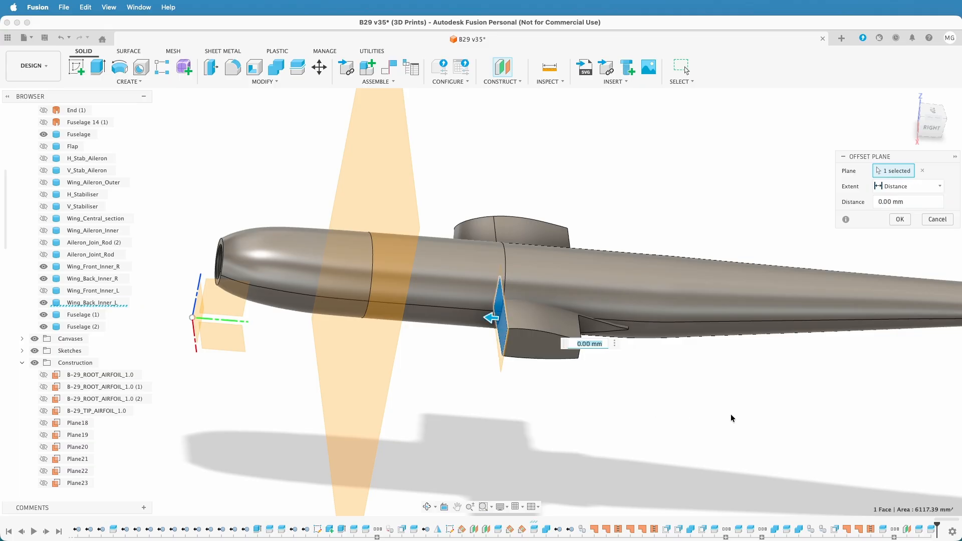
{"action": "type", "text": "-200"}
{"action": "key", "text": "Return"}
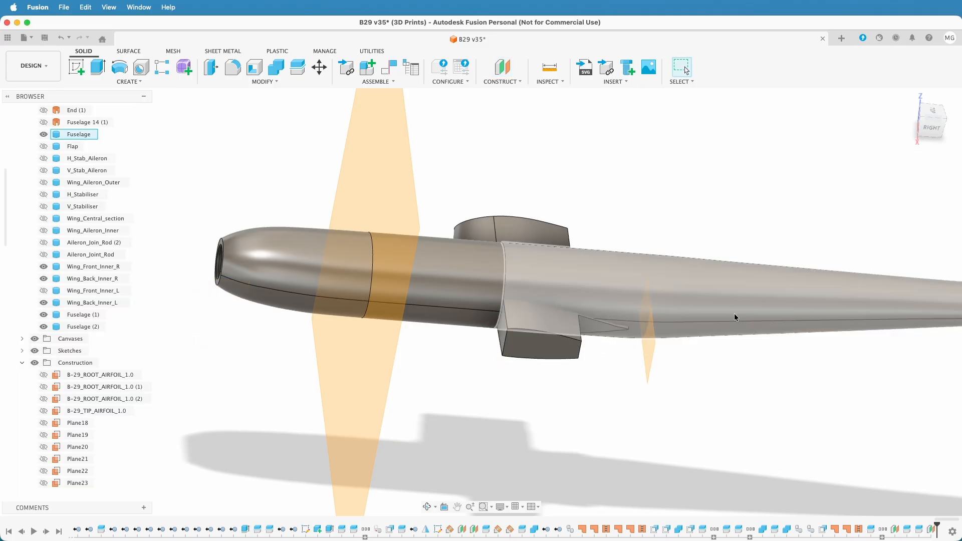
Split the rear Fuselage body with the new offset plane just behind the wing root
{"action": "left_click", "coordinate": [297, 70]}
{"action": "left_click", "coordinate": [647, 275]}
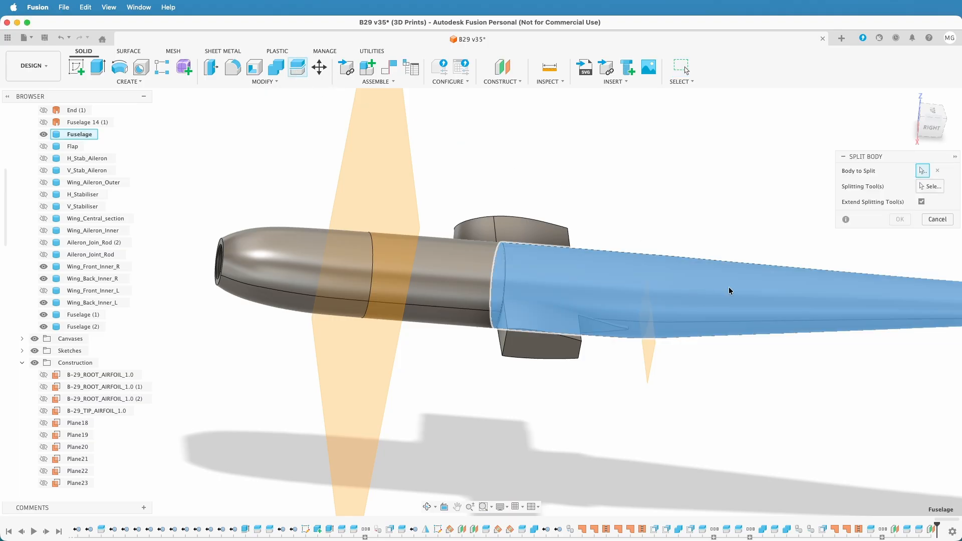
{"action": "left_click", "coordinate": [649, 354]}
{"action": "left_click", "coordinate": [899, 204]}
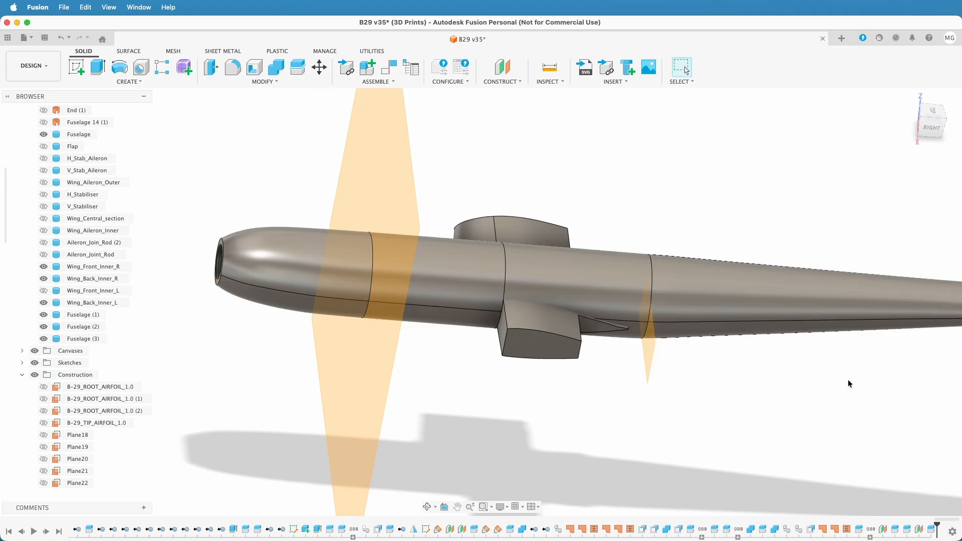
Create another offset plane at -200 mm from the splitting plane behind the wing root
{"action": "left_click", "coordinate": [506, 67]}
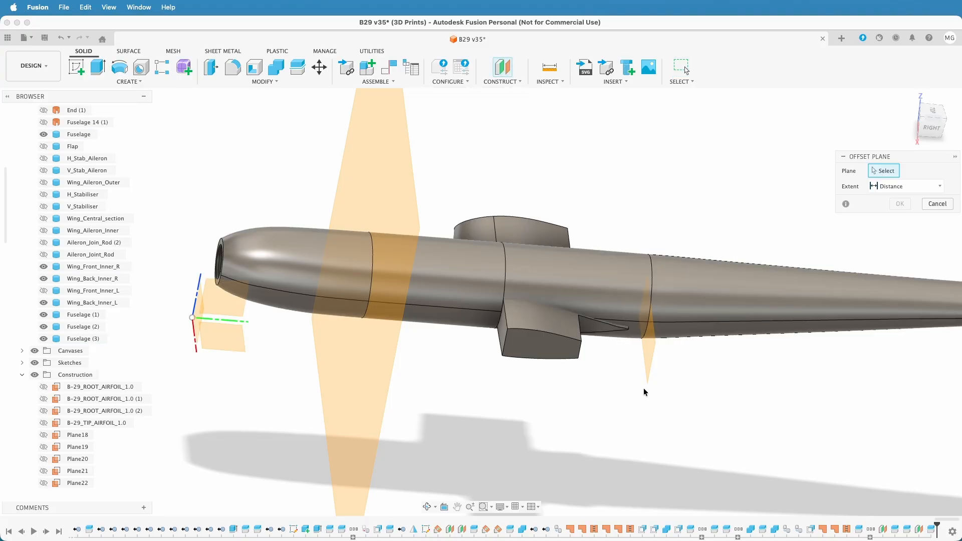
{"action": "left_click", "coordinate": [651, 357]}
{"action": "type", "text": "-200"}
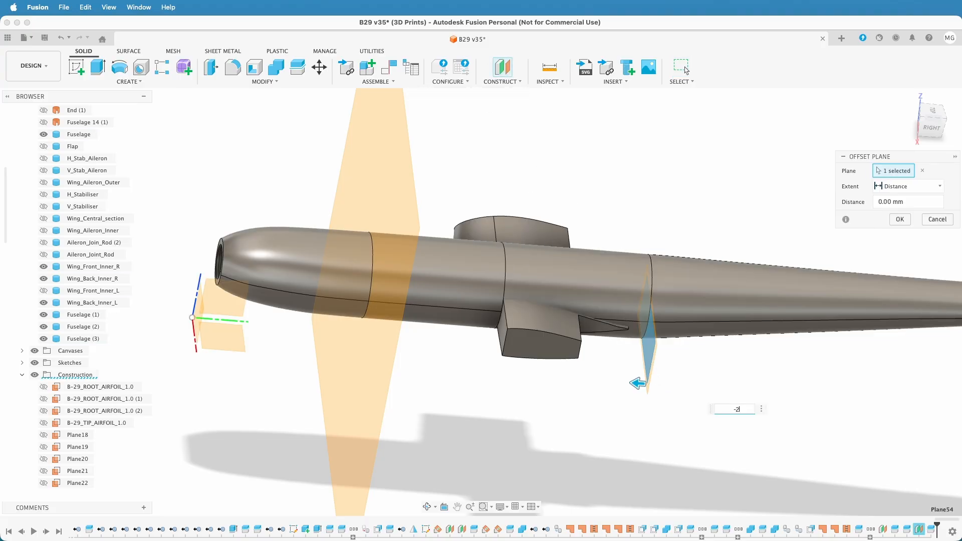
{"action": "key", "text": "Return"}
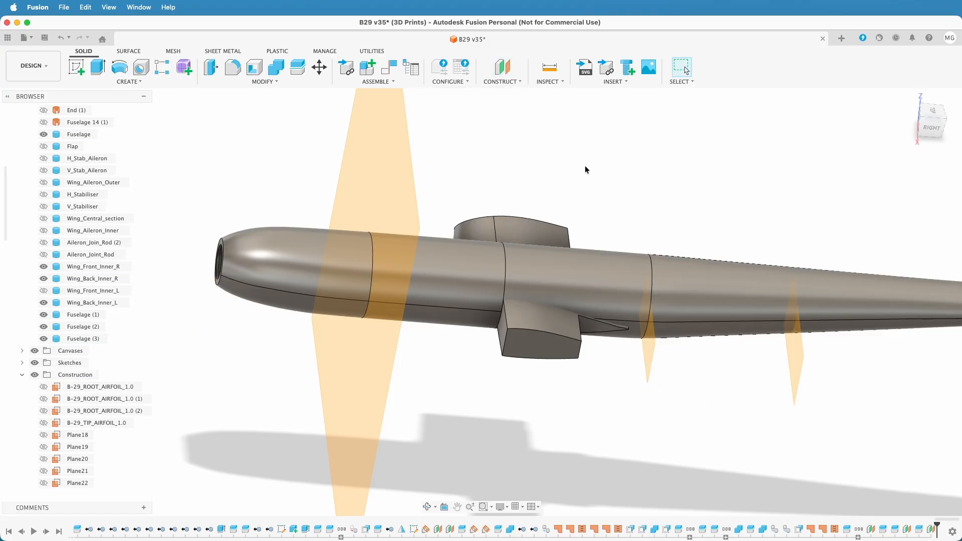
Split the remaining tail part of the Fuselage body with the second plane behind the wing
{"action": "left_click", "coordinate": [295, 68]}
{"action": "left_click", "coordinate": [826, 300]}
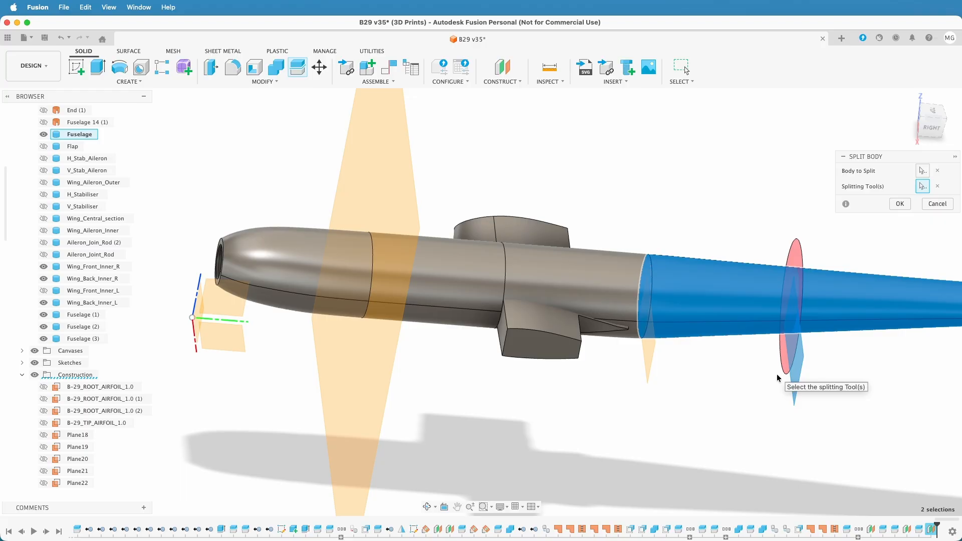
{"action": "key", "text": "Return"}
Create a third offset plane behind the wing, at -200 mm from the rearmost splitting plane
{"action": "middle_click_drag", "start_coordinate": [817, 389], "coordinate": [606, 341]}
{"action": "left_click", "coordinate": [502, 67]}
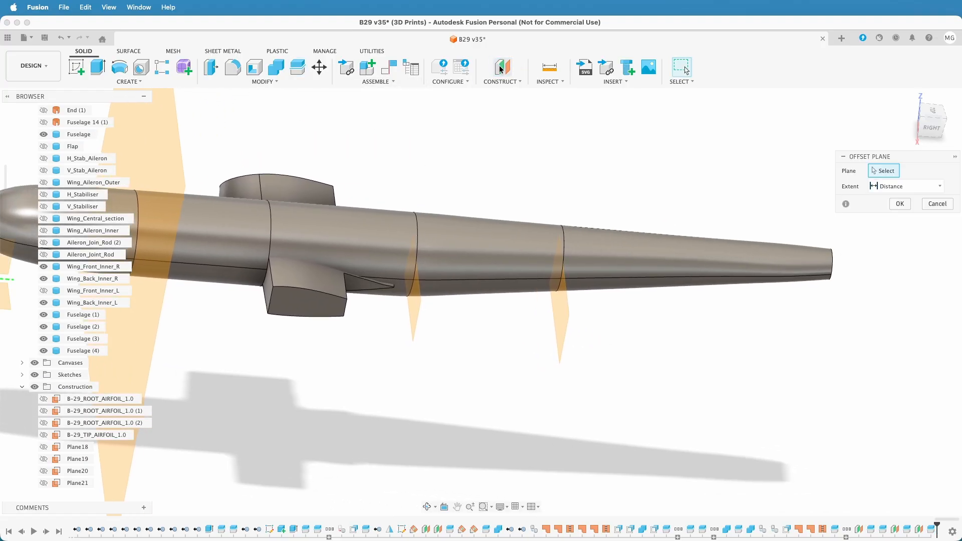
{"action": "left_click", "coordinate": [564, 301]}
{"action": "type", "text": "-200"}
{"action": "key", "text": "Return"}
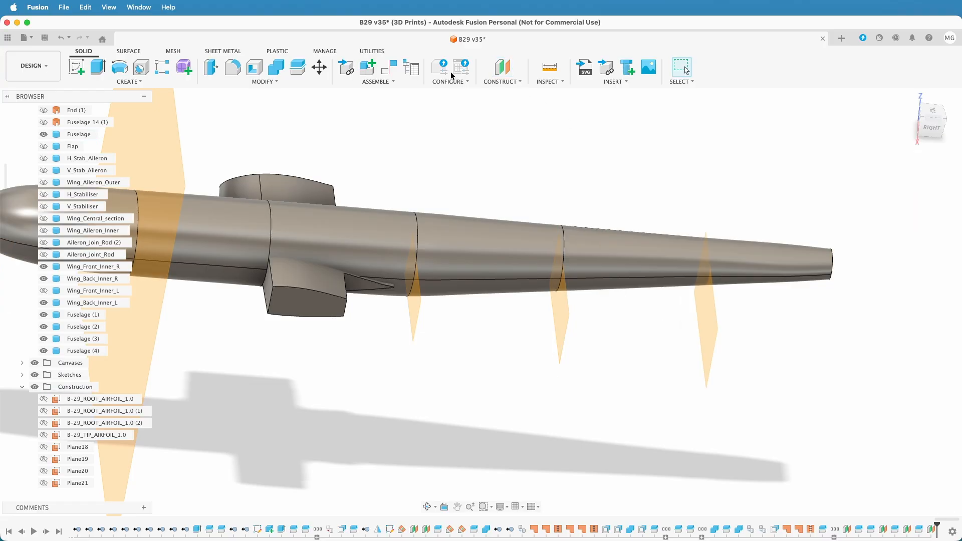
Split the last tail section of the Fuselage body with the plane nearest the tail end
{"action": "left_click", "coordinate": [297, 67]}
{"action": "left_click", "coordinate": [625, 241]}
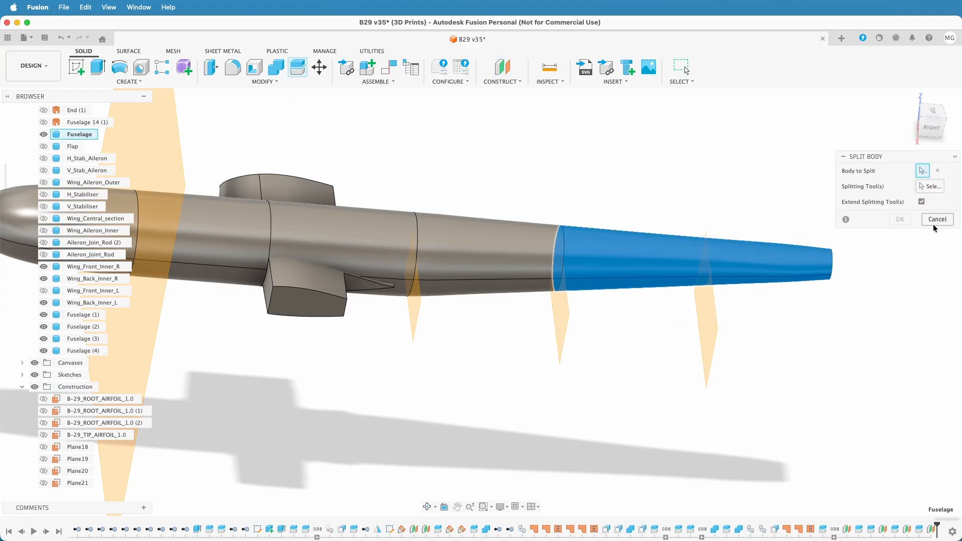
{"action": "left_click", "coordinate": [700, 345]}
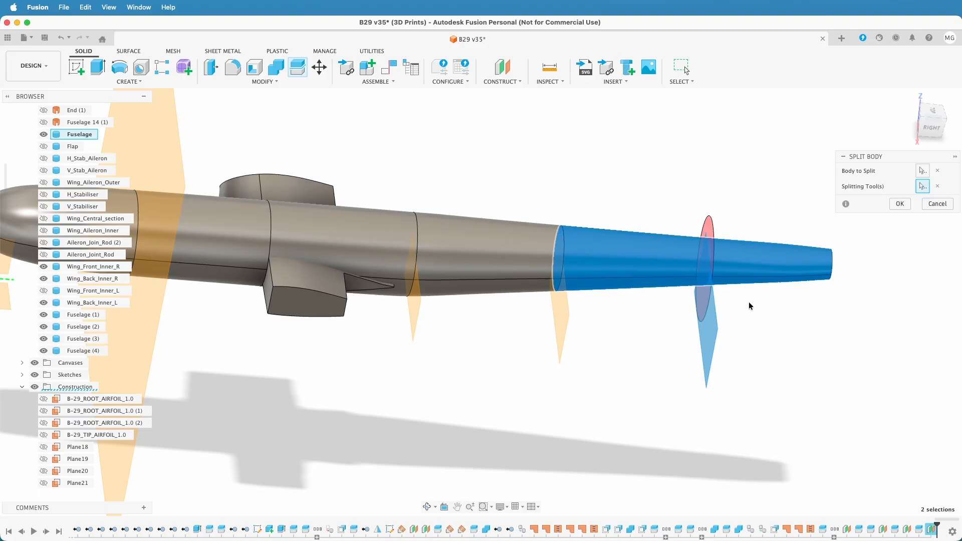
{"action": "left_click", "coordinate": [900, 204]}
Hide the construction planes Plane53, Plane54, Plane55 and Plane56, and collapse the Construction folder
{"action": "scroll", "coordinate": [836, 385], "scroll_direction": "down", "scroll_amount": 5}
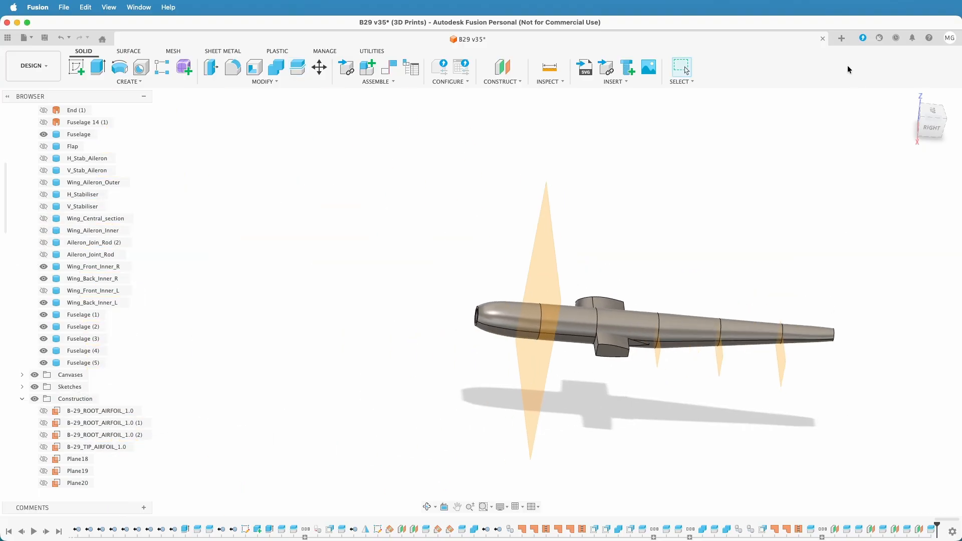
{"action": "left_click", "coordinate": [909, 97]}
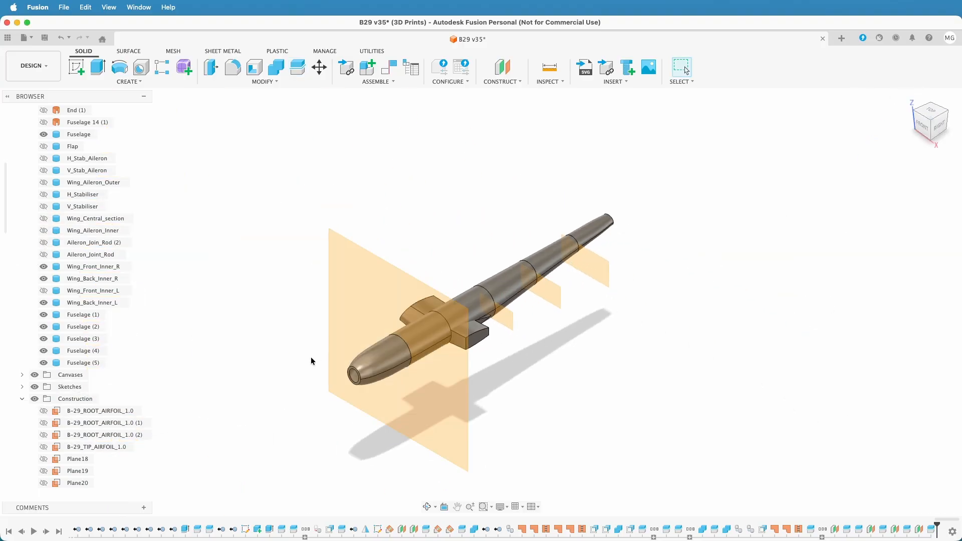
{"action": "scroll", "coordinate": [25, 388], "scroll_direction": "down", "scroll_amount": 10}
{"action": "scroll", "coordinate": [26, 380], "scroll_direction": "down", "scroll_amount": 3}
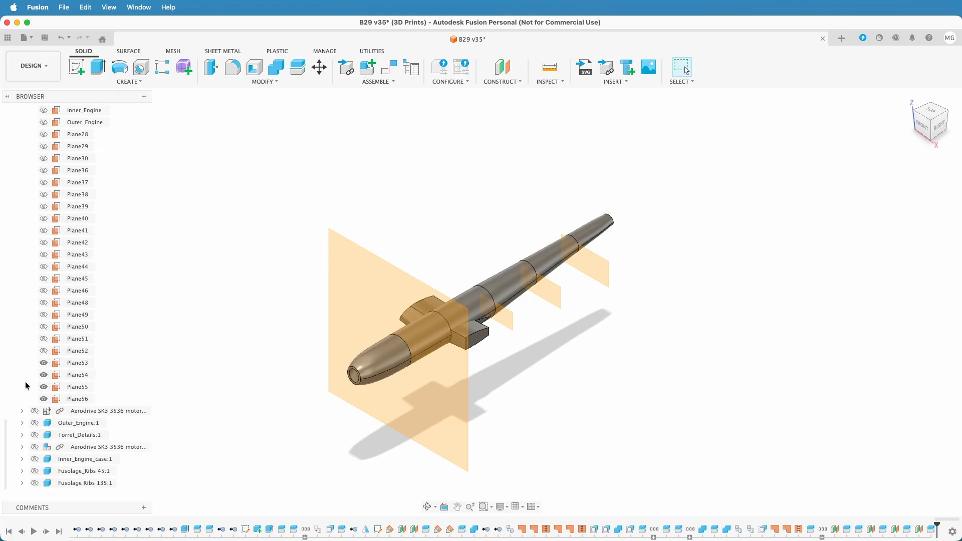
{"action": "left_click", "coordinate": [43, 362]}
{"action": "left_click", "coordinate": [43, 374]}
{"action": "left_click", "coordinate": [44, 387]}
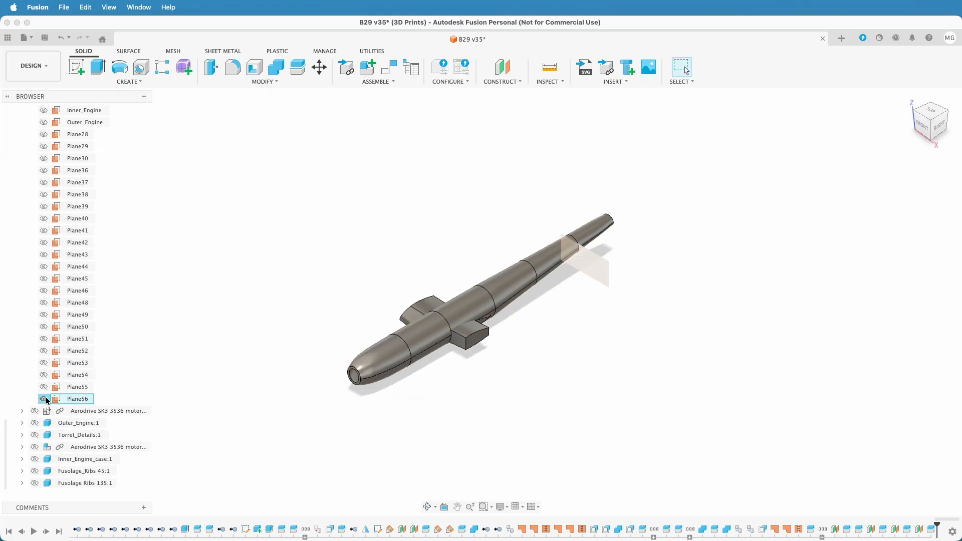
{"action": "left_click", "coordinate": [44, 398]}
{"action": "scroll", "coordinate": [20, 301], "scroll_direction": "up", "scroll_amount": 7}
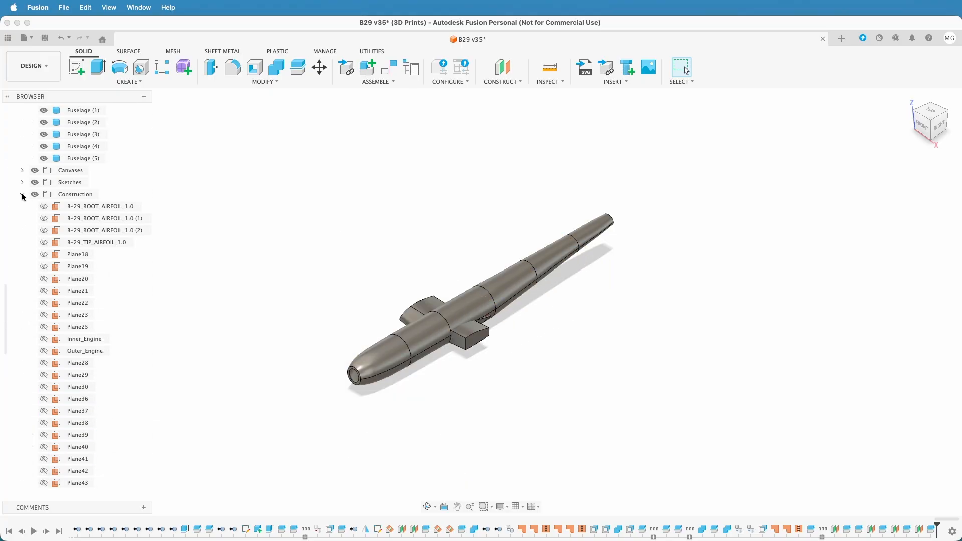
{"action": "left_click", "coordinate": [22, 195]}
View the sectioned fuselage from the home view and the side, and show Wing_Front_Inner_L again
{"action": "scroll", "coordinate": [236, 330], "scroll_direction": "up", "scroll_amount": 5}
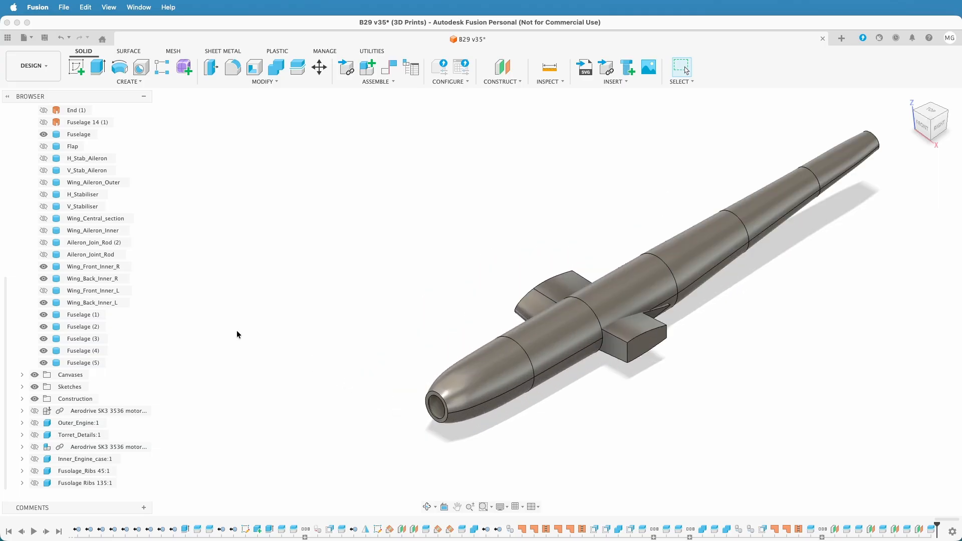
{"action": "left_click", "coordinate": [908, 100]}
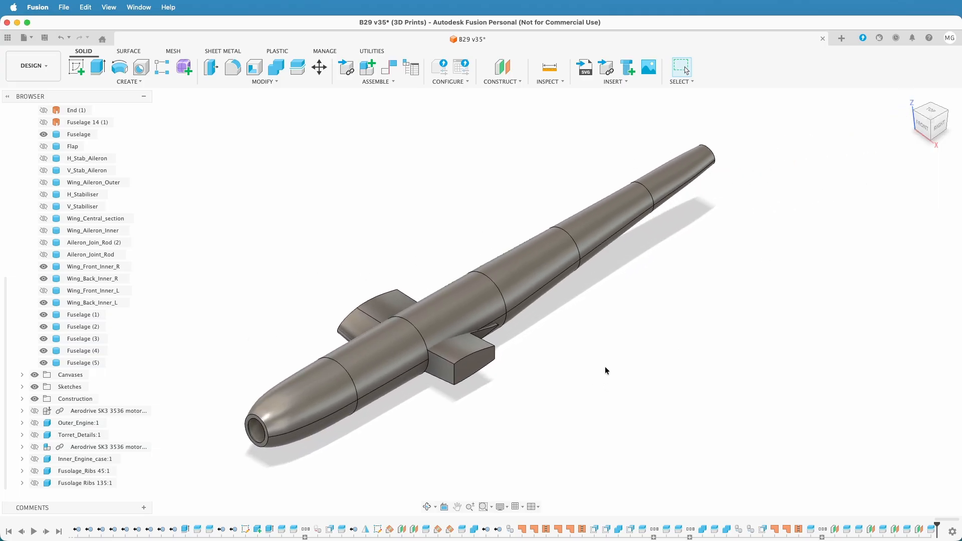
{"action": "middle_click_drag", "start_coordinate": [605, 368], "coordinate": [629, 369], "text": "shift"}
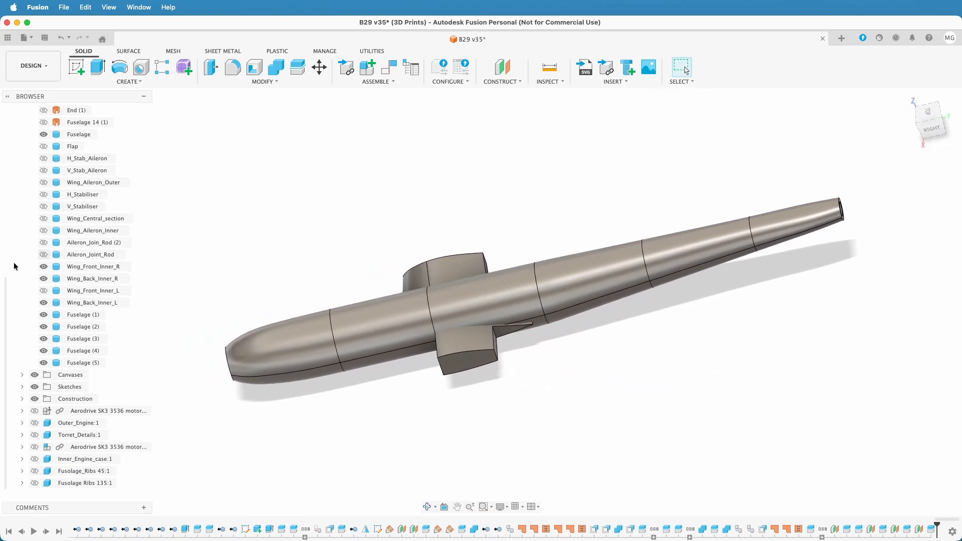
{"action": "left_click", "coordinate": [43, 290]}
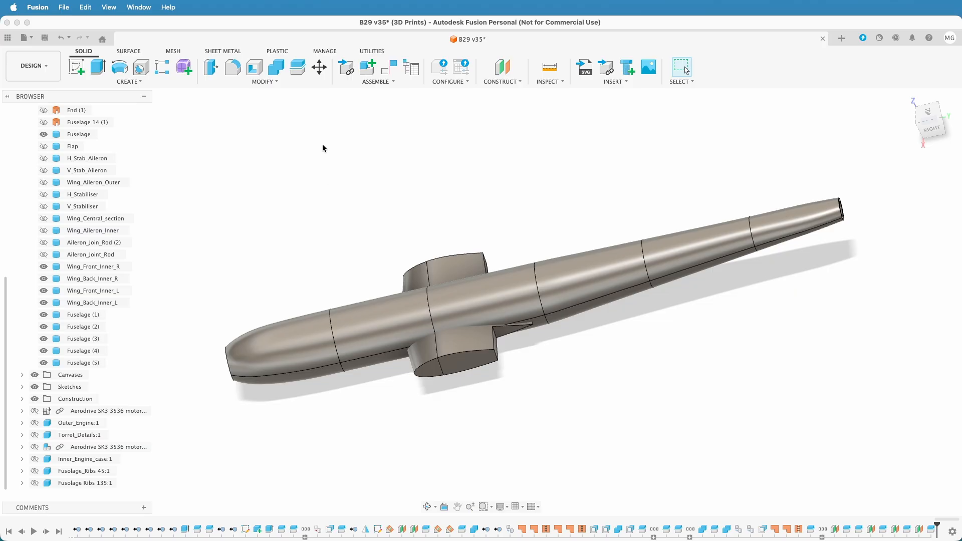
Join Wing_Front_Inner_R and Wing_Front_Inner_L to the fuselage section Fuselage (2) with Combine
{"action": "left_click", "coordinate": [276, 69]}
{"action": "left_click", "coordinate": [360, 320]}
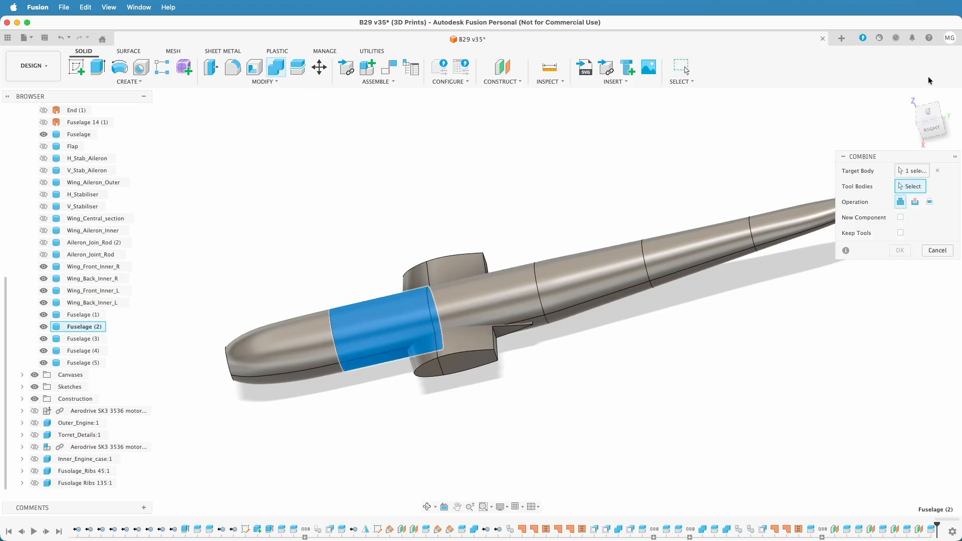
{"action": "left_click", "coordinate": [413, 283]}
{"action": "left_click", "coordinate": [427, 366]}
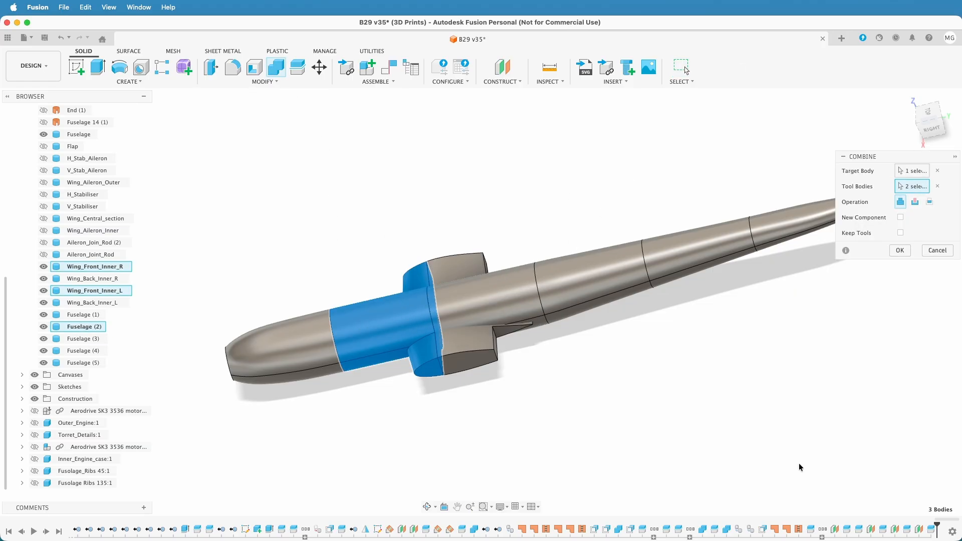
{"action": "left_click", "coordinate": [900, 250]}
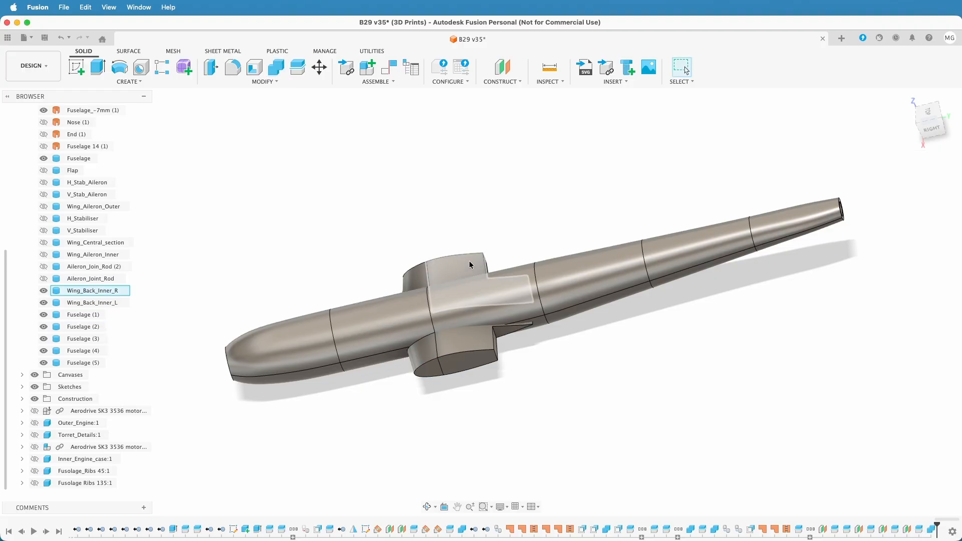
Join Wing_Back_Inner_R and Wing_Back_Inner_L to the fuselage section Fuselage (3) with Combine
{"action": "left_click", "coordinate": [276, 67]}
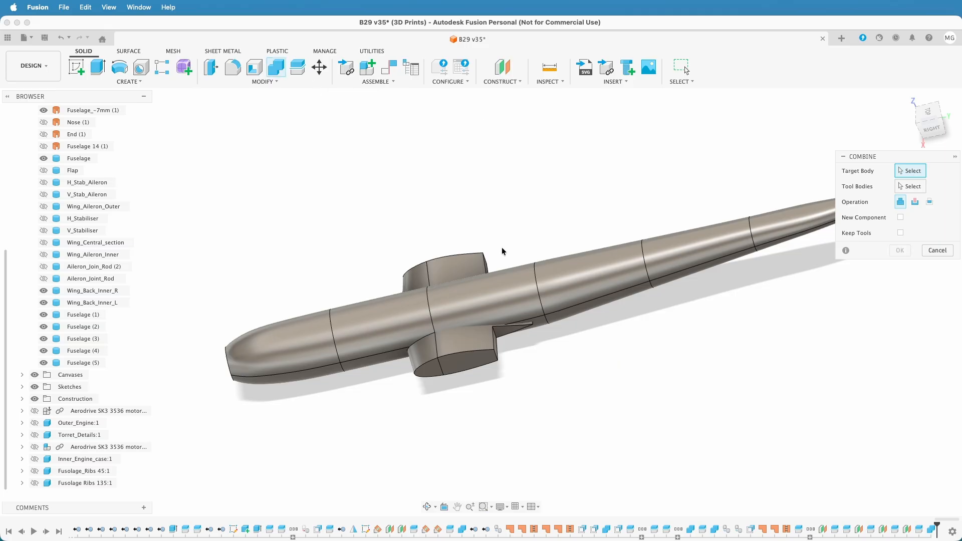
{"action": "left_click", "coordinate": [508, 295]}
{"action": "left_click", "coordinate": [461, 269]}
{"action": "left_click", "coordinate": [477, 361]}
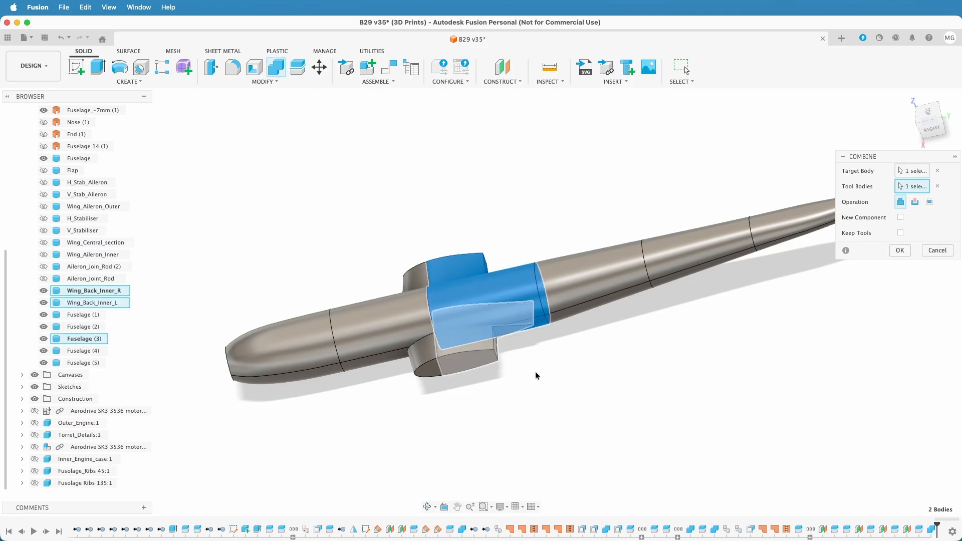
{"action": "left_click", "coordinate": [899, 251]}
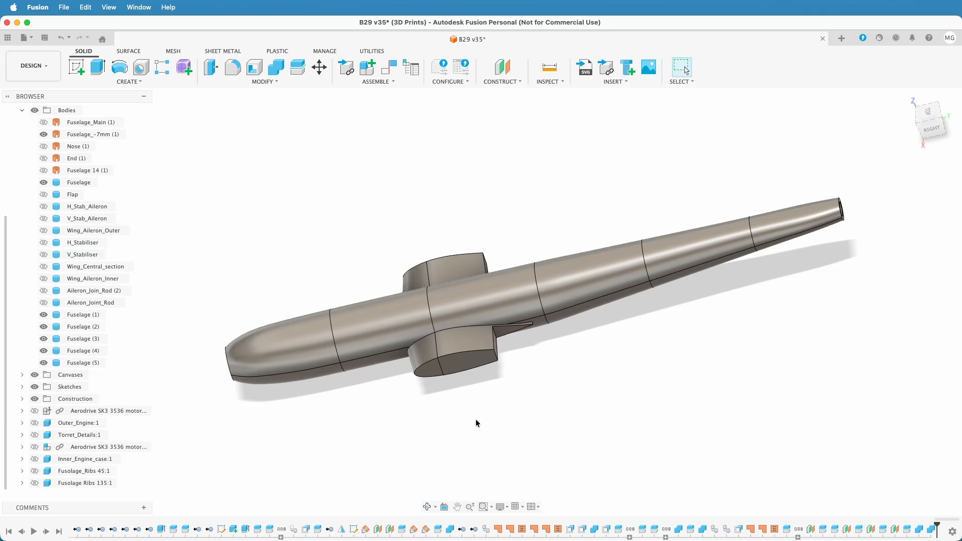
Check which section each numbered fuselage body is, and rename the tail-end body Fuselage as Fuselage (6)
{"action": "middle_click_drag", "start_coordinate": [413, 416], "coordinate": [402, 380], "text": "shift"}
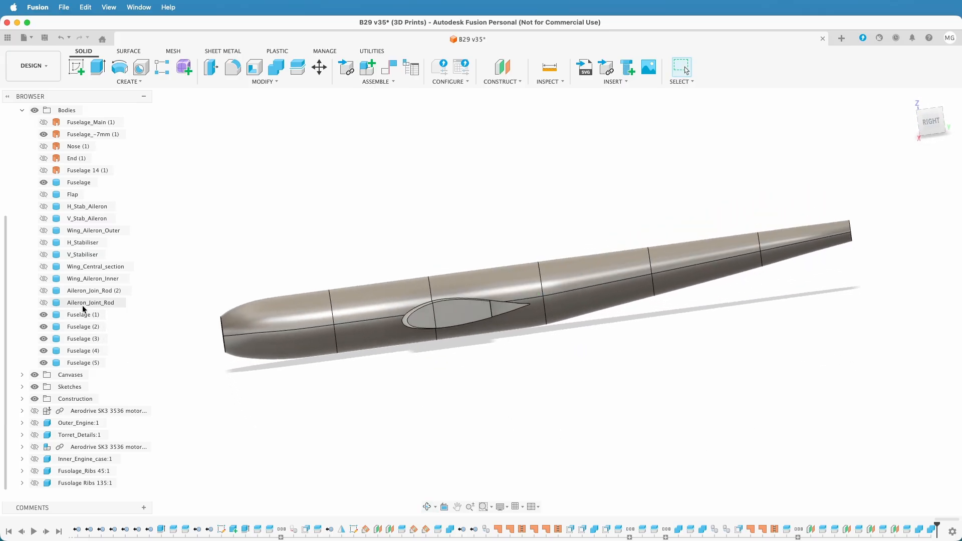
{"action": "left_click", "coordinate": [81, 328]}
{"action": "left_click", "coordinate": [81, 339]}
{"action": "left_click", "coordinate": [81, 351]}
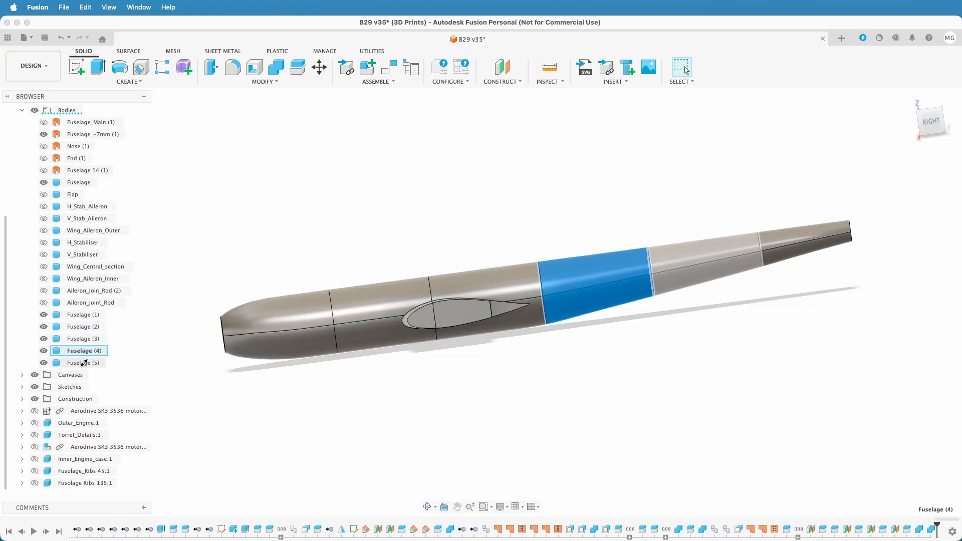
{"action": "left_click", "coordinate": [81, 363]}
{"action": "left_click", "coordinate": [84, 183]}
{"action": "double_click", "coordinate": [86, 183]}
{"action": "key", "text": "Right"}
{"action": "type", "text": "(6"}
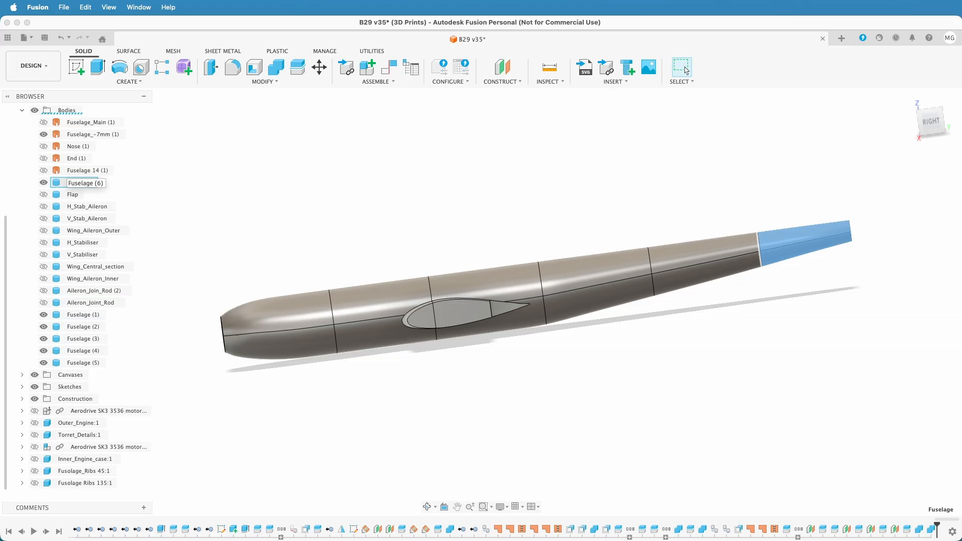
{"action": "type", "text": ")"}
{"action": "key", "text": "Return"}
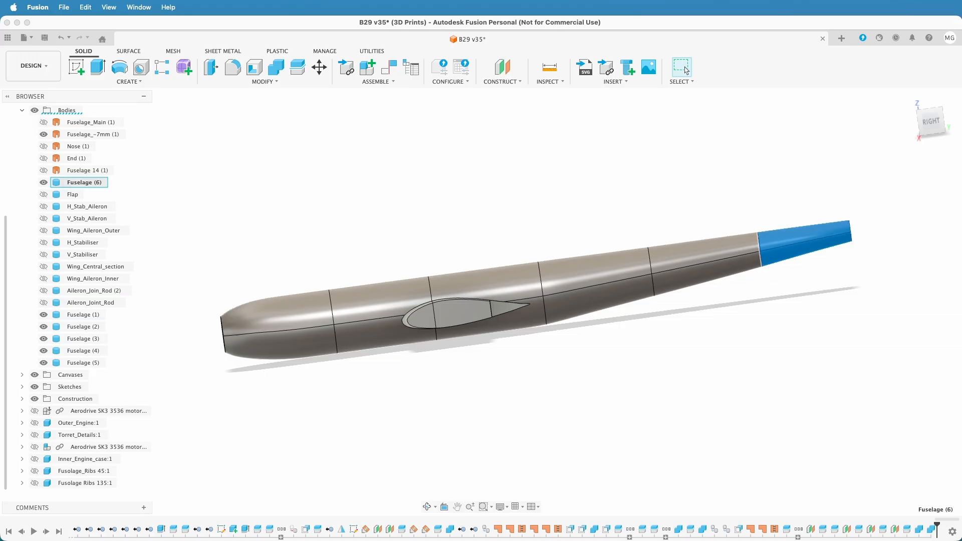
Group the numbered fuselage bodies above Flap, place Fuselage (5) just before Fuselage (6), and hide Fuselage_-7mm (1)
{"action": "left_click", "coordinate": [101, 362]}
{"action": "left_click", "coordinate": [89, 319], "text": "shift"}
{"action": "left_click_drag", "start_coordinate": [64, 316], "coordinate": [85, 181]}
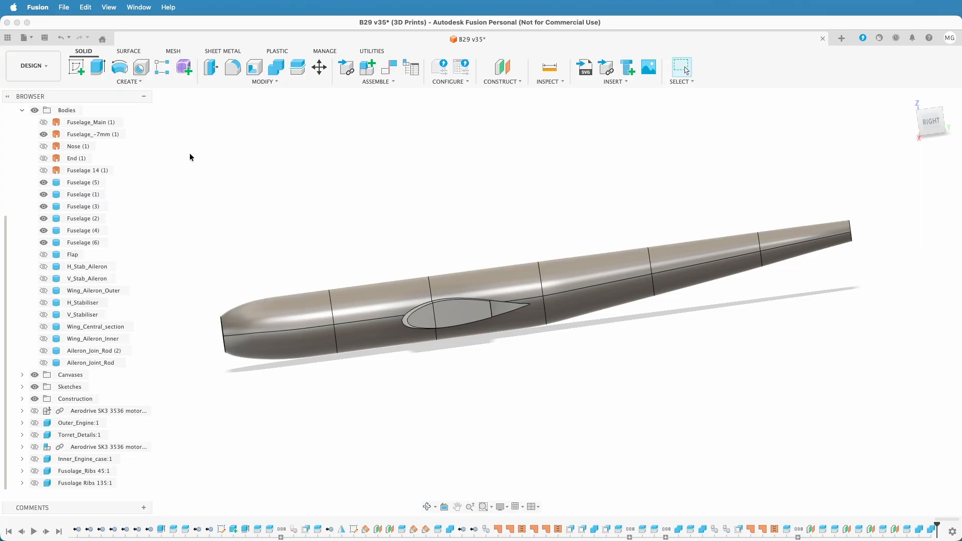
{"action": "left_click", "coordinate": [43, 183]}
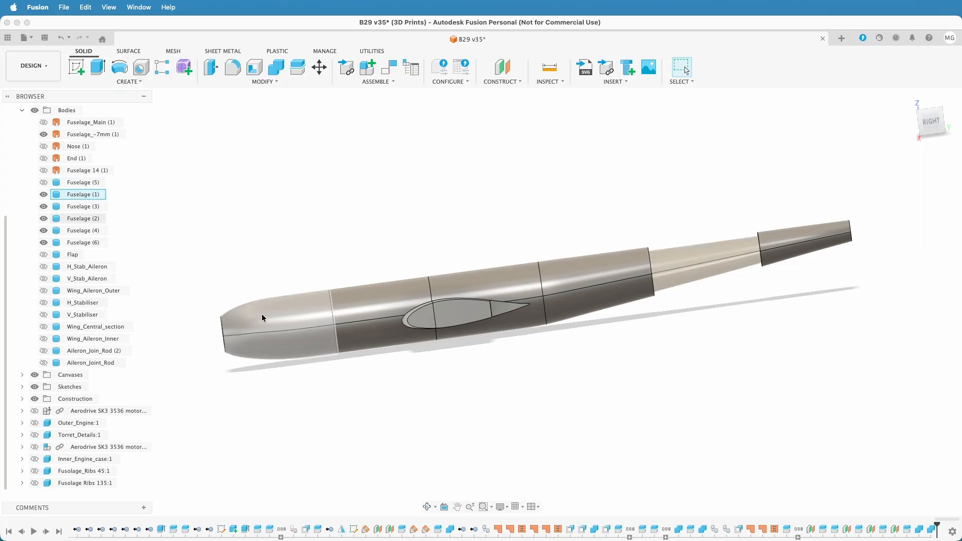
{"action": "left_click", "coordinate": [43, 182]}
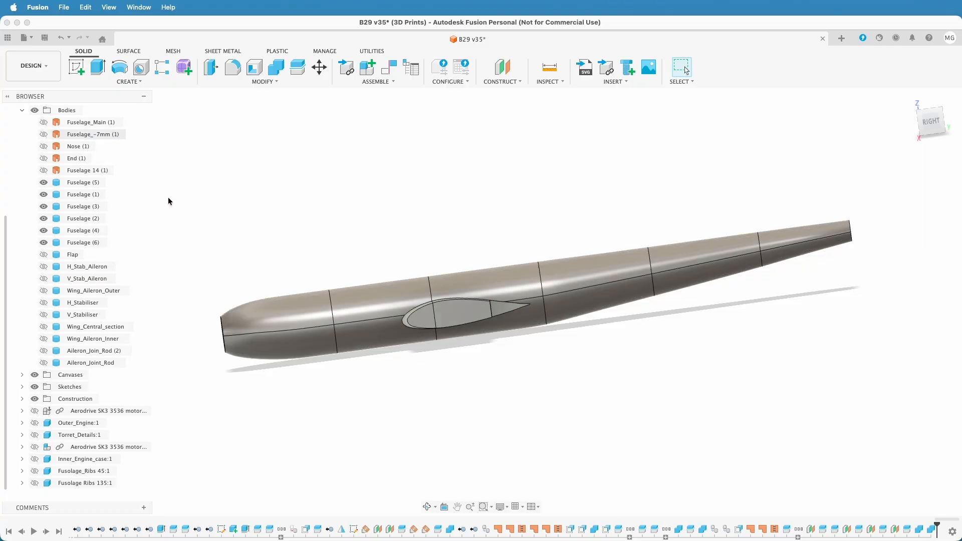
{"action": "left_click_drag", "start_coordinate": [80, 182], "coordinate": [101, 237]}
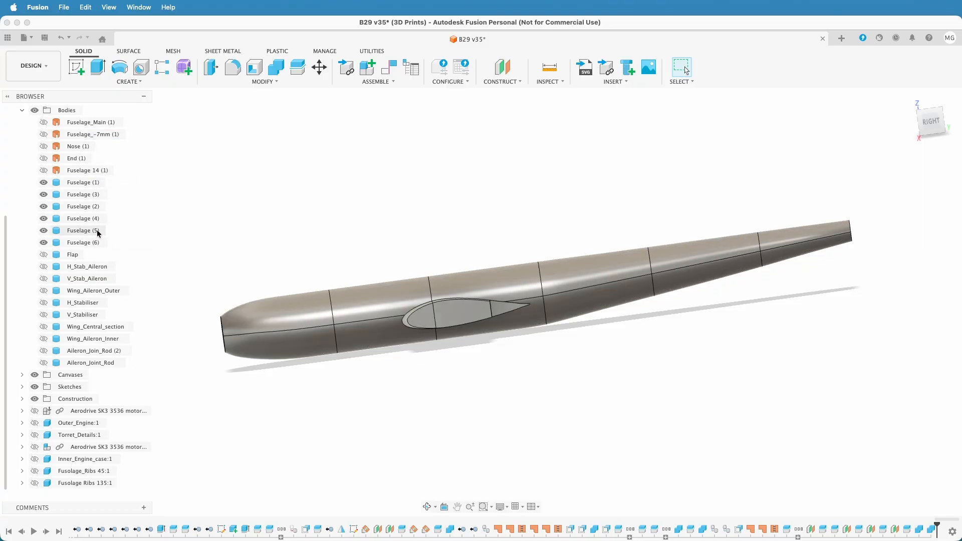
Hide the nose section Fuselage (1) and inspect the wing roots through the open front end of Fuselage (2)
{"action": "left_click", "coordinate": [44, 183]}
{"action": "middle_click_drag", "start_coordinate": [392, 392], "coordinate": [398, 364], "text": "shift"}
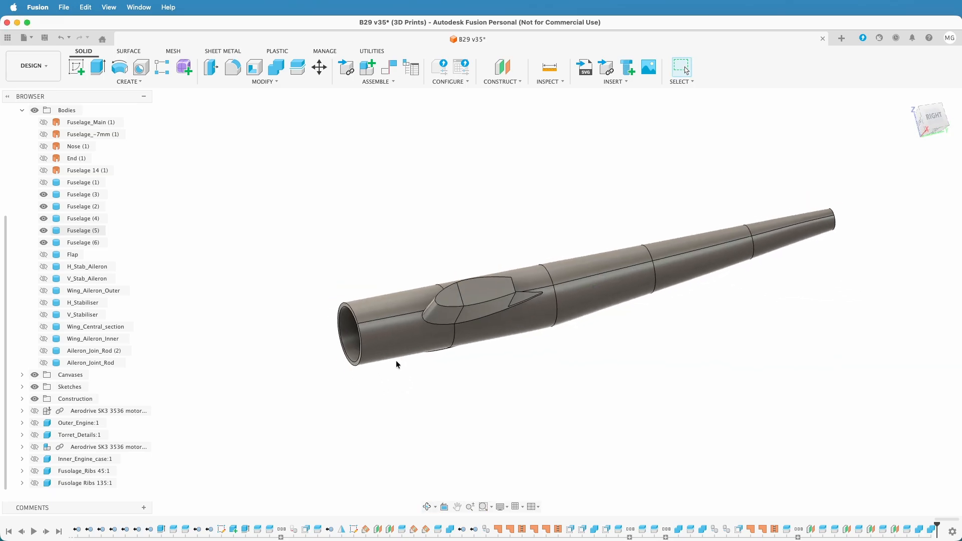
{"action": "scroll", "coordinate": [392, 355], "scroll_direction": "up", "scroll_amount": 5}
{"action": "middle_click_drag", "start_coordinate": [795, 408], "coordinate": [732, 331], "text": "shift"}
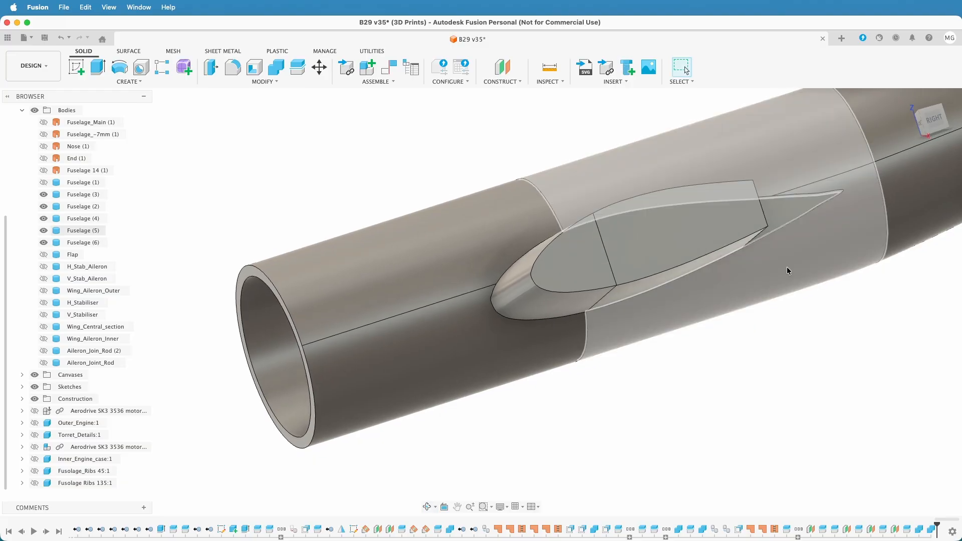
{"action": "left_click", "coordinate": [921, 127]}
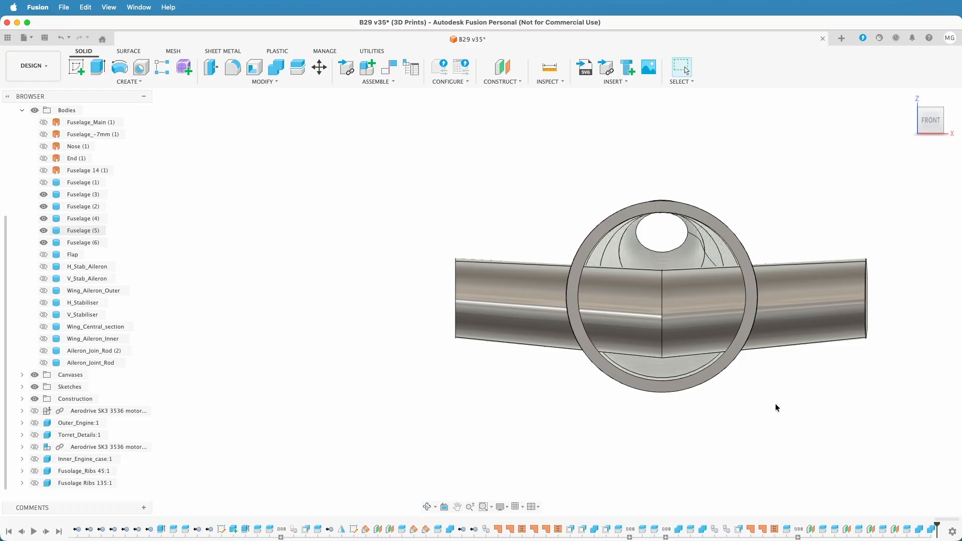
{"action": "scroll", "coordinate": [773, 402], "scroll_direction": "up", "scroll_amount": 5}
{"action": "scroll", "coordinate": [773, 406], "scroll_direction": "down", "scroll_amount": 5}
{"action": "middle_click_drag", "start_coordinate": [772, 404], "coordinate": [732, 415], "text": "shift"}
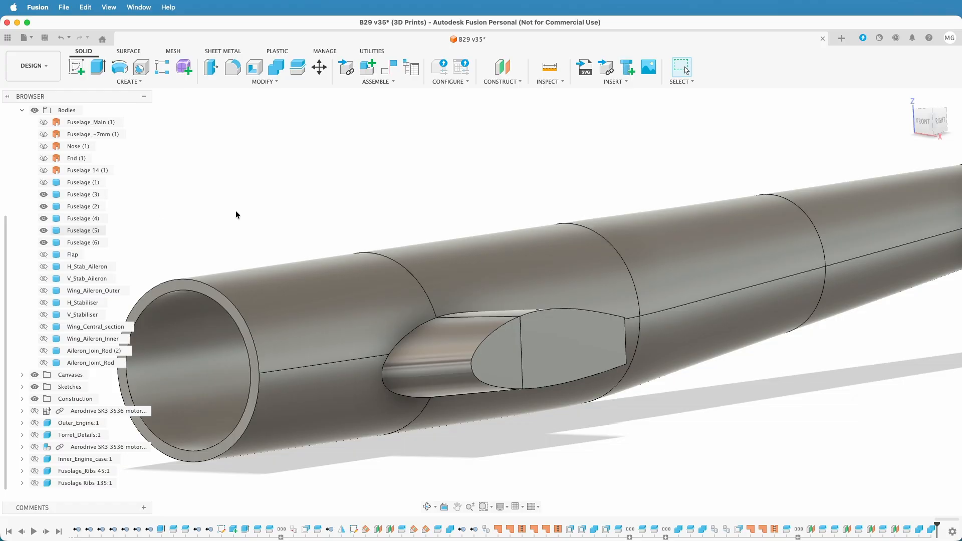
{"action": "middle_click_drag", "start_coordinate": [666, 408], "coordinate": [695, 401], "text": "shift"}
Start a sketch on the ring-shaped front face of Fuselage (2) and project that face into it
{"action": "left_click", "coordinate": [932, 123]}
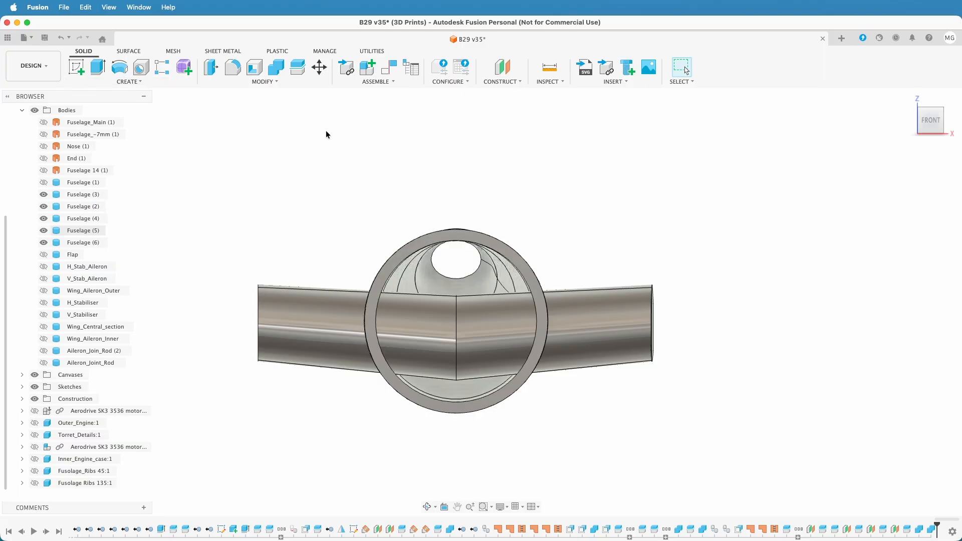
{"action": "left_click", "coordinate": [76, 66]}
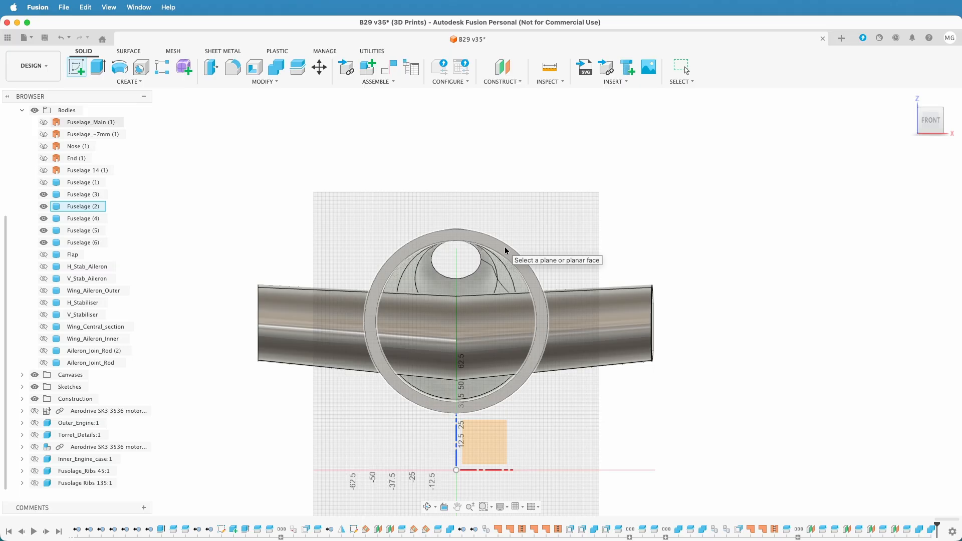
{"action": "left_click", "coordinate": [505, 252]}
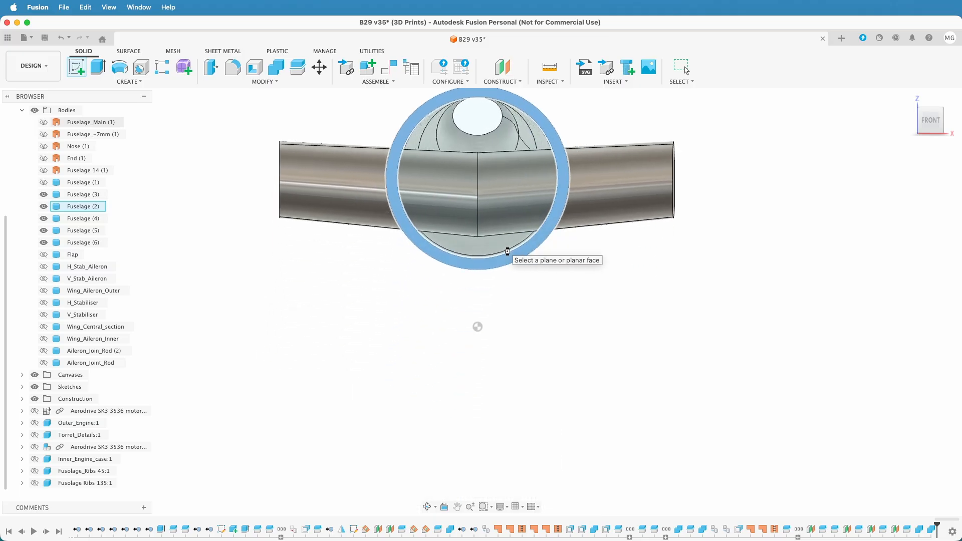
{"action": "middle_click_drag", "start_coordinate": [703, 365], "coordinate": [722, 434]}
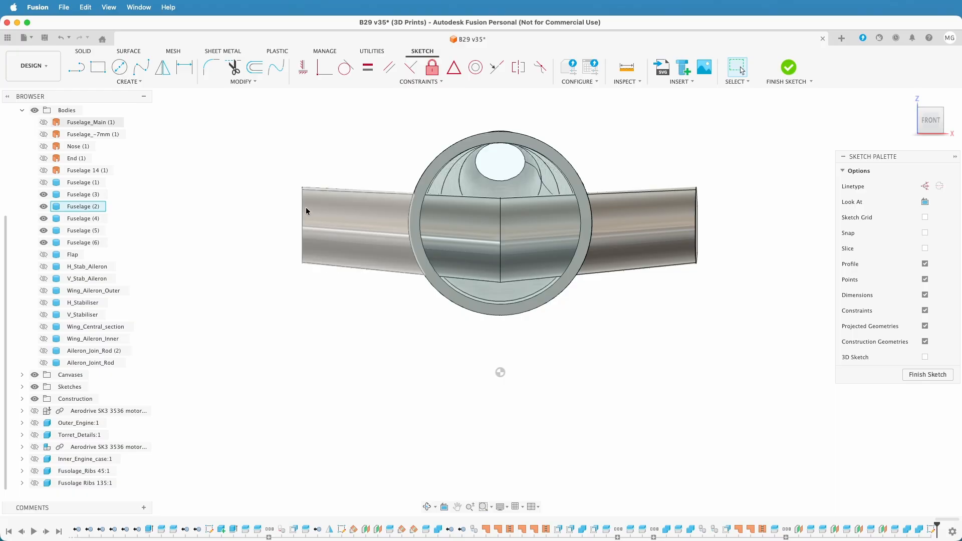
{"action": "key", "text": "p"}
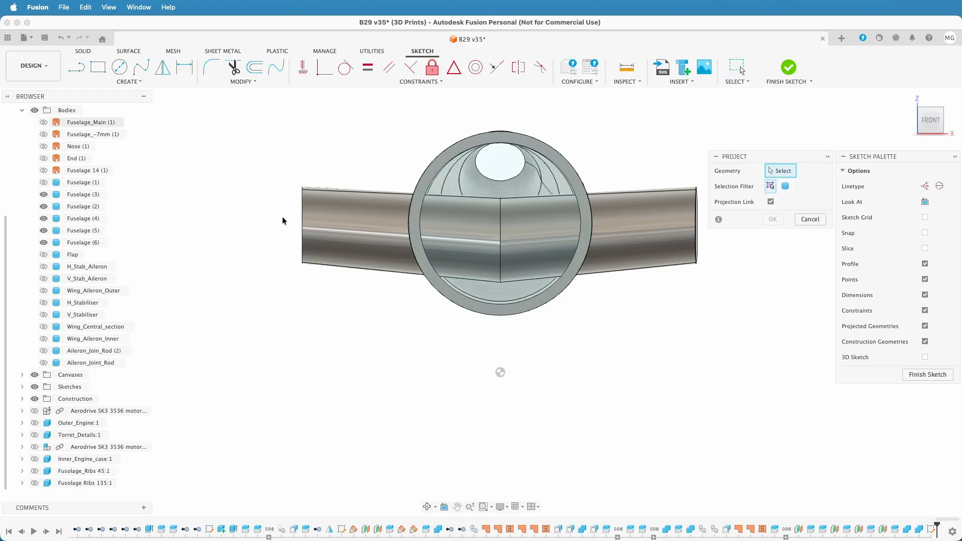
{"action": "left_click", "coordinate": [425, 182]}
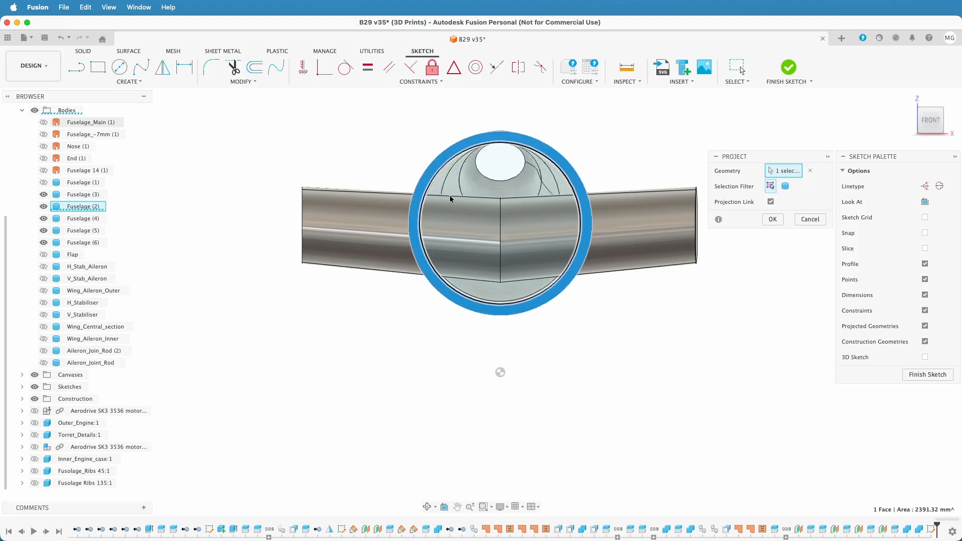
{"action": "left_click", "coordinate": [772, 220]}
{"action": "scroll", "coordinate": [657, 343], "scroll_direction": "up", "scroll_amount": 3}
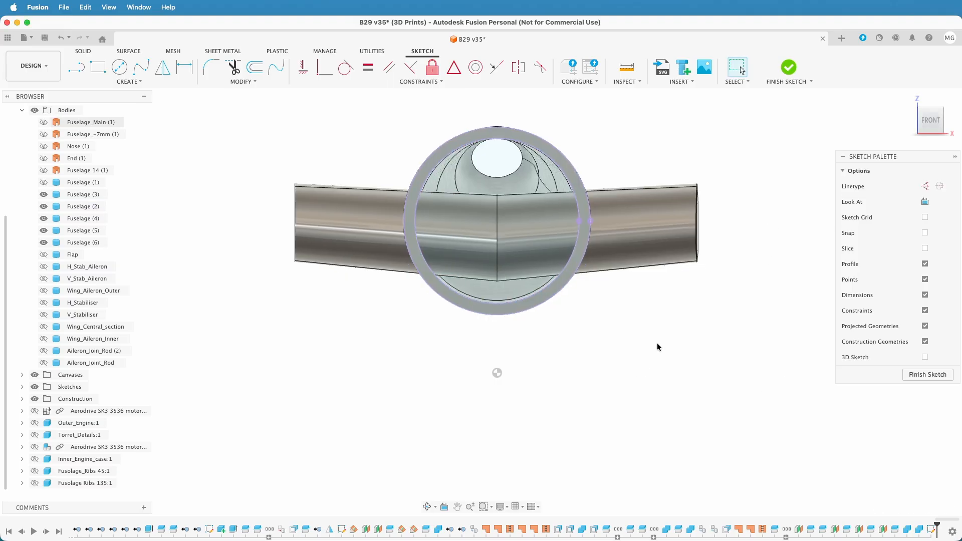
{"action": "middle_click_drag", "start_coordinate": [657, 343], "coordinate": [673, 415]}
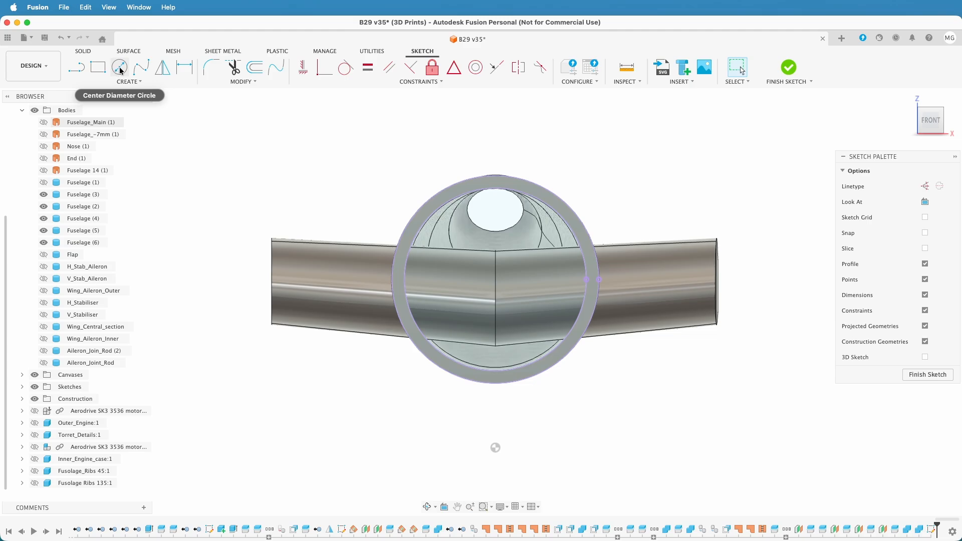
Measure the distance between the projected outer and inner outlines of the fuselage ring
{"action": "left_click", "coordinate": [626, 67]}
{"action": "scroll", "coordinate": [371, 252], "scroll_direction": "up", "scroll_amount": 4}
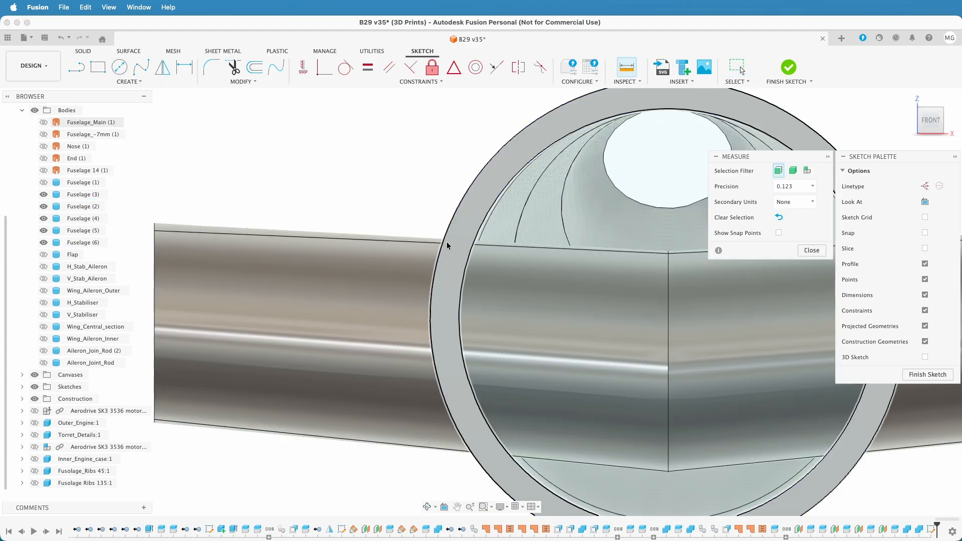
{"action": "left_click", "coordinate": [443, 249]}
{"action": "left_click", "coordinate": [474, 247]}
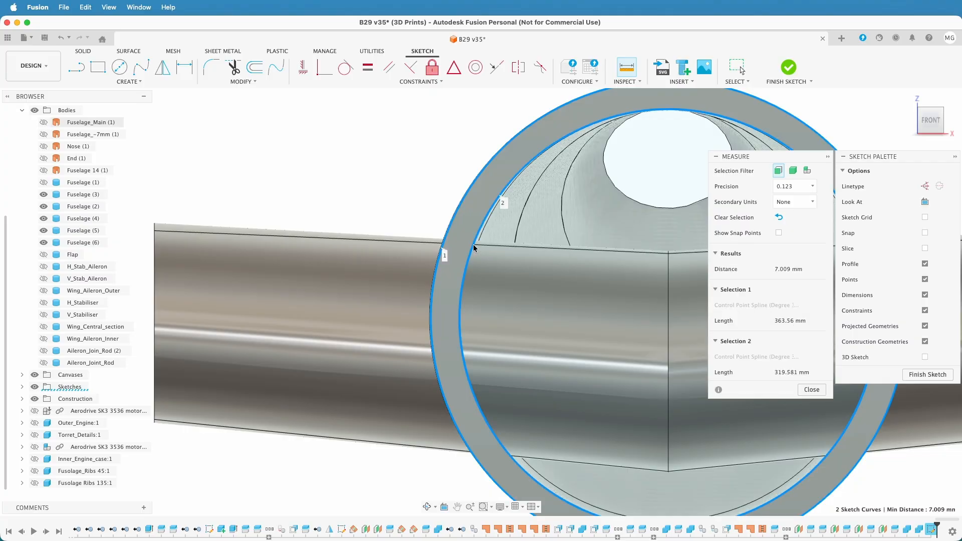
{"action": "left_click", "coordinate": [811, 389]}
{"action": "scroll", "coordinate": [264, 173], "scroll_direction": "down", "scroll_amount": 5}
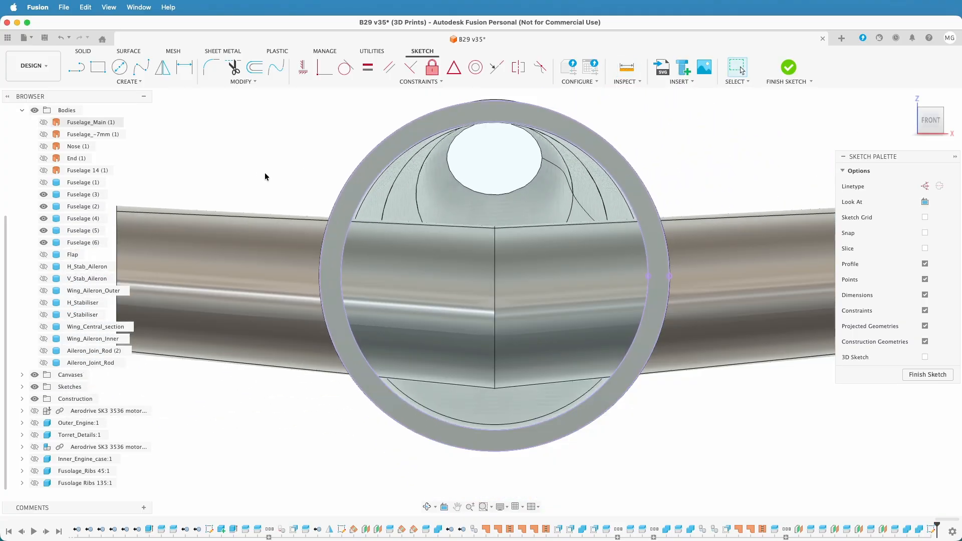
Offset the projected outer outline of the ring by -3.5 mm to create a curve mid-way through the wall
{"action": "left_click", "coordinate": [254, 66]}
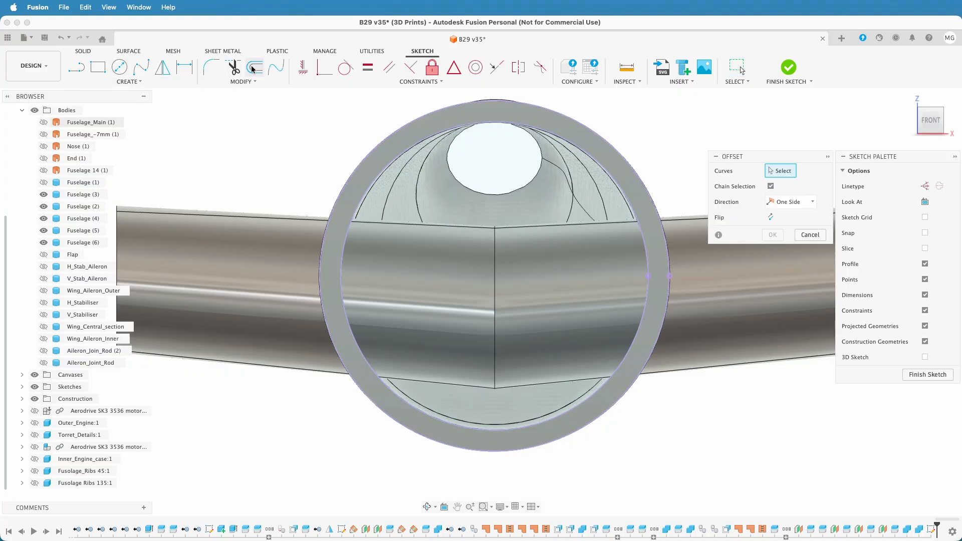
{"action": "left_click", "coordinate": [392, 127]}
{"action": "type", "text": "-3.5"}
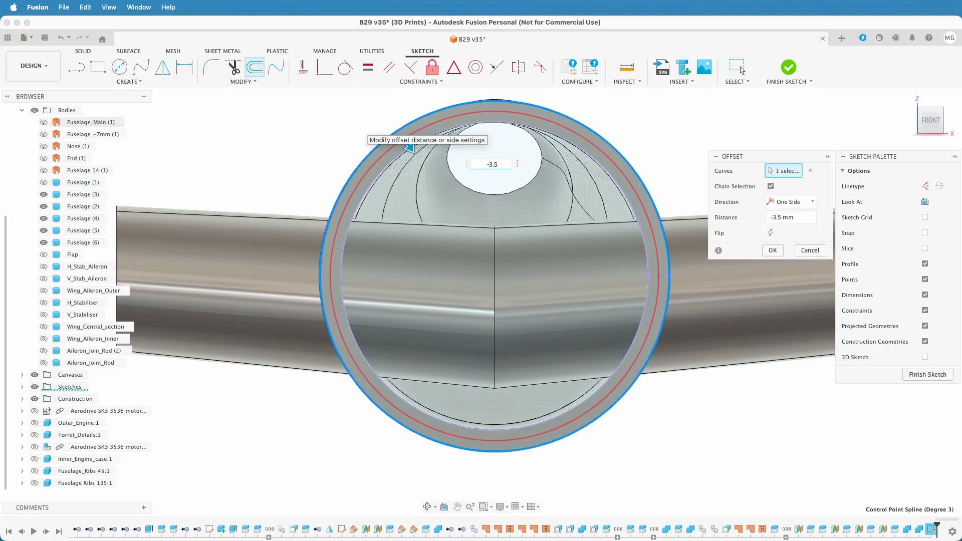
{"action": "key", "text": "Return"}
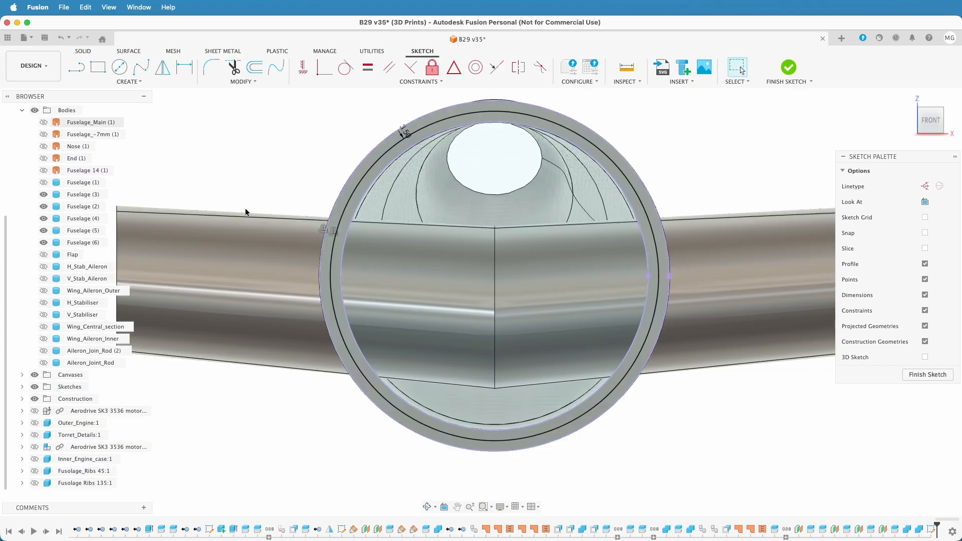
Draw a 4 mm diameter circle centred on the offset curve at the ring's left side, slightly below mid-height
{"action": "left_click", "coordinate": [120, 71]}
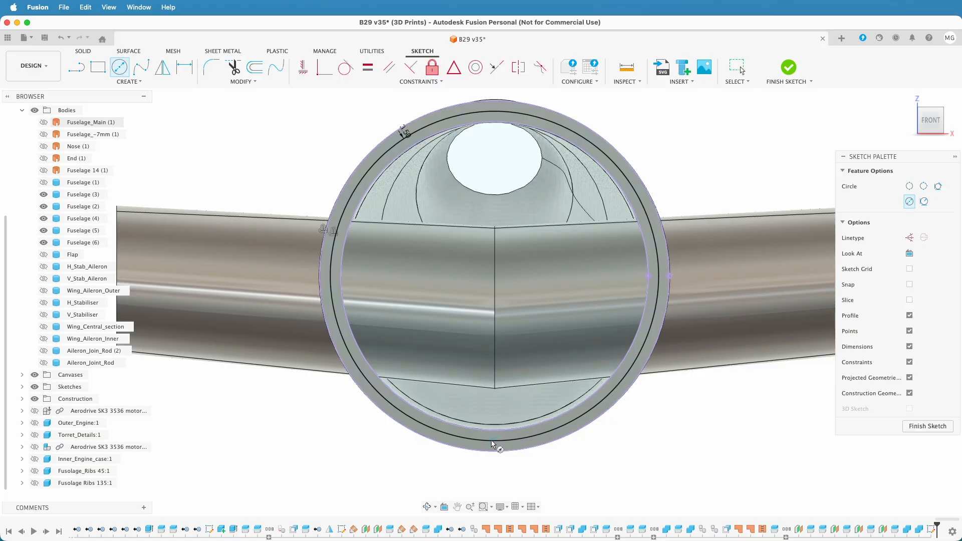
{"action": "left_click", "coordinate": [336, 319]}
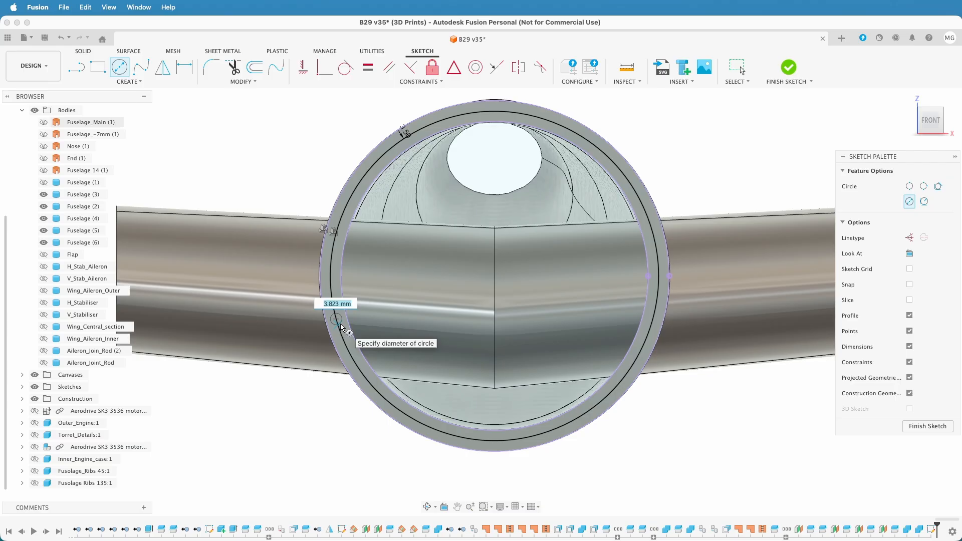
{"action": "type", "text": "4"}
{"action": "key", "text": "Return"}
{"action": "key", "text": "Escape"}
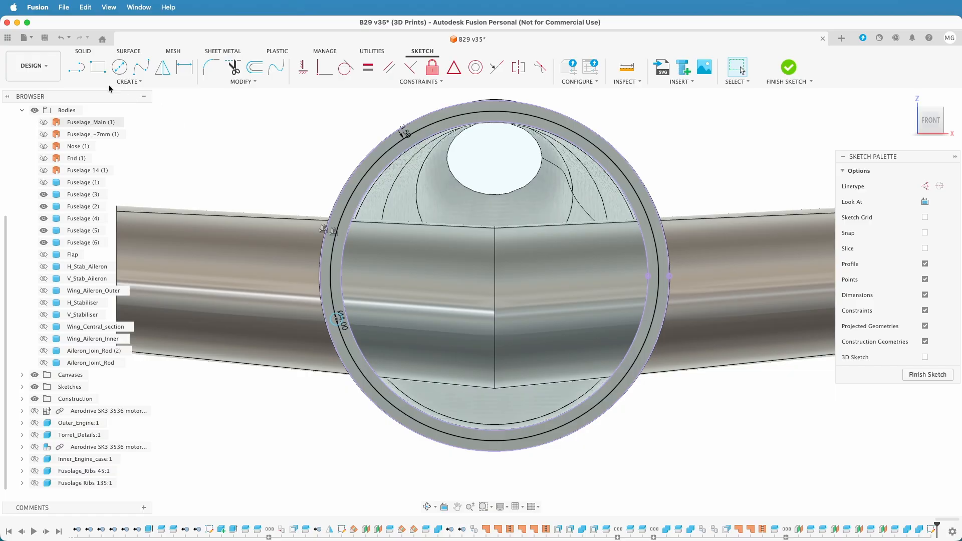
Draw a matching 4 mm diameter circle on the offset curve at the ring's right side, level with the left one
{"action": "left_click", "coordinate": [119, 66]}
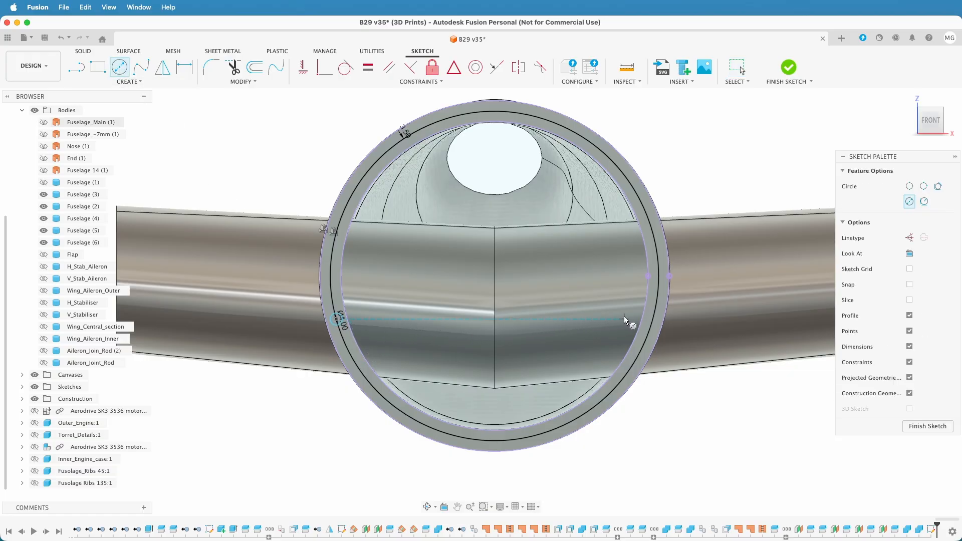
{"action": "left_click", "coordinate": [651, 320]}
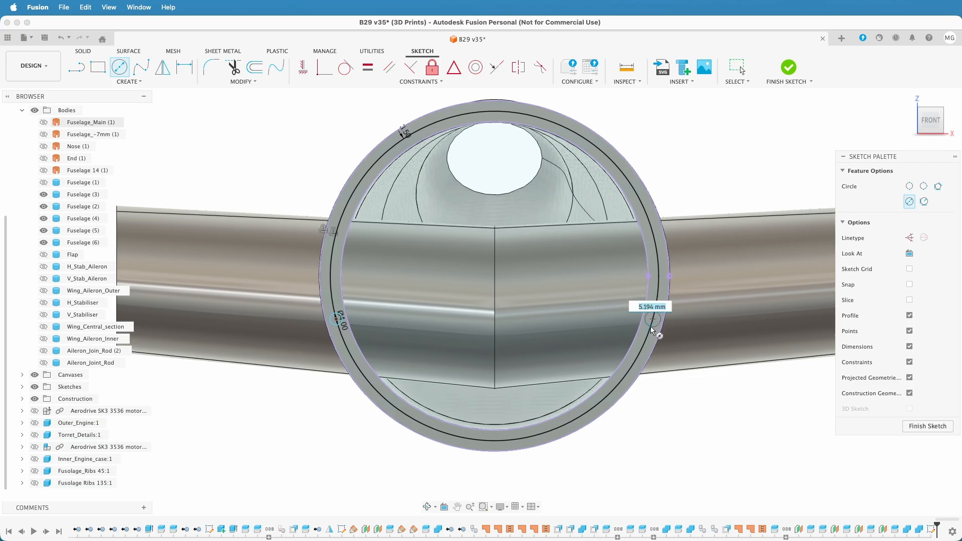
{"action": "type", "text": "4"}
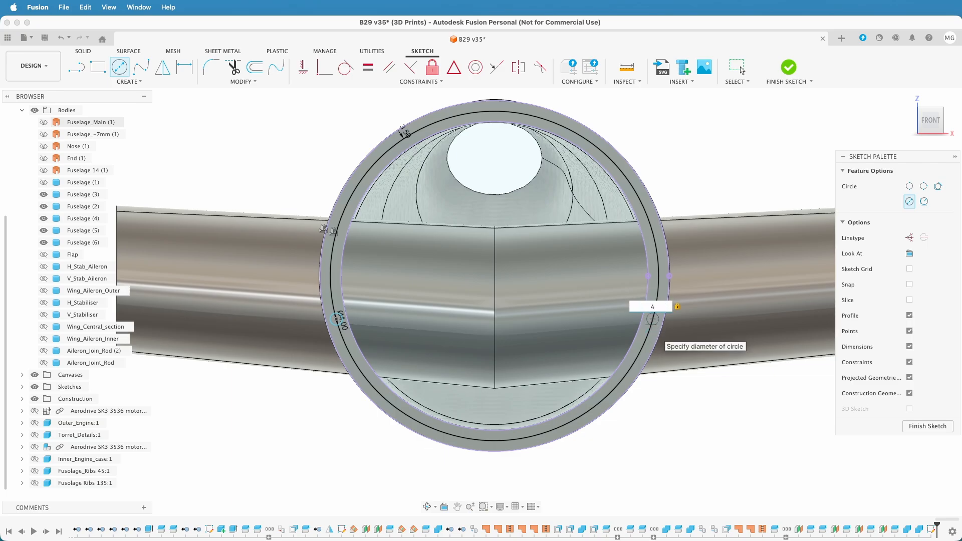
{"action": "key", "text": "Return"}
{"action": "key", "text": "Escape"}
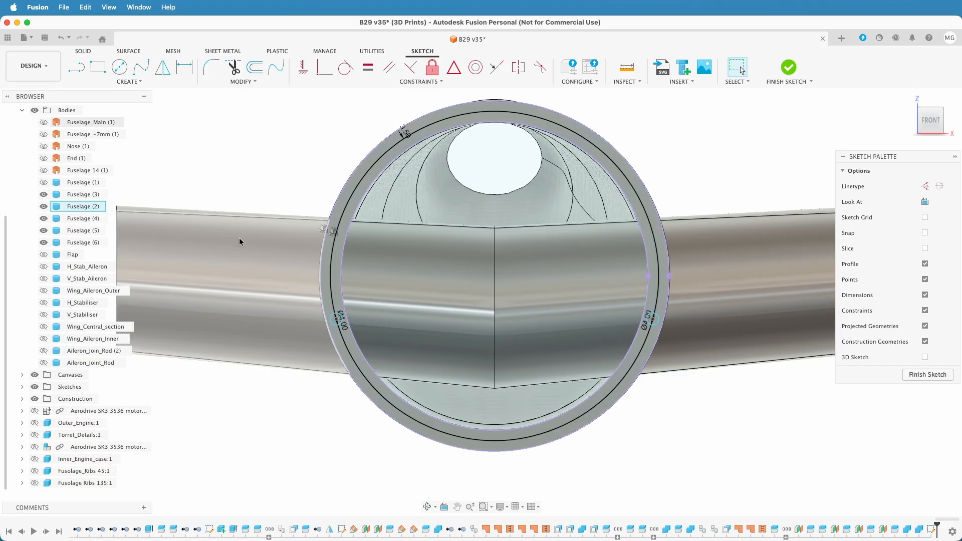
Draw a construction line between the two side circles' centres and another from its midpoint straight down to the offset curve
{"action": "left_click", "coordinate": [120, 66]}
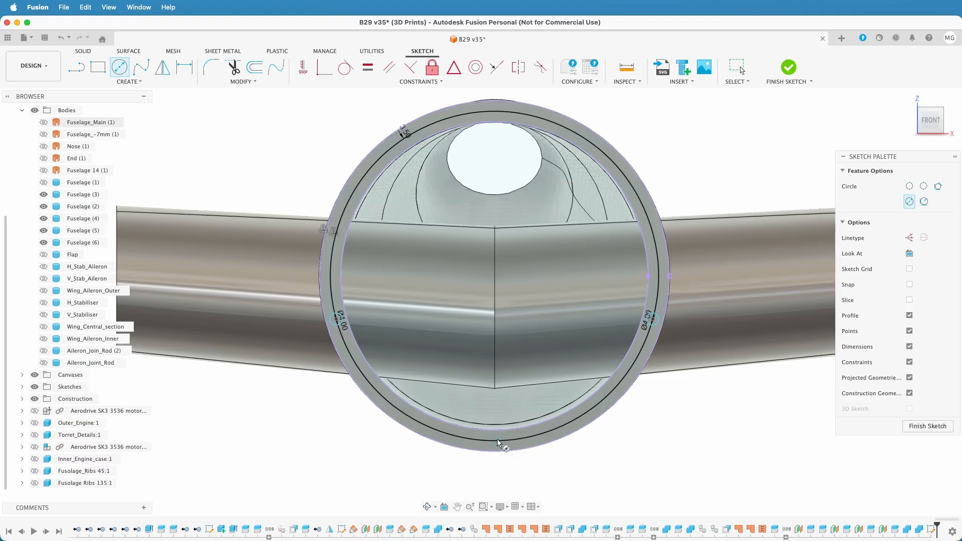
{"action": "key", "text": "Escape"}
{"action": "left_click", "coordinate": [76, 66]}
{"action": "left_click", "coordinate": [925, 186]}
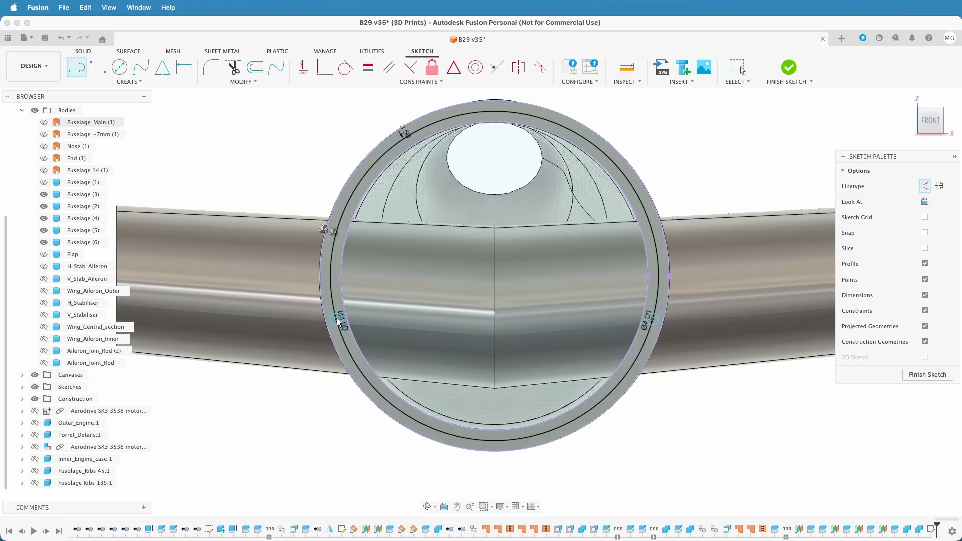
{"action": "left_click", "coordinate": [337, 319]}
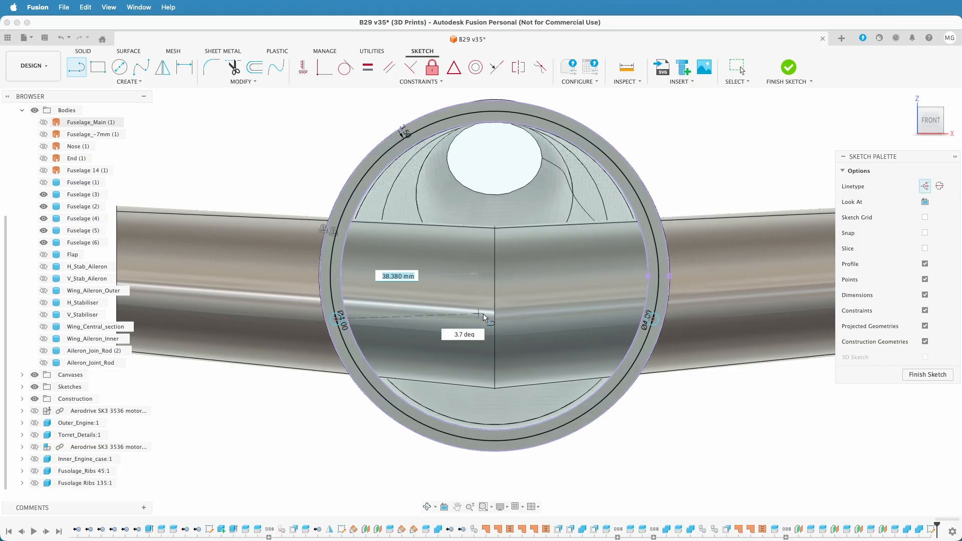
{"action": "left_click", "coordinate": [653, 321]}
{"action": "left_click", "coordinate": [495, 321]}
{"action": "left_click", "coordinate": [494, 444]}
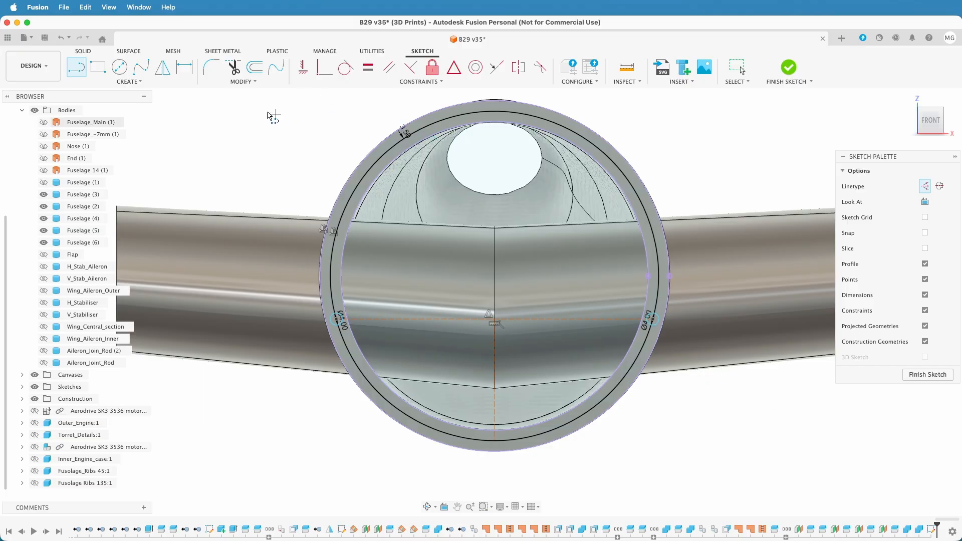
Draw a 4 mm diameter circle where the vertical construction line meets the offset curve at the ring's lowest point, and finish the sketch
{"action": "left_click", "coordinate": [120, 68]}
{"action": "left_click", "coordinate": [496, 442]}
{"action": "key", "text": "Escape"}
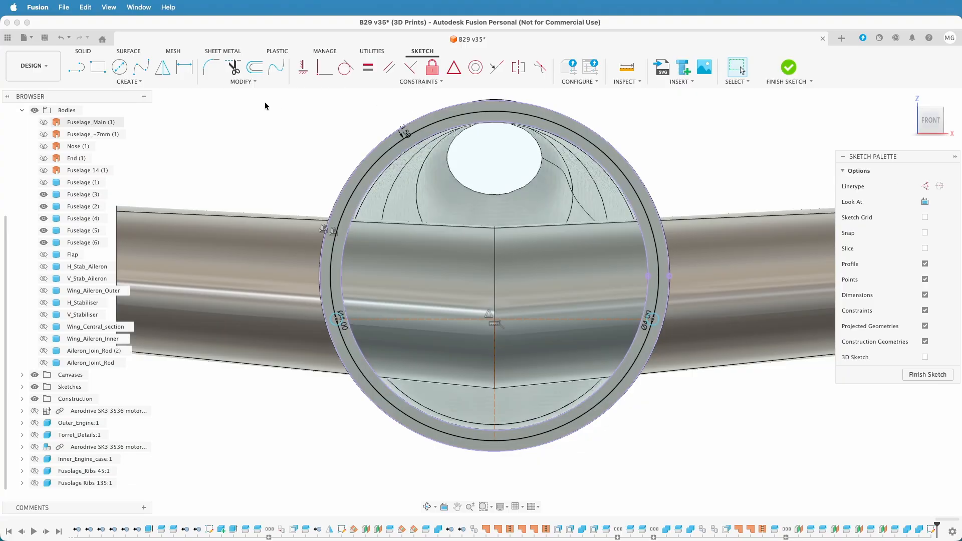
{"action": "left_click", "coordinate": [120, 68]}
{"action": "left_click", "coordinate": [494, 440]}
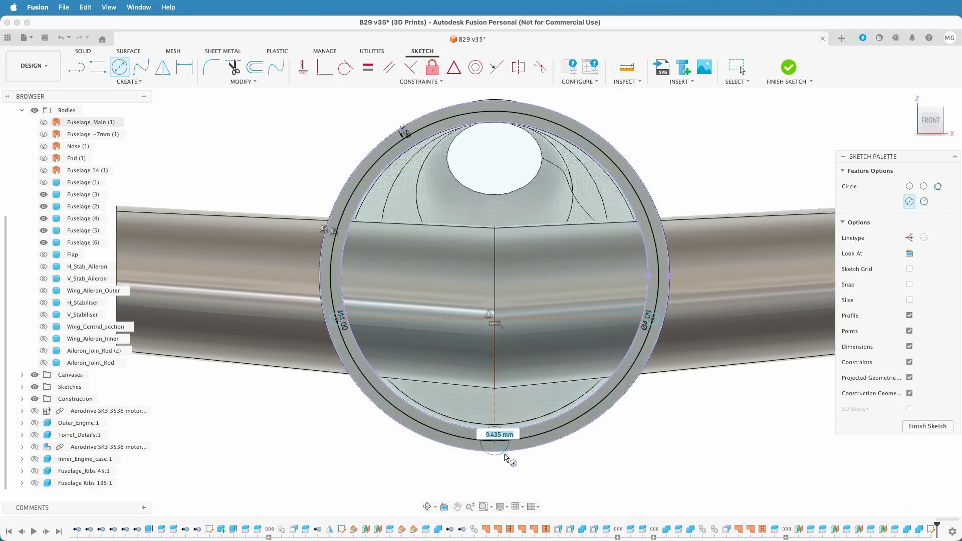
{"action": "type", "text": "4"}
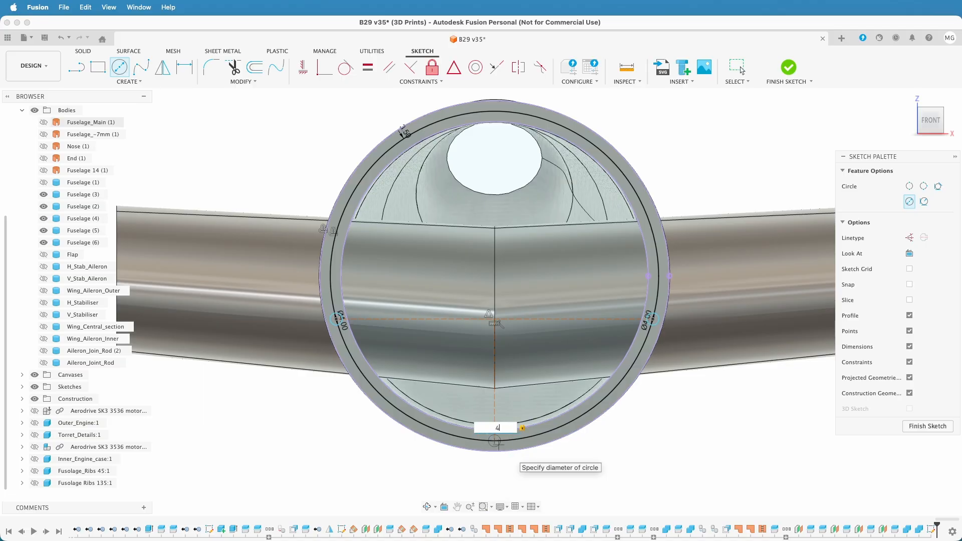
{"action": "key", "text": "Return"}
{"action": "key", "text": "Escape"}
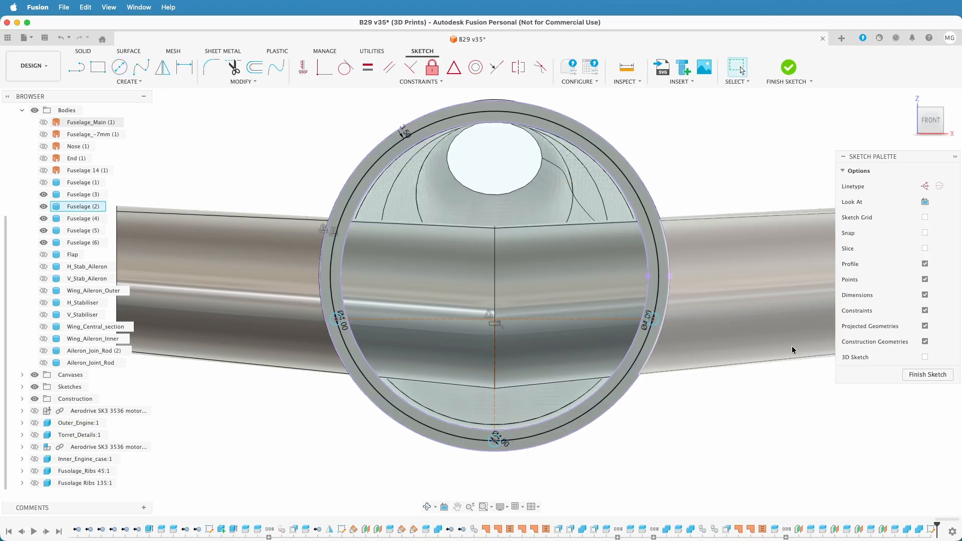
{"action": "left_click", "coordinate": [919, 374]}
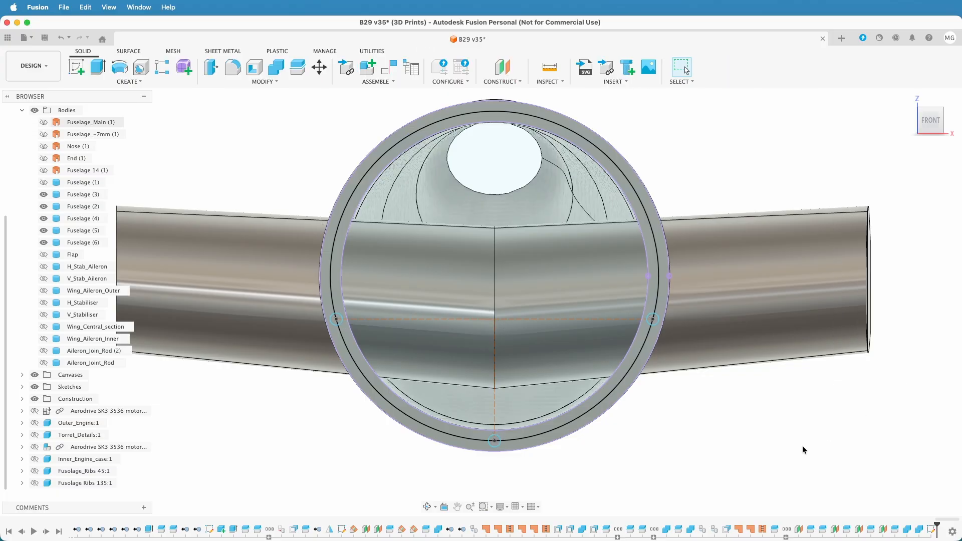
Start an extrusion and select both halves of all three 4 mm circles as its profiles
{"action": "middle_click_drag", "start_coordinate": [771, 447], "coordinate": [714, 428], "text": "shift"}
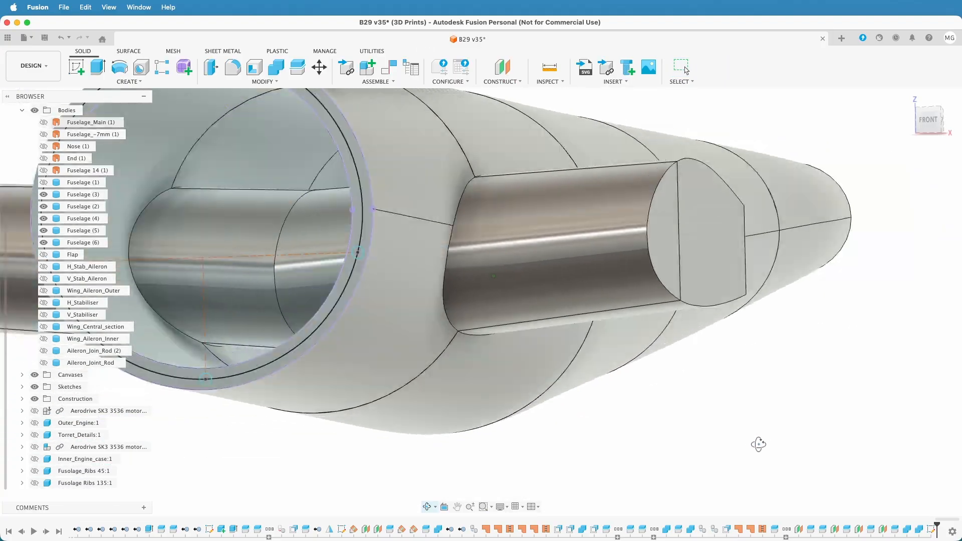
{"action": "scroll", "coordinate": [687, 429], "scroll_direction": "up", "scroll_amount": 5}
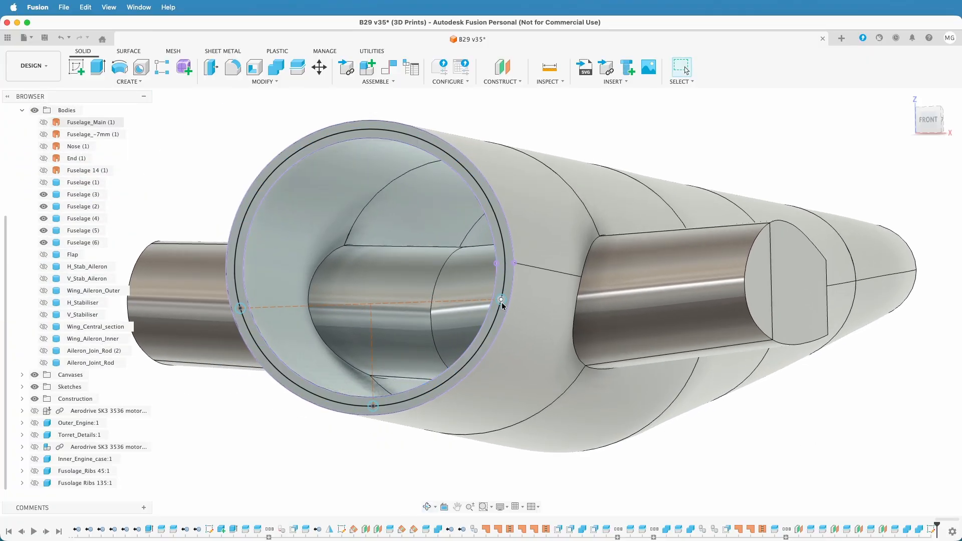
{"action": "left_click", "coordinate": [98, 67]}
{"action": "scroll", "coordinate": [208, 251], "scroll_direction": "up", "scroll_amount": 5}
{"action": "middle_click_drag", "start_coordinate": [206, 285], "coordinate": [182, 176]}
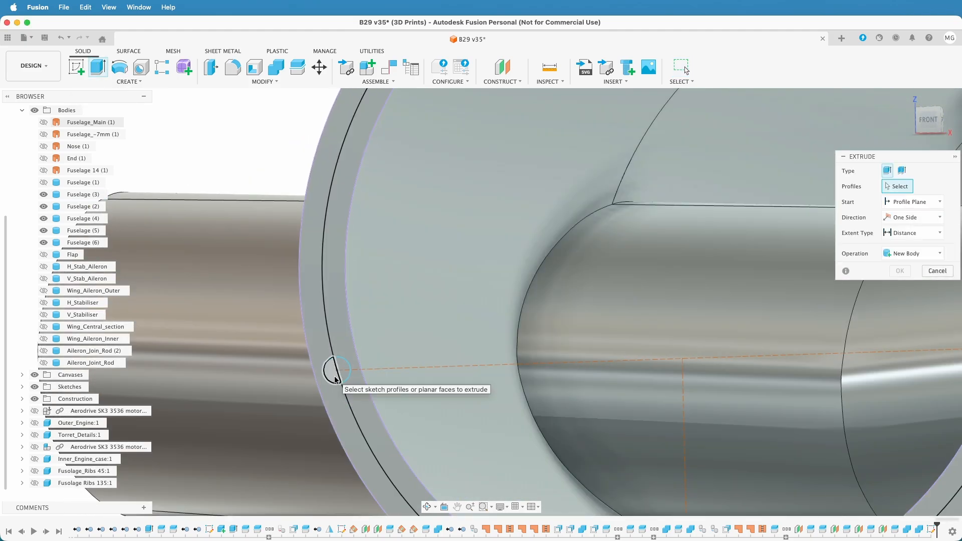
{"action": "left_click", "coordinate": [334, 379]}
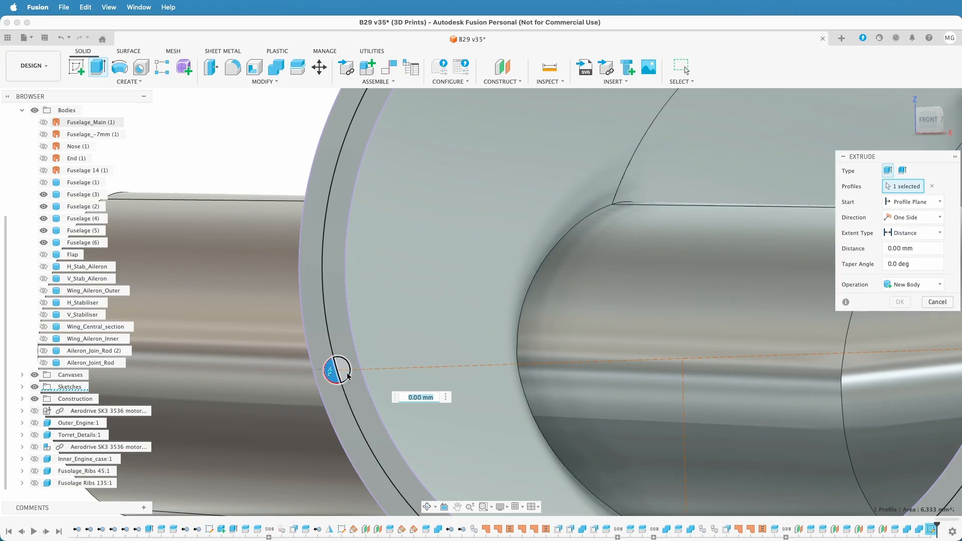
{"action": "scroll", "coordinate": [347, 376], "scroll_direction": "down", "scroll_amount": 10}
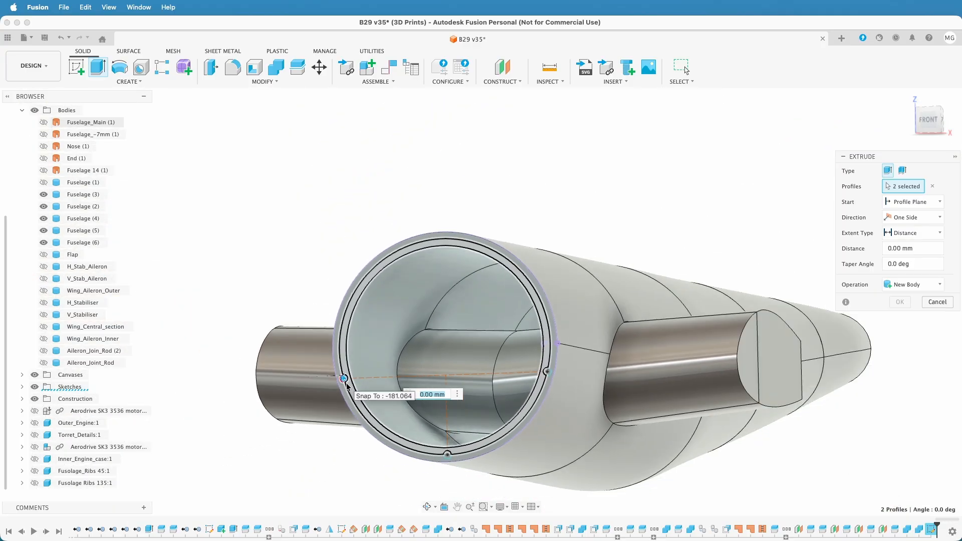
{"action": "left_click", "coordinate": [484, 473]}
{"action": "scroll", "coordinate": [444, 455], "scroll_direction": "up", "scroll_amount": 10}
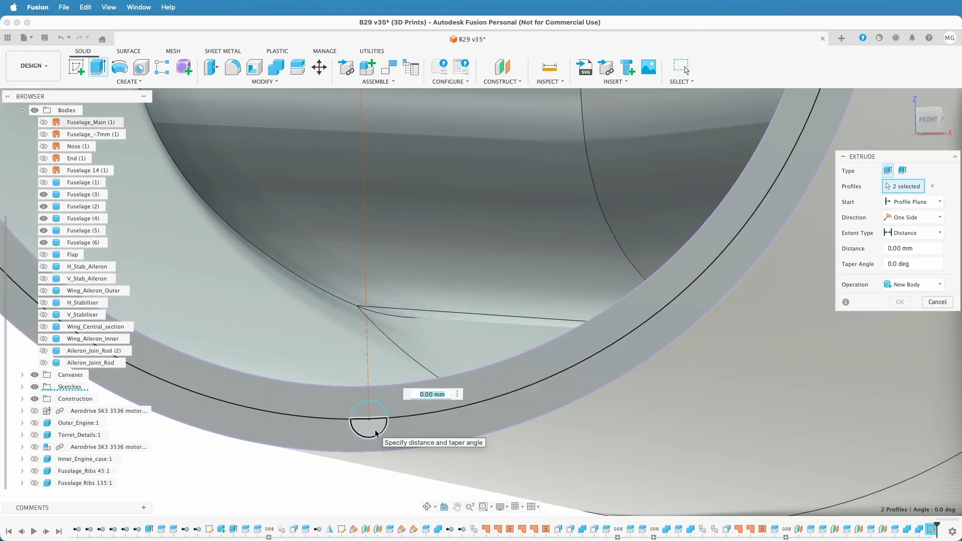
{"action": "left_click", "coordinate": [376, 432]}
{"action": "left_click", "coordinate": [370, 412]}
{"action": "scroll", "coordinate": [368, 426], "scroll_direction": "down", "scroll_amount": 5}
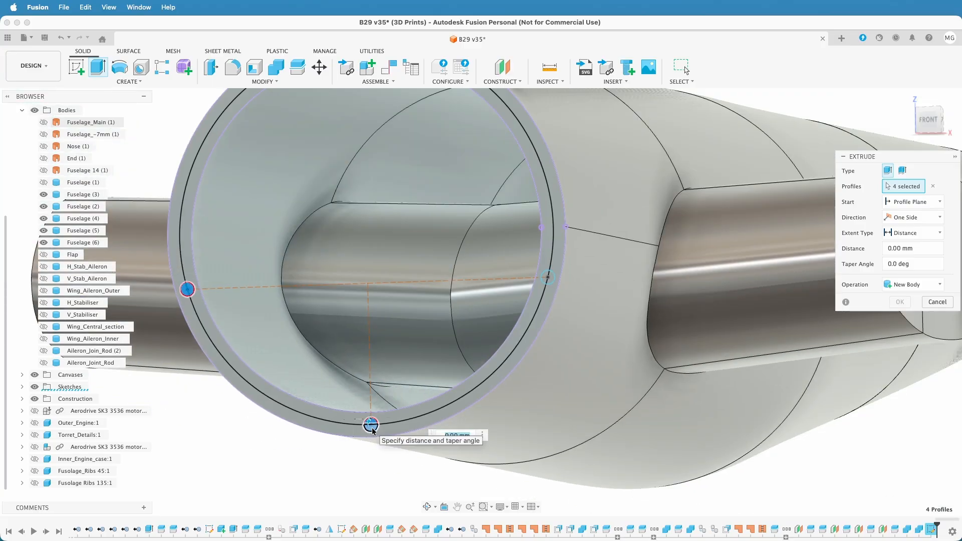
{"action": "scroll", "coordinate": [533, 346], "scroll_direction": "up", "scroll_amount": 10}
{"action": "left_click", "coordinate": [629, 104]}
{"action": "left_click", "coordinate": [599, 106]}
{"action": "scroll", "coordinate": [635, 316], "scroll_direction": "down", "scroll_amount": 10}
{"action": "middle_click_drag", "start_coordinate": [621, 364], "coordinate": [536, 371], "text": "shift"}
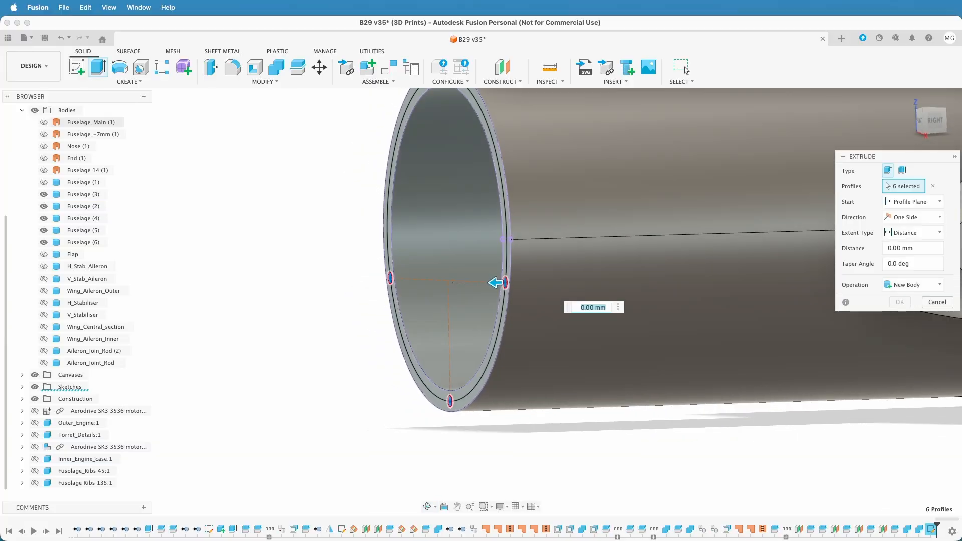
Extrude the selected circles symmetrically with a distance of 10 mm as new bodies
{"action": "left_click", "coordinate": [940, 220]}
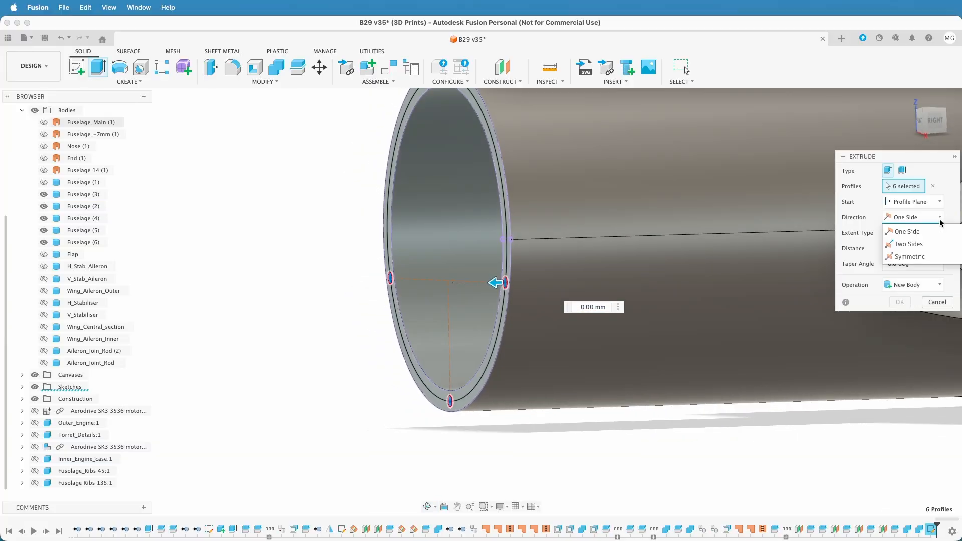
{"action": "left_click", "coordinate": [933, 257]}
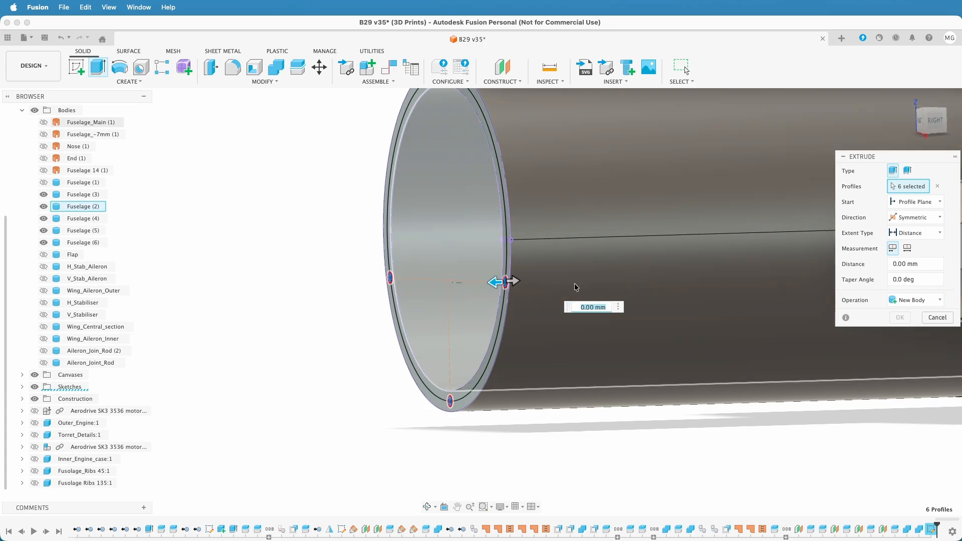
{"action": "left_click_drag", "start_coordinate": [516, 284], "coordinate": [541, 281]}
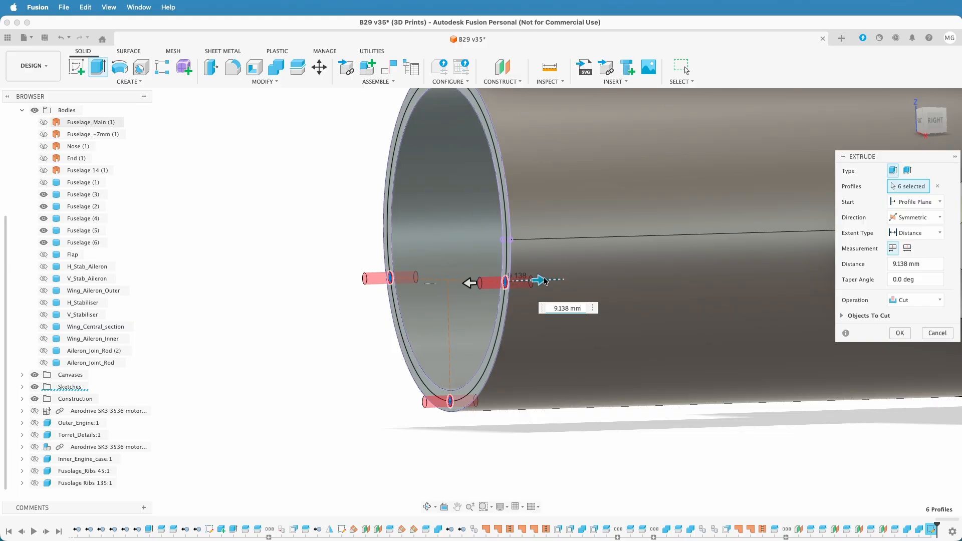
{"action": "left_click", "coordinate": [901, 301]}
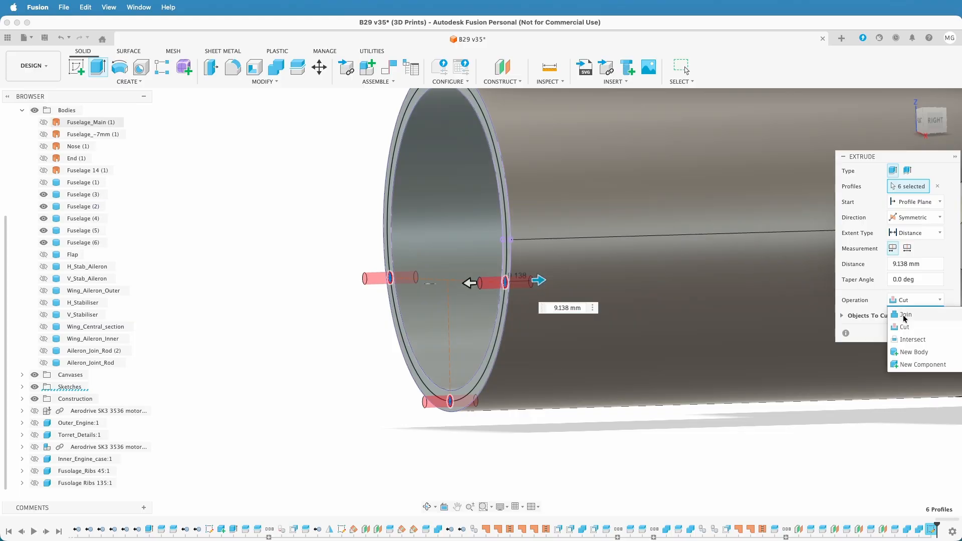
{"action": "left_click", "coordinate": [907, 353]}
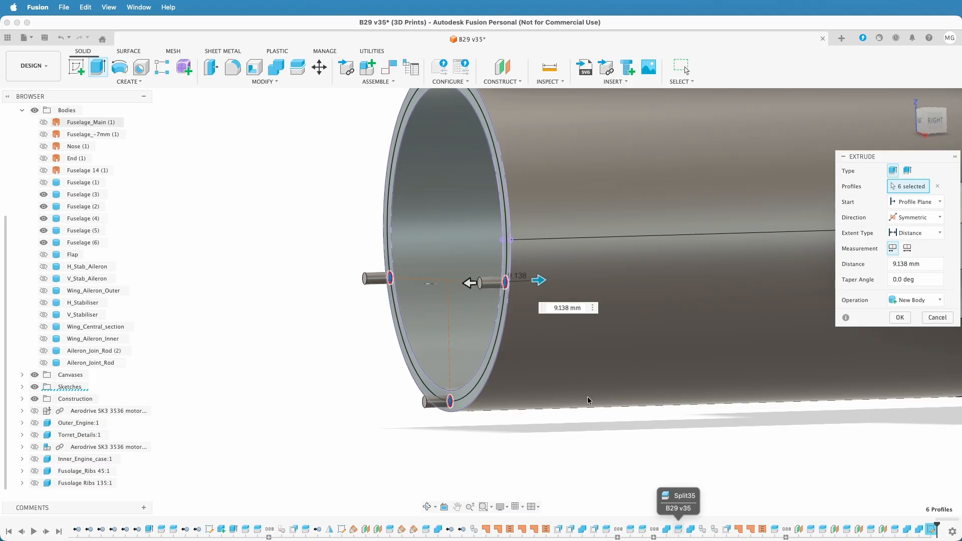
{"action": "left_click", "coordinate": [563, 308]}
{"action": "type", "text": "10"}
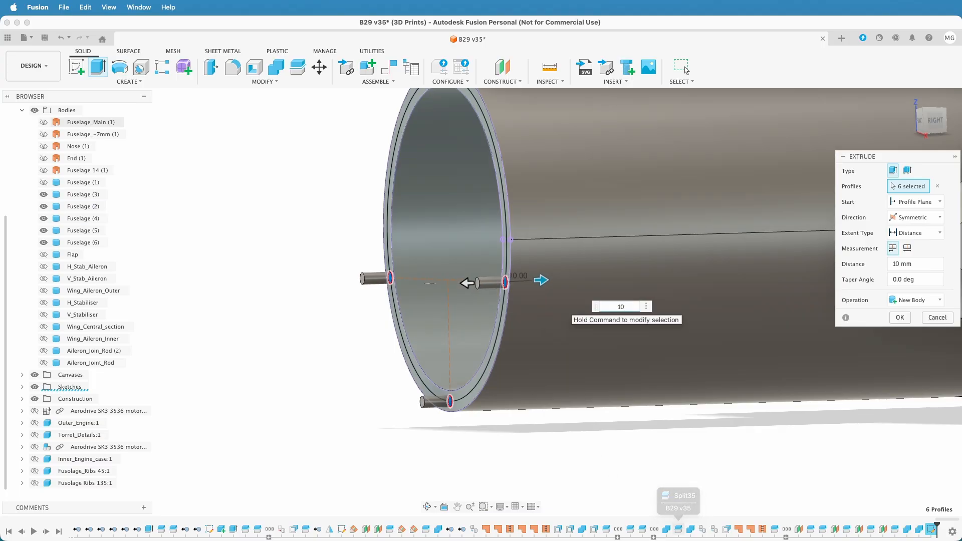
{"action": "key", "text": "Return"}
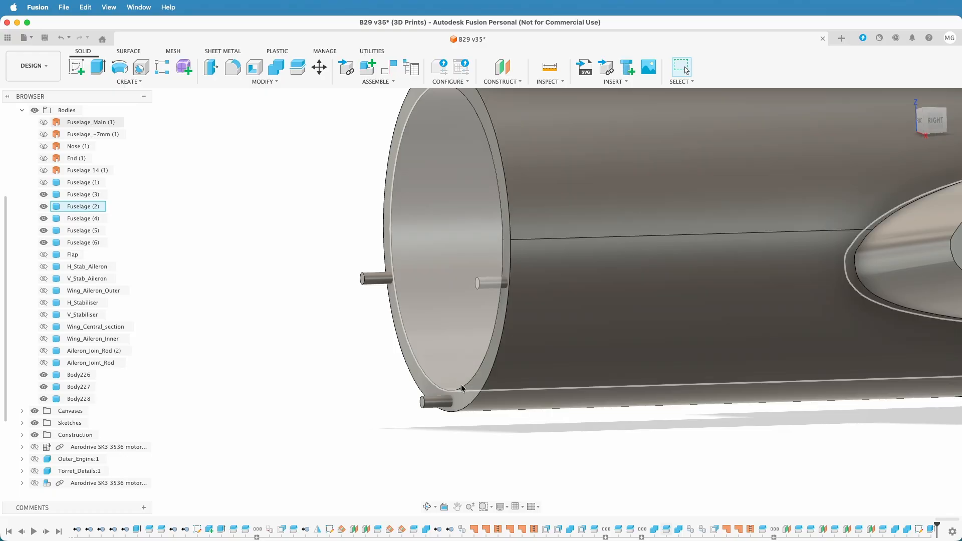
Show Fuselage (1) and cut the three new pin bodies out of it with Combine, keeping the tool bodies
{"action": "left_click", "coordinate": [83, 375]}
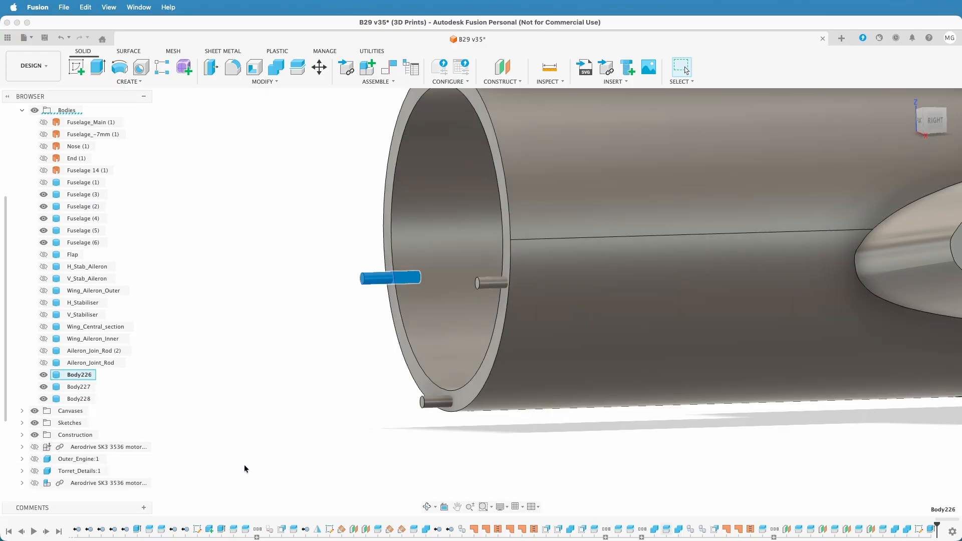
{"action": "left_click", "coordinate": [273, 409]}
{"action": "left_click", "coordinate": [44, 182]}
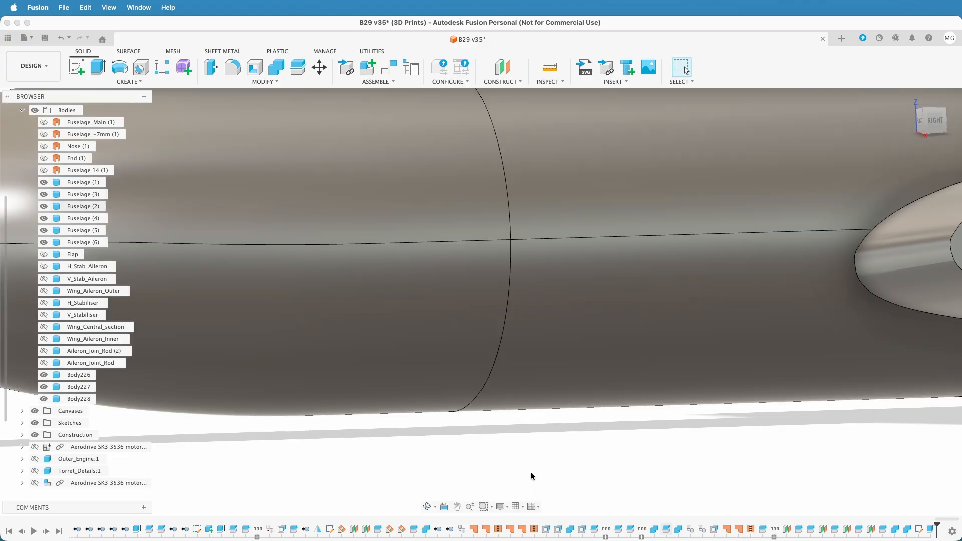
{"action": "left_click", "coordinate": [276, 66]}
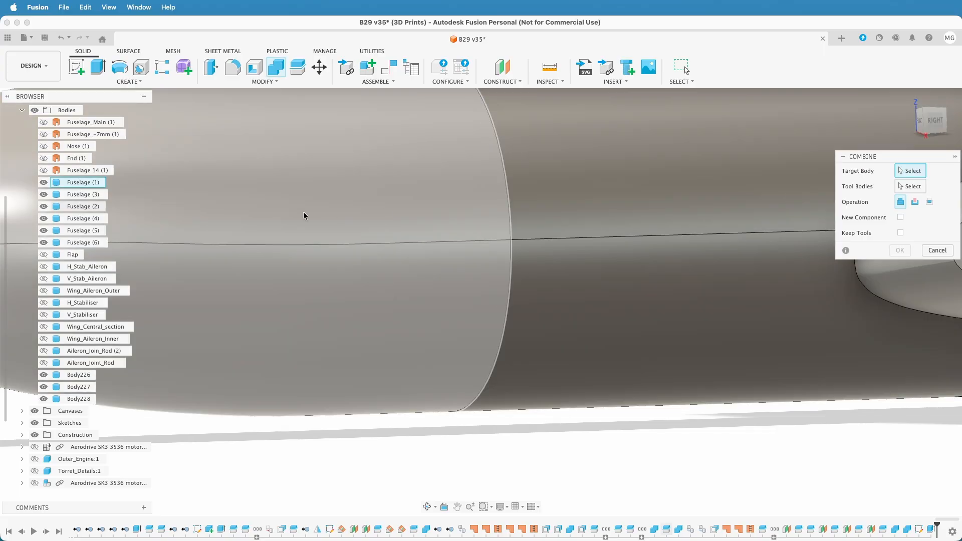
{"action": "left_click", "coordinate": [304, 204]}
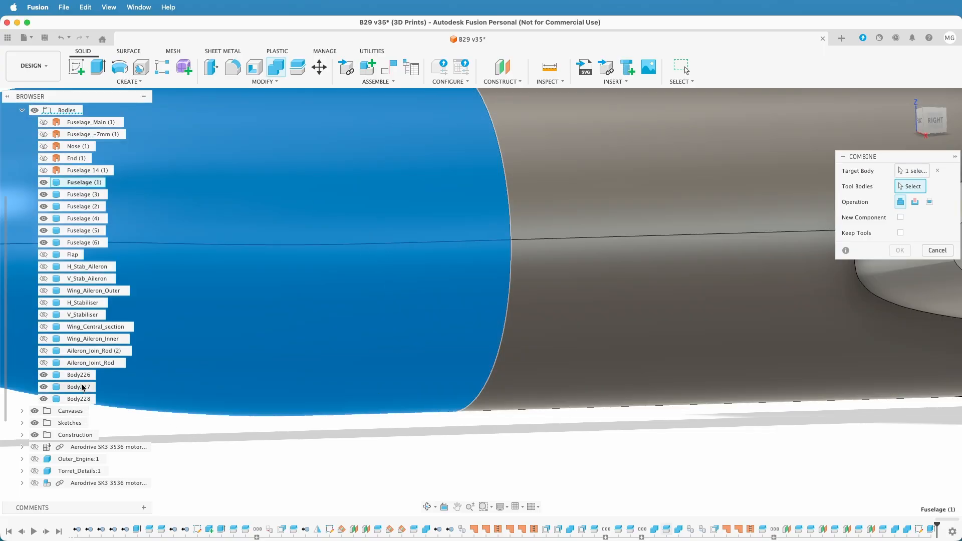
{"action": "left_click", "coordinate": [78, 375]}
{"action": "left_click", "coordinate": [79, 387]}
{"action": "left_click", "coordinate": [79, 399]}
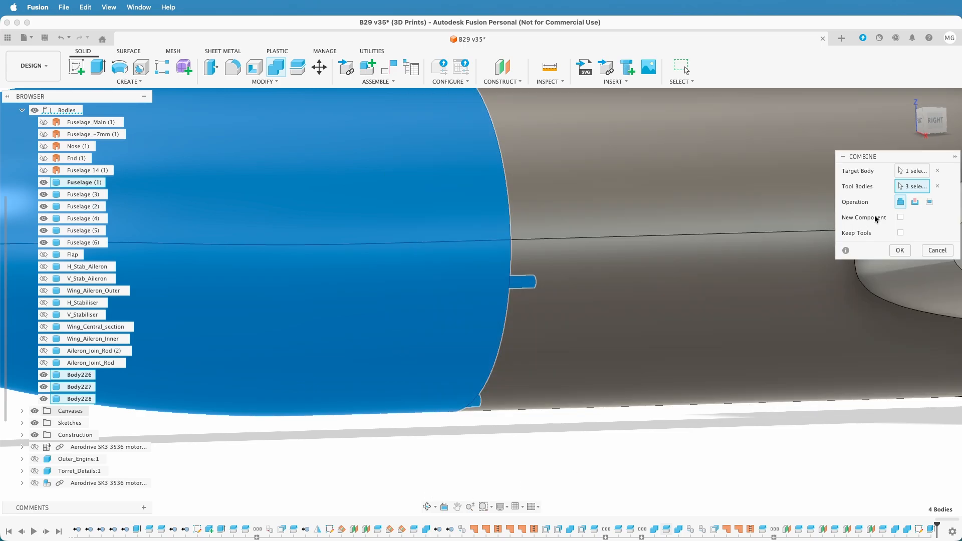
{"action": "left_click", "coordinate": [915, 202]}
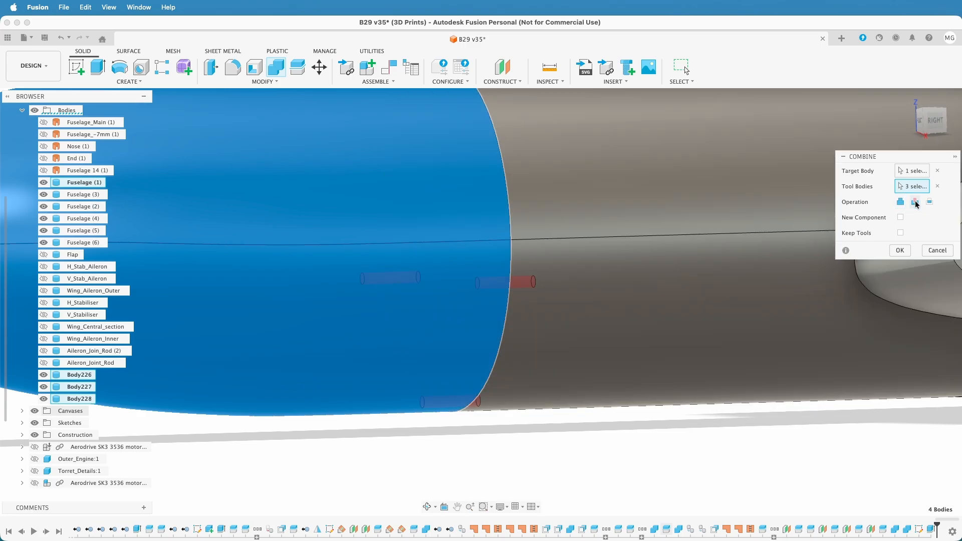
{"action": "left_click", "coordinate": [900, 232]}
{"action": "left_click", "coordinate": [900, 251]}
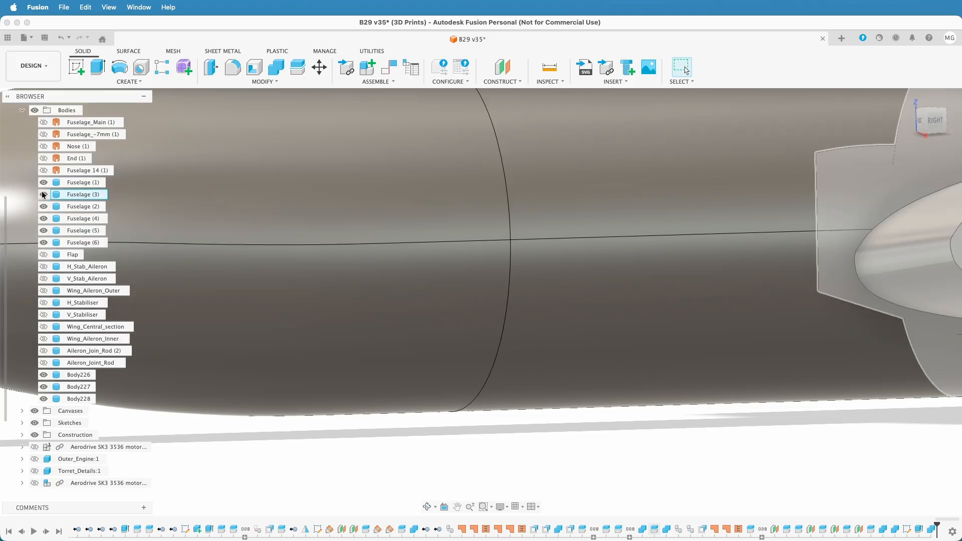
Hide Fuselage (2) to inspect the pins in the end wall of Fuselage (1), and show it again
{"action": "left_click", "coordinate": [43, 206]}
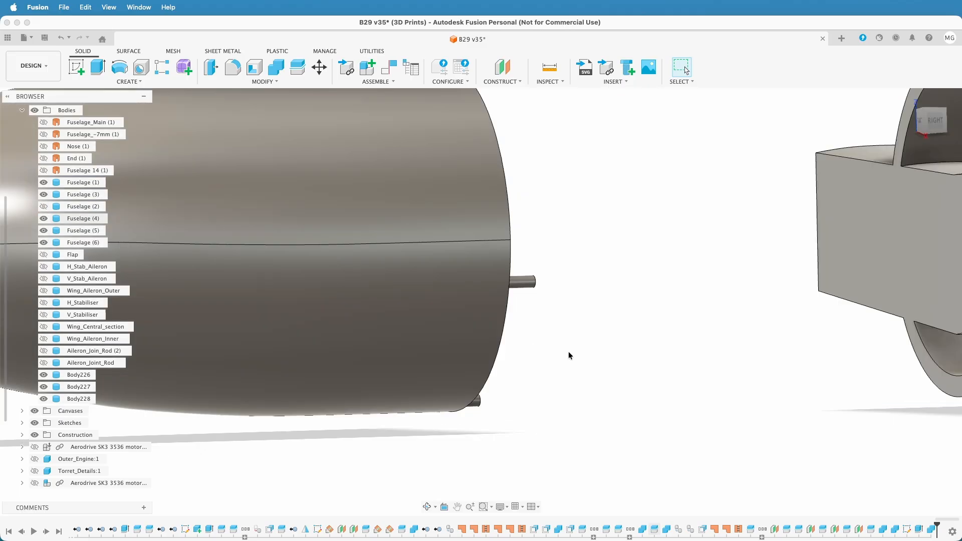
{"action": "middle_click_drag", "start_coordinate": [561, 352], "coordinate": [518, 355], "text": "shift"}
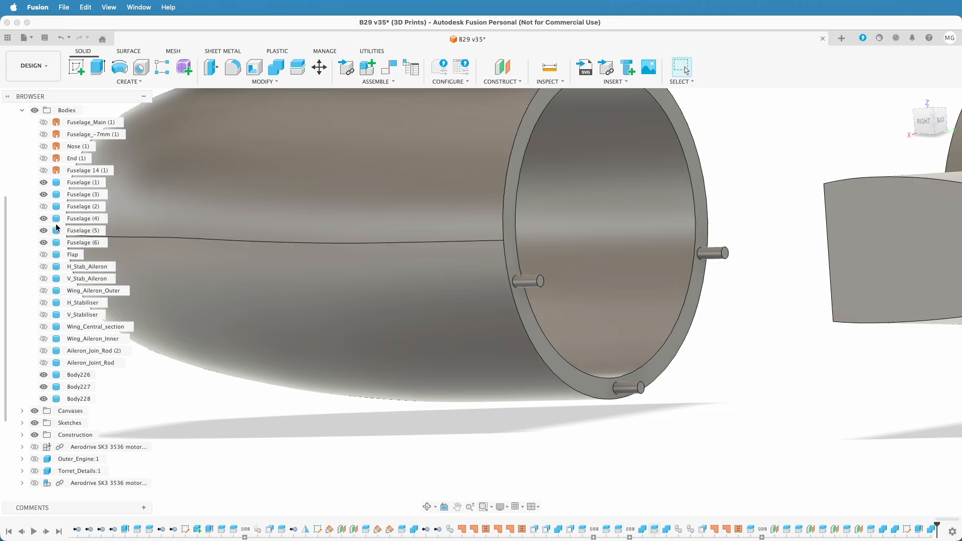
{"action": "left_click", "coordinate": [44, 206]}
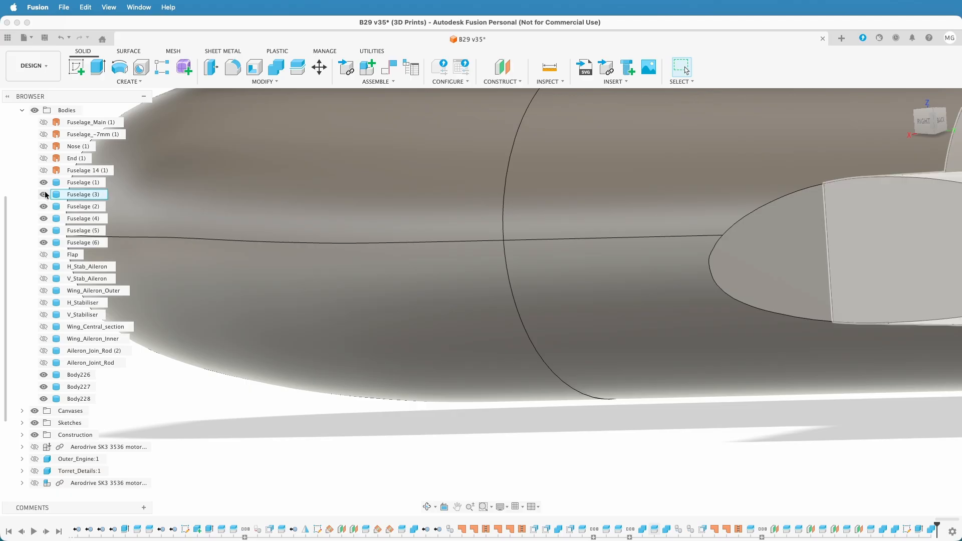
Hide Fuselage (1) to expose the pins in the front ring face of Fuselage (2)
{"action": "left_click", "coordinate": [43, 183]}
{"action": "middle_click_drag", "start_coordinate": [408, 371], "coordinate": [453, 366], "text": "shift"}
{"action": "scroll", "coordinate": [455, 366], "scroll_direction": "down", "scroll_amount": 3}
{"action": "scroll", "coordinate": [475, 365], "scroll_direction": "down", "scroll_amount": 2}
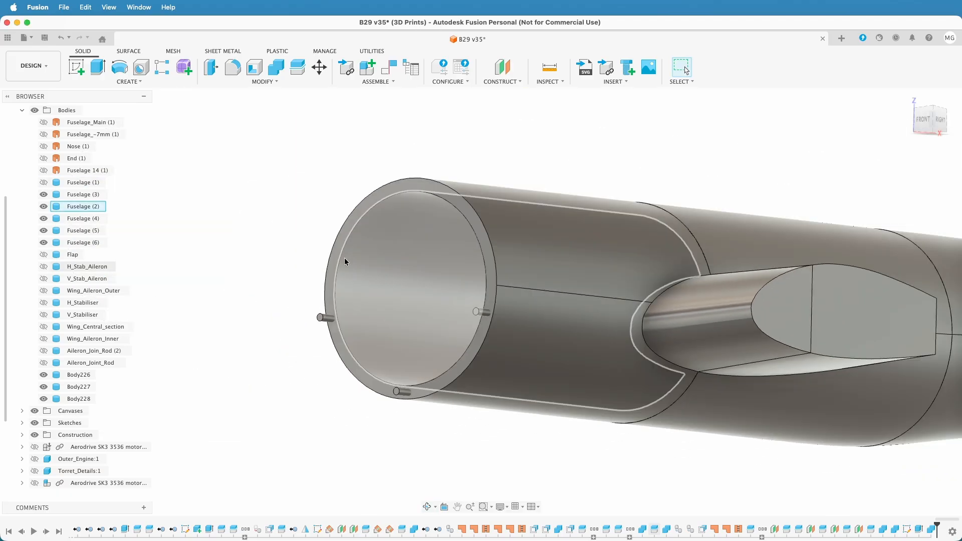
Cut the three pin bodies out of Fuselage (2) with Combine, without keeping the tool bodies
{"action": "left_click", "coordinate": [279, 69]}
{"action": "left_click", "coordinate": [395, 301]}
{"action": "left_click", "coordinate": [323, 320]}
{"action": "left_click", "coordinate": [402, 392]}
{"action": "left_click", "coordinate": [476, 312]}
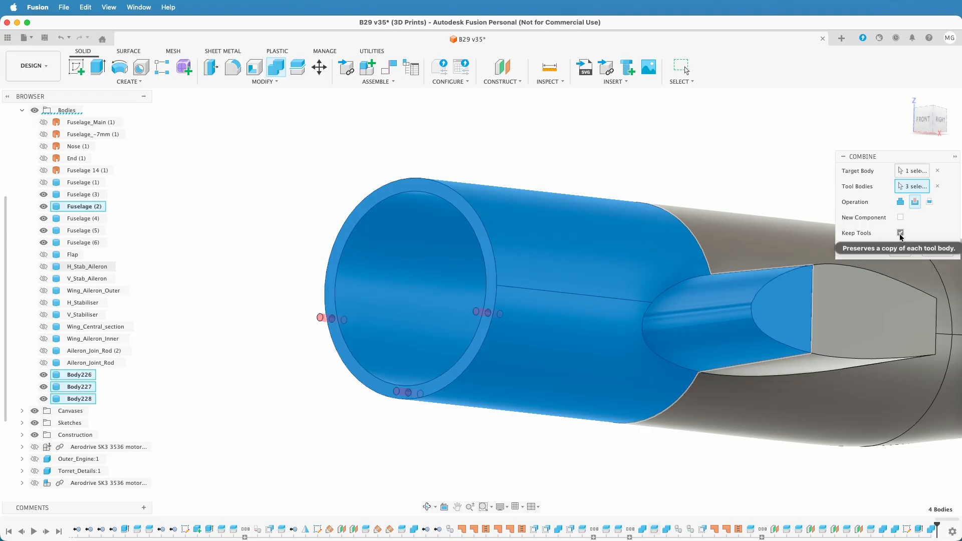
{"action": "left_click", "coordinate": [900, 233]}
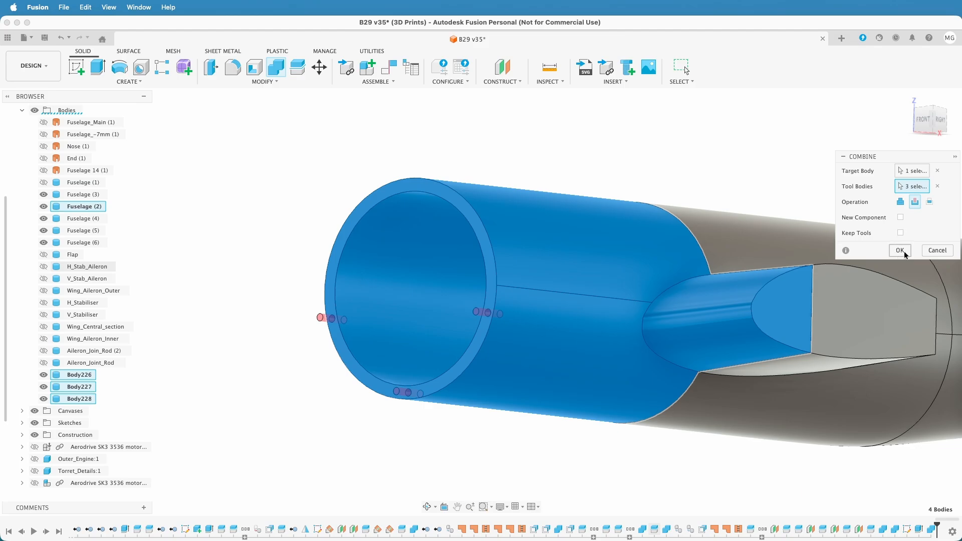
{"action": "left_click", "coordinate": [900, 251]}
{"action": "scroll", "coordinate": [263, 406], "scroll_direction": "down", "scroll_amount": 2}
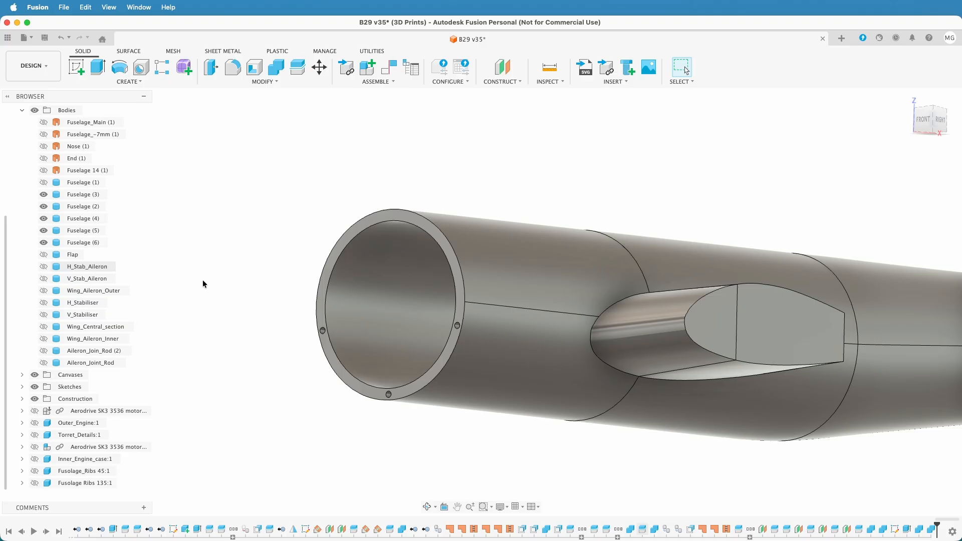
Show Fuselage (1) again and reorder the bodies so that Fuselage (2) comes before Fuselage (3)
{"action": "left_click", "coordinate": [923, 119]}
{"action": "middle_click_drag", "start_coordinate": [736, 321], "coordinate": [877, 328]}
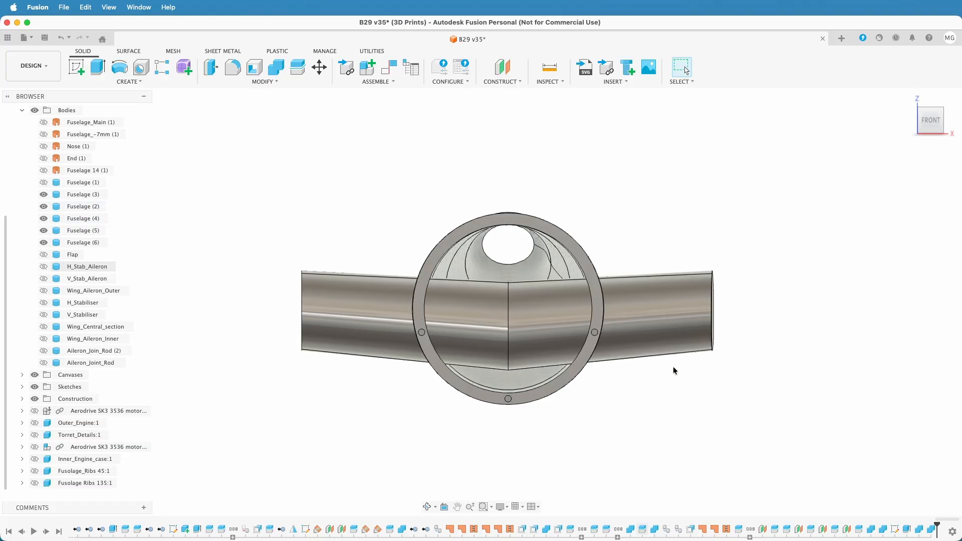
{"action": "middle_click_drag", "start_coordinate": [747, 390], "coordinate": [814, 329], "text": "shift"}
{"action": "scroll", "coordinate": [709, 386], "scroll_direction": "down", "scroll_amount": 5}
{"action": "middle_click_drag", "start_coordinate": [790, 366], "coordinate": [764, 364], "text": "shift"}
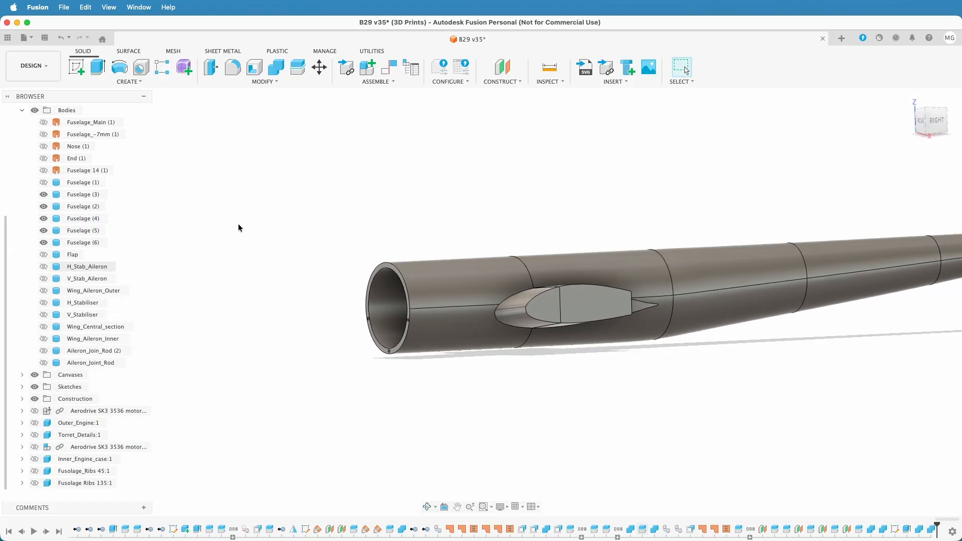
{"action": "left_click", "coordinate": [43, 182]}
{"action": "left_click_drag", "start_coordinate": [81, 207], "coordinate": [84, 193]}
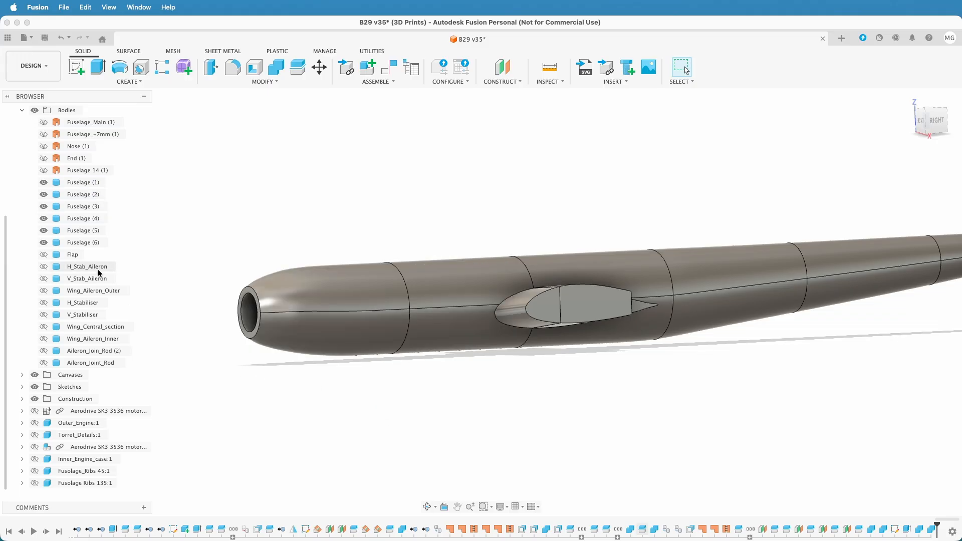
Hide Fuselage (1) and inspect the pin holes in the front ring face of Fuselage (2)
{"action": "left_click", "coordinate": [44, 182]}
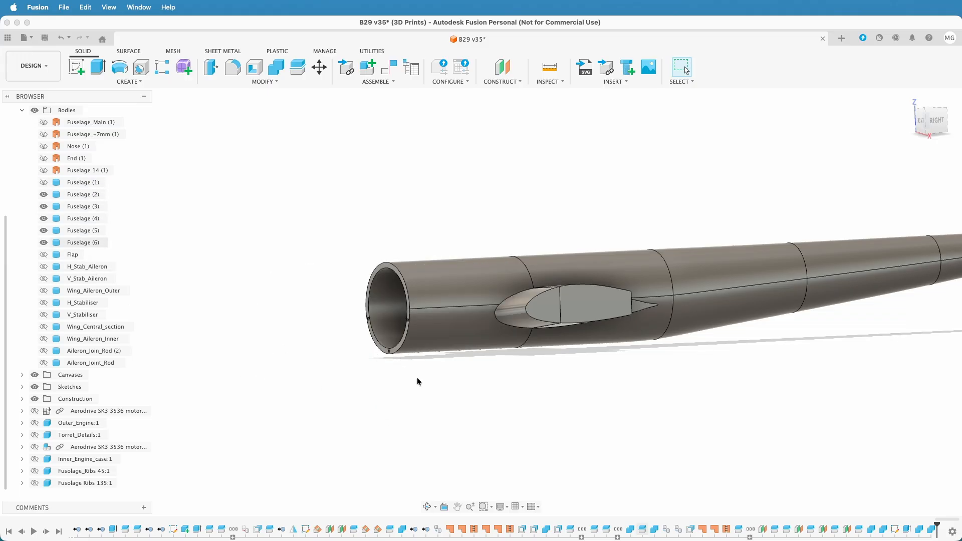
{"action": "middle_click_drag", "start_coordinate": [422, 374], "coordinate": [473, 368], "text": "shift"}
{"action": "scroll", "coordinate": [303, 281], "scroll_direction": "up", "scroll_amount": 5}
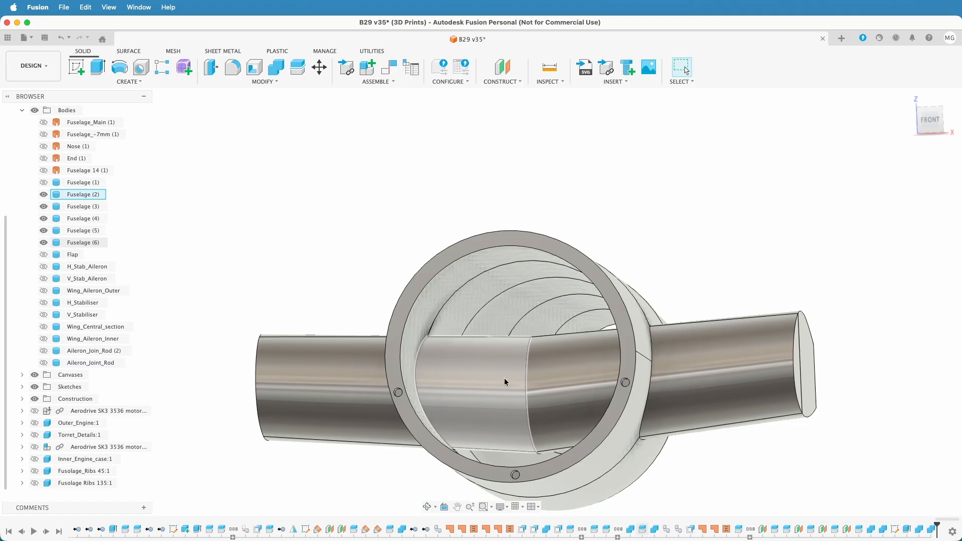
{"action": "middle_click_drag", "start_coordinate": [733, 396], "coordinate": [783, 389]}
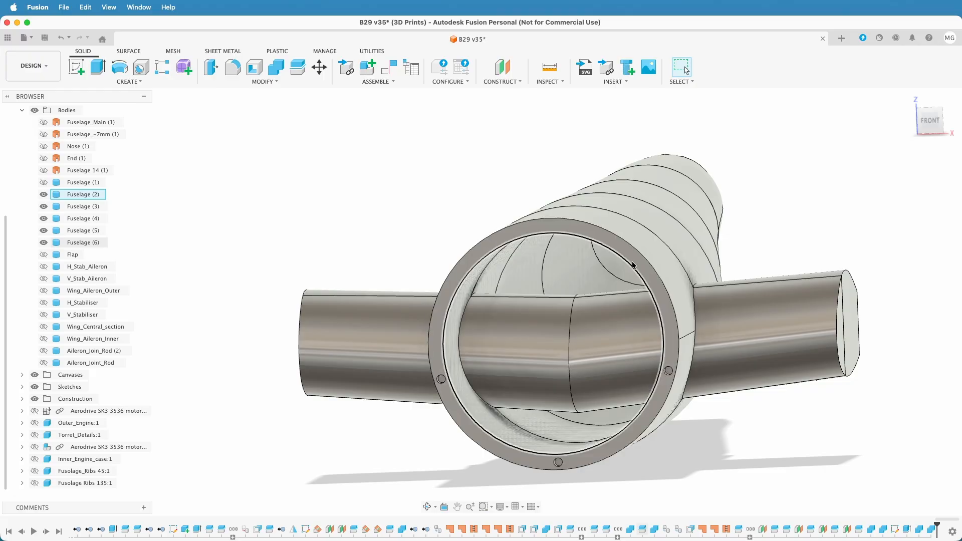
{"action": "scroll", "coordinate": [756, 429], "scroll_direction": "down", "scroll_amount": 3}
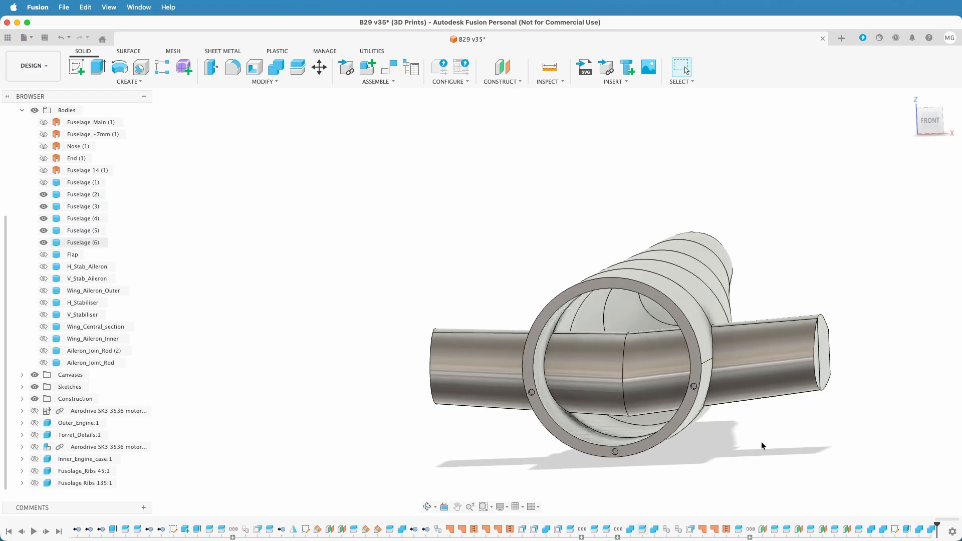
{"action": "middle_click_drag", "start_coordinate": [762, 441], "coordinate": [797, 403], "text": "shift"}
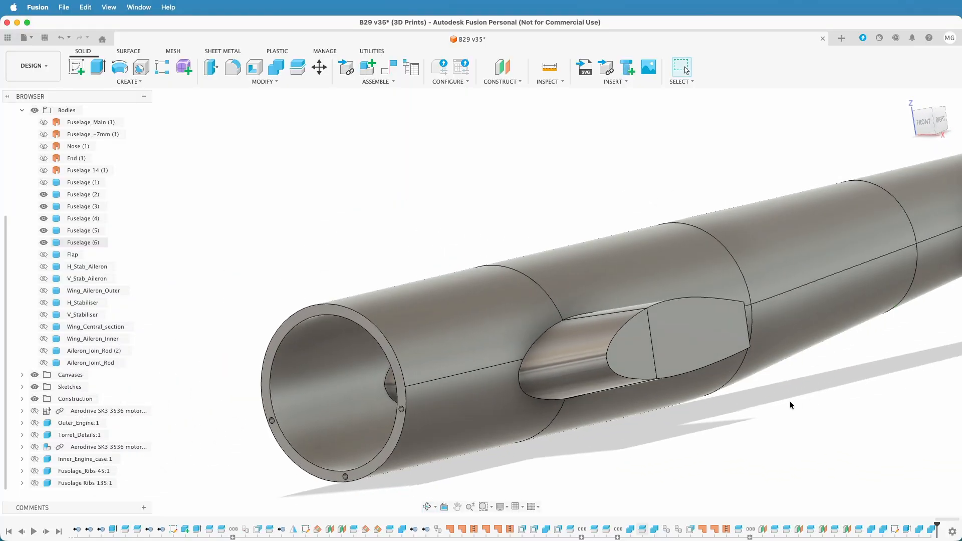
Hide Fuselage (2) to expose and examine the front face of Fuselage (3) with its wing roots
{"action": "scroll", "coordinate": [797, 403], "scroll_direction": "down", "scroll_amount": 3}
{"action": "left_click", "coordinate": [525, 257]}
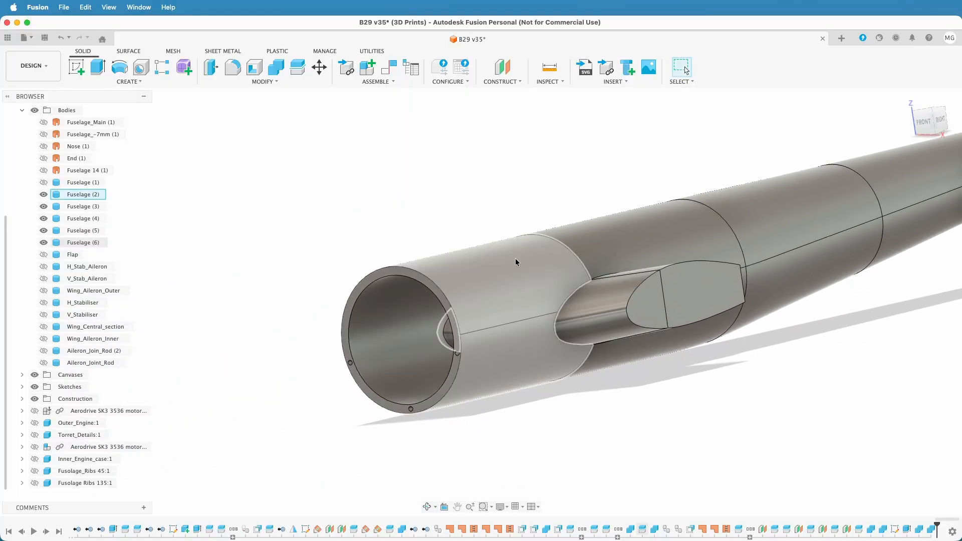
{"action": "left_click", "coordinate": [44, 195]}
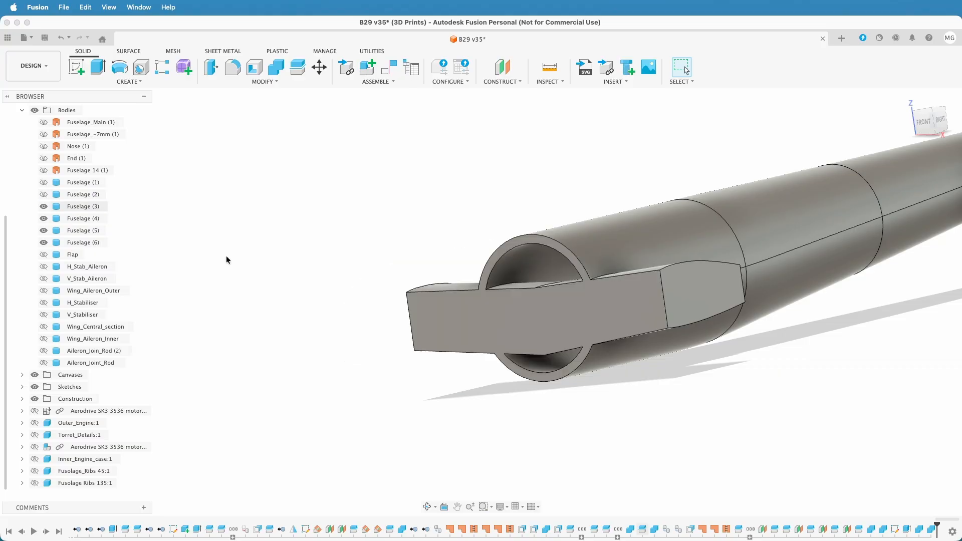
{"action": "left_click", "coordinate": [924, 122]}
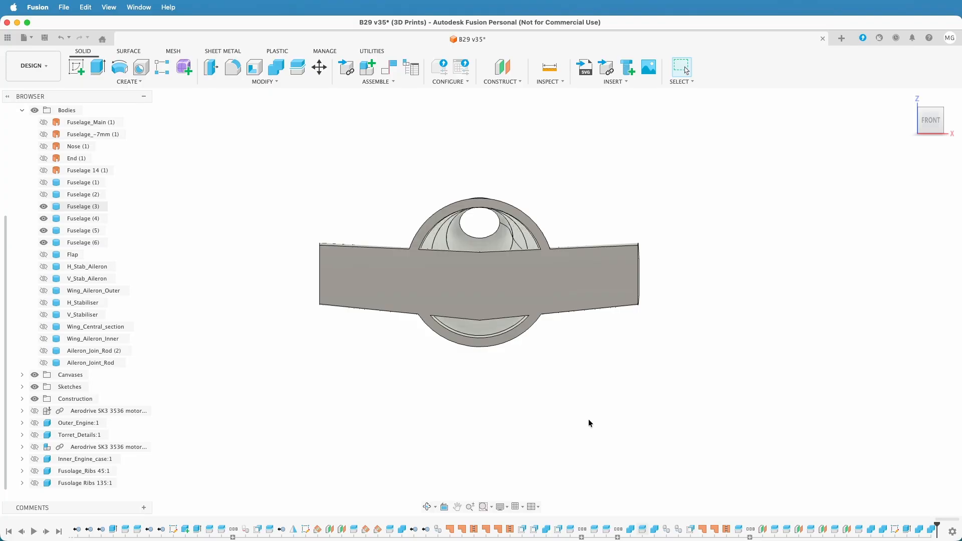
{"action": "middle_click_drag", "start_coordinate": [590, 426], "coordinate": [640, 397], "text": "shift"}
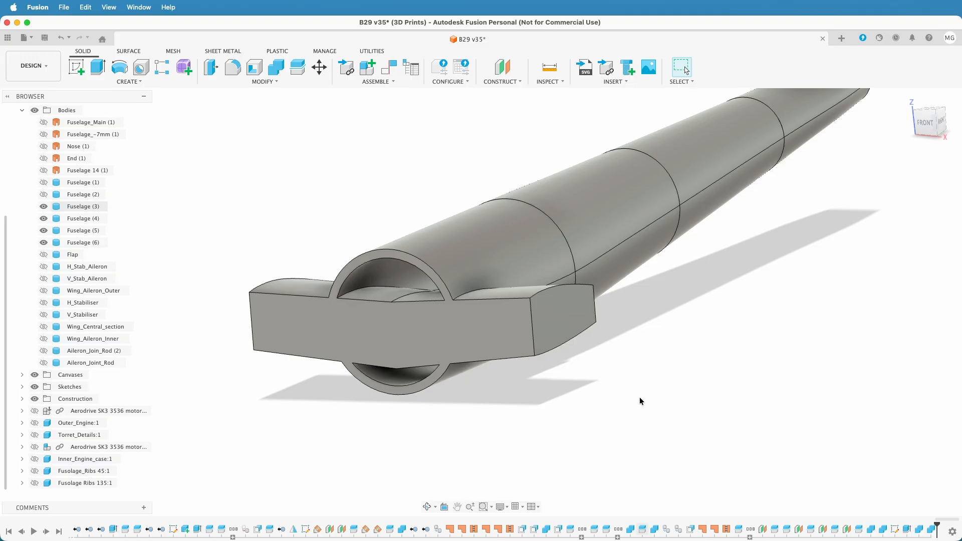
{"action": "middle_click_drag", "start_coordinate": [473, 410], "coordinate": [544, 418], "text": "shift"}
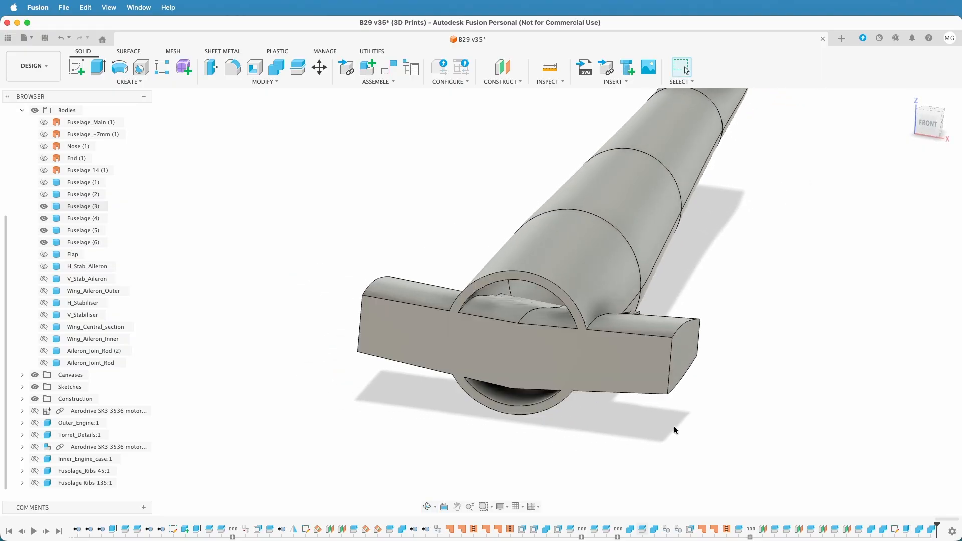
{"action": "middle_click_drag", "start_coordinate": [655, 445], "coordinate": [627, 443], "text": "shift"}
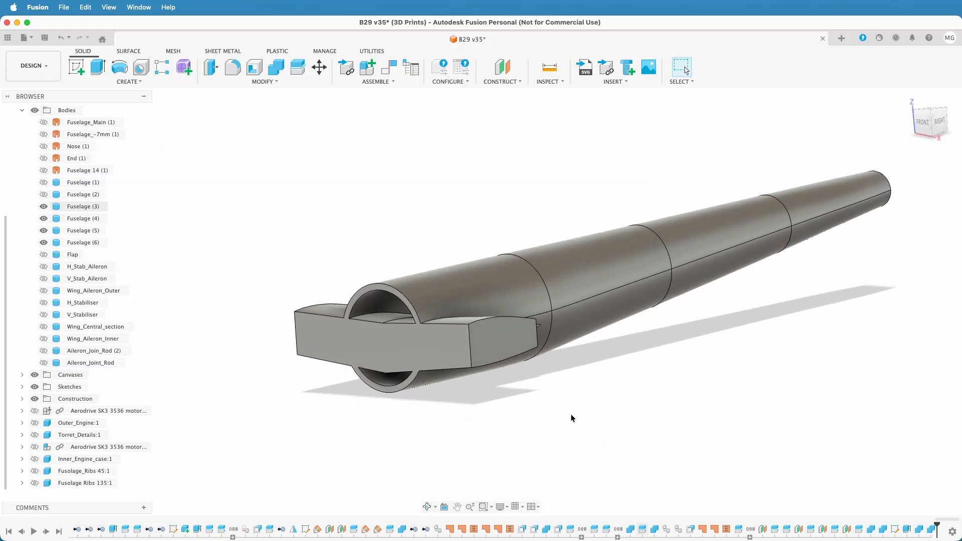
{"action": "middle_click_drag", "start_coordinate": [507, 409], "coordinate": [552, 336], "text": "shift"}
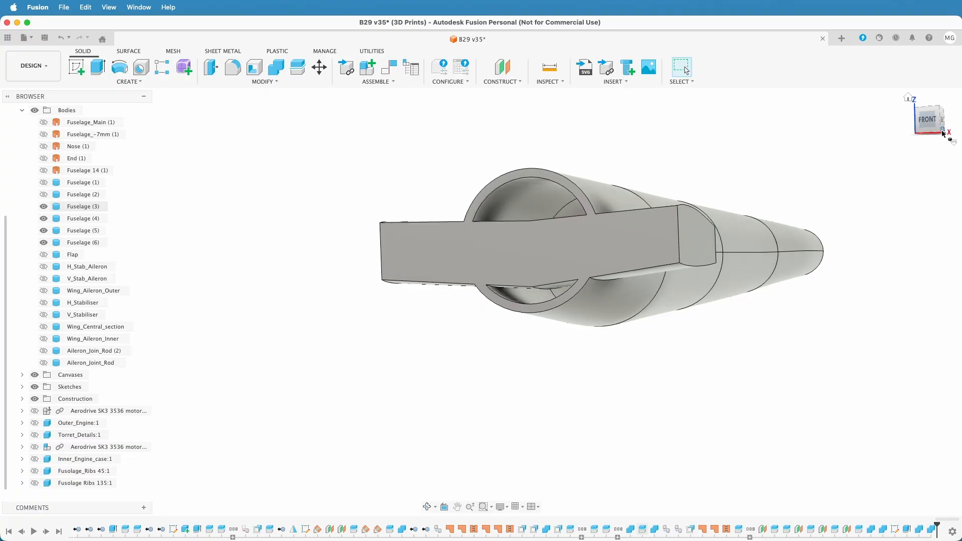
Start a sketch on the front face of Fuselage (3) and project that face's outline into it
{"action": "left_click", "coordinate": [927, 118]}
{"action": "middle_click_drag", "start_coordinate": [713, 285], "coordinate": [844, 350]}
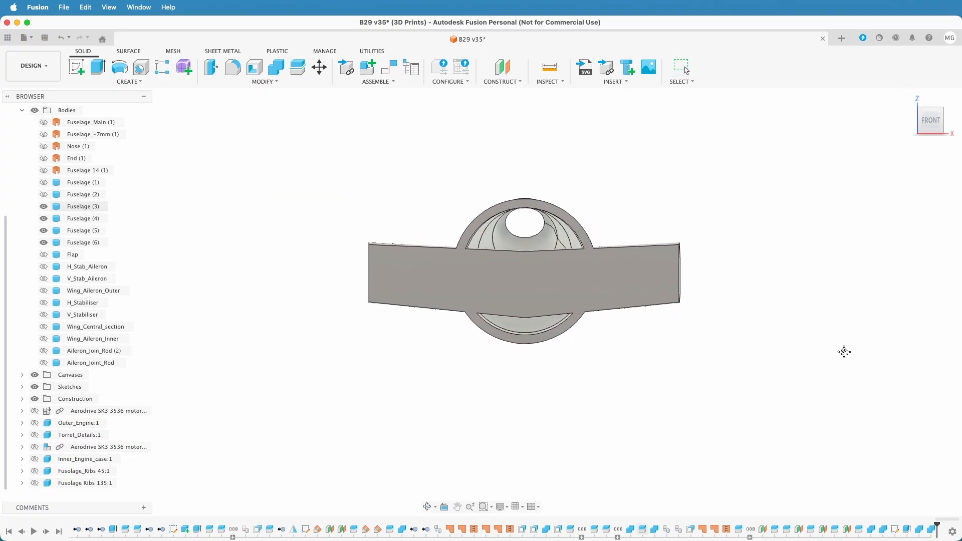
{"action": "scroll", "coordinate": [533, 283], "scroll_direction": "up", "scroll_amount": 5}
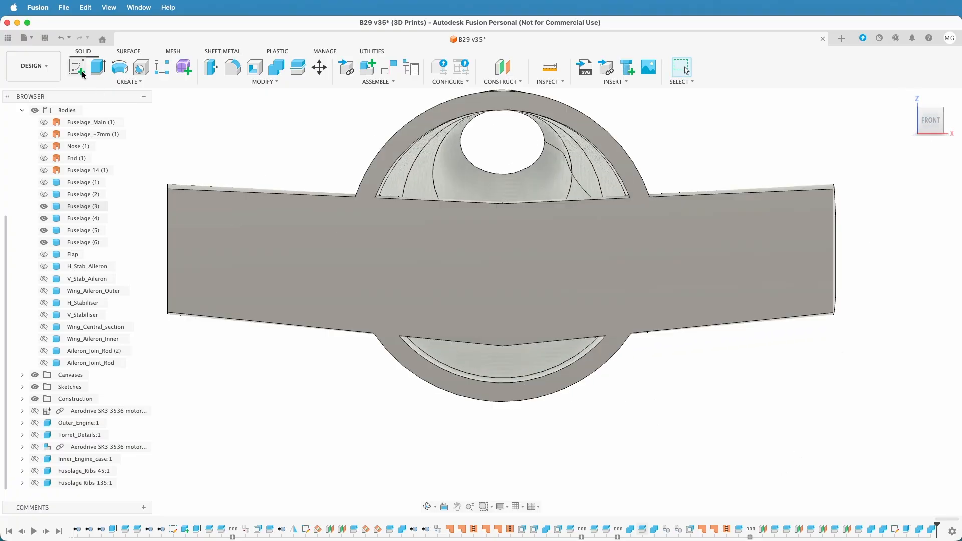
{"action": "left_click", "coordinate": [77, 67]}
{"action": "left_click", "coordinate": [412, 233]}
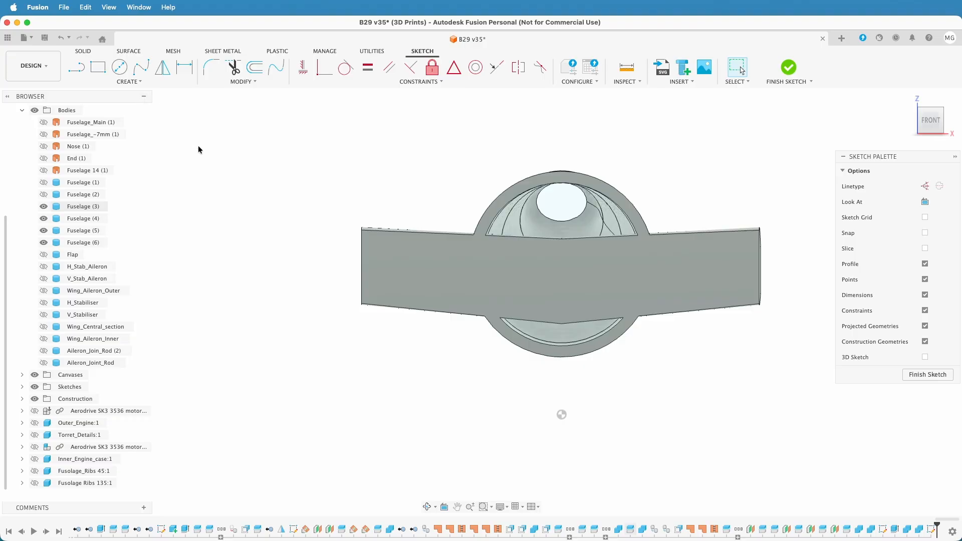
{"action": "key", "text": "p"}
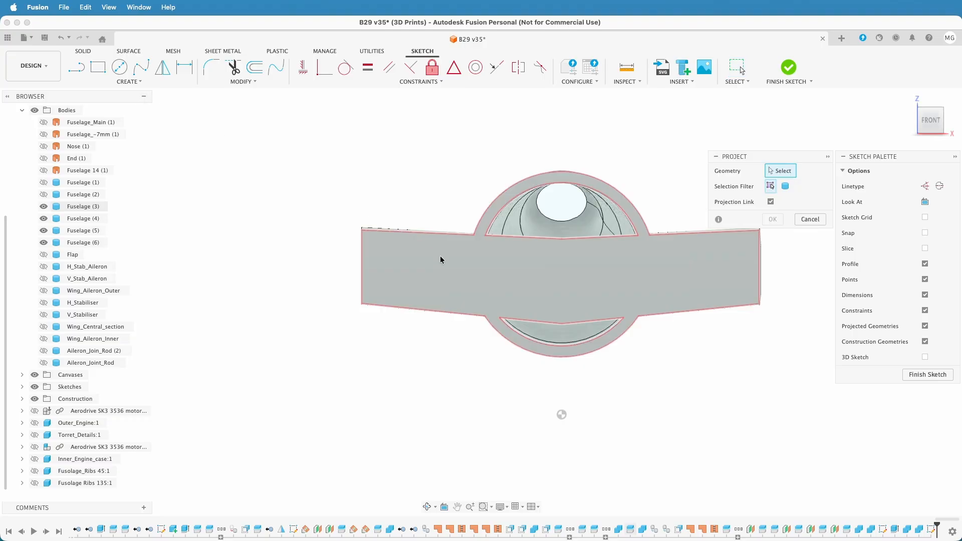
{"action": "left_click", "coordinate": [454, 261]}
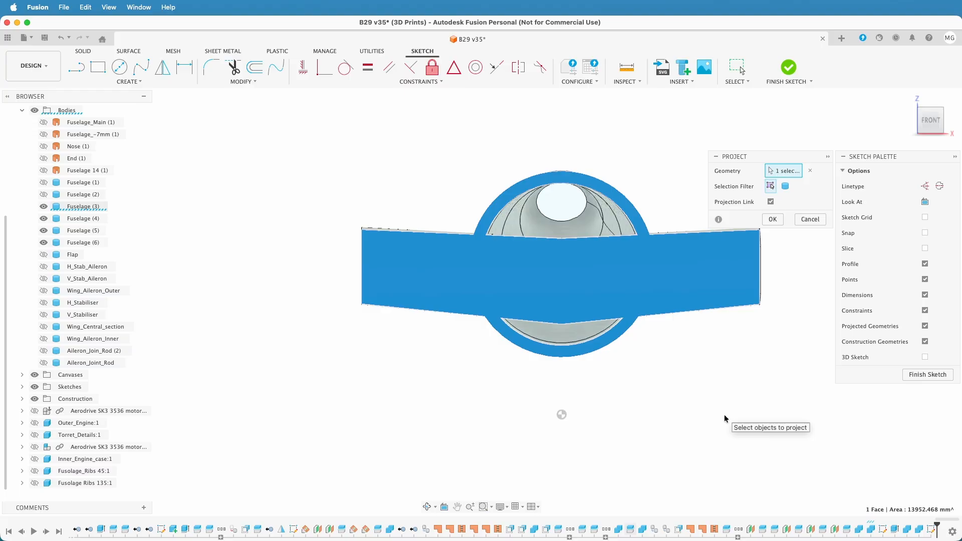
{"action": "left_click", "coordinate": [772, 219]}
Offset only the lower outer arc of the projected outline by -3.5 mm into the fuselage wall, with chain selection off
{"action": "scroll", "coordinate": [571, 170], "scroll_direction": "up", "scroll_amount": 5}
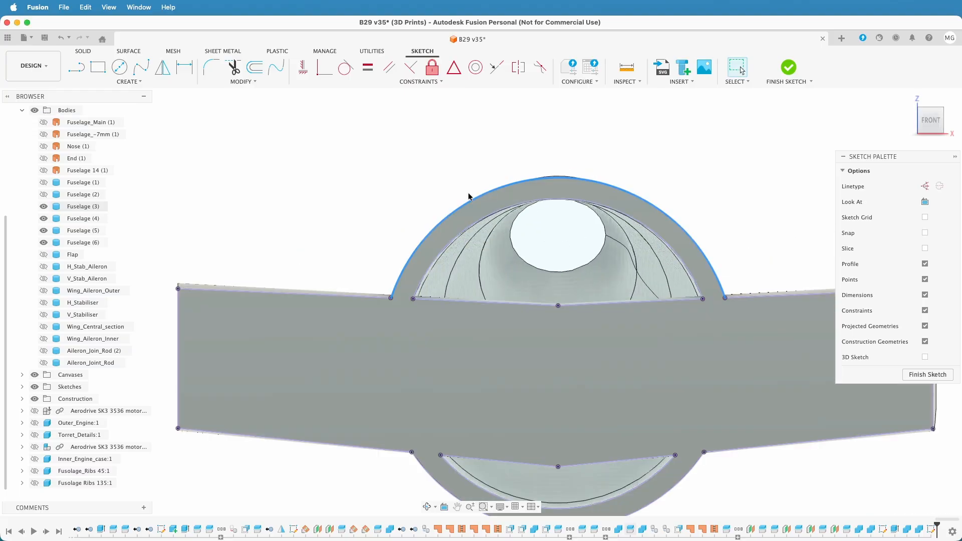
{"action": "scroll", "coordinate": [343, 146], "scroll_direction": "down", "scroll_amount": 1}
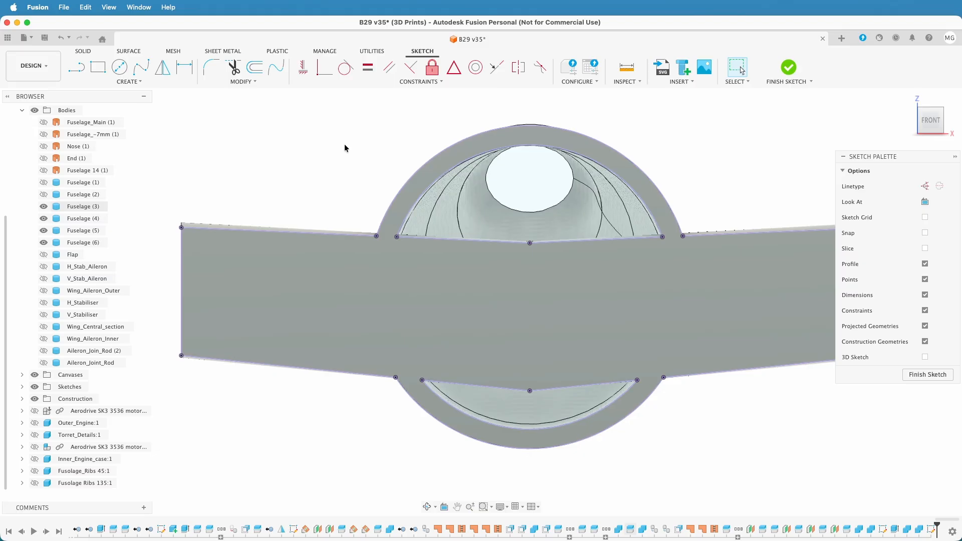
{"action": "left_click", "coordinate": [254, 69]}
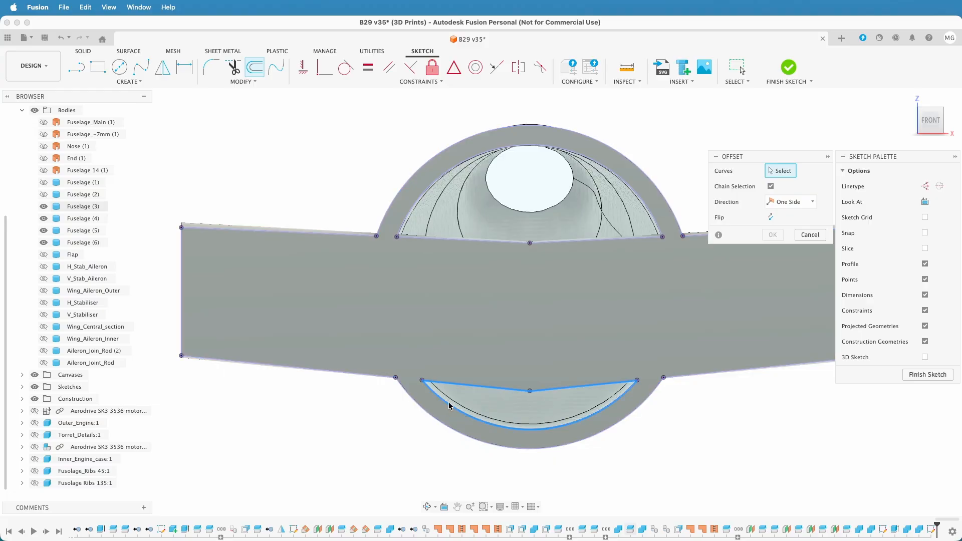
{"action": "left_click", "coordinate": [771, 186]}
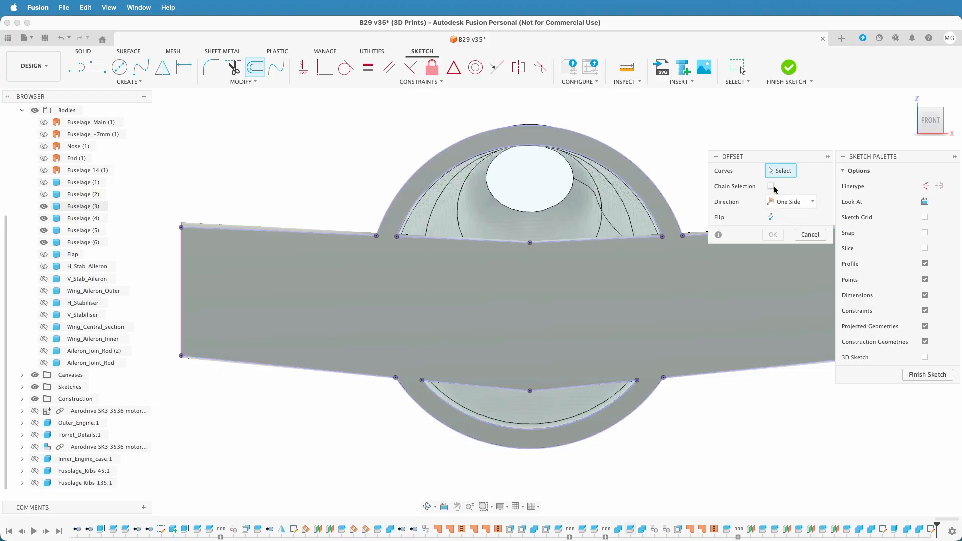
{"action": "left_click", "coordinate": [430, 422]}
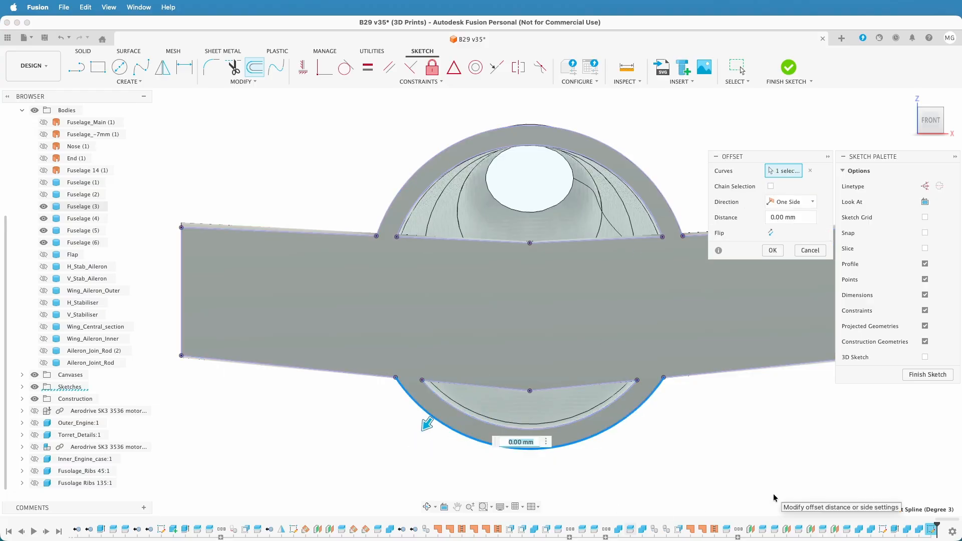
{"action": "type", "text": "-3.5"}
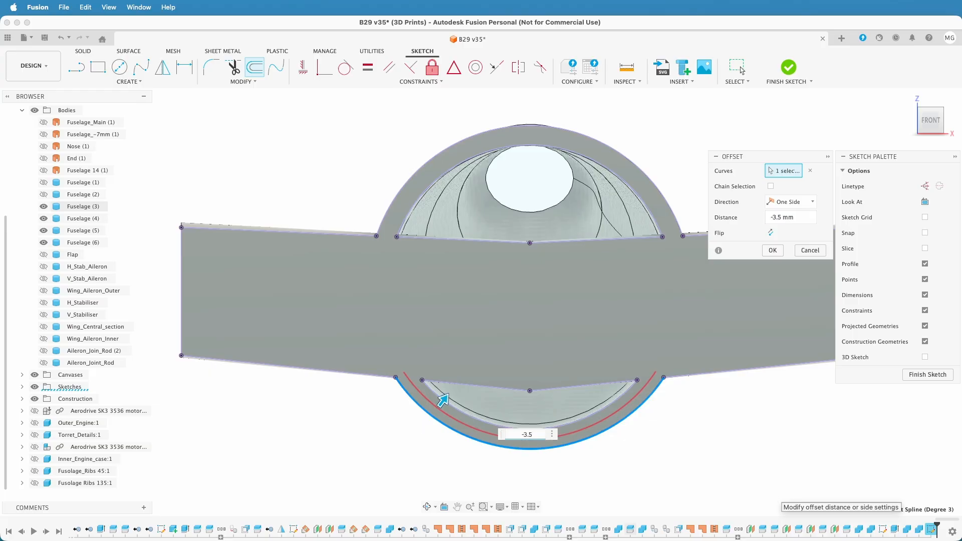
{"action": "key", "text": "Return"}
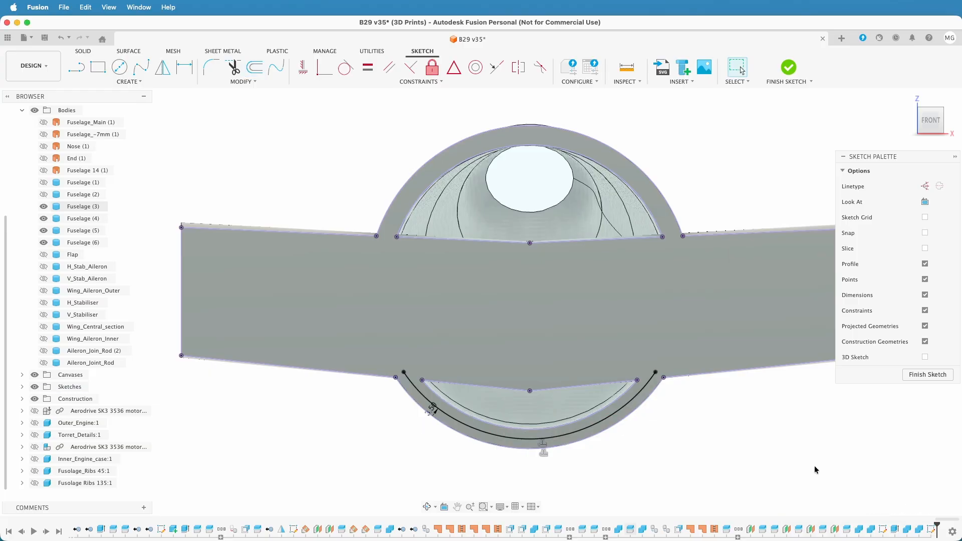
Sketch a 4 mm diameter circle centred on the left endpoint of the offset arc
{"action": "scroll", "coordinate": [758, 457], "scroll_direction": "down", "scroll_amount": 1}
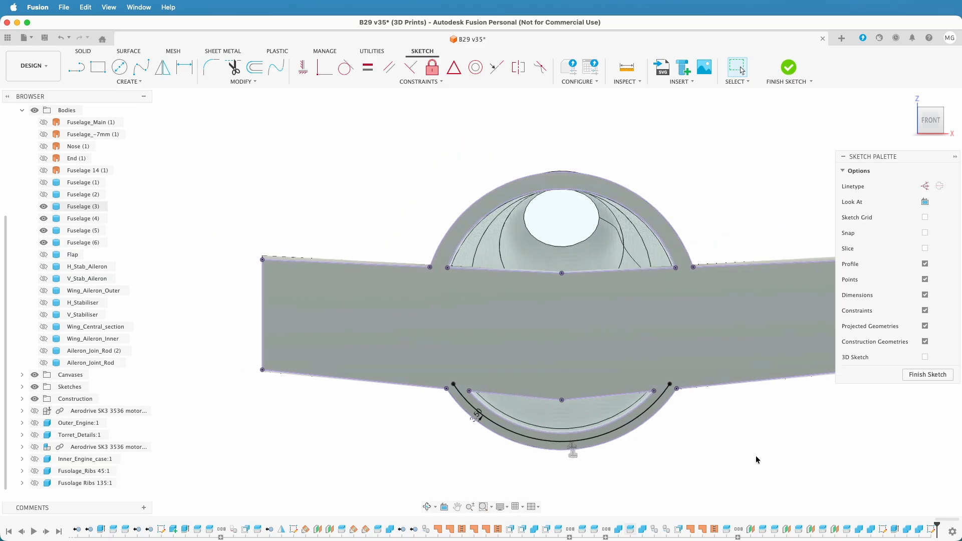
{"action": "middle_click_drag", "start_coordinate": [757, 460], "coordinate": [701, 424]}
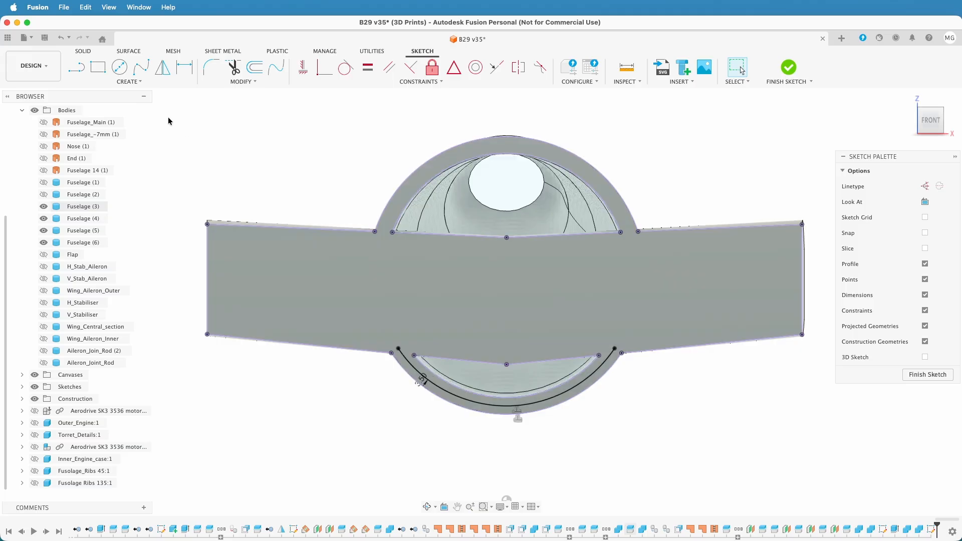
{"action": "left_click", "coordinate": [125, 72]}
{"action": "scroll", "coordinate": [376, 383], "scroll_direction": "up", "scroll_amount": 5}
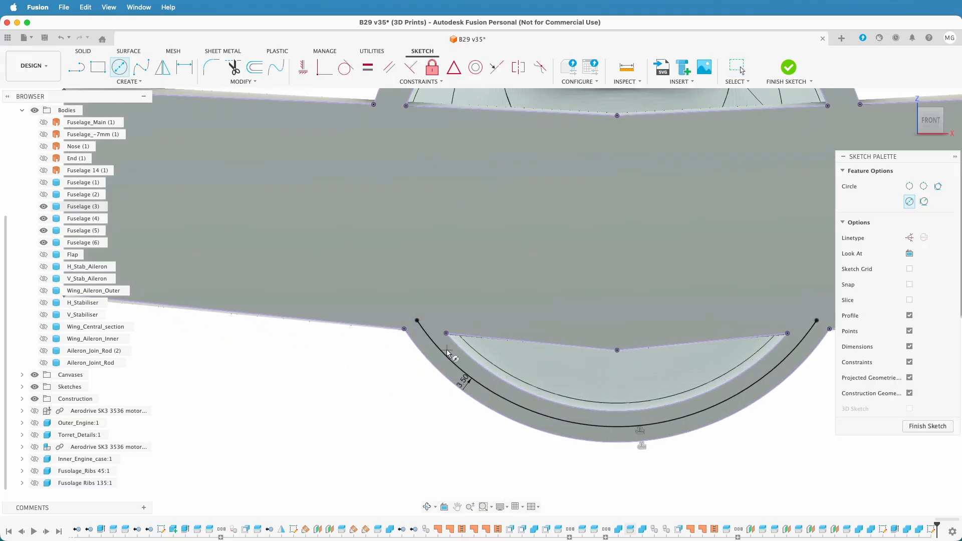
{"action": "left_click", "coordinate": [417, 319]}
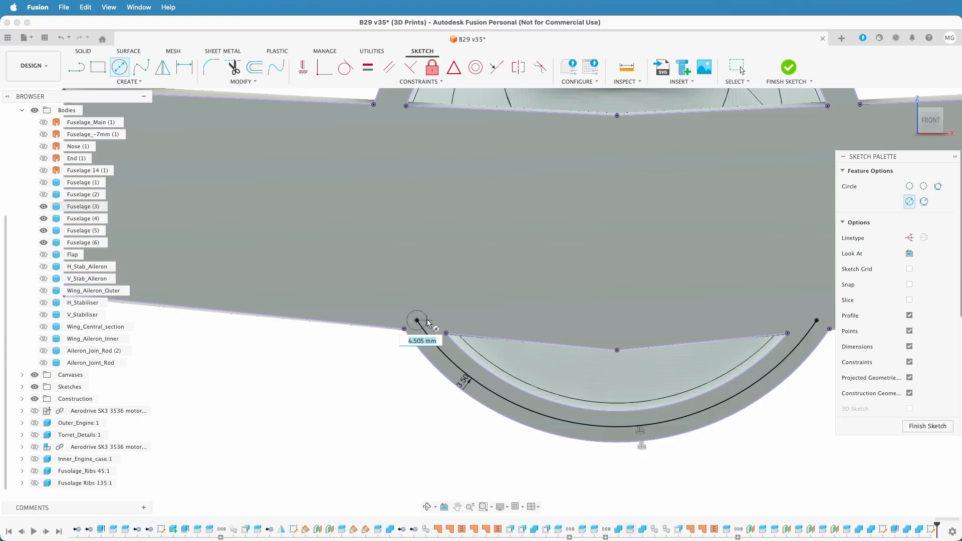
{"action": "type", "text": "4"}
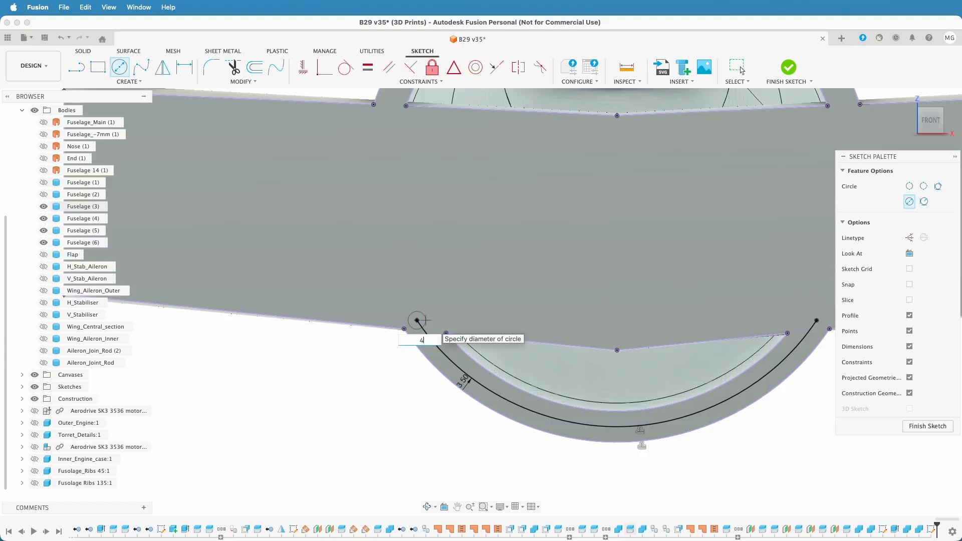
{"action": "key", "text": "Return"}
{"action": "key", "text": "Escape"}
Sketch a matching 4 mm diameter circle centred on the right endpoint of the offset arc
{"action": "scroll", "coordinate": [434, 318], "scroll_direction": "down", "scroll_amount": 2}
{"action": "middle_click_drag", "start_coordinate": [833, 404], "coordinate": [705, 401]}
{"action": "left_click", "coordinate": [120, 66]}
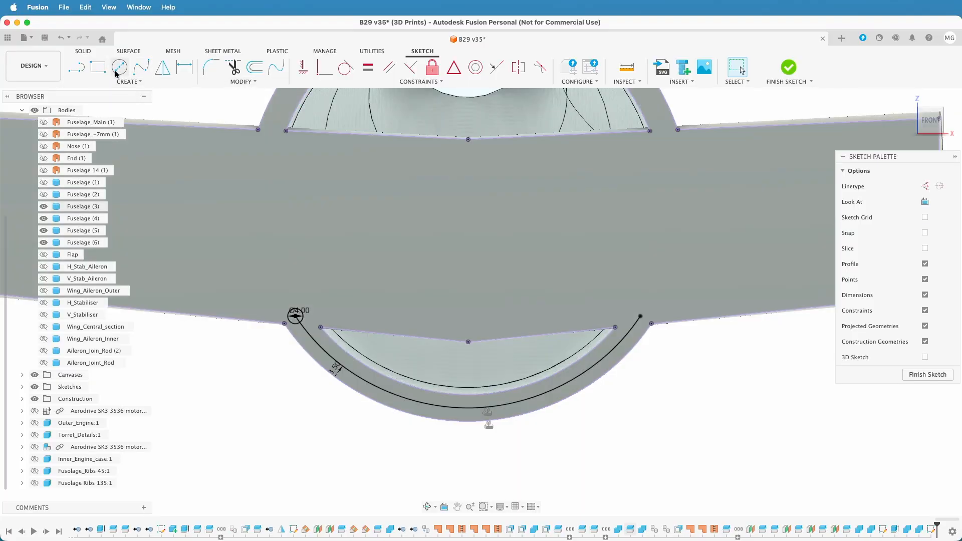
{"action": "left_click", "coordinate": [640, 317]}
{"action": "type", "text": "4"}
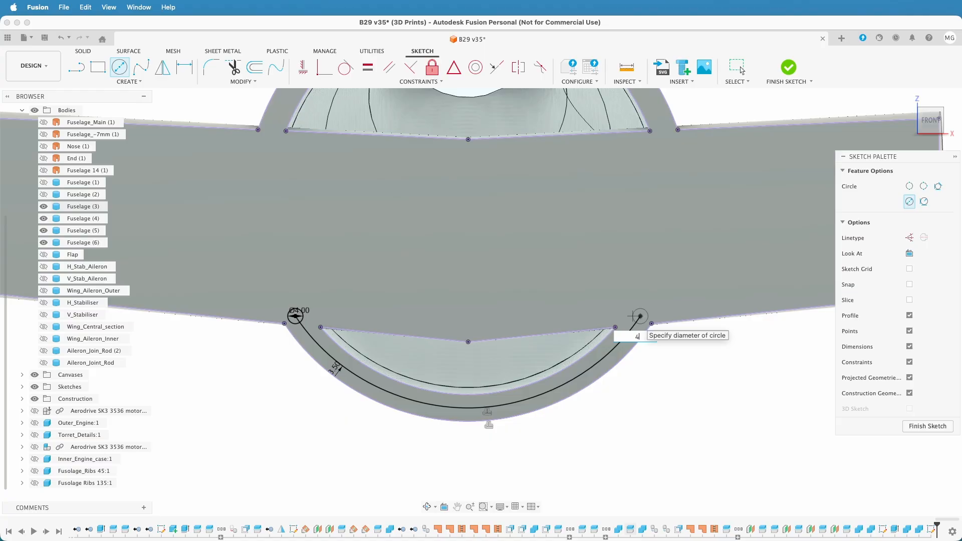
{"action": "key", "text": "Return"}
{"action": "left_click", "coordinate": [741, 69]}
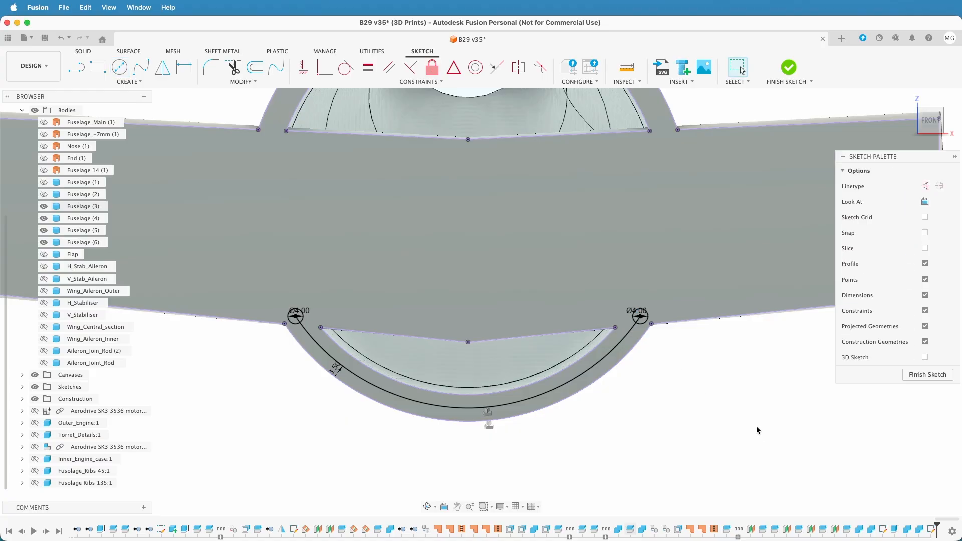
{"action": "scroll", "coordinate": [757, 430], "scroll_direction": "down", "scroll_amount": 3}
{"action": "mouse_move", "coordinate": [757, 429]}
{"action": "middle_mouse_down"}
{"action": "mouse_move", "coordinate": [691, 438]}
{"action": "mouse_move", "coordinate": [713, 432]}
{"action": "middle_mouse_up"}
{"action": "scroll", "coordinate": [713, 431], "scroll_direction": "down", "scroll_amount": 5}
{"action": "scroll", "coordinate": [713, 431], "scroll_direction": "up", "scroll_amount": 2}
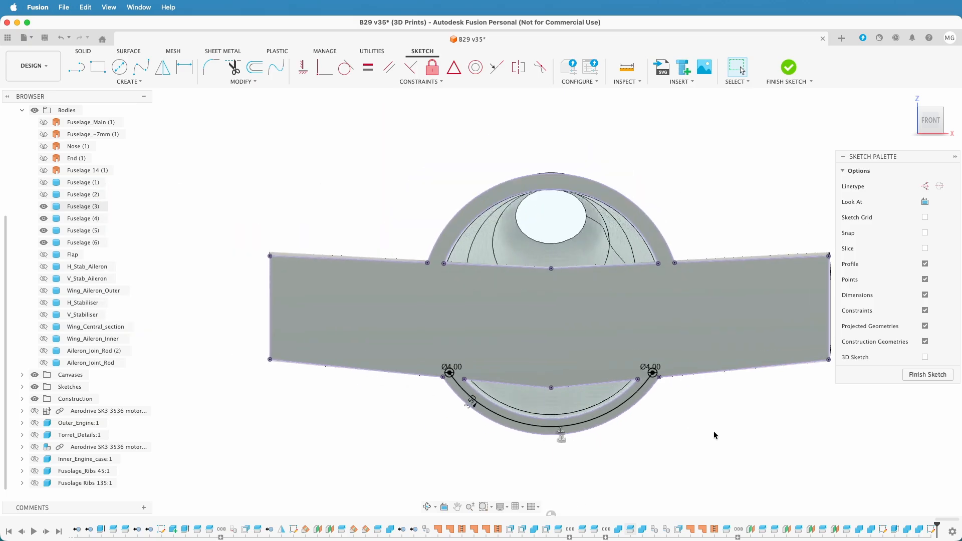
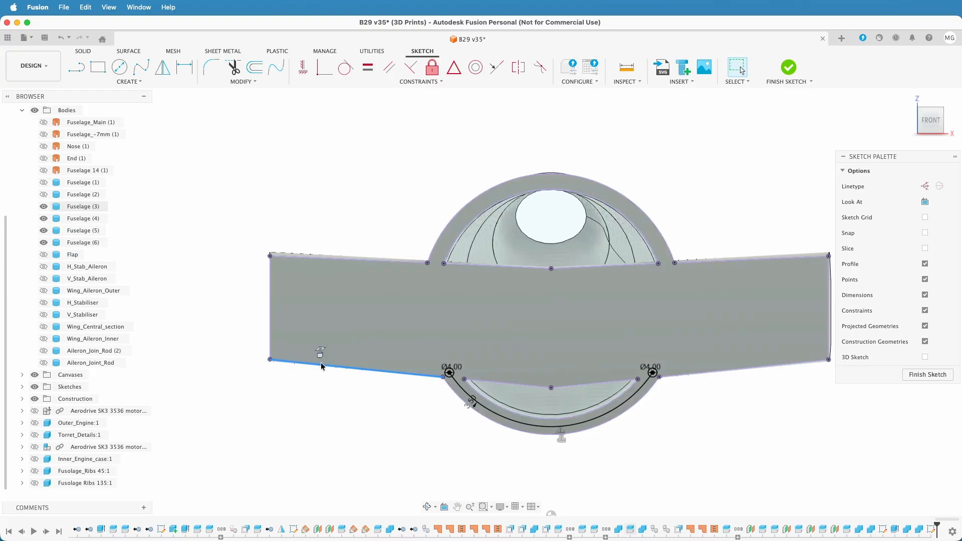
Draw a construction line across the wing section, from the midpoint of its left end edge to the midpoint of its right end edge
{"action": "mouse_move", "coordinate": [325, 337]}
{"action": "middle_mouse_down", "text": "shift"}
{"action": "mouse_move", "coordinate": [327, 385]}
{"action": "mouse_move", "coordinate": [367, 422]}
{"action": "mouse_move", "coordinate": [727, 320]}
{"action": "mouse_move", "coordinate": [750, 362]}
{"action": "mouse_move", "coordinate": [732, 363]}
{"action": "mouse_move", "coordinate": [737, 376]}
{"action": "mouse_move", "coordinate": [784, 348]}
{"action": "mouse_move", "coordinate": [750, 350]}
{"action": "mouse_move", "coordinate": [787, 311]}
{"action": "middle_mouse_up", "text": "shift"}
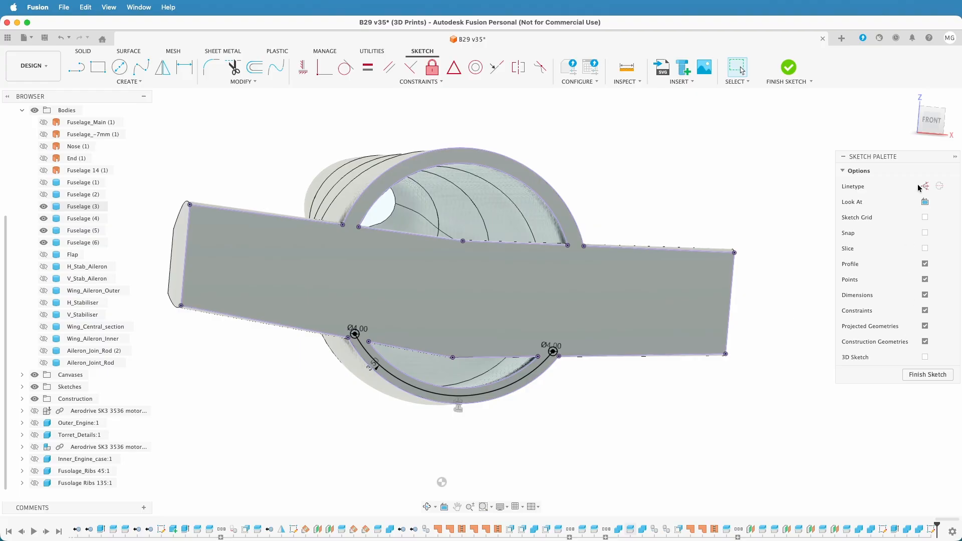
{"action": "left_click", "coordinate": [931, 120]}
{"action": "key", "text": "l"}
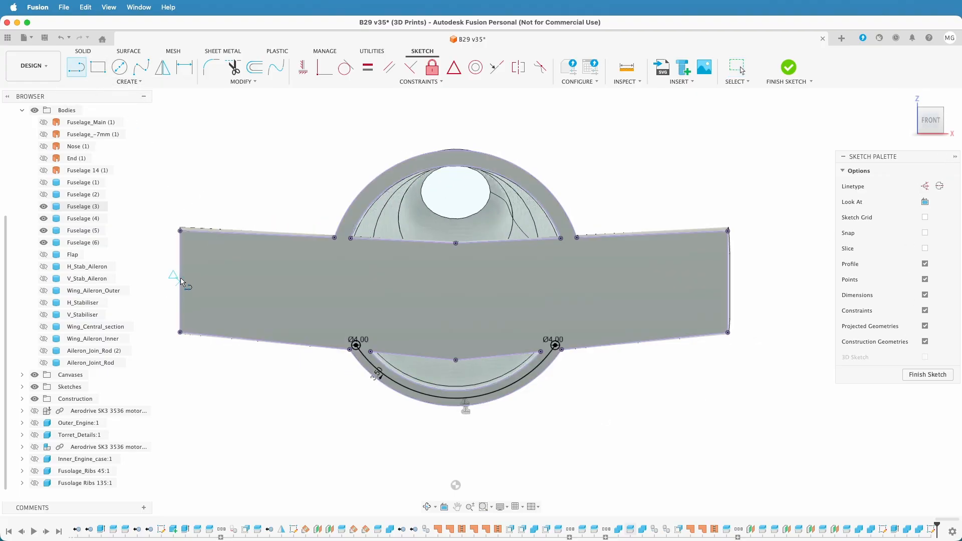
{"action": "left_click", "coordinate": [925, 186]}
{"action": "left_click", "coordinate": [179, 281]}
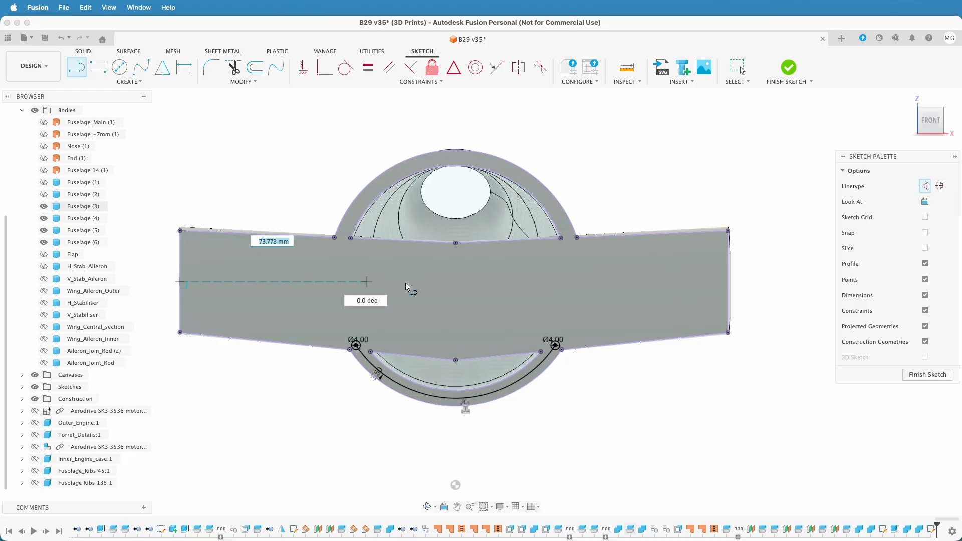
{"action": "left_click", "coordinate": [729, 281]}
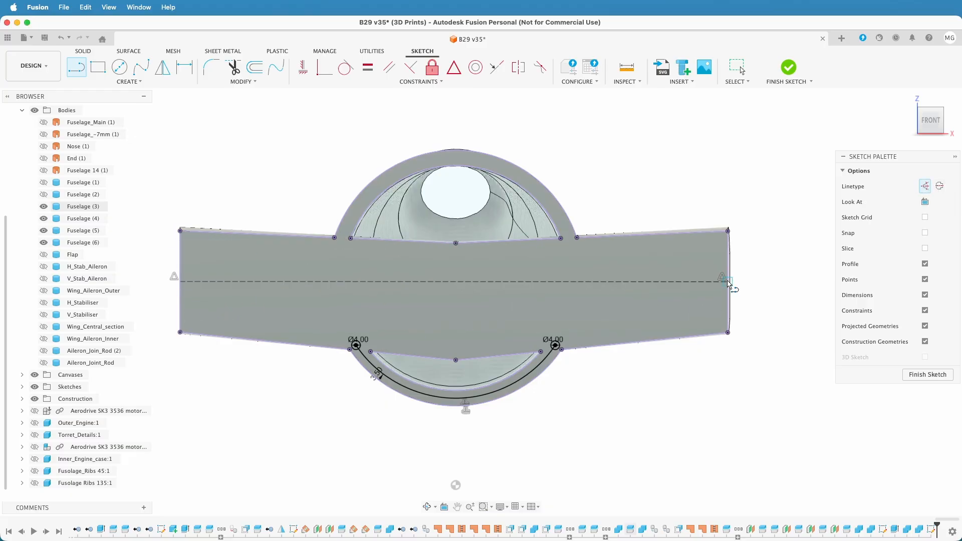
Draw a 20 mm construction line inward along the centreline from the midpoint of the wing section's left end edge
{"action": "left_click", "coordinate": [120, 67]}
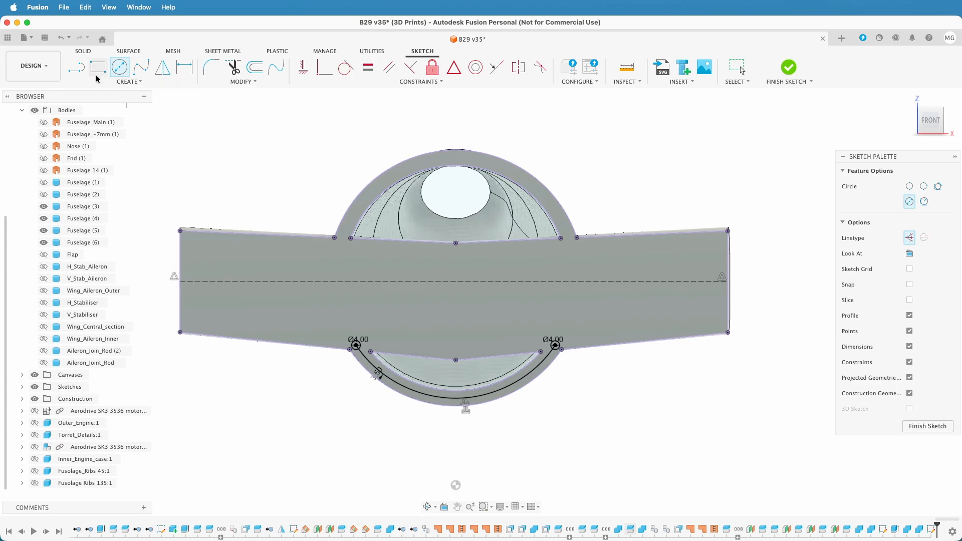
{"action": "left_click", "coordinate": [78, 69]}
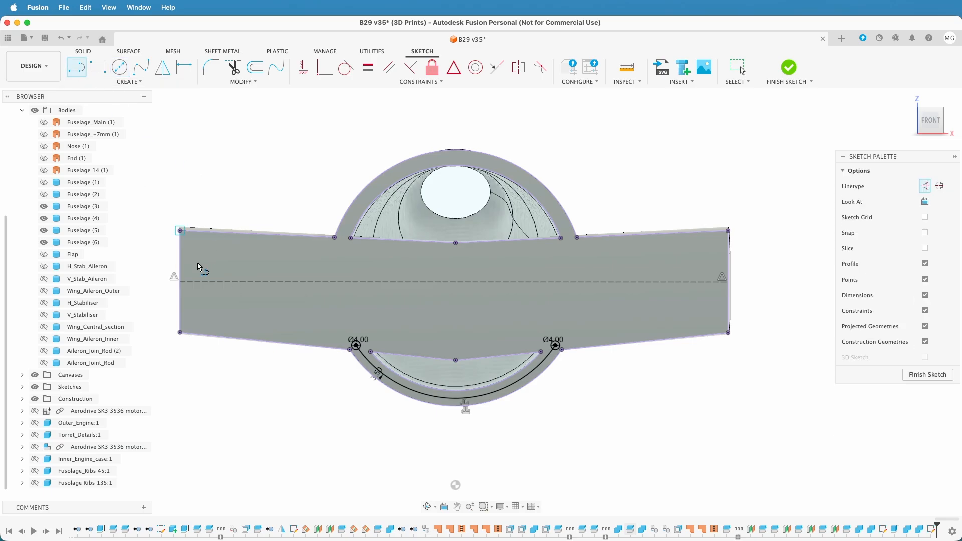
{"action": "left_click", "coordinate": [181, 282]}
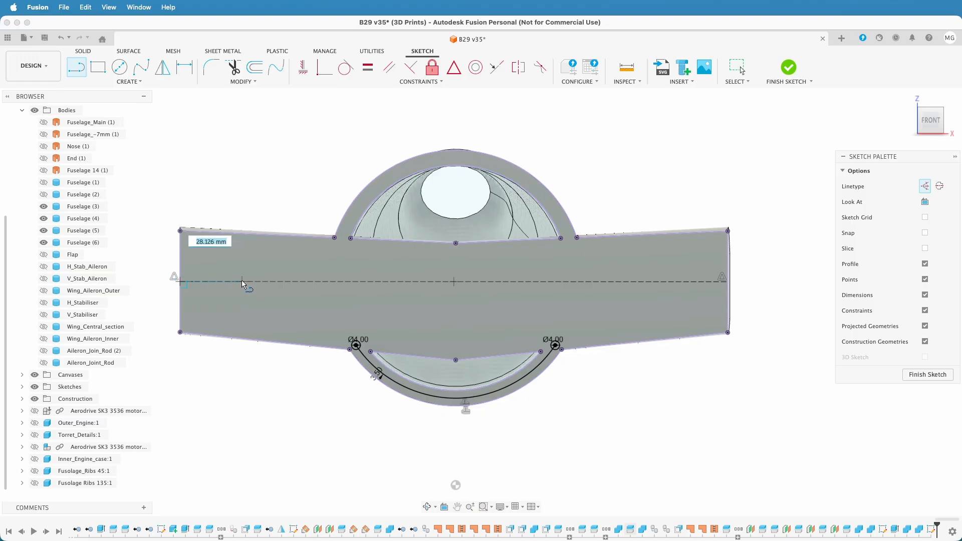
{"action": "type", "text": "20"}
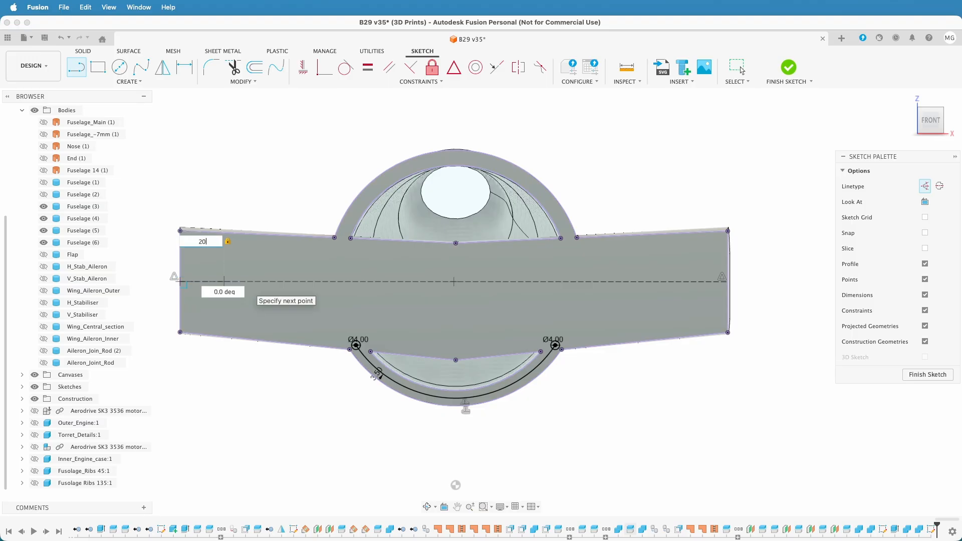
{"action": "key", "text": "Return"}
{"action": "key", "text": "Escape"}
Draw a matching 20 mm construction line inward from the midpoint of the wing section's right end edge
{"action": "left_click", "coordinate": [76, 67]}
{"action": "left_click", "coordinate": [729, 282]}
{"action": "type", "text": "20"}
{"action": "key", "text": "Return"}
{"action": "key", "text": "Escape"}
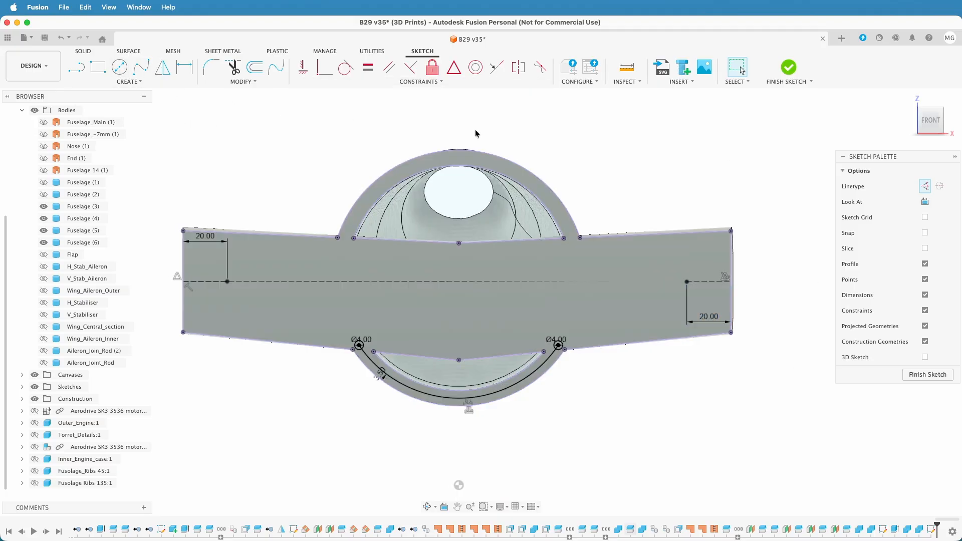
Sketch an 8 mm diameter circle centred on the inner endpoint of the left 20 mm construction line
{"action": "left_click", "coordinate": [119, 67]}
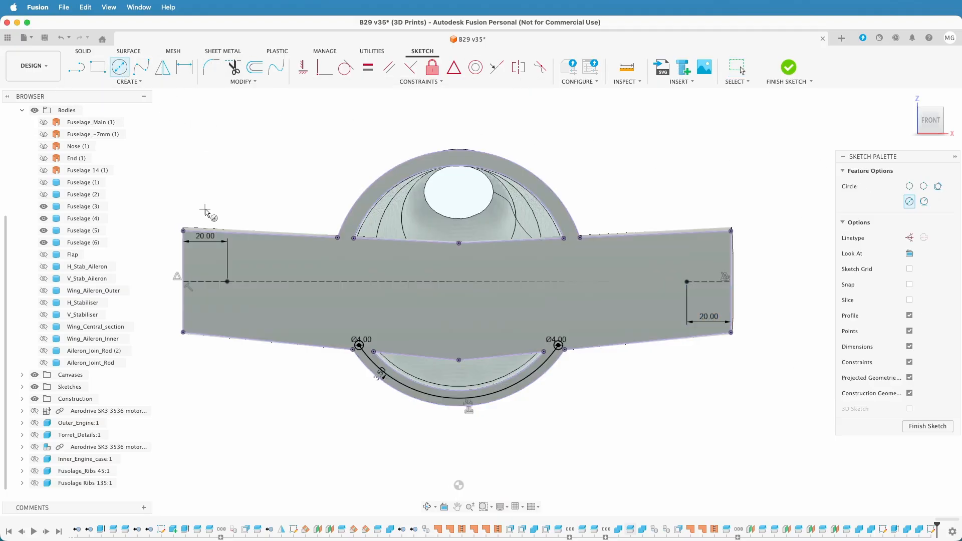
{"action": "left_click", "coordinate": [227, 283]}
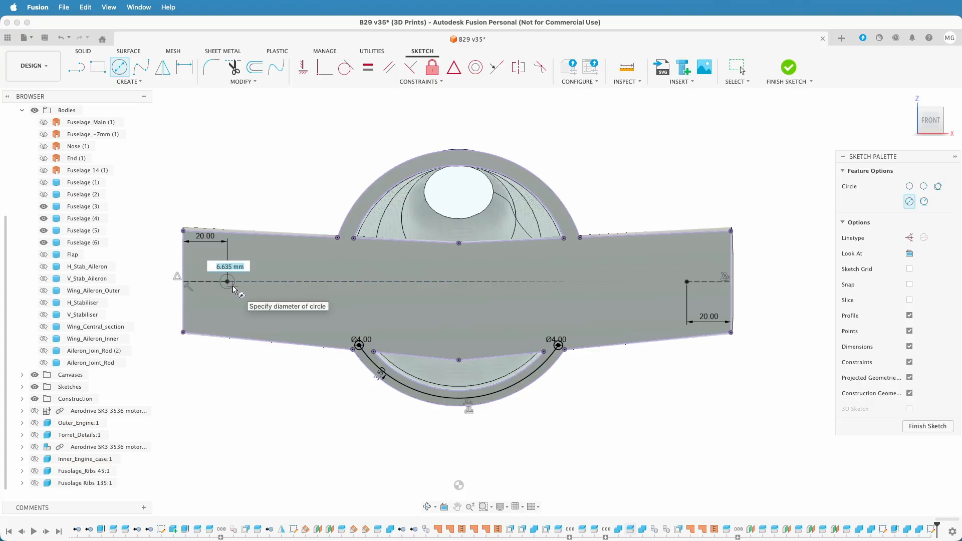
{"action": "type", "text": "8"}
{"action": "key", "text": "Return"}
{"action": "key", "text": "Escape"}
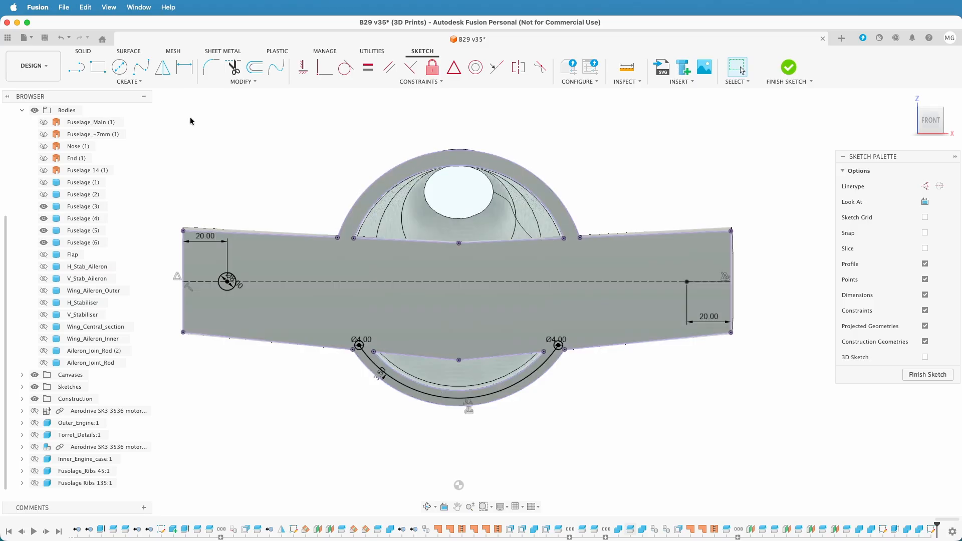
Sketch an 8 mm diameter circle centred on the inner endpoint of the right 20 mm construction line and finish the sketch
{"action": "left_click", "coordinate": [119, 67]}
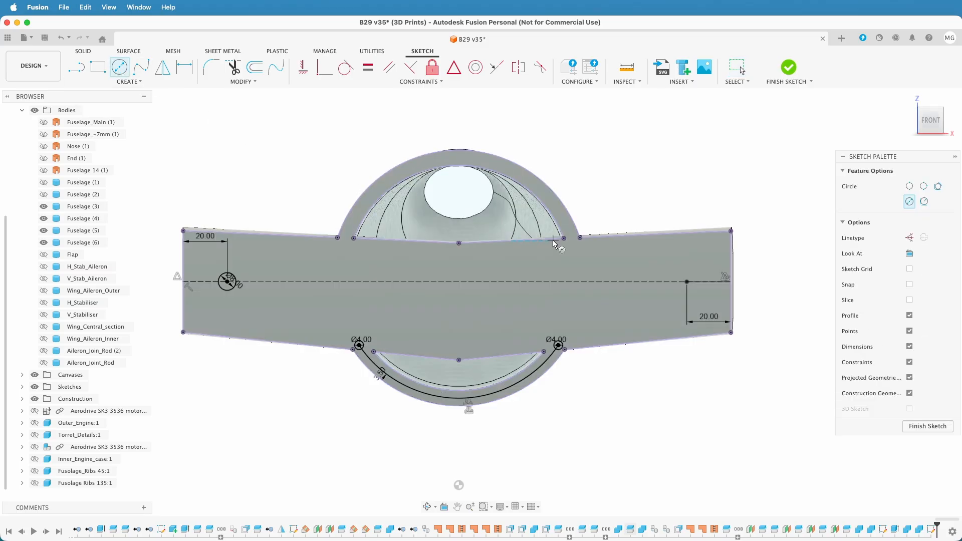
{"action": "left_click", "coordinate": [687, 282]}
{"action": "type", "text": "8"}
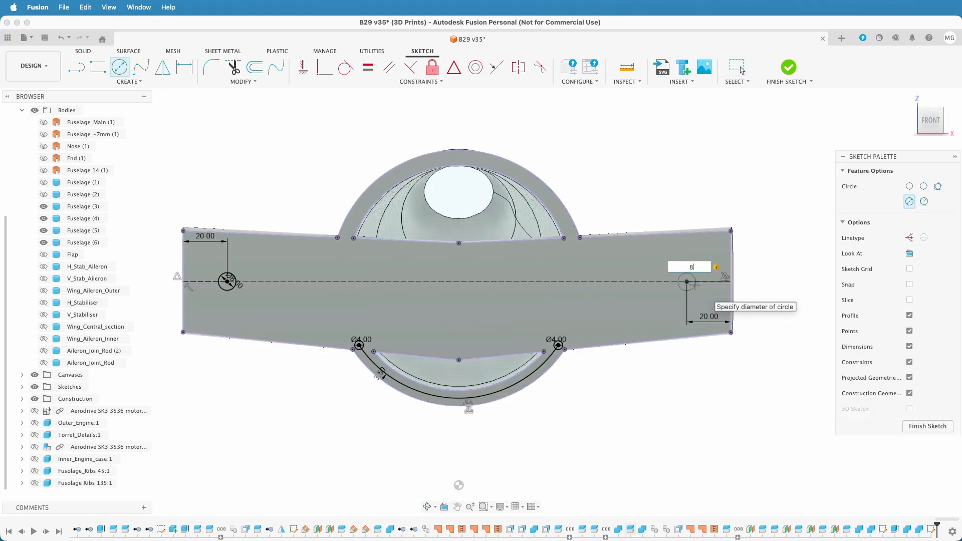
{"action": "key", "text": "Return"}
{"action": "key", "text": "Escape"}
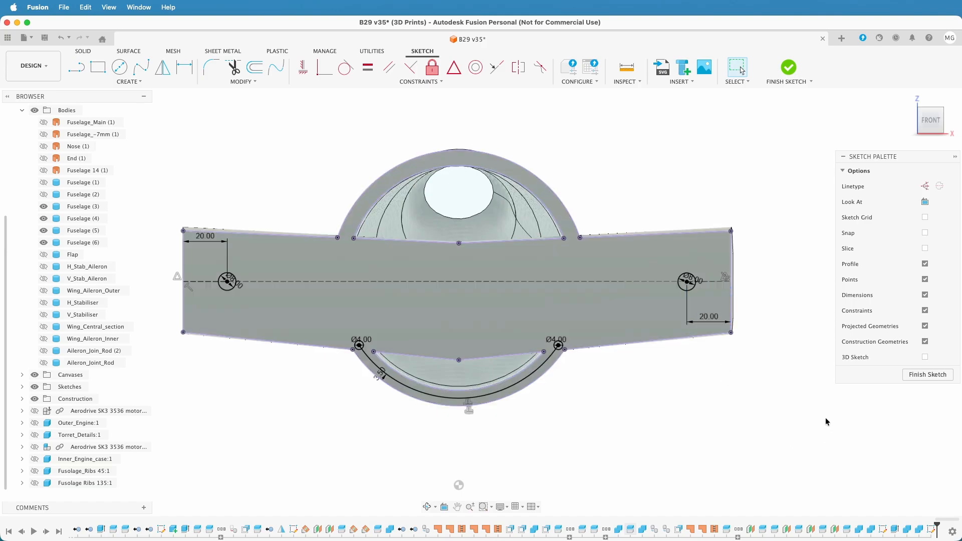
{"action": "left_click", "coordinate": [912, 376]}
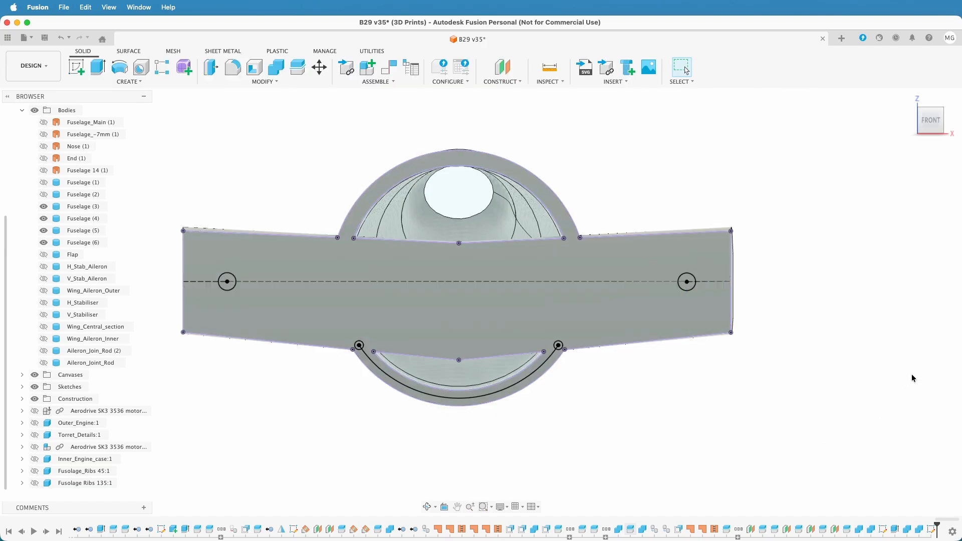
Extrude the two 8 mm and two 4 mm circle profiles symmetrically with a 10 mm distance as new bodies
{"action": "scroll", "coordinate": [619, 420], "scroll_direction": "up", "scroll_amount": 3}
{"action": "scroll", "coordinate": [618, 420], "scroll_direction": "down", "scroll_amount": 3}
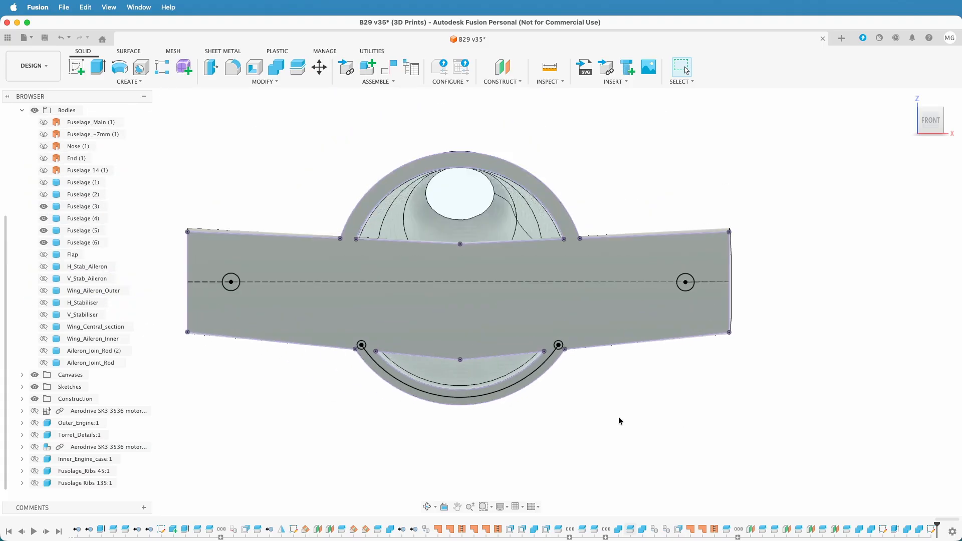
{"action": "middle_click_drag", "start_coordinate": [633, 425], "coordinate": [728, 387], "text": "shift"}
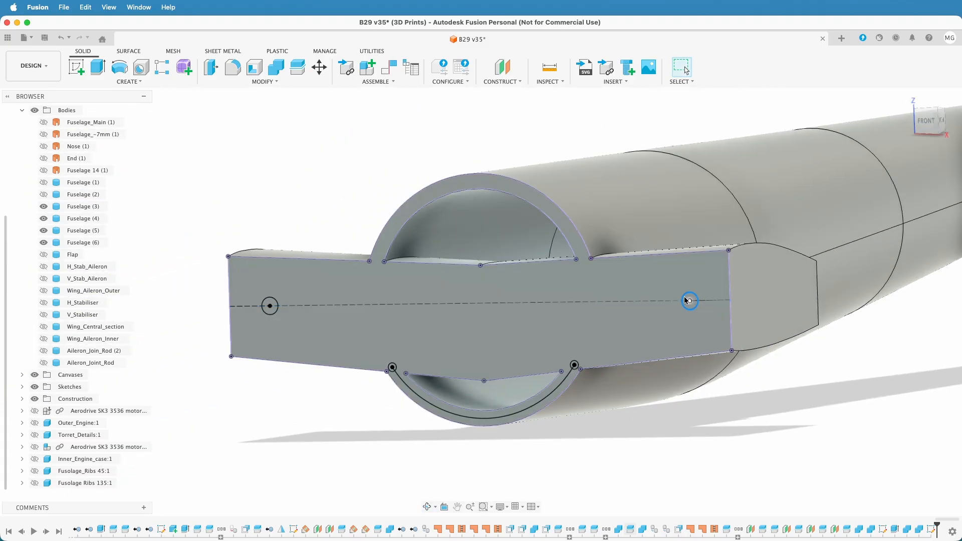
{"action": "scroll", "coordinate": [689, 298], "scroll_direction": "up", "scroll_amount": 5}
{"action": "left_click", "coordinate": [685, 291]}
{"action": "scroll", "coordinate": [665, 335], "scroll_direction": "down", "scroll_amount": 6}
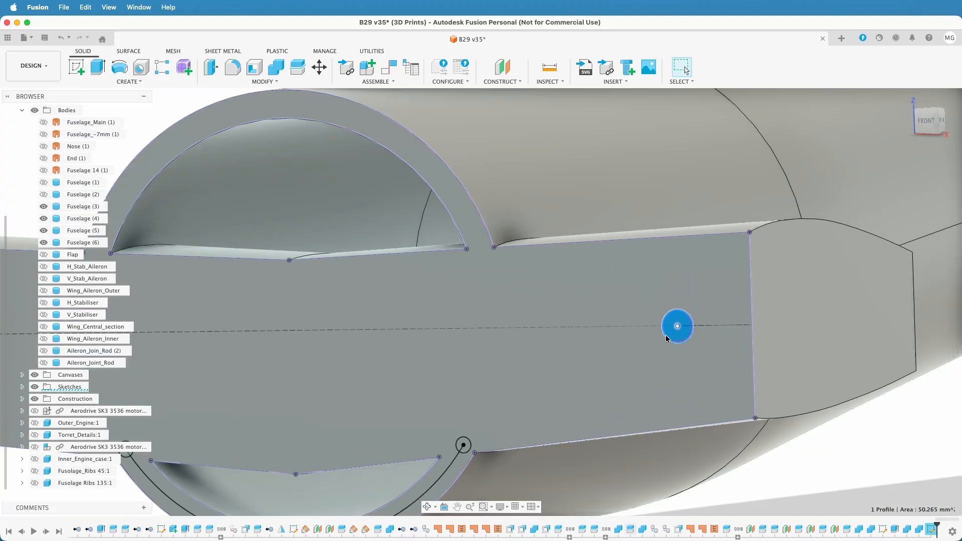
{"action": "scroll", "coordinate": [393, 371], "scroll_direction": "up", "scroll_amount": 10}
{"action": "middle_click_drag", "start_coordinate": [492, 420], "coordinate": [491, 82]}
{"action": "left_click", "coordinate": [893, 324], "text": "shift"}
{"action": "middle_click_drag", "start_coordinate": [551, 298], "coordinate": [877, 245]}
{"action": "scroll", "coordinate": [431, 308], "scroll_direction": "down", "scroll_amount": 5}
{"action": "middle_click_drag", "start_coordinate": [350, 296], "coordinate": [821, 280]}
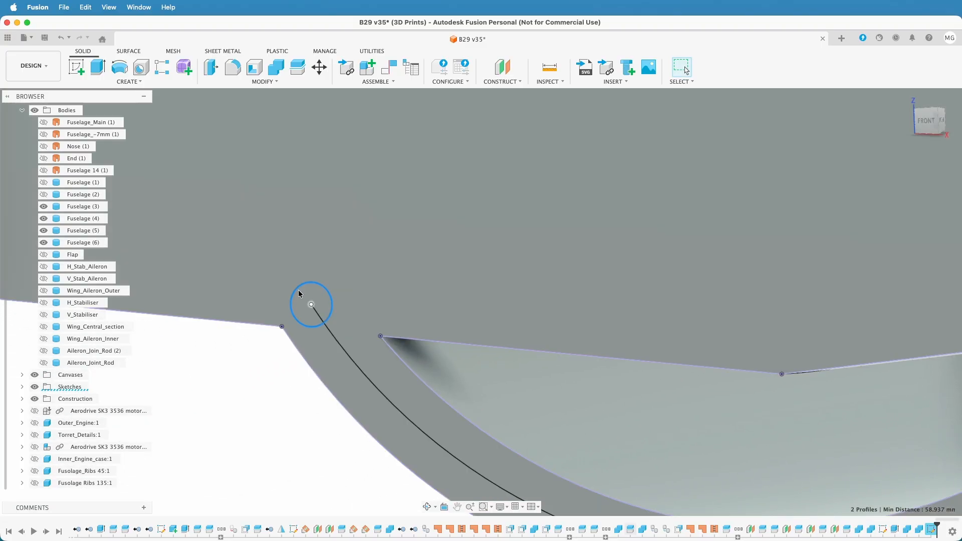
{"action": "left_click", "coordinate": [313, 295], "text": "shift"}
{"action": "scroll", "coordinate": [283, 256], "scroll_direction": "up", "scroll_amount": 1}
{"action": "scroll", "coordinate": [283, 256], "scroll_direction": "down", "scroll_amount": 5}
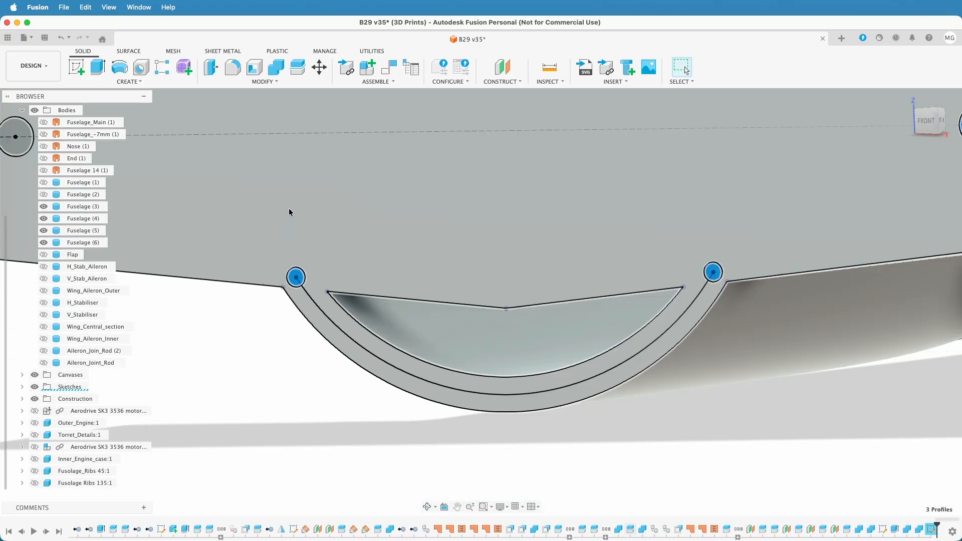
{"action": "middle_click_drag", "start_coordinate": [289, 209], "coordinate": [630, 362]}
{"action": "left_click", "coordinate": [375, 284], "text": "shift"}
{"action": "scroll", "coordinate": [494, 330], "scroll_direction": "up", "scroll_amount": 5}
{"action": "scroll", "coordinate": [492, 331], "scroll_direction": "down", "scroll_amount": 4}
{"action": "scroll", "coordinate": [492, 333], "scroll_direction": "down", "scroll_amount": 3}
{"action": "middle_click_drag", "start_coordinate": [545, 354], "coordinate": [449, 330]}
{"action": "middle_click_drag", "start_coordinate": [731, 367], "coordinate": [688, 425], "text": "shift"}
{"action": "key", "text": "e"}
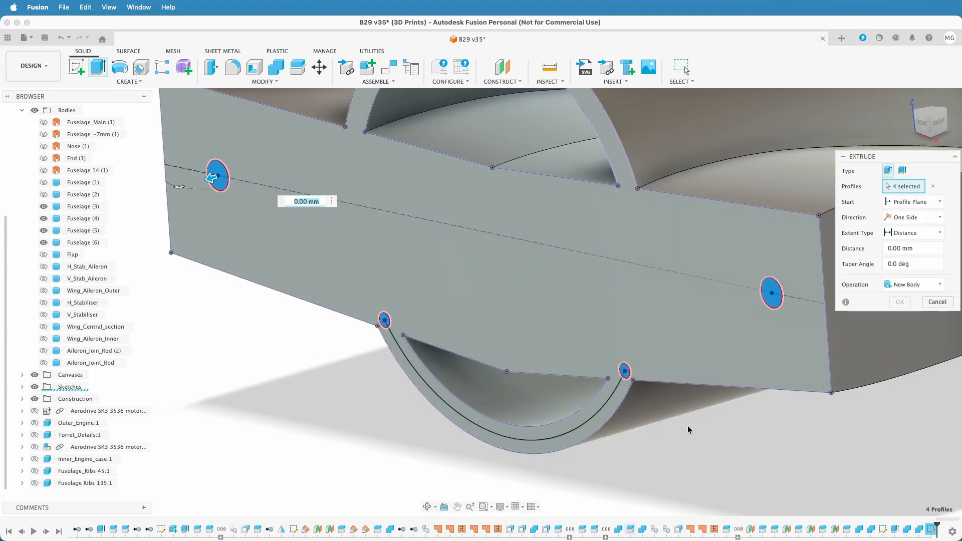
{"action": "left_click", "coordinate": [925, 216]}
{"action": "left_click", "coordinate": [926, 254]}
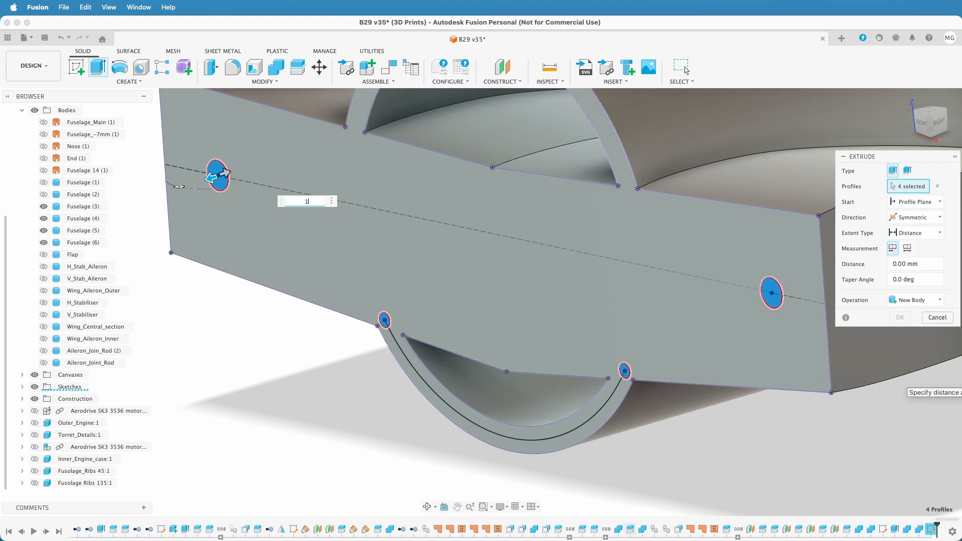
{"action": "type", "text": "10"}
{"action": "left_click", "coordinate": [917, 300]}
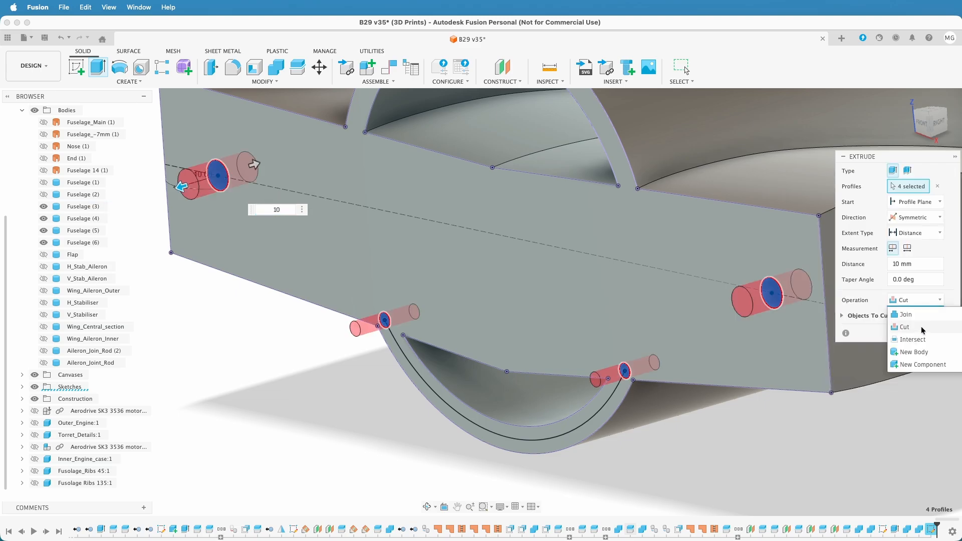
{"action": "left_click", "coordinate": [917, 351]}
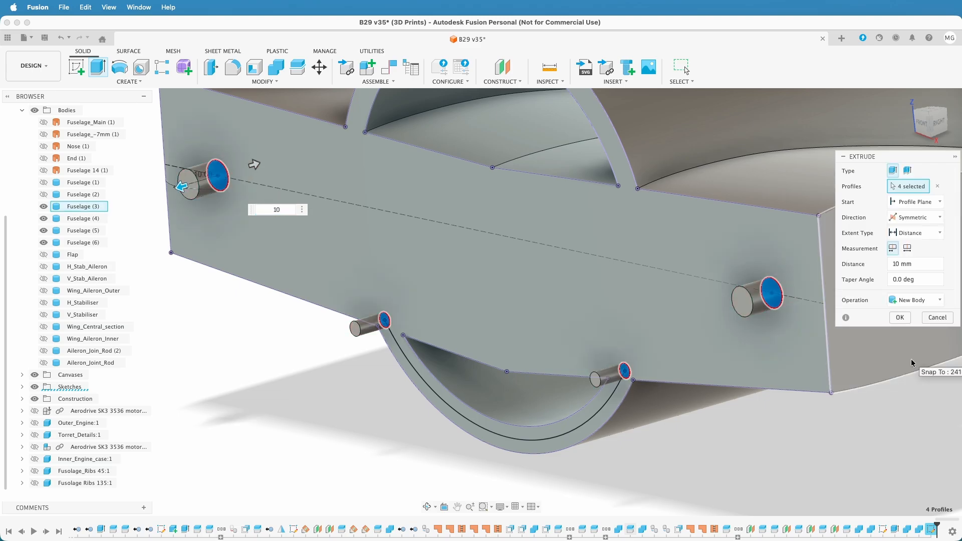
{"action": "left_click", "coordinate": [898, 317]}
Cut the four pin bodies out of Fuselage (3) with Combine, keeping the tool bodies
{"action": "middle_click_drag", "start_coordinate": [848, 402], "coordinate": [753, 484], "text": "shift"}
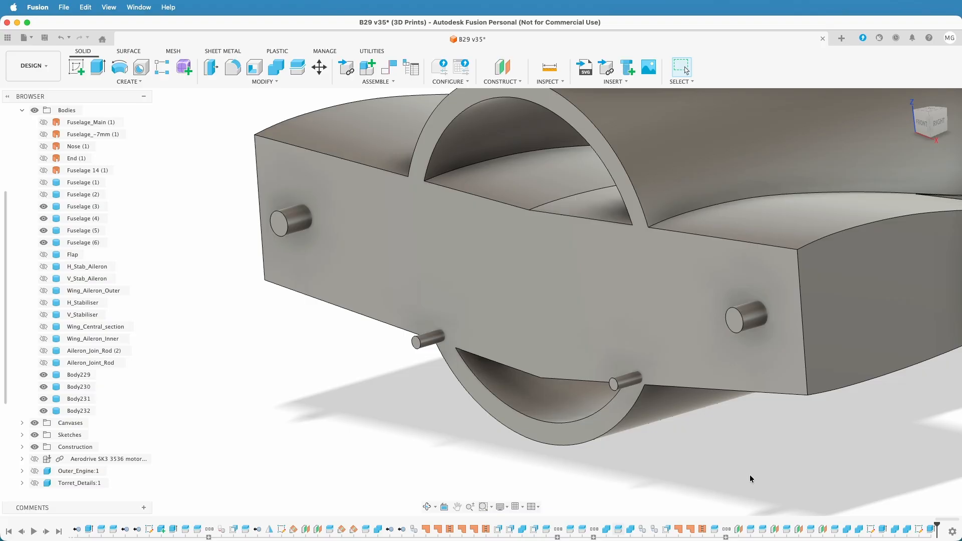
{"action": "left_click", "coordinate": [276, 67]}
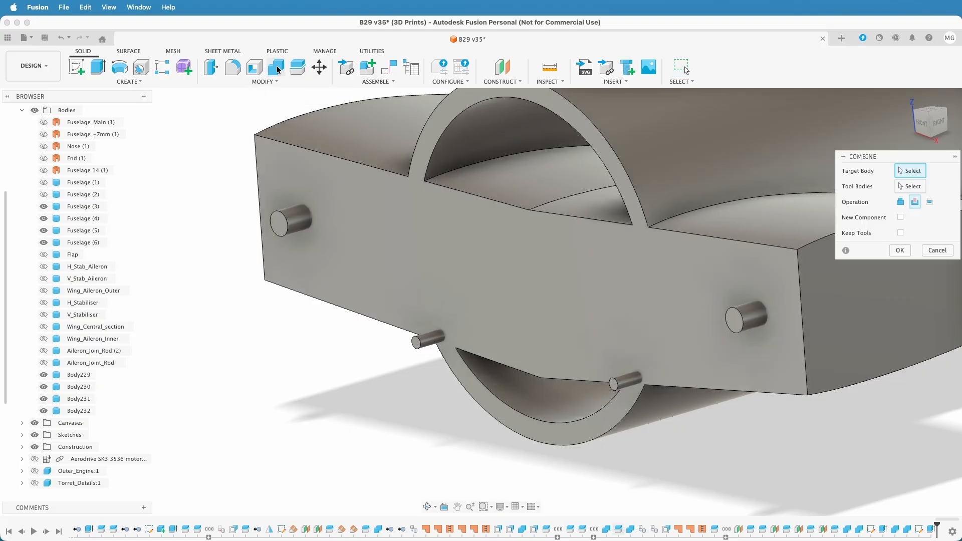
{"action": "left_click", "coordinate": [329, 135]}
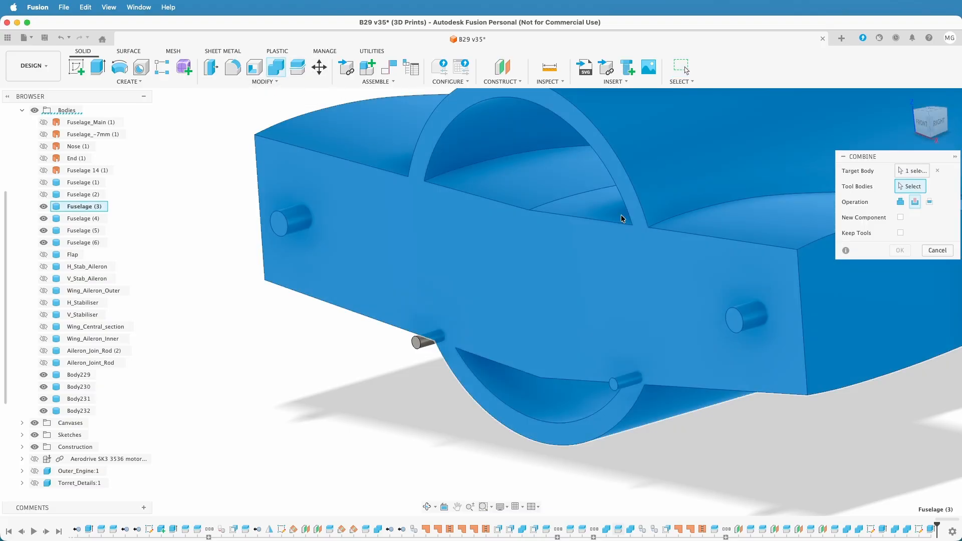
{"action": "left_click", "coordinate": [302, 220]}
{"action": "left_click", "coordinate": [426, 343]}
{"action": "left_click", "coordinate": [628, 382]}
{"action": "left_click", "coordinate": [749, 315]}
{"action": "left_click", "coordinate": [900, 233]}
{"action": "left_click", "coordinate": [901, 251]}
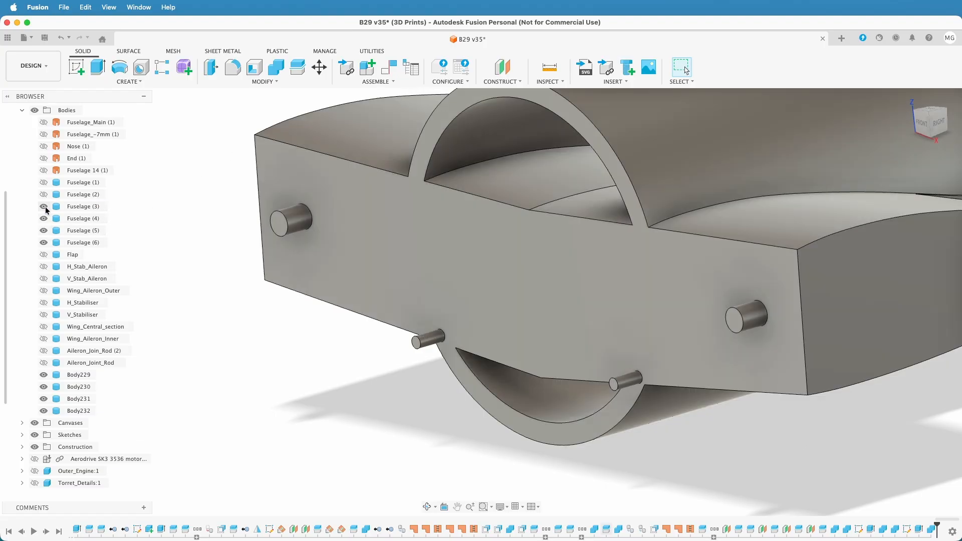
Hide Fuselage (3) and show Fuselage (2), with its wing joint face and the four pins in view
{"action": "left_click", "coordinate": [44, 206]}
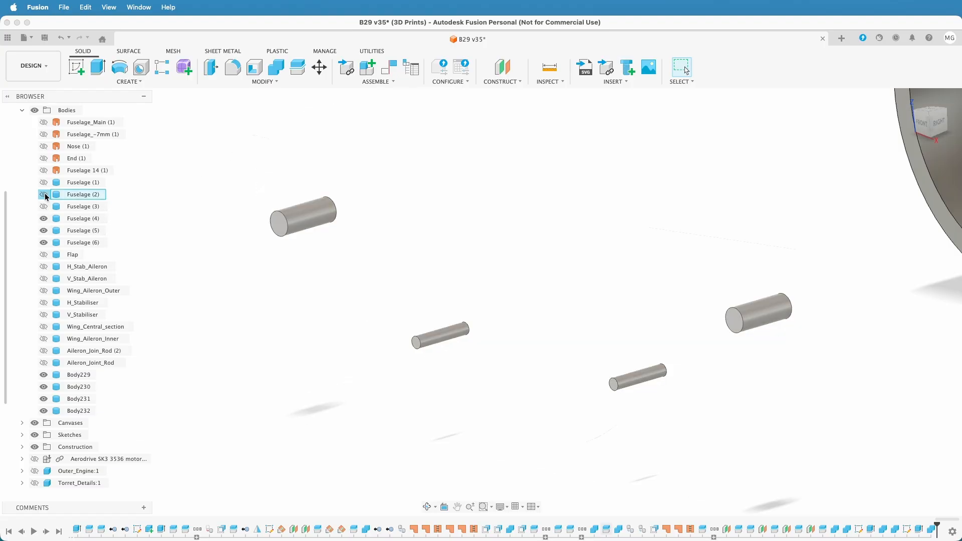
{"action": "left_click", "coordinate": [44, 194]}
{"action": "middle_click_drag", "start_coordinate": [765, 407], "coordinate": [716, 408], "text": "shift"}
{"action": "middle_click_drag", "start_coordinate": [870, 410], "coordinate": [587, 434]}
{"action": "scroll", "coordinate": [587, 434], "scroll_direction": "down", "scroll_amount": 5}
{"action": "middle_click_drag", "start_coordinate": [662, 412], "coordinate": [715, 406], "text": "shift"}
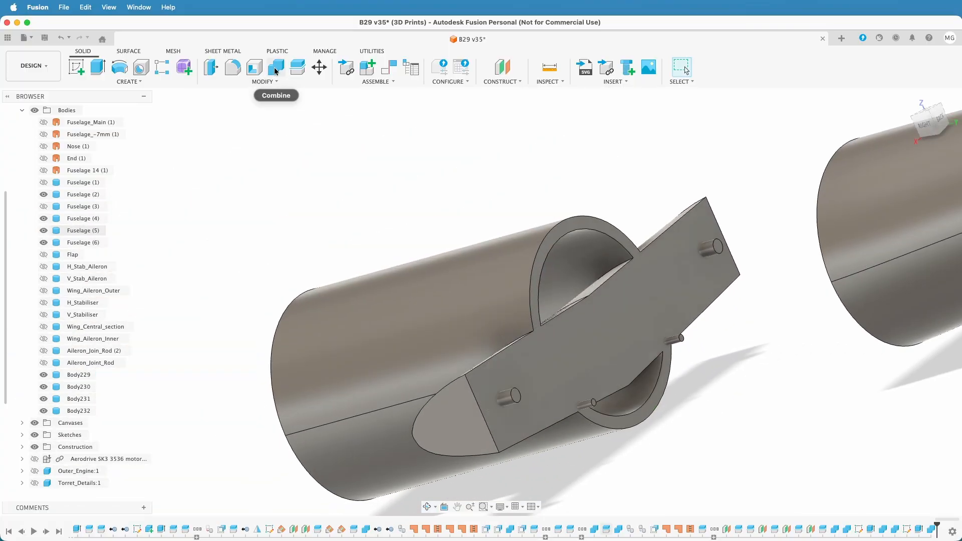
Cut the four pin bodies out of Fuselage (2) with Combine, without keeping the tool bodies
{"action": "left_click", "coordinate": [274, 74]}
{"action": "left_click", "coordinate": [657, 279]}
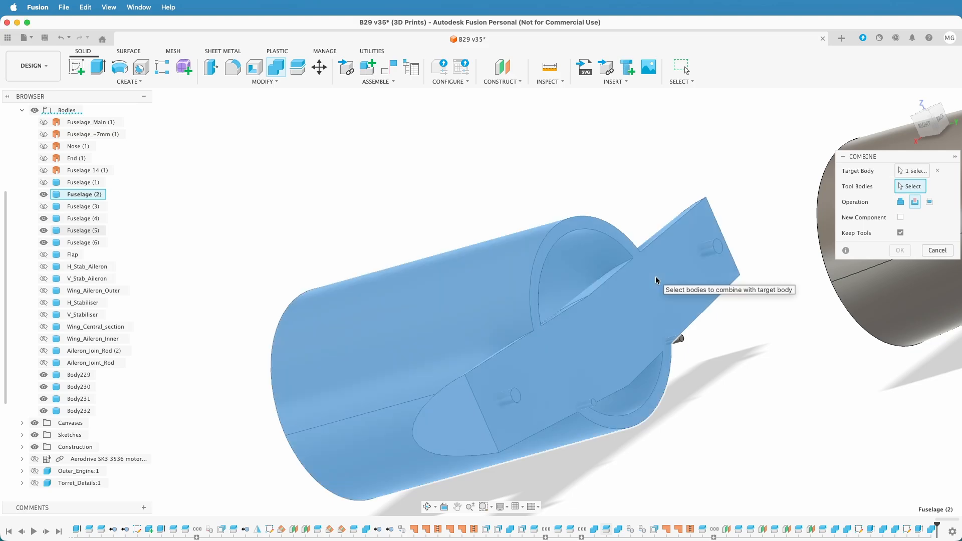
{"action": "left_click", "coordinate": [704, 249]}
{"action": "left_click", "coordinate": [677, 343]}
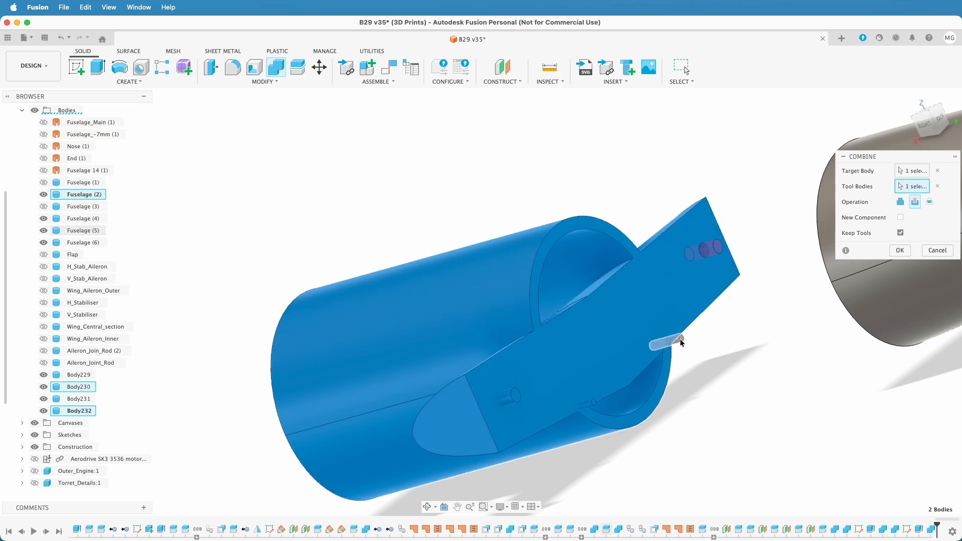
{"action": "left_click", "coordinate": [593, 403]}
{"action": "left_click", "coordinate": [516, 397]}
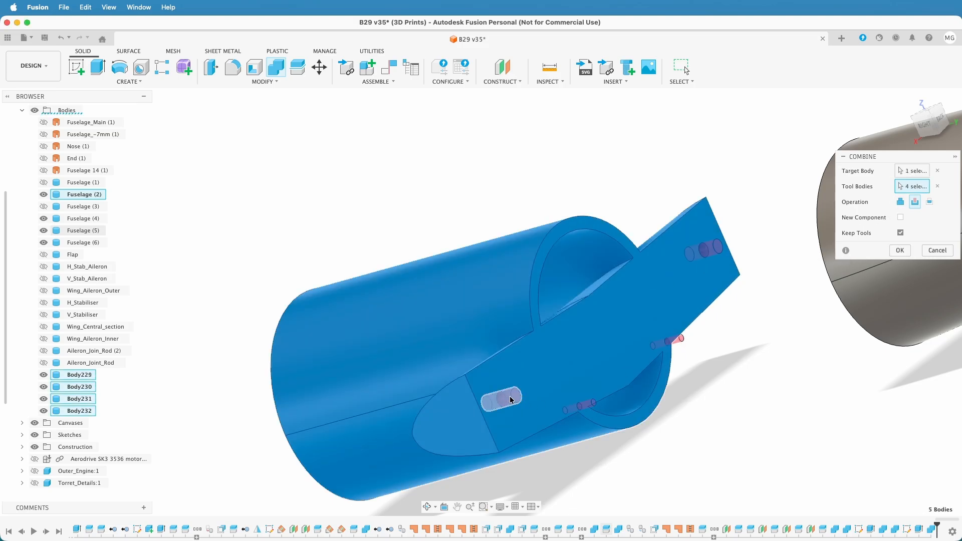
{"action": "left_click", "coordinate": [900, 233]}
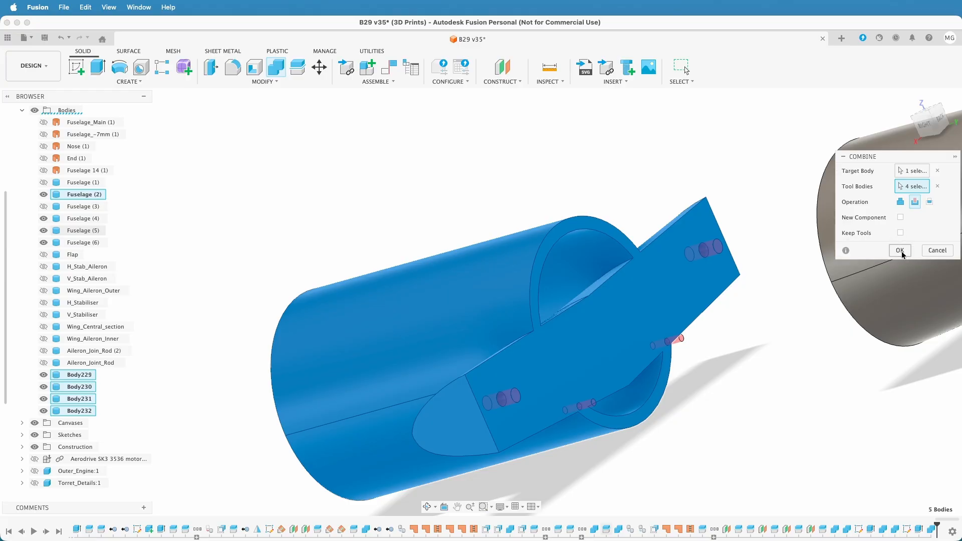
{"action": "left_click", "coordinate": [900, 251]}
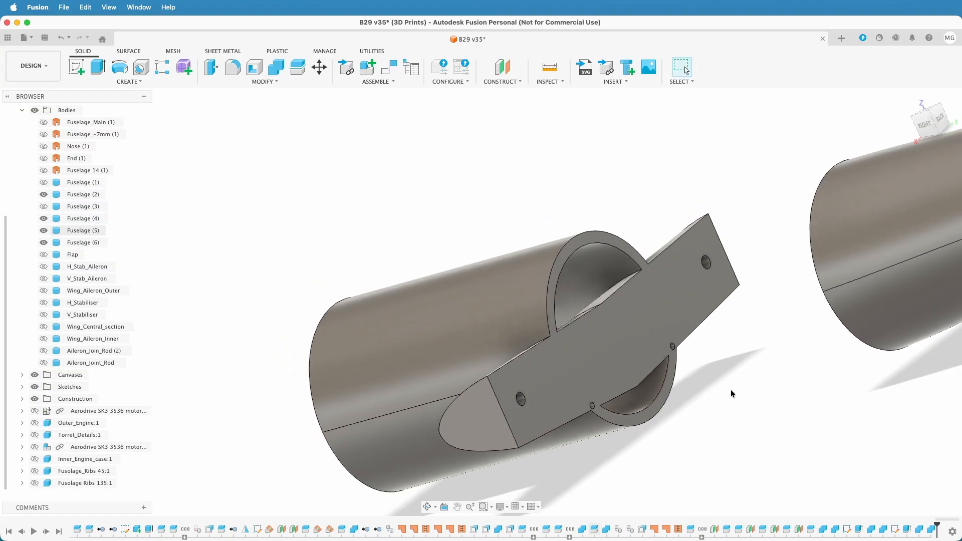
Hide Fuselage (2), keep Fuselage (3) hidden, and bring the open front end of Fuselage (4) into view
{"action": "middle_click_drag", "start_coordinate": [730, 389], "coordinate": [786, 367], "text": "shift"}
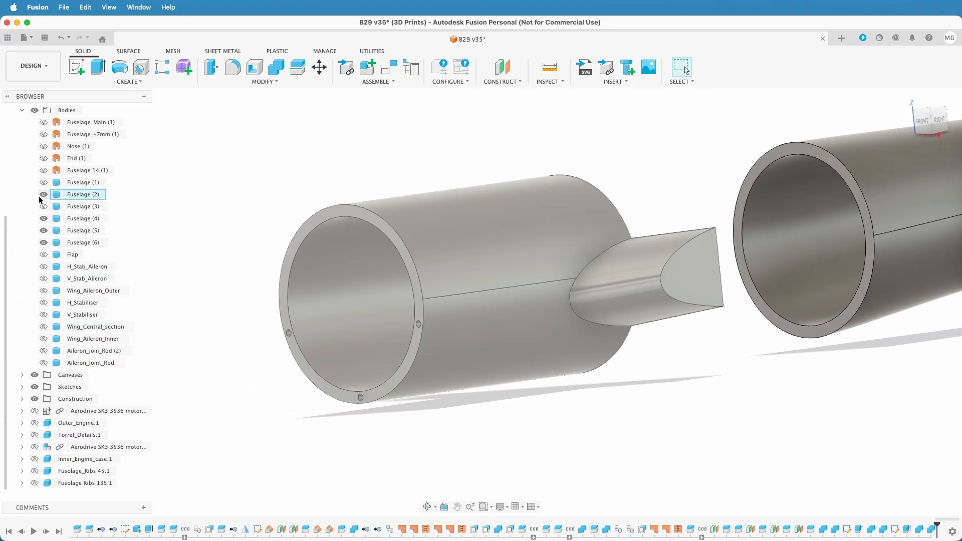
{"action": "left_click", "coordinate": [44, 195]}
{"action": "left_click", "coordinate": [43, 207]}
{"action": "left_click", "coordinate": [44, 206]}
{"action": "middle_click_drag", "start_coordinate": [554, 281], "coordinate": [509, 326], "text": "shift"}
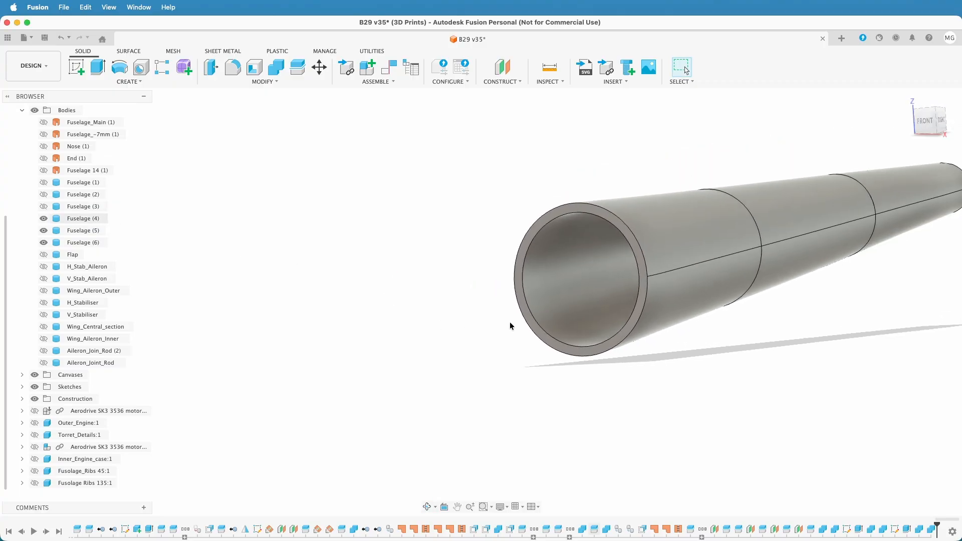
Start a sketch on the front end face of Fuselage (4) and project that ring-shaped face into it
{"action": "left_click", "coordinate": [924, 120]}
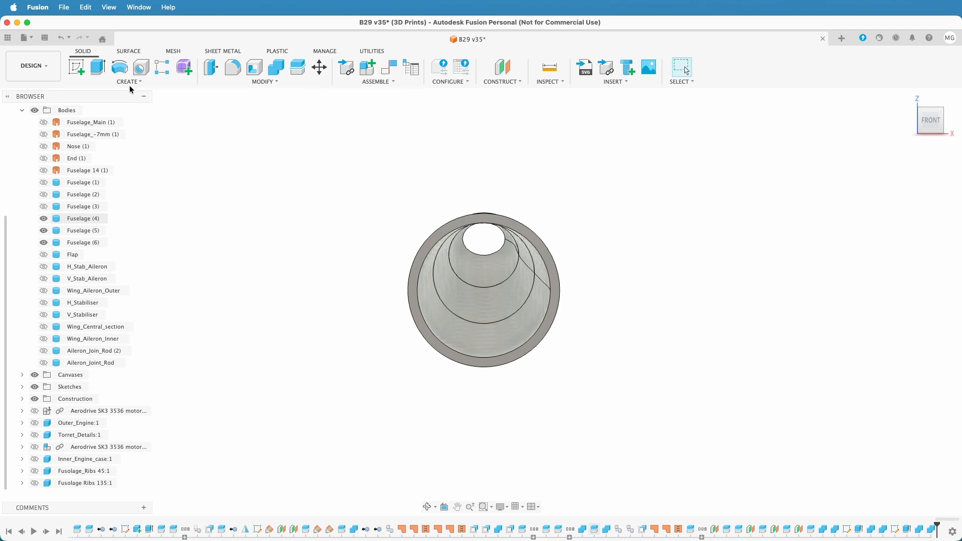
{"action": "left_click", "coordinate": [76, 67]}
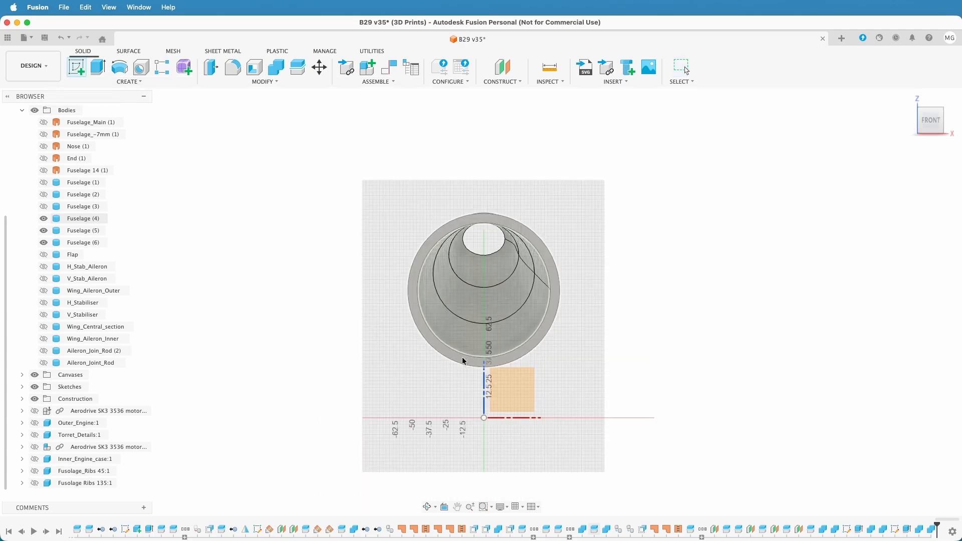
{"action": "left_click", "coordinate": [464, 363]}
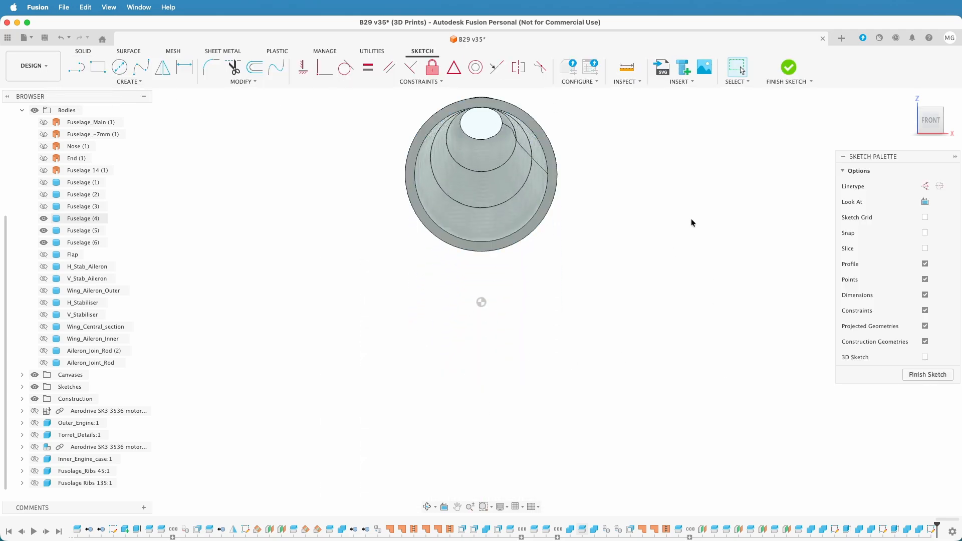
{"action": "key", "text": "p"}
{"action": "scroll", "coordinate": [522, 188], "scroll_direction": "up", "scroll_amount": 3}
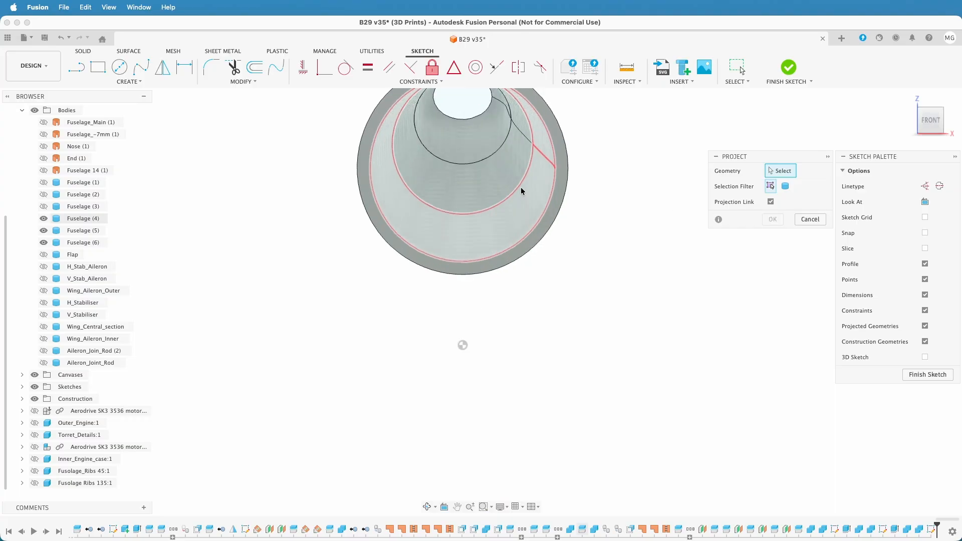
{"action": "left_click", "coordinate": [558, 197]}
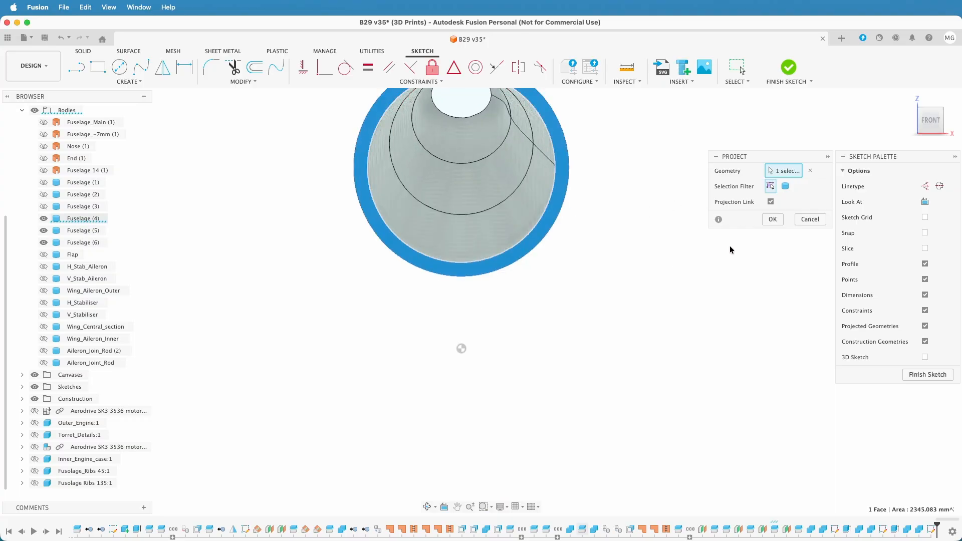
{"action": "left_click", "coordinate": [772, 220]}
Offset the projected outer edge of the fuselage ring by -3.5 mm, toward the inside of the wall
{"action": "middle_click_drag", "start_coordinate": [731, 246], "coordinate": [791, 370]}
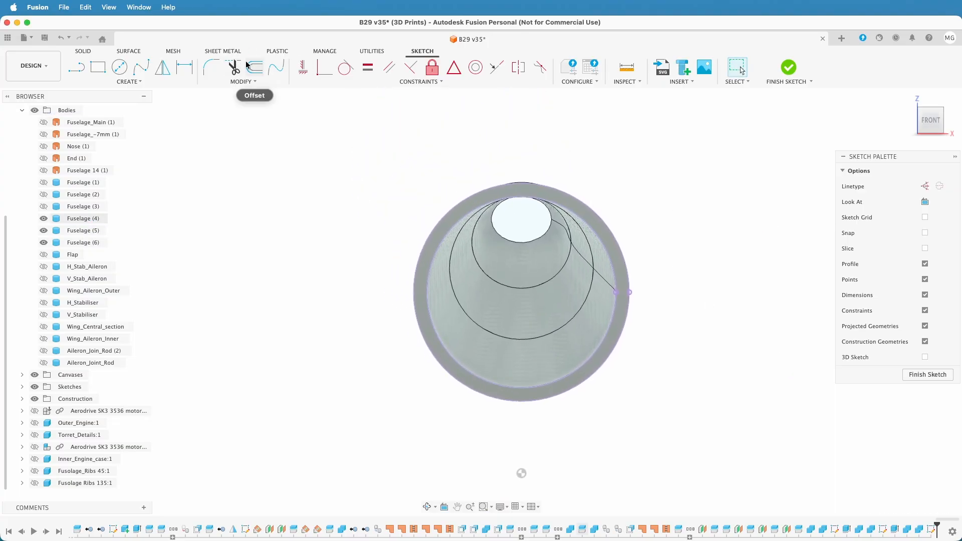
{"action": "left_click", "coordinate": [253, 66]}
{"action": "left_click", "coordinate": [457, 203]}
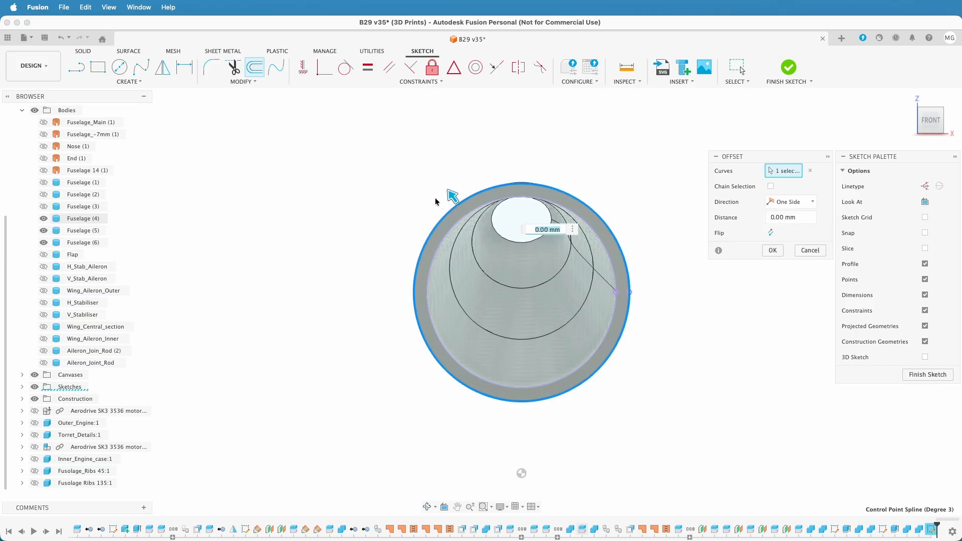
{"action": "type", "text": "-3.5"}
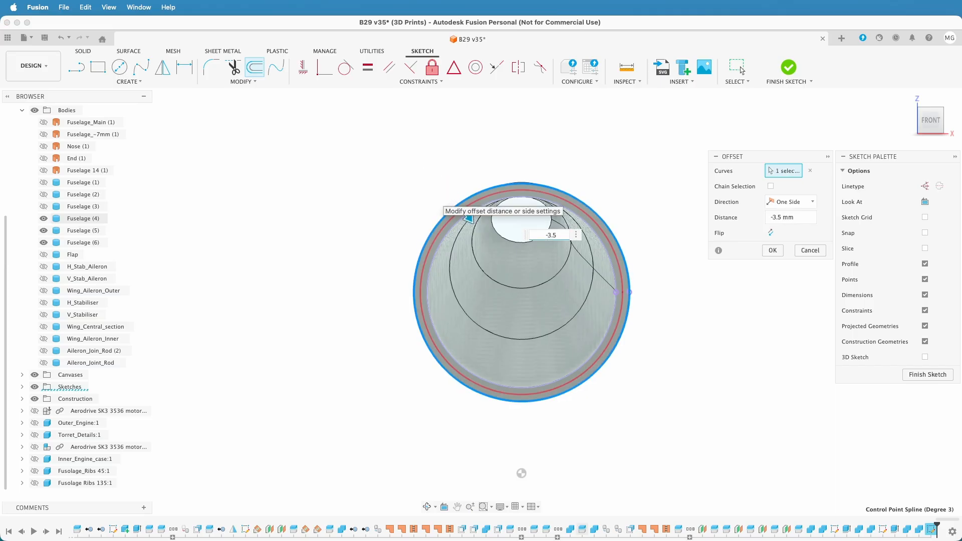
{"action": "key", "text": "Return"}
{"action": "scroll", "coordinate": [464, 206], "scroll_direction": "up", "scroll_amount": 3}
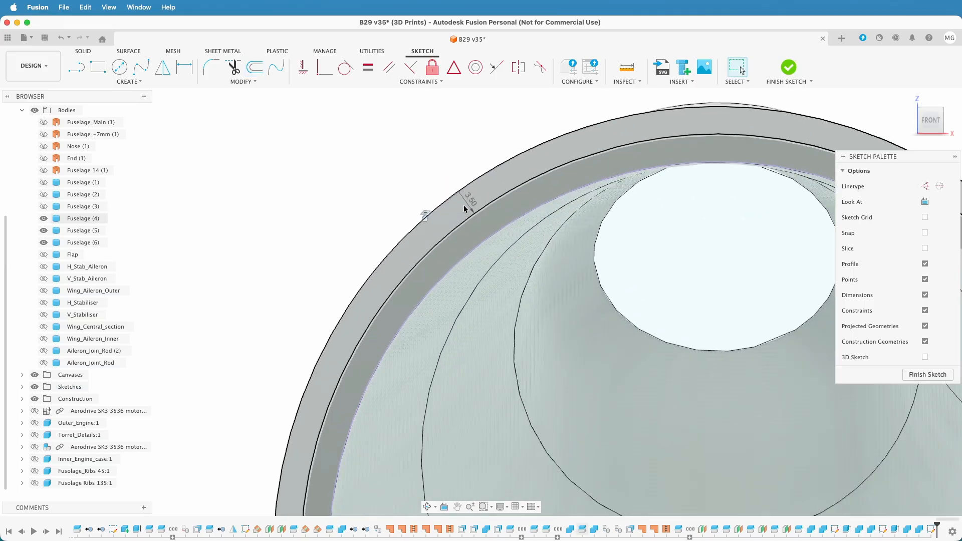
{"action": "scroll", "coordinate": [464, 206], "scroll_direction": "down", "scroll_amount": 8}
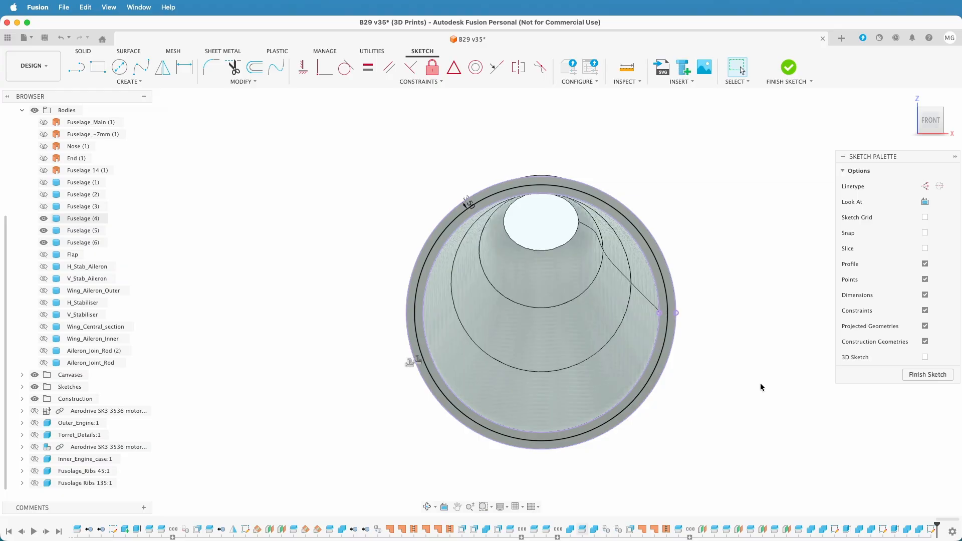
Draw a horizontal construction line across the full width of the fuselage ring, between its outer edge's side points
{"action": "left_click", "coordinate": [76, 67]}
{"action": "left_click", "coordinate": [925, 186]}
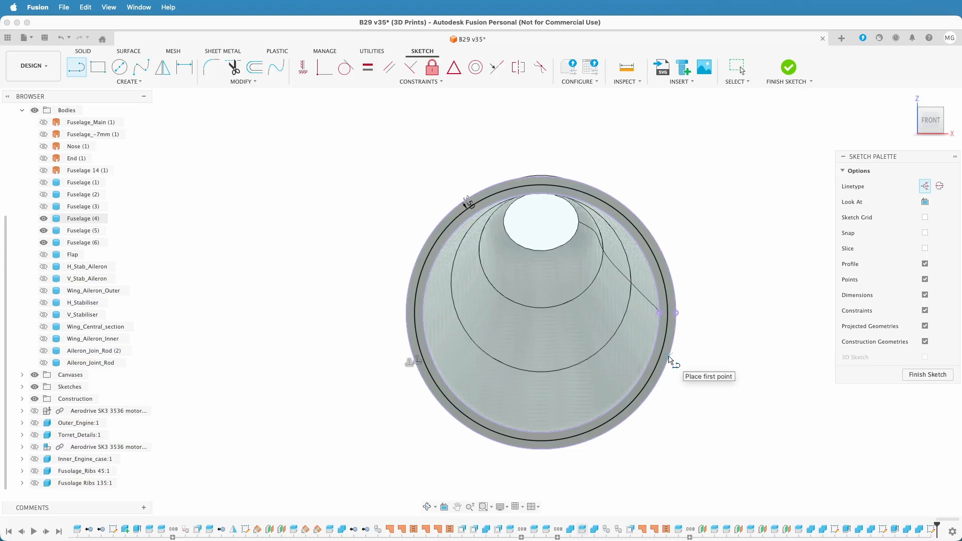
{"action": "left_click", "coordinate": [676, 314]}
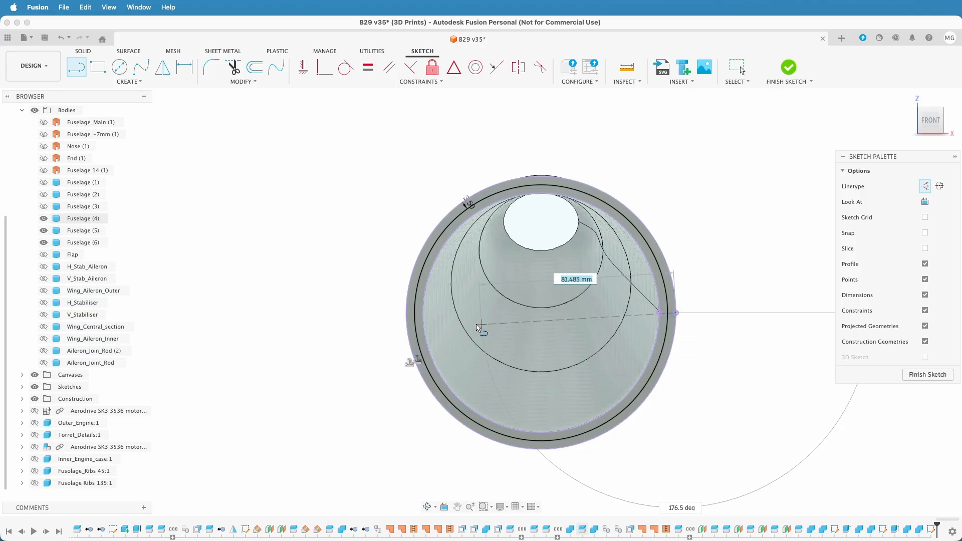
{"action": "double_click", "coordinate": [407, 313]}
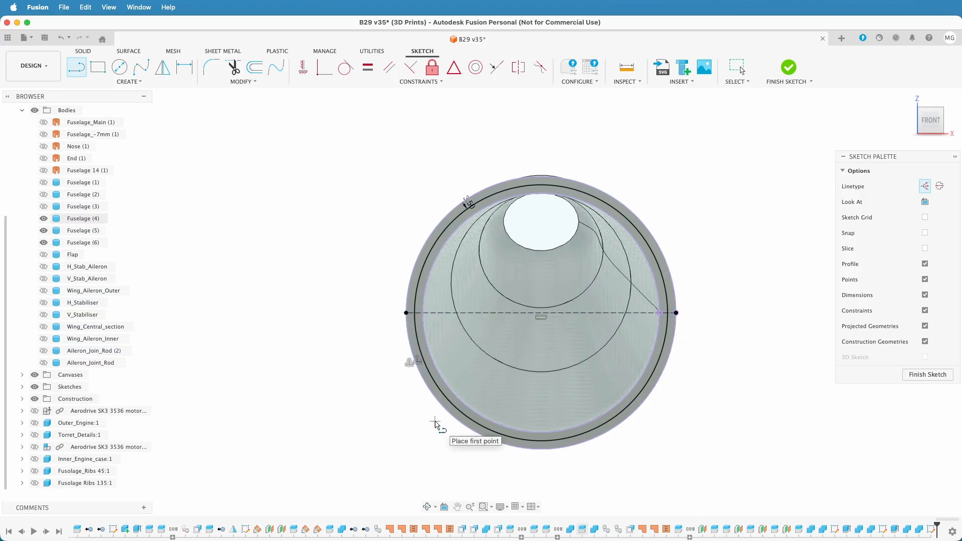
Draw vertical construction lines from the horizontal line's midpoint down and up to the 3.5 mm offset curve
{"action": "left_click", "coordinate": [541, 313]}
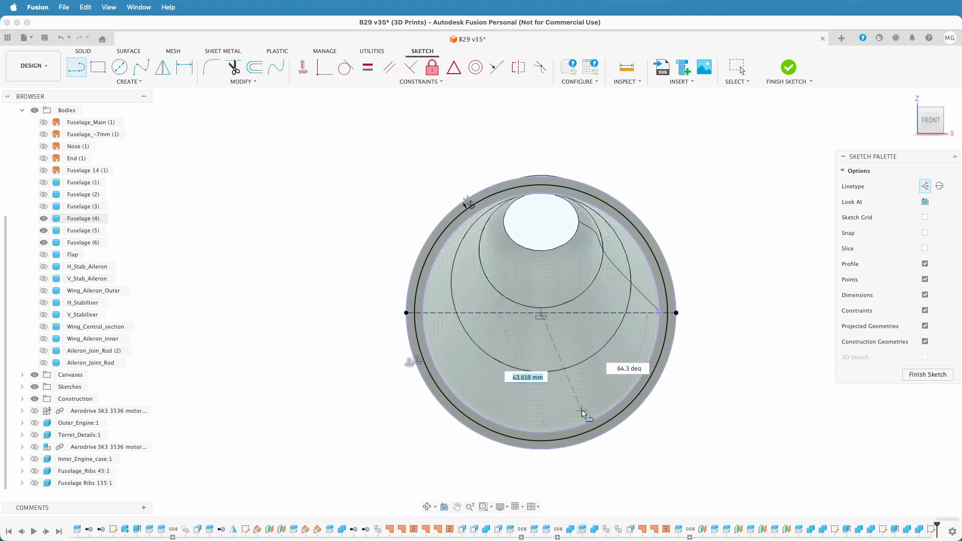
{"action": "left_click", "coordinate": [541, 443]}
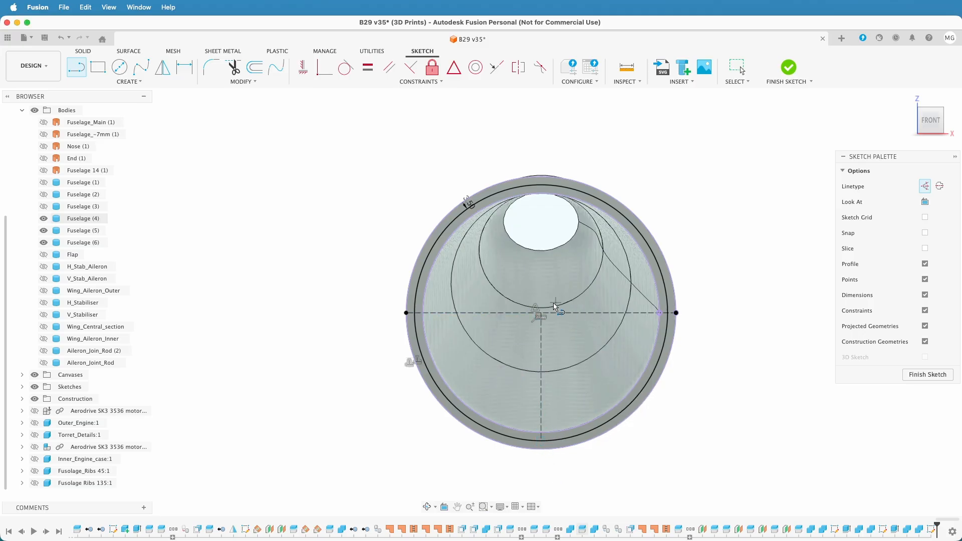
{"action": "left_click", "coordinate": [541, 314]}
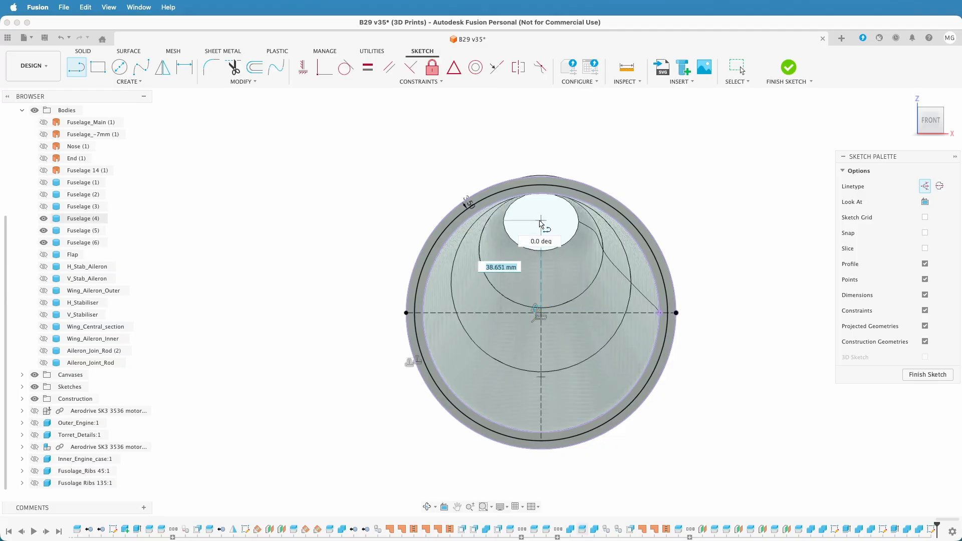
{"action": "left_click", "coordinate": [544, 189]}
{"action": "key", "text": "Escape"}
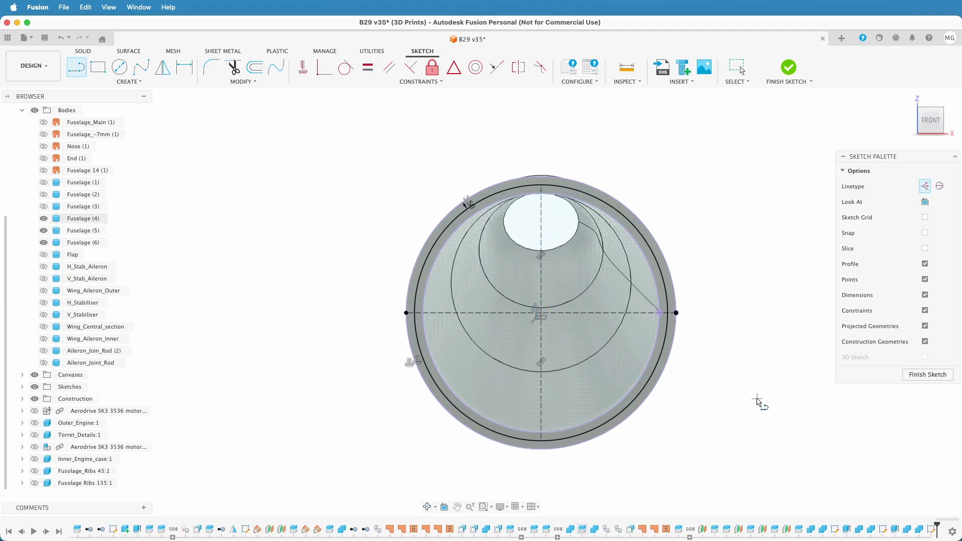
{"action": "left_click", "coordinate": [120, 68]}
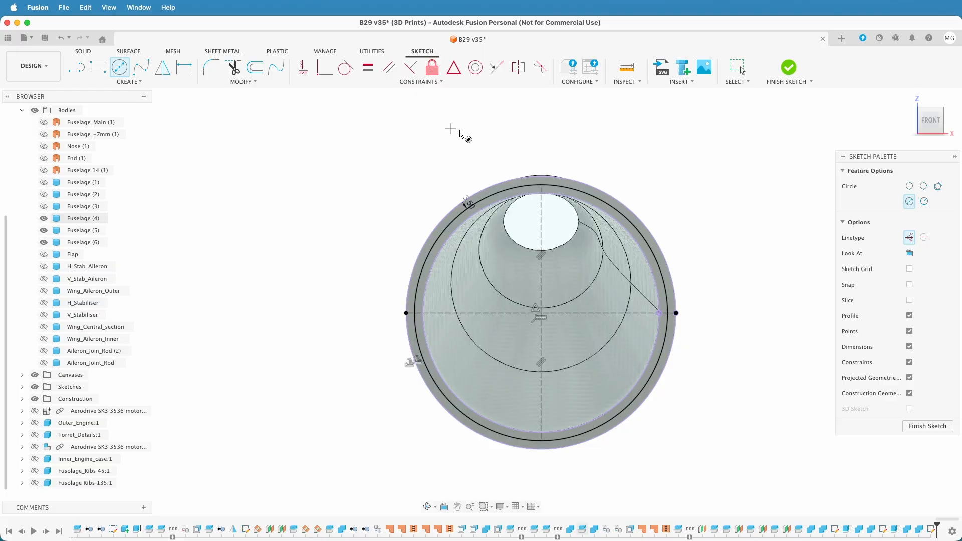
{"action": "scroll", "coordinate": [542, 195], "scroll_direction": "up", "scroll_amount": 3}
{"action": "left_click", "coordinate": [539, 190]}
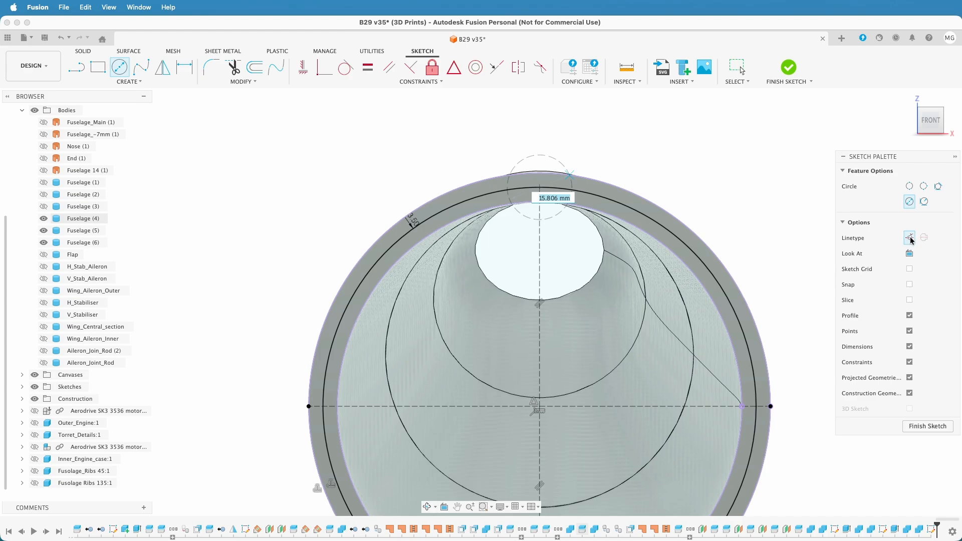
{"action": "key", "text": "Escape"}
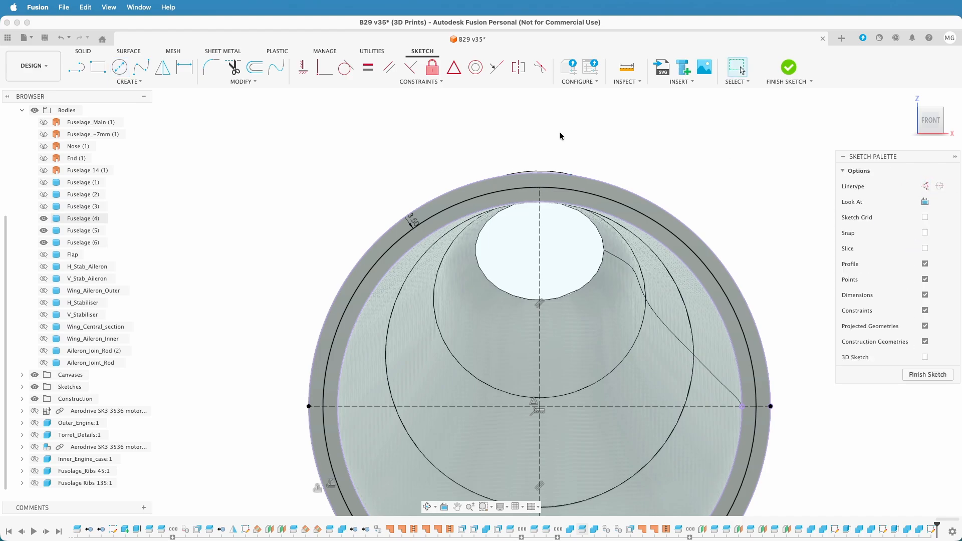
Sketch a 4 mm diameter circle centred where the vertical construction line meets the offset curve at the ring's top
{"action": "left_click", "coordinate": [119, 66]}
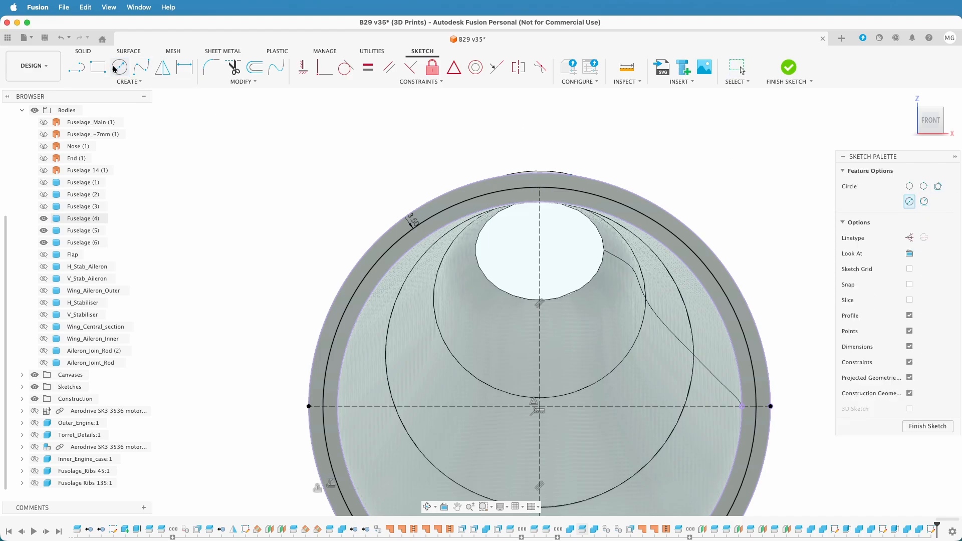
{"action": "left_click", "coordinate": [539, 188]}
{"action": "type", "text": "4"}
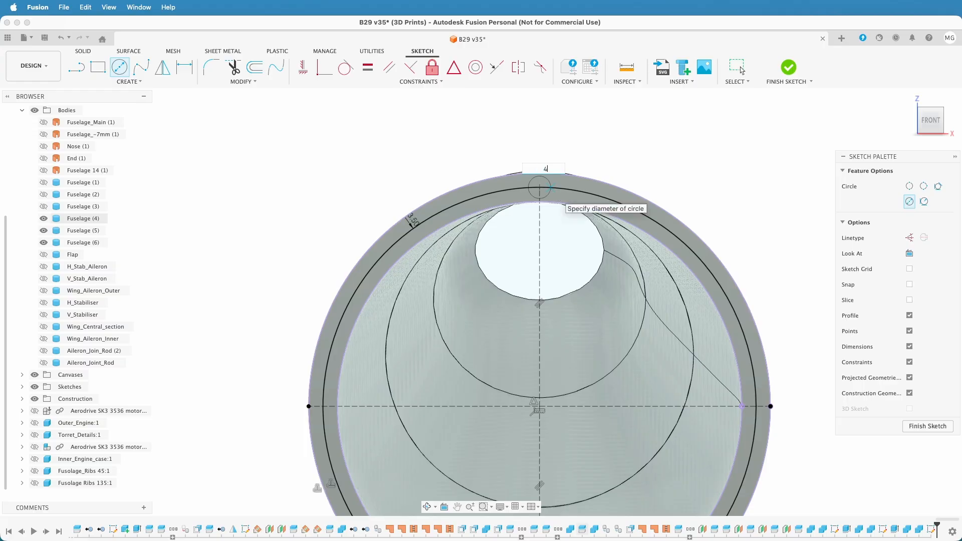
{"action": "key", "text": "Return"}
{"action": "scroll", "coordinate": [594, 370], "scroll_direction": "down", "scroll_amount": 4}
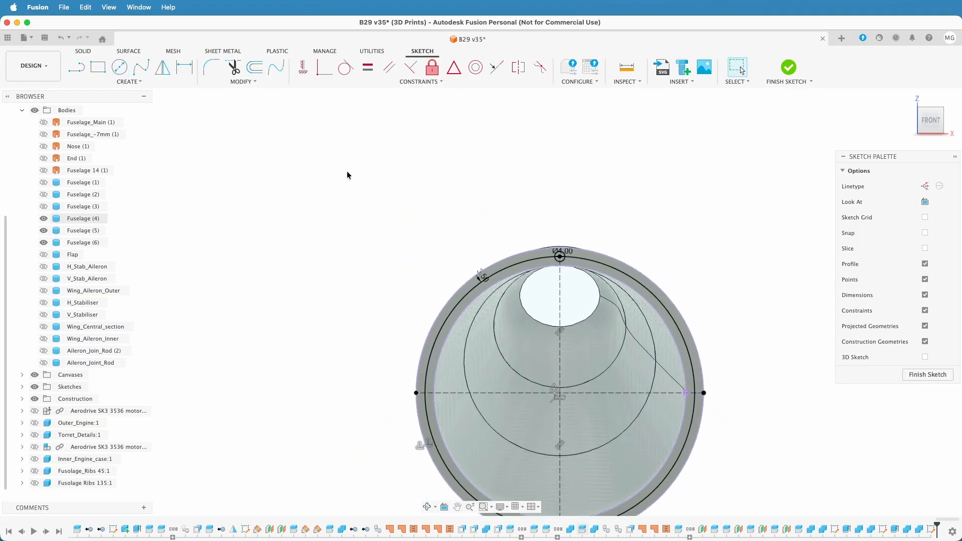
Sketch 4 mm diameter circles at the left and right intersections of the horizontal construction line with the offset curve
{"action": "left_click", "coordinate": [119, 66]}
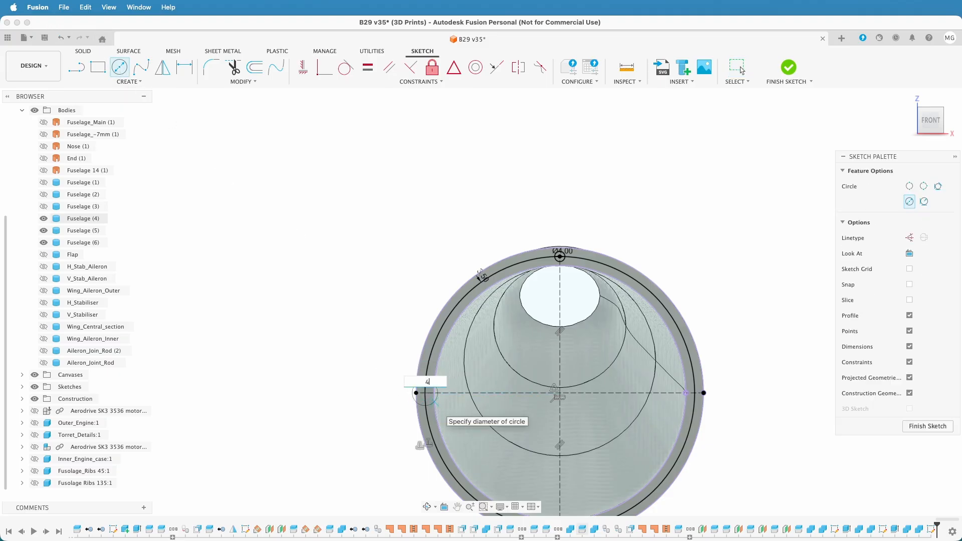
{"action": "key", "text": "Escape"}
{"action": "key", "text": "c"}
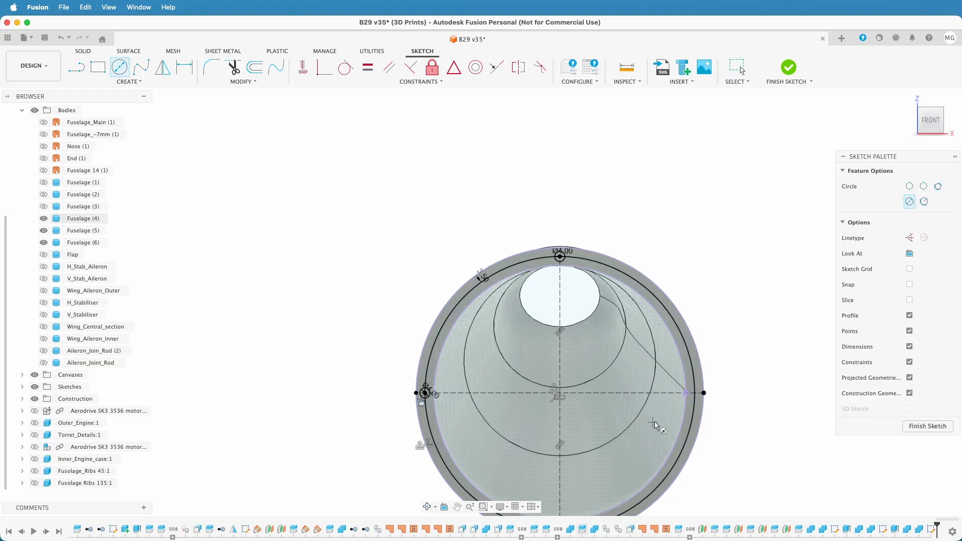
{"action": "left_click", "coordinate": [694, 393]}
{"action": "type", "text": "4"}
{"action": "key", "text": "Return"}
{"action": "key", "text": "Escape"}
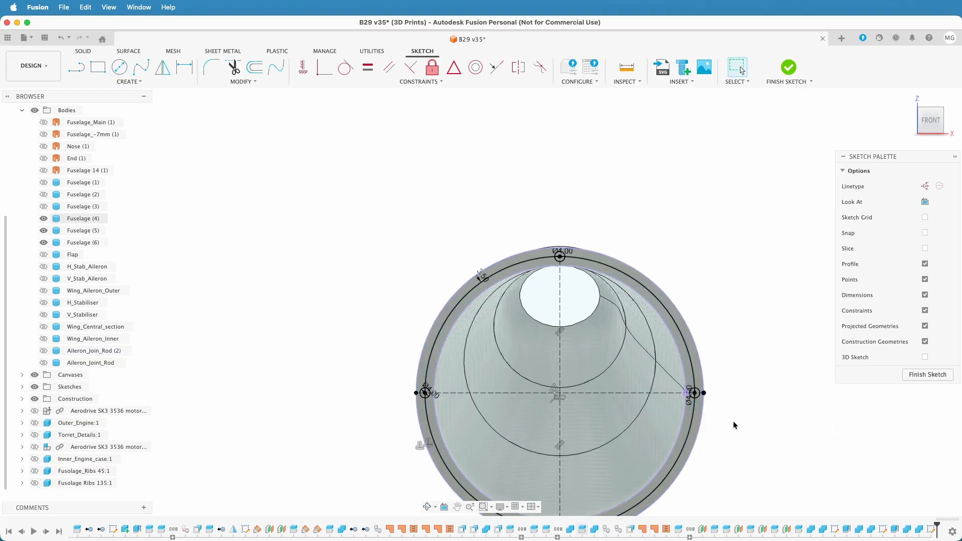
Sketch a 4 mm diameter circle where the vertical construction line meets the offset curve at the ring's bottom, and finish the sketch
{"action": "middle_click_drag", "start_coordinate": [732, 423], "coordinate": [721, 119]}
{"action": "key", "text": "c"}
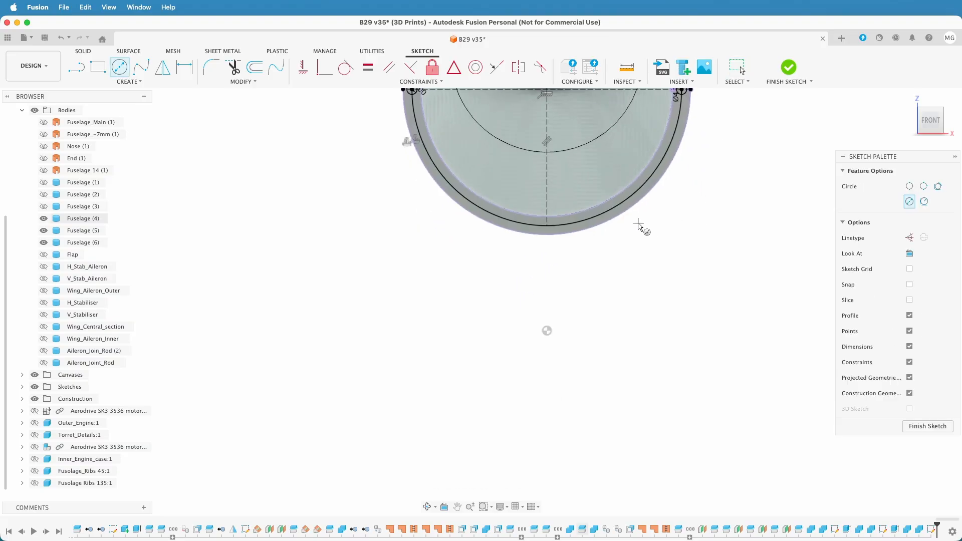
{"action": "left_click", "coordinate": [547, 226]}
{"action": "type", "text": "4"}
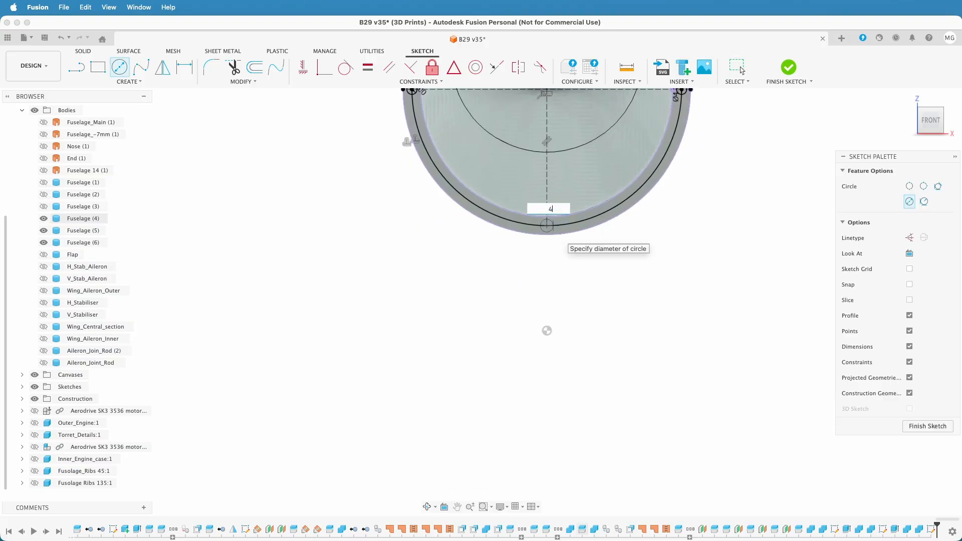
{"action": "key", "text": "Return"}
{"action": "key", "text": "Escape"}
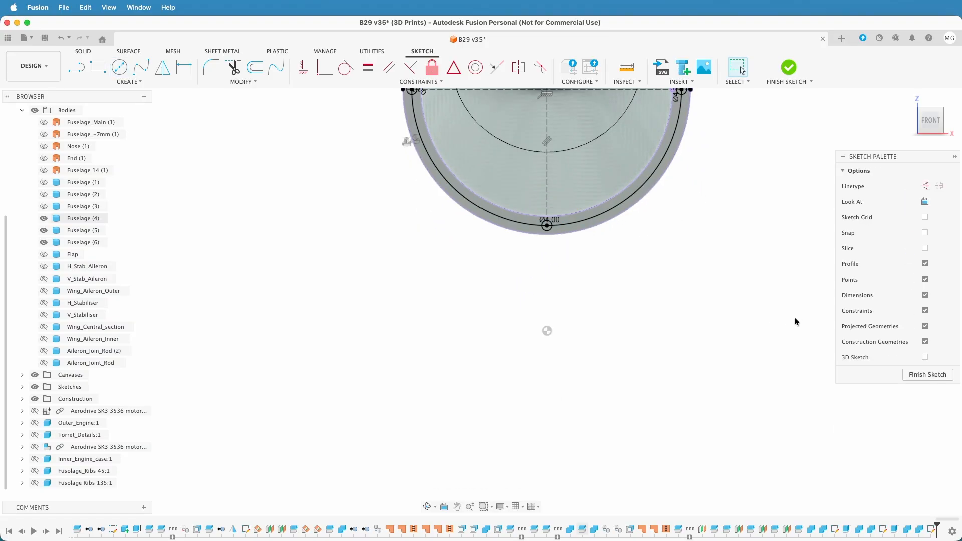
{"action": "left_click", "coordinate": [946, 376]}
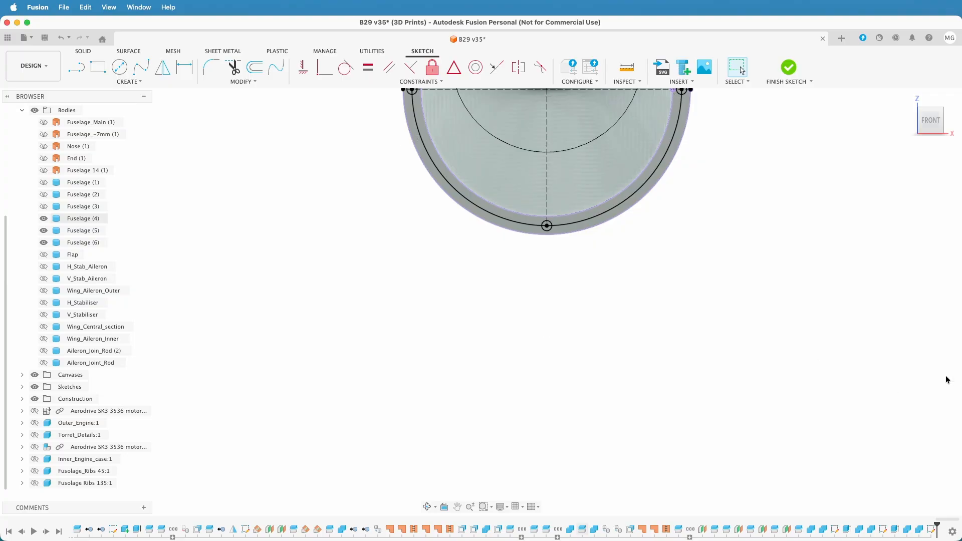
Select both half-profiles of the pin circle at the ring's top and of the one on its right side
{"action": "scroll", "coordinate": [720, 318], "scroll_direction": "down", "scroll_amount": 3}
{"action": "middle_click_drag", "start_coordinate": [718, 311], "coordinate": [670, 412]}
{"action": "scroll", "coordinate": [681, 375], "scroll_direction": "up", "scroll_amount": 2}
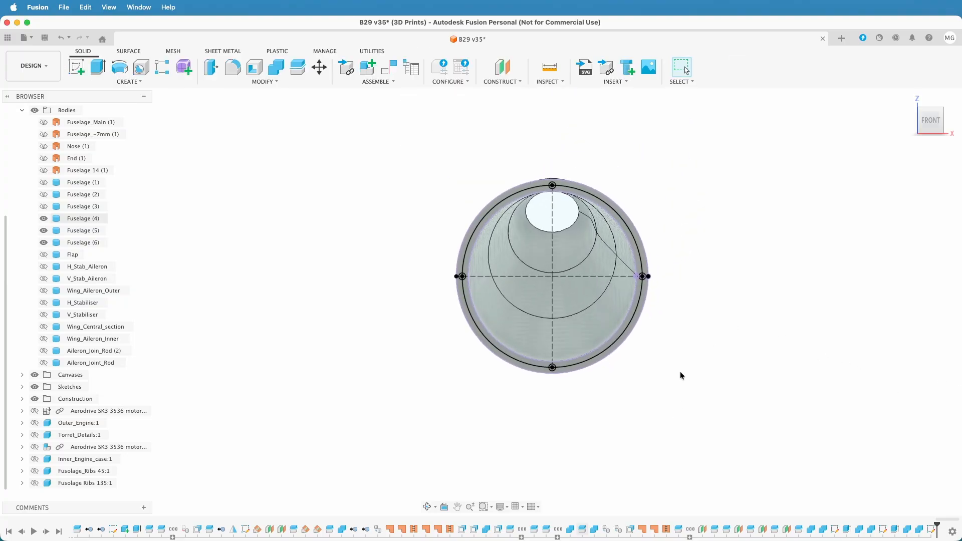
{"action": "scroll", "coordinate": [560, 292], "scroll_direction": "up", "scroll_amount": 5}
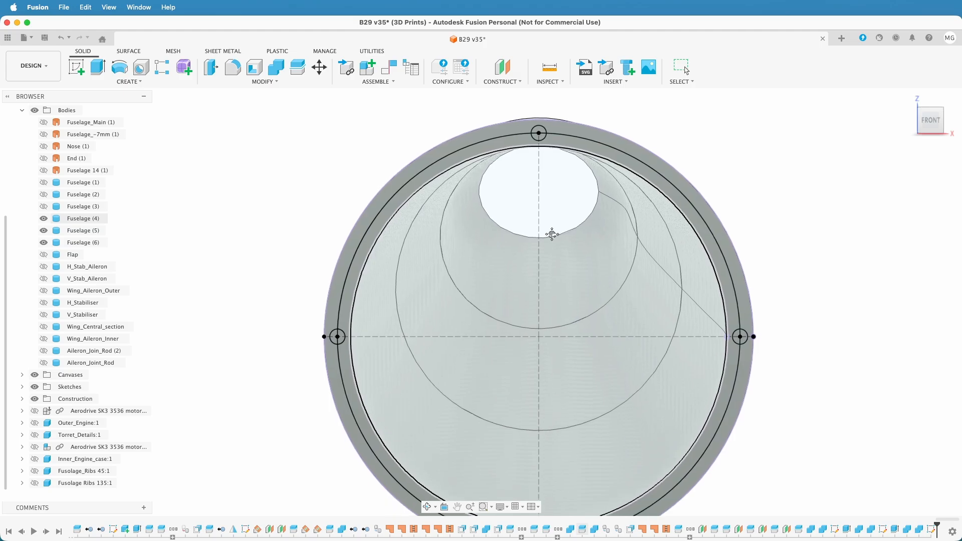
{"action": "left_click", "coordinate": [538, 130]}
{"action": "left_click", "coordinate": [752, 134]}
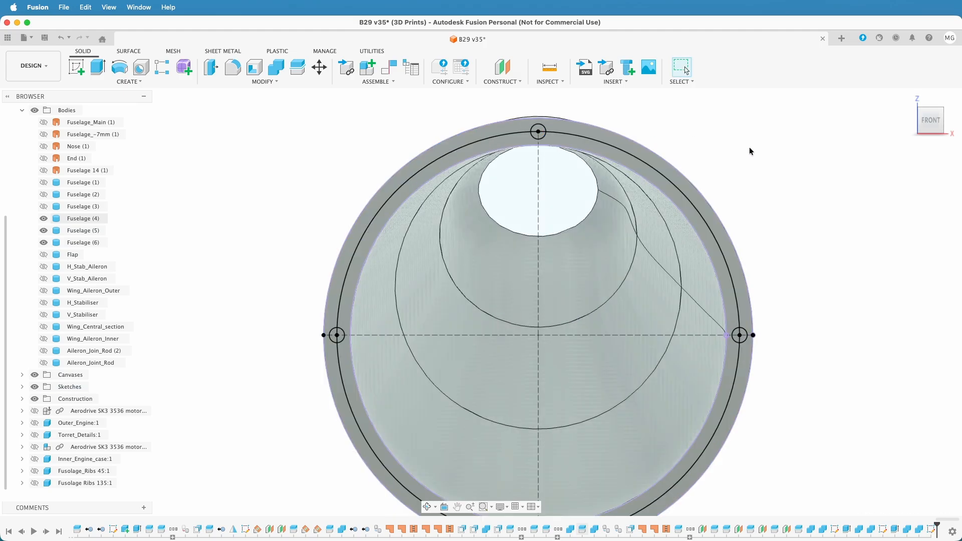
{"action": "scroll", "coordinate": [749, 147], "scroll_direction": "up", "scroll_amount": 6}
{"action": "scroll", "coordinate": [745, 154], "scroll_direction": "down", "scroll_amount": 6}
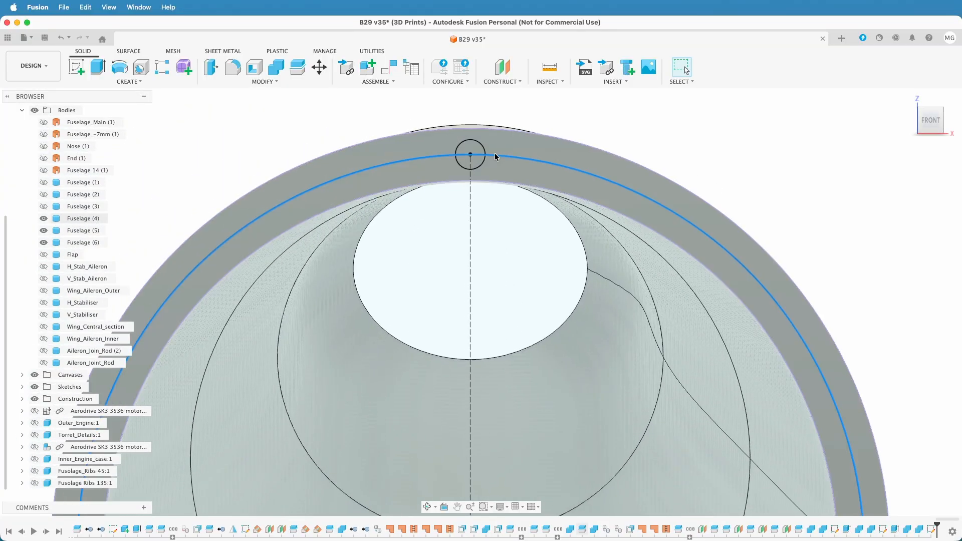
{"action": "left_click", "coordinate": [476, 148]}
{"action": "left_click", "coordinate": [475, 160], "text": "shift"}
{"action": "scroll", "coordinate": [607, 235], "scroll_direction": "down", "scroll_amount": 3}
{"action": "scroll", "coordinate": [607, 236], "scroll_direction": "down", "scroll_amount": 3}
{"action": "scroll", "coordinate": [657, 350], "scroll_direction": "up", "scroll_amount": 6}
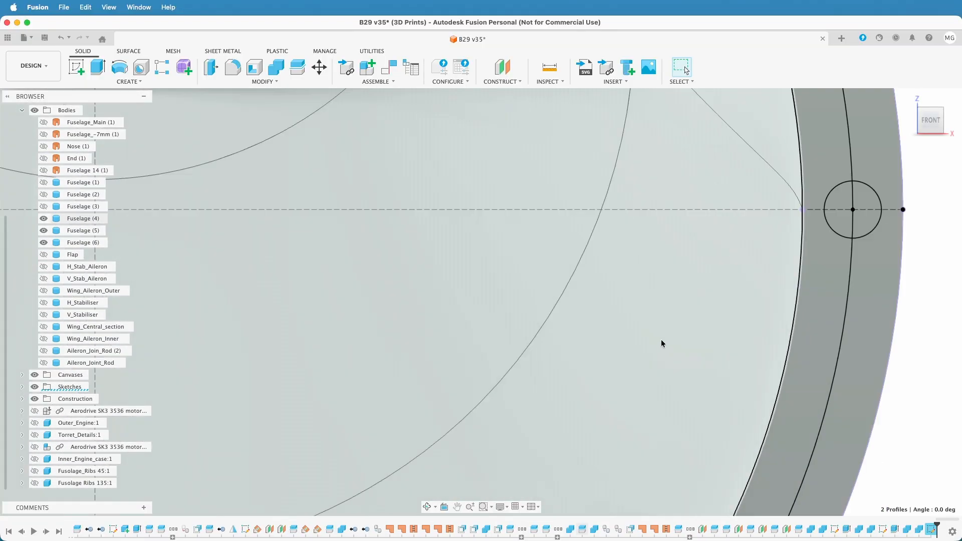
{"action": "left_click", "coordinate": [860, 221], "text": "shift"}
{"action": "left_click", "coordinate": [846, 226], "text": "shift"}
{"action": "scroll", "coordinate": [658, 334], "scroll_direction": "down", "scroll_amount": 5}
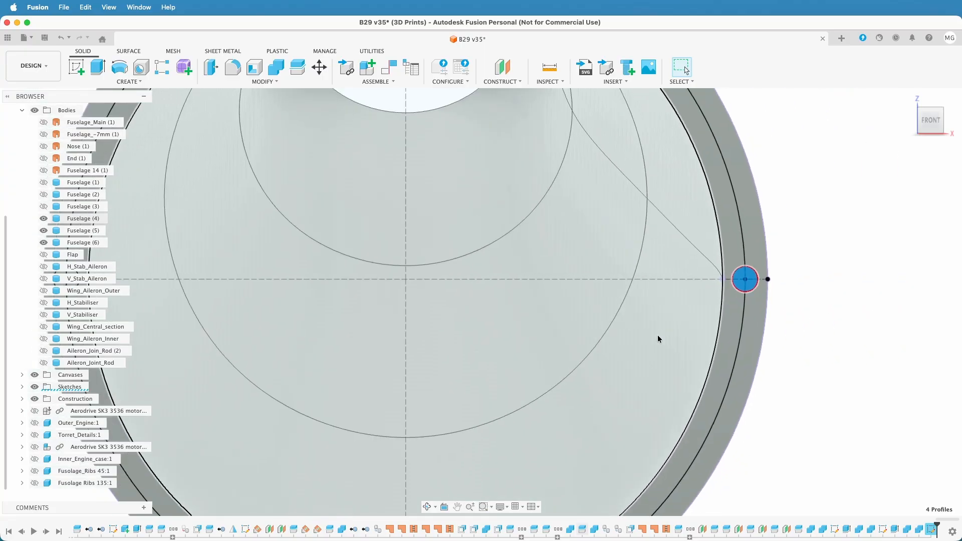
Add both half-profiles of the ring's left and bottom pin circles to the selection
{"action": "scroll", "coordinate": [317, 329], "scroll_direction": "up", "scroll_amount": 8}
{"action": "left_click", "coordinate": [657, 216], "text": "shift"}
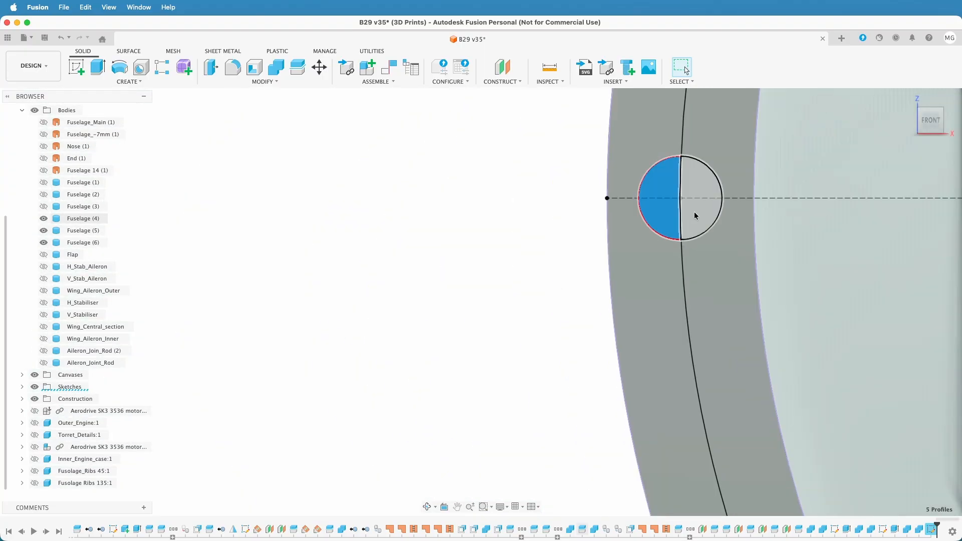
{"action": "left_click", "coordinate": [695, 216], "text": "shift"}
{"action": "scroll", "coordinate": [508, 323], "scroll_direction": "down", "scroll_amount": 4}
{"action": "scroll", "coordinate": [509, 328], "scroll_direction": "down", "scroll_amount": 3}
{"action": "middle_click_drag", "start_coordinate": [687, 404], "coordinate": [579, 219]}
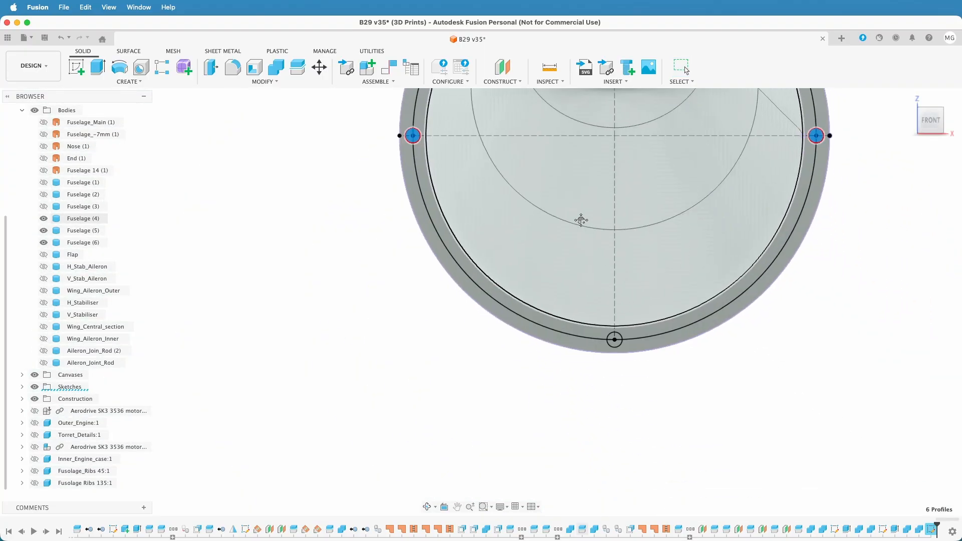
{"action": "scroll", "coordinate": [580, 356], "scroll_direction": "up", "scroll_amount": 8}
{"action": "left_click", "coordinate": [747, 220], "text": "shift"}
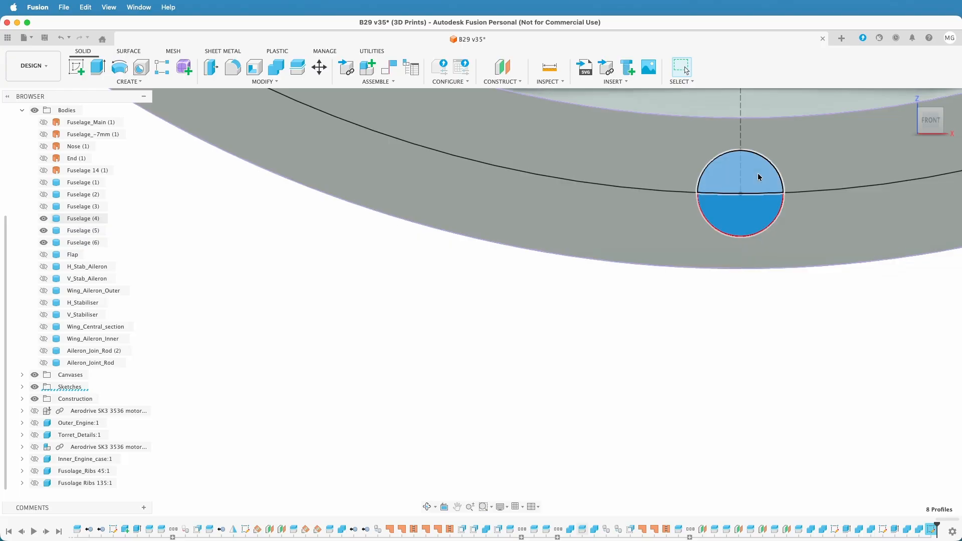
{"action": "left_click", "coordinate": [757, 176], "text": "shift"}
Extrude the selected pin circle profiles symmetrically by 10 mm as new bodies
{"action": "key", "text": "e"}
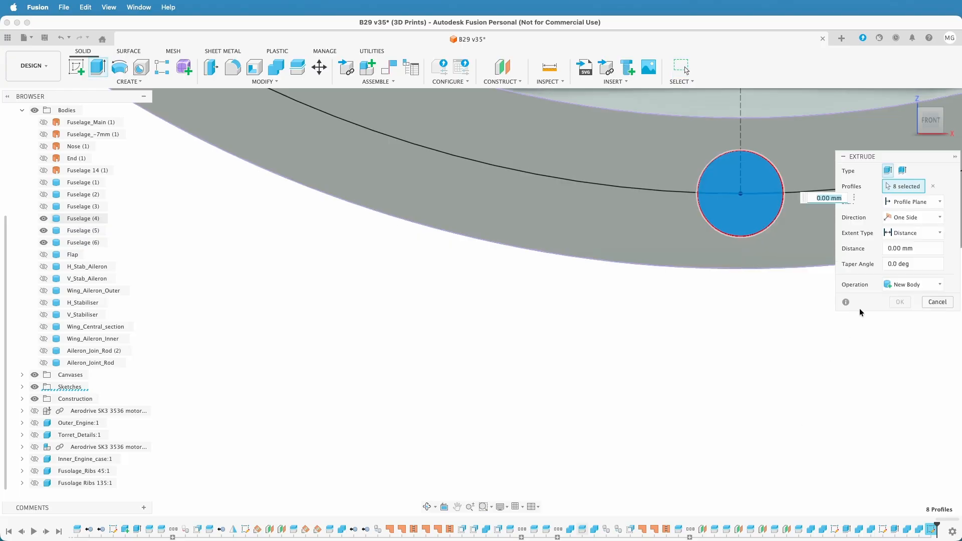
{"action": "left_click", "coordinate": [911, 217]}
{"action": "left_click", "coordinate": [909, 256]}
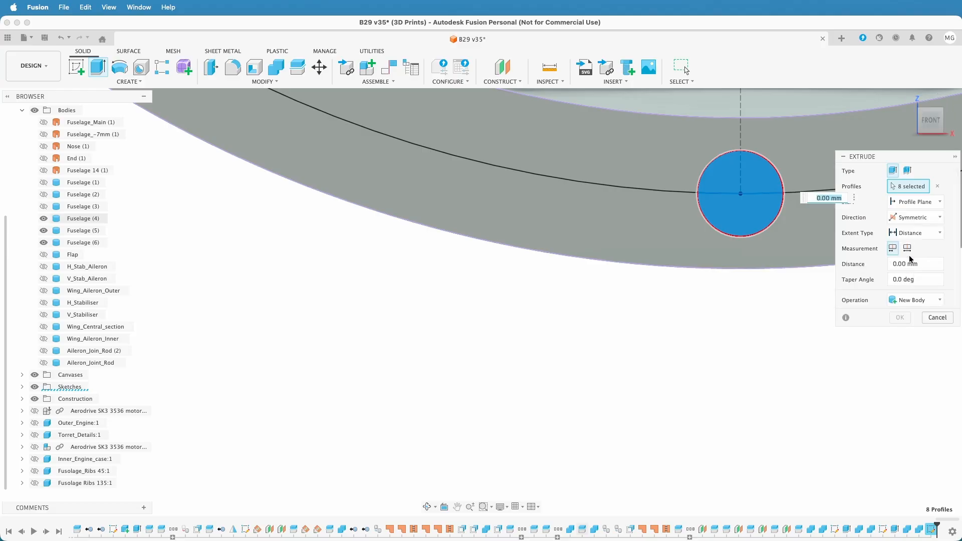
{"action": "type", "text": "10"}
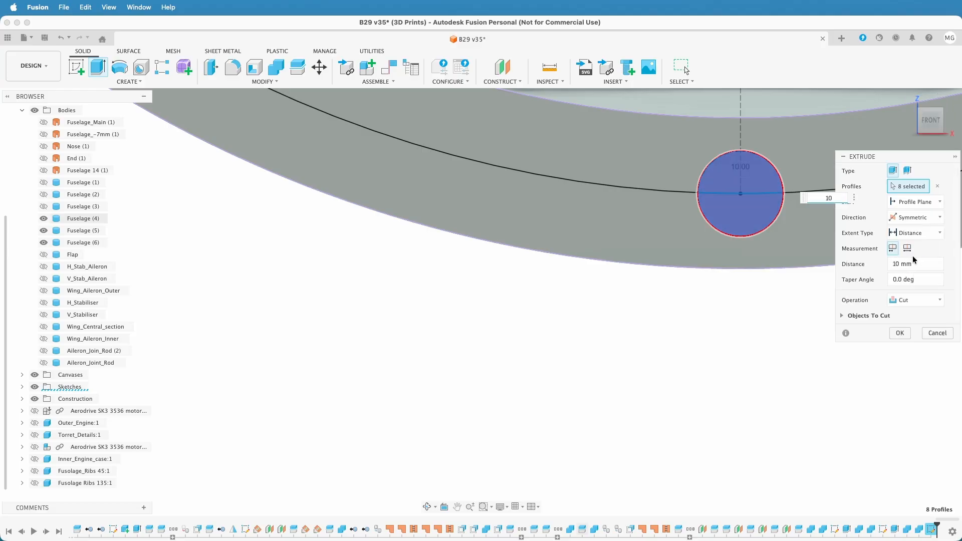
{"action": "left_click", "coordinate": [917, 301]}
{"action": "left_click", "coordinate": [909, 357]}
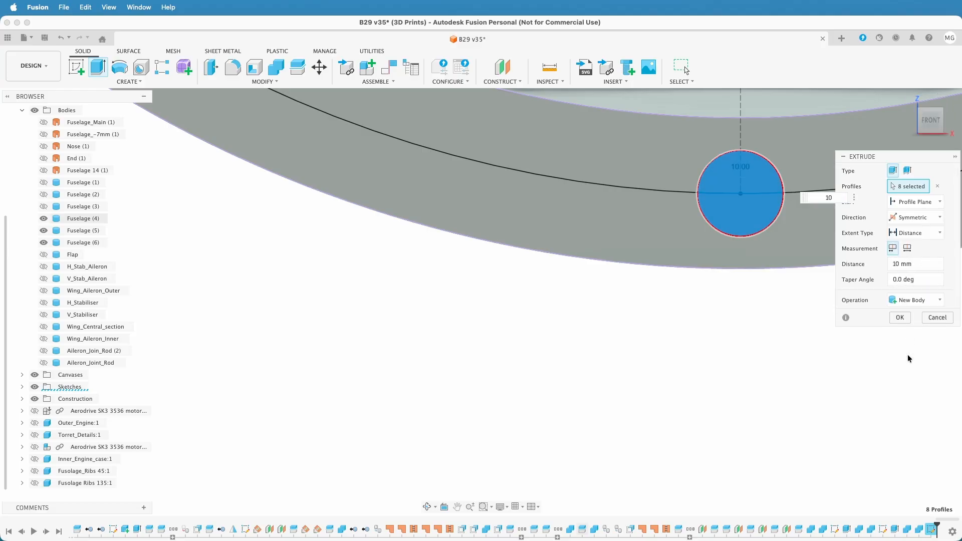
{"action": "left_click", "coordinate": [900, 317]}
{"action": "scroll", "coordinate": [858, 357], "scroll_direction": "down", "scroll_amount": 3}
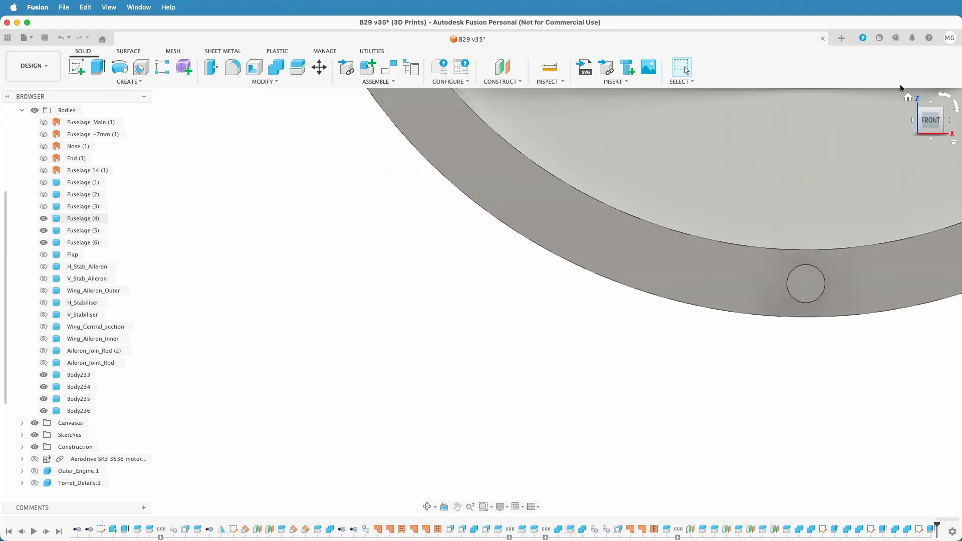
Cut the four pin bodies out of Fuselage (4) with Combine, keeping the tool bodies
{"action": "left_click", "coordinate": [948, 120]}
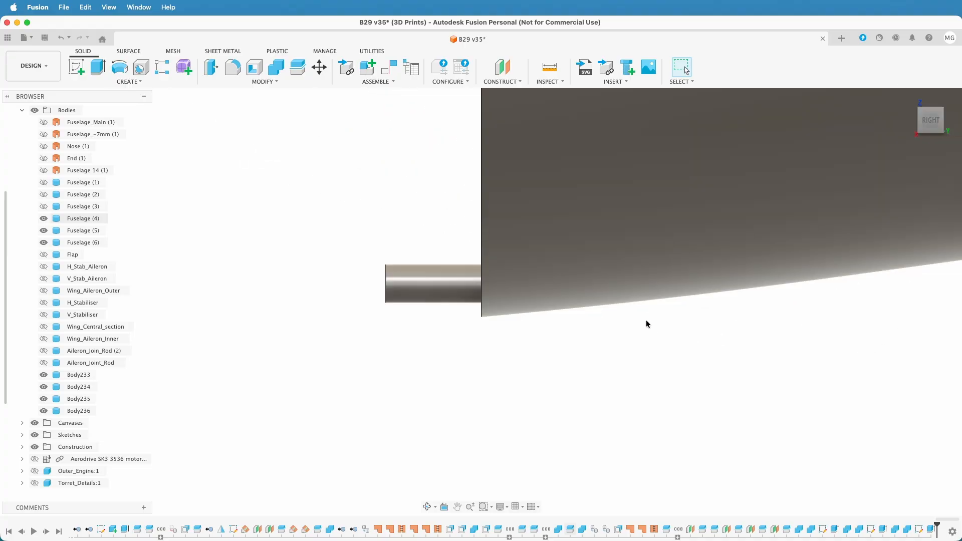
{"action": "left_click", "coordinate": [920, 122]}
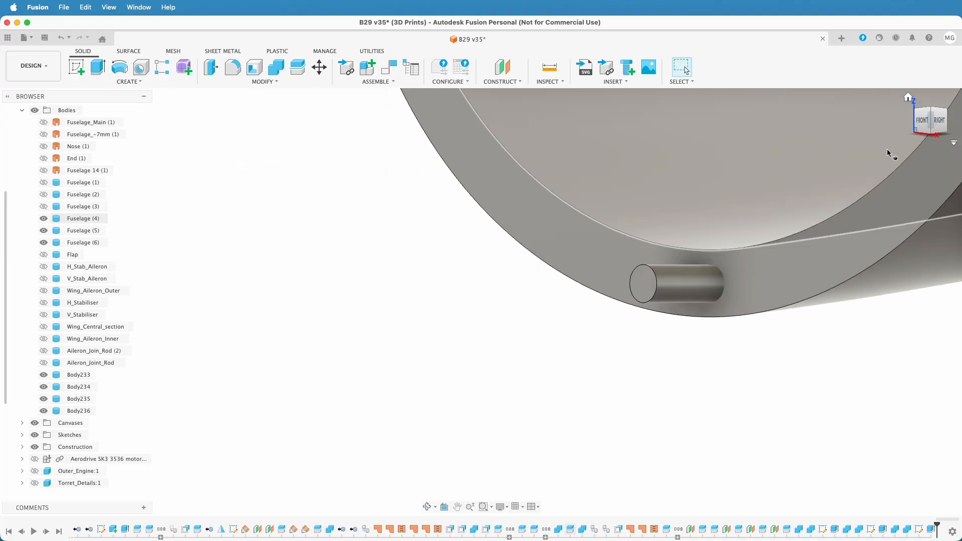
{"action": "scroll", "coordinate": [741, 311], "scroll_direction": "down", "scroll_amount": 5}
{"action": "middle_click_drag", "start_coordinate": [750, 374], "coordinate": [508, 475]}
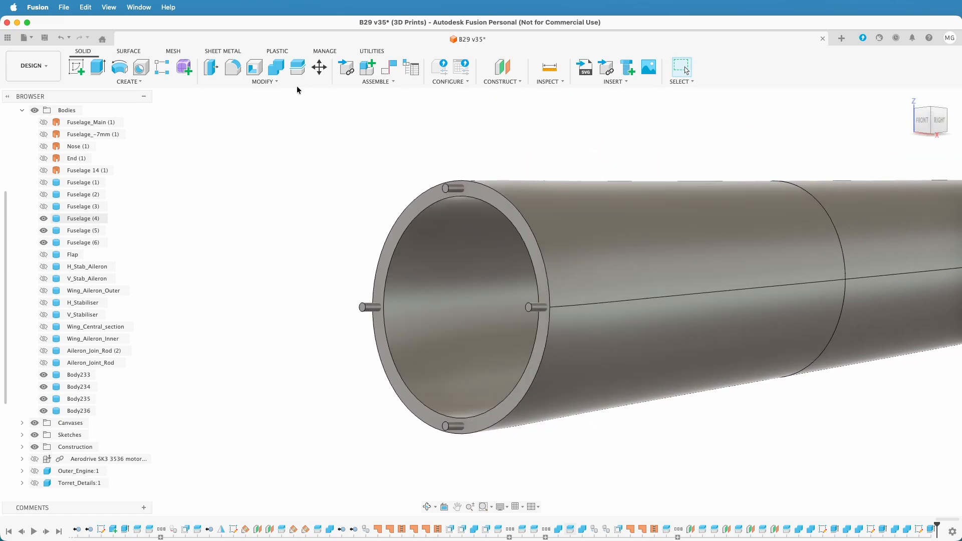
{"action": "left_click", "coordinate": [280, 70]}
{"action": "left_click", "coordinate": [600, 228]}
{"action": "left_click", "coordinate": [456, 189]}
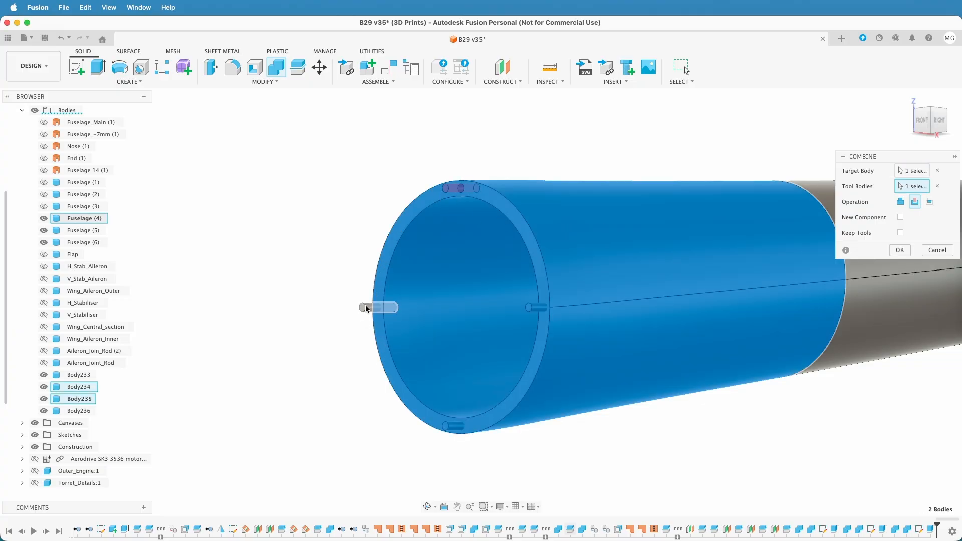
{"action": "left_click", "coordinate": [368, 309]}
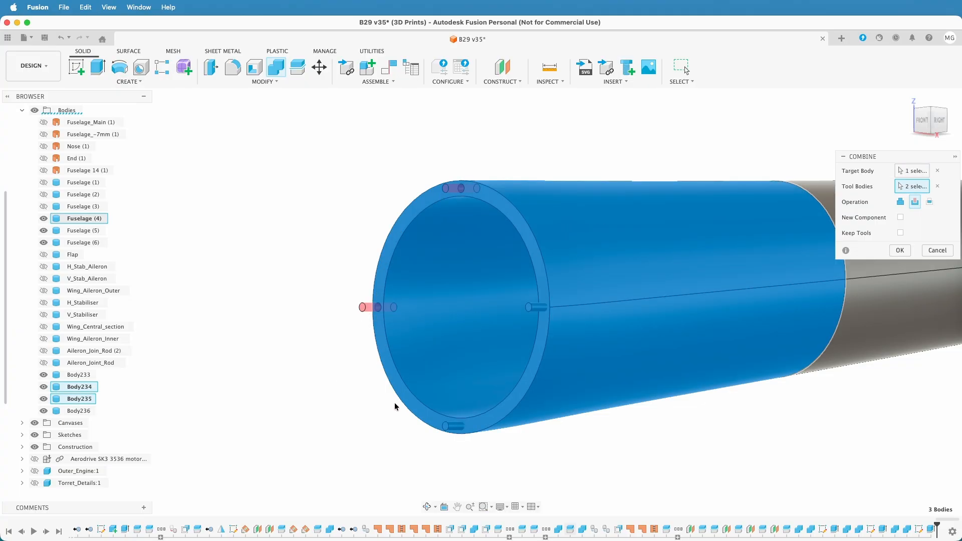
{"action": "left_click", "coordinate": [455, 430]}
{"action": "left_click", "coordinate": [536, 308]}
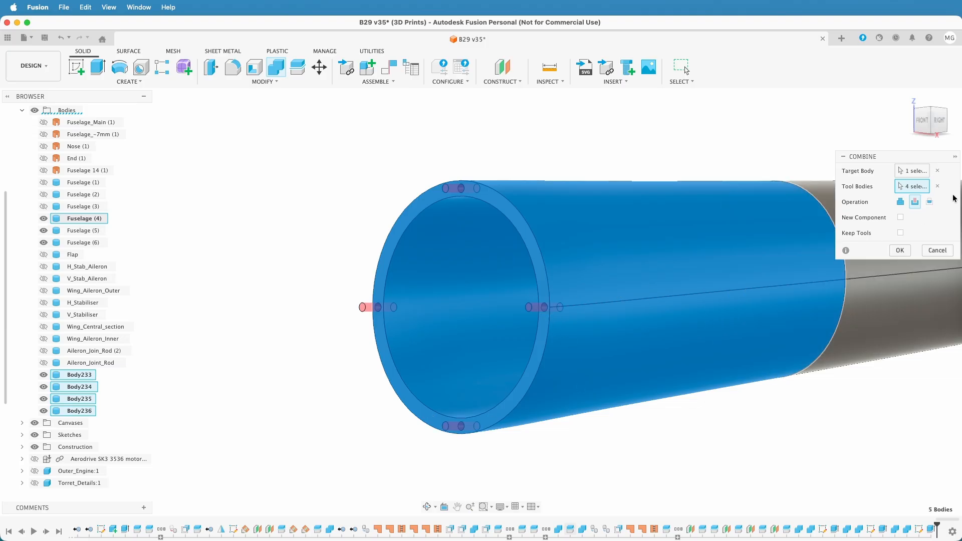
{"action": "left_click", "coordinate": [900, 250]}
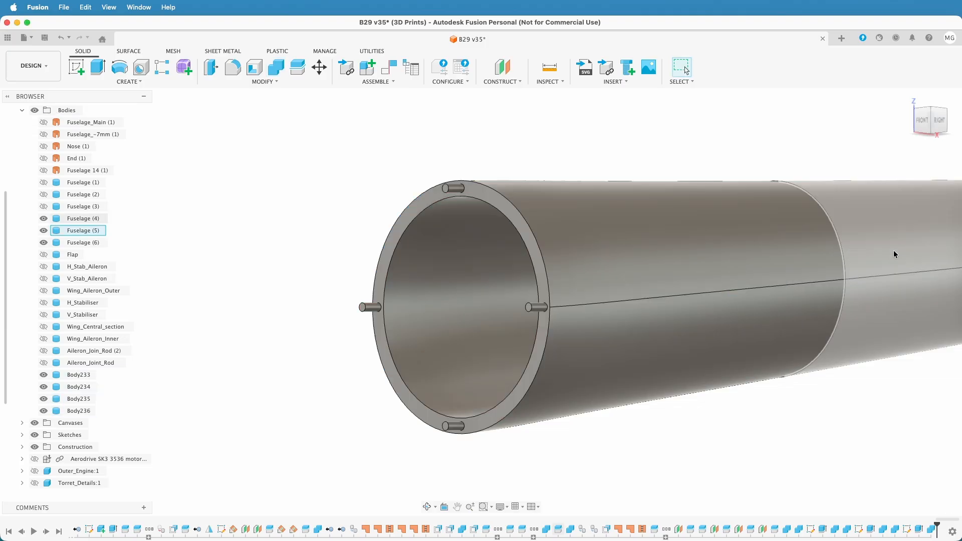
Hide Fuselage (4) and show Fuselage (3) so its rear end face with the pins is exposed
{"action": "left_click", "coordinate": [44, 219]}
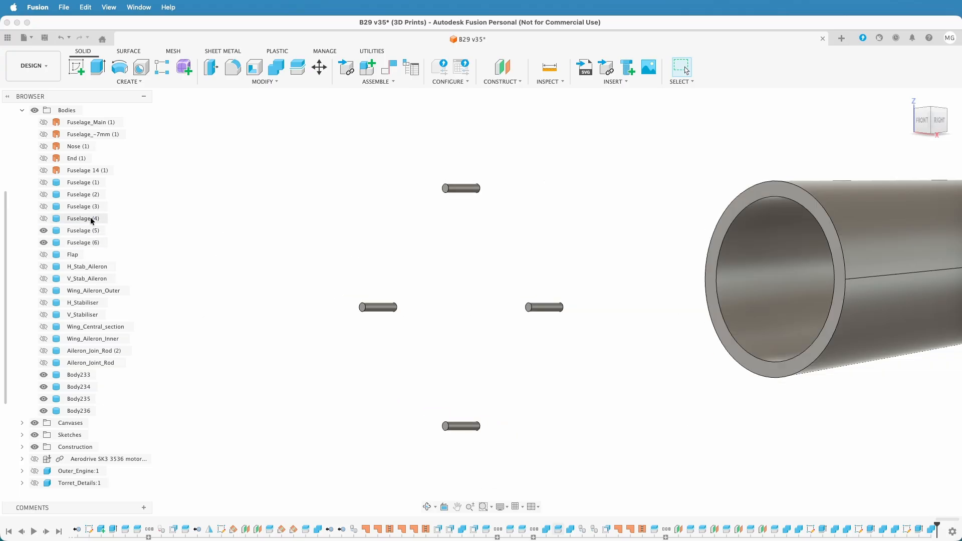
{"action": "left_click", "coordinate": [44, 206]}
{"action": "middle_click_drag", "start_coordinate": [640, 414], "coordinate": [519, 365], "text": "shift"}
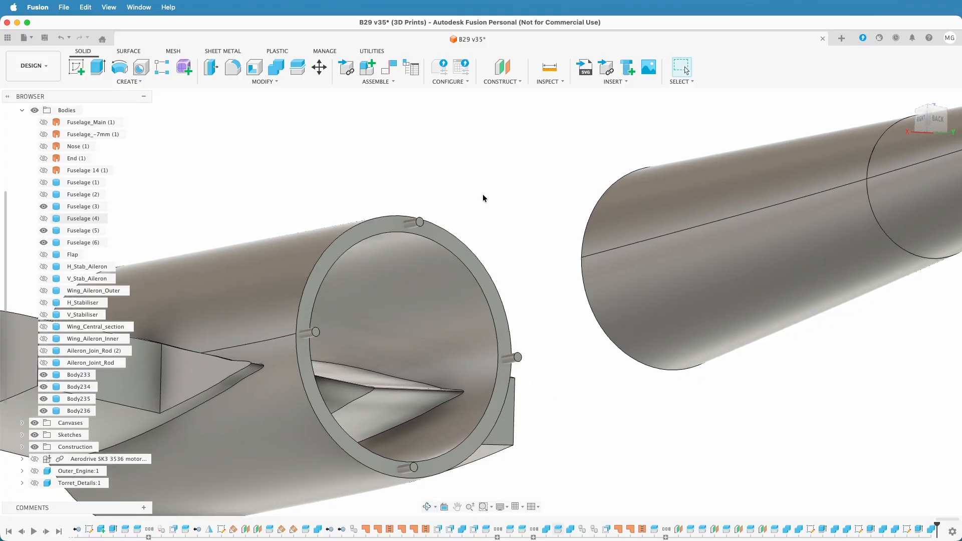
Cut the four pin bodies out of the rear end of Fuselage (3) with Combine, without keeping the tool bodies
{"action": "left_click", "coordinate": [276, 66]}
{"action": "left_click", "coordinate": [351, 239]}
{"action": "left_click", "coordinate": [414, 227]}
{"action": "left_click", "coordinate": [306, 333]}
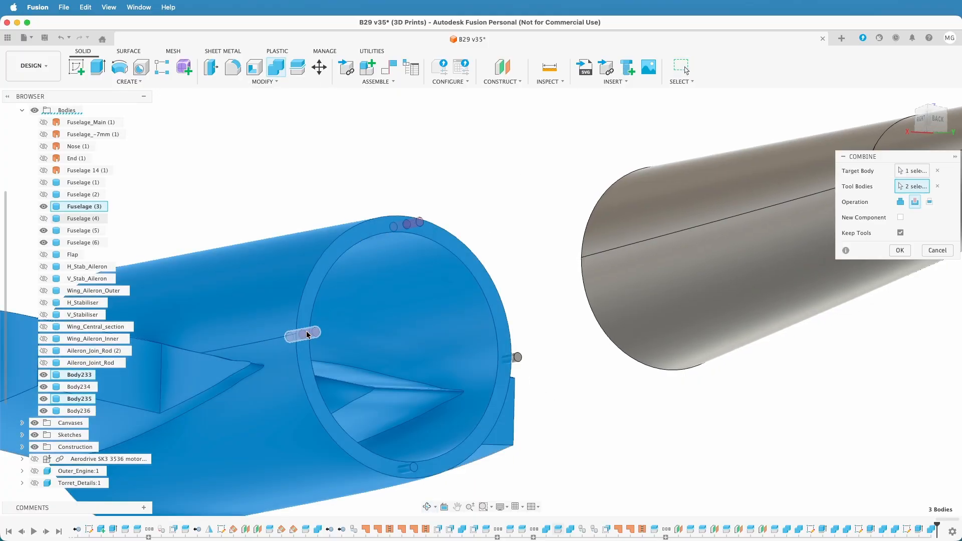
{"action": "left_click", "coordinate": [398, 469]}
{"action": "left_click", "coordinate": [523, 363]}
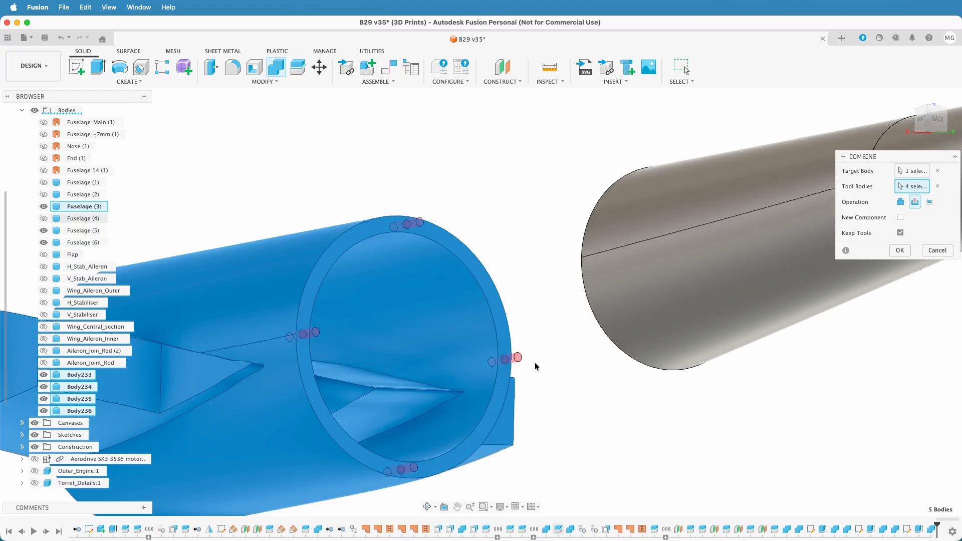
{"action": "left_click", "coordinate": [900, 250]}
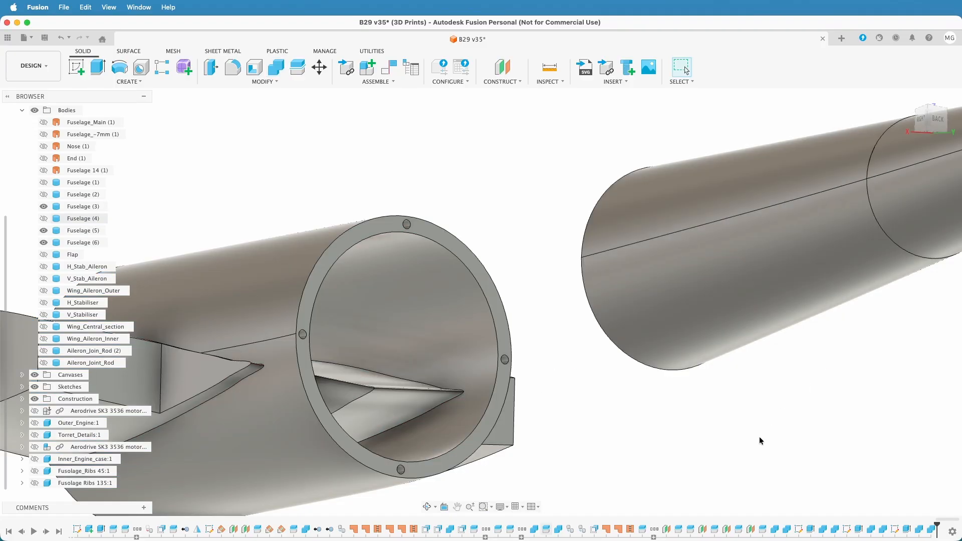
Hide Fuselage (3) and face the open front end of Fuselage (5) in the front view
{"action": "scroll", "coordinate": [693, 428], "scroll_direction": "down", "scroll_amount": 5}
{"action": "middle_click_drag", "start_coordinate": [692, 427], "coordinate": [660, 434], "text": "shift"}
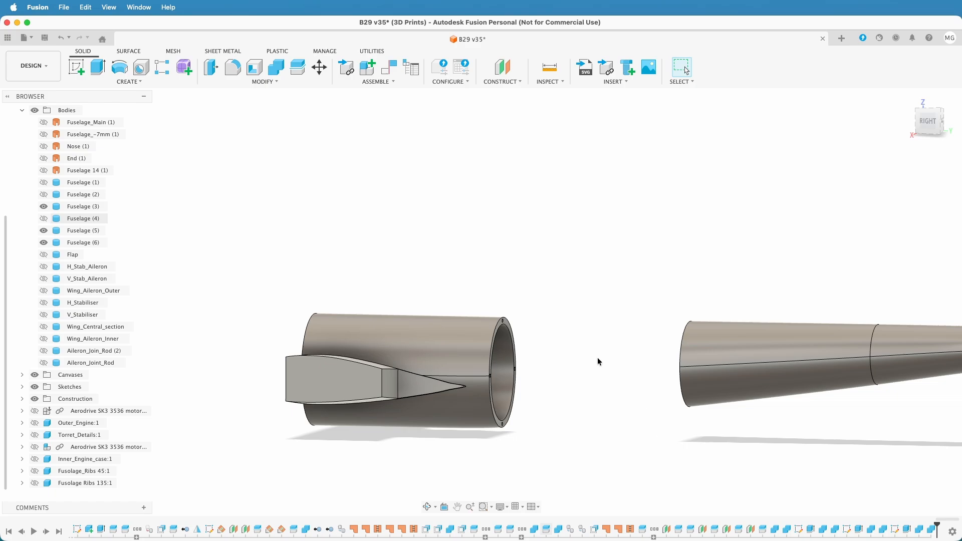
{"action": "middle_click_drag", "start_coordinate": [593, 377], "coordinate": [645, 253], "text": "shift"}
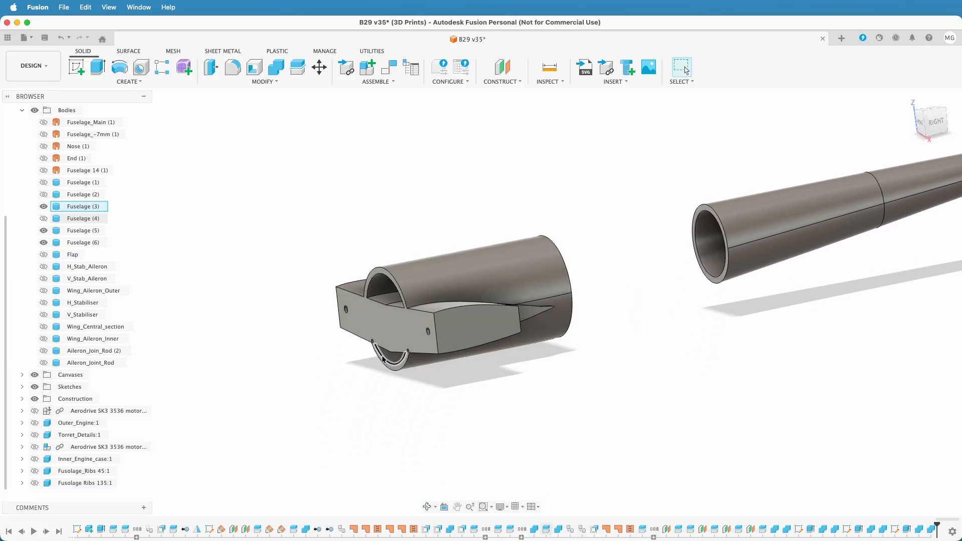
{"action": "left_click", "coordinate": [44, 206]}
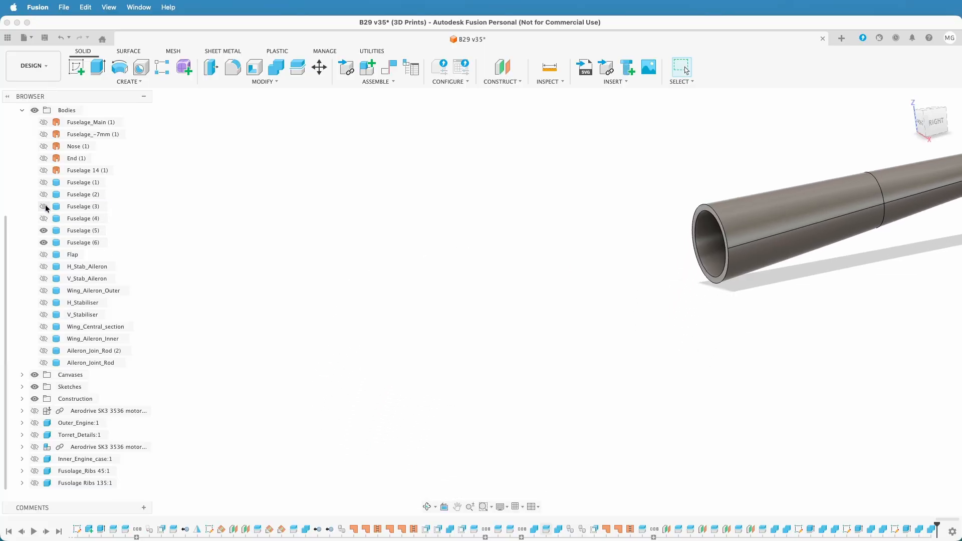
{"action": "scroll", "coordinate": [579, 335], "scroll_direction": "down", "scroll_amount": 3}
{"action": "middle_click_drag", "start_coordinate": [579, 334], "coordinate": [549, 333], "text": "shift"}
{"action": "scroll", "coordinate": [493, 265], "scroll_direction": "up", "scroll_amount": 1}
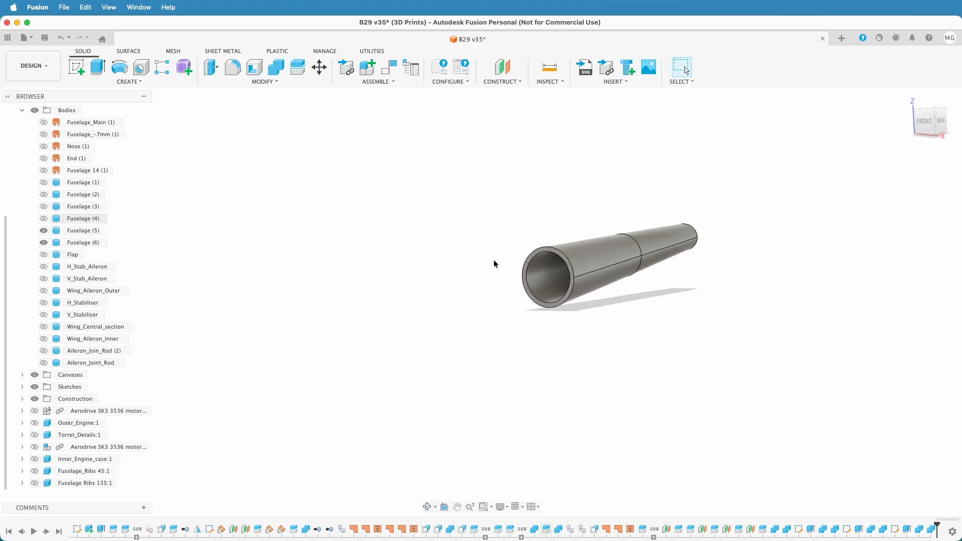
{"action": "left_click", "coordinate": [924, 121]}
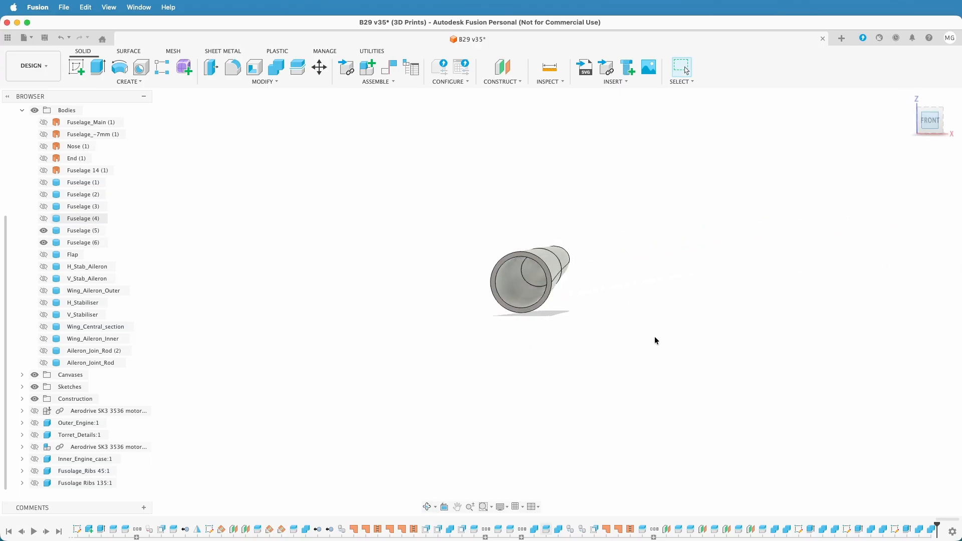
{"action": "scroll", "coordinate": [516, 279], "scroll_direction": "up", "scroll_amount": 4}
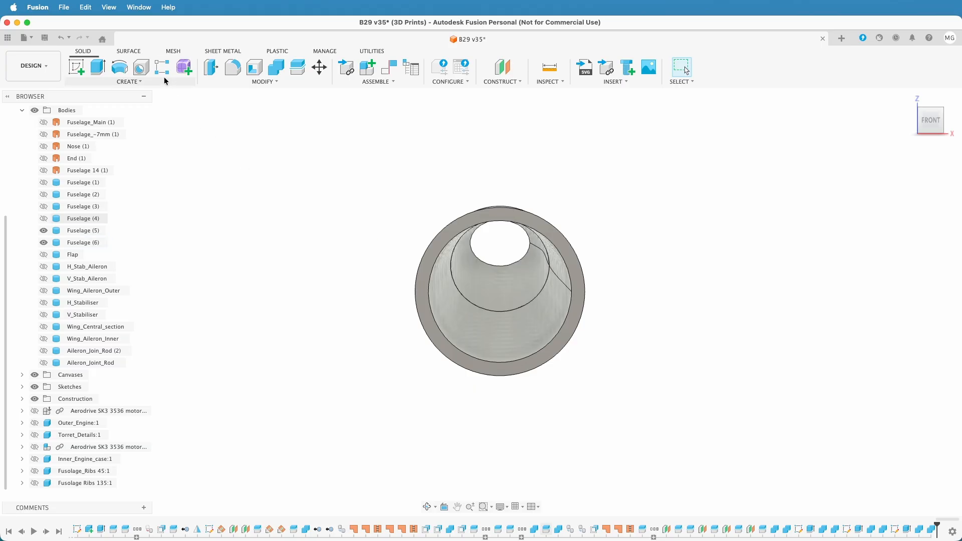
Start a sketch on the open front end face of Fuselage (5) and project that ring face into it
{"action": "left_click", "coordinate": [76, 66]}
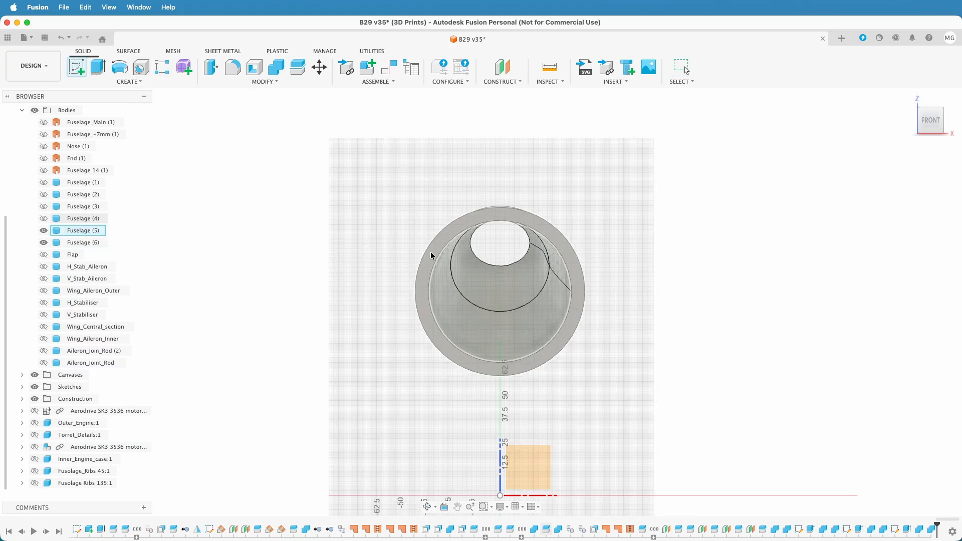
{"action": "left_click", "coordinate": [434, 256]}
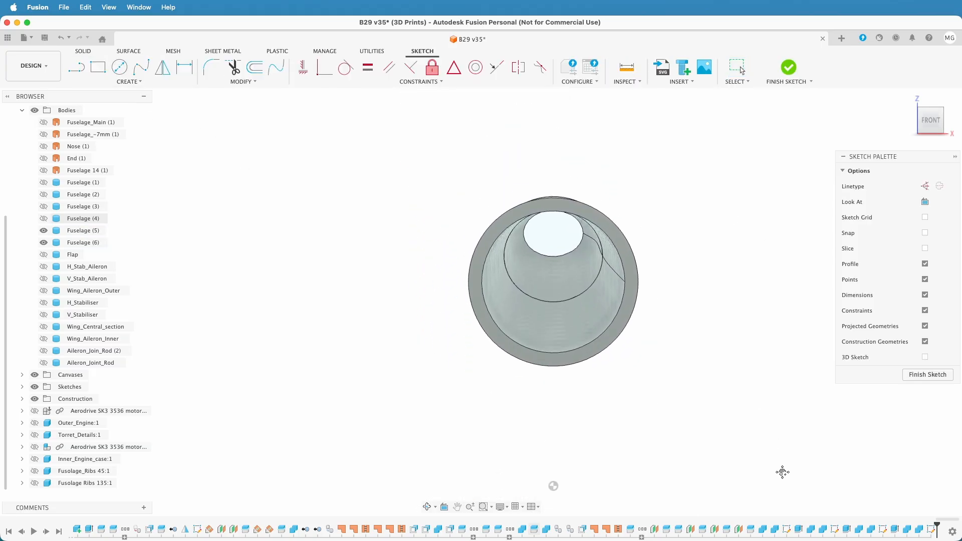
{"action": "key", "text": "p"}
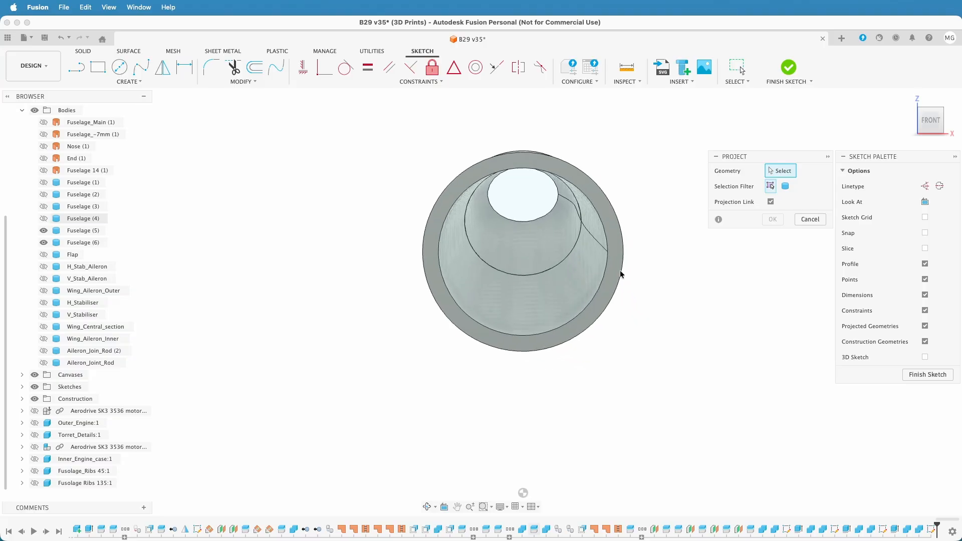
{"action": "left_click", "coordinate": [613, 263]}
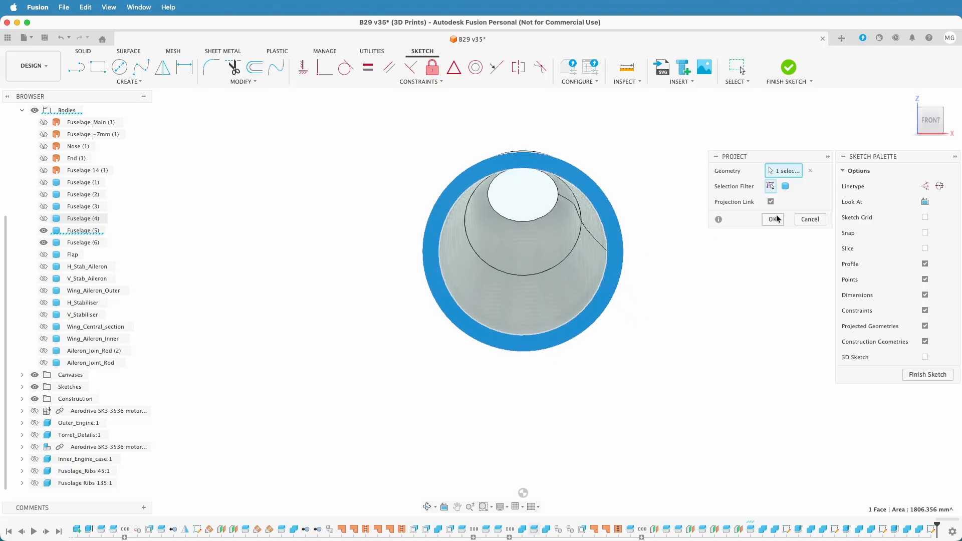
{"action": "left_click", "coordinate": [773, 219]}
Offset the ring's projected outer edge 3.5 mm inward to run along the middle of the wall
{"action": "scroll", "coordinate": [652, 220], "scroll_direction": "up", "scroll_amount": 5}
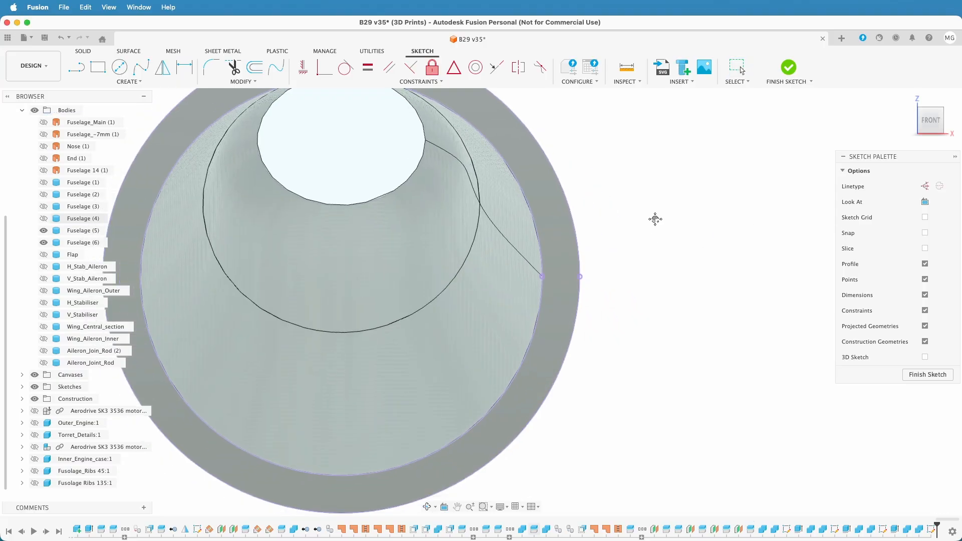
{"action": "middle_click_drag", "start_coordinate": [654, 219], "coordinate": [792, 234]}
{"action": "left_click", "coordinate": [253, 68]}
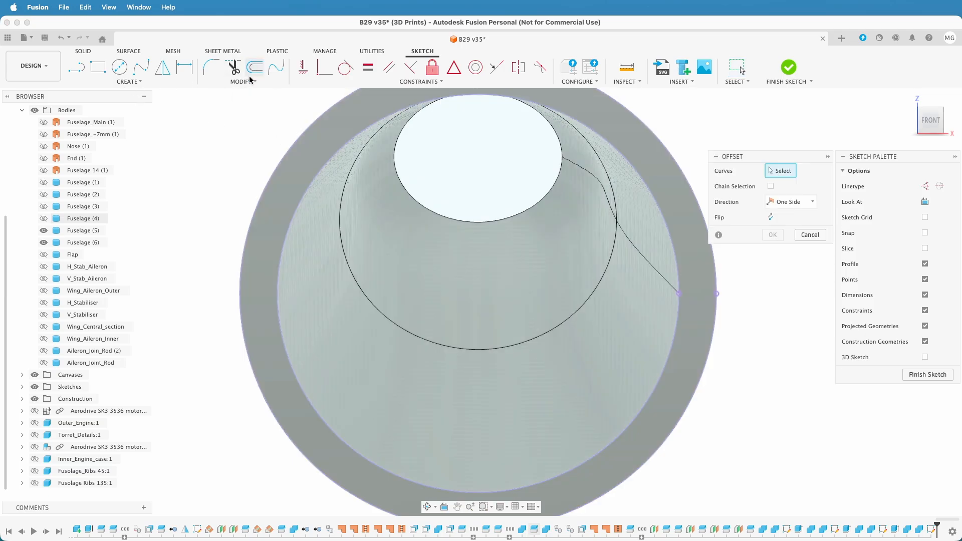
{"action": "left_click", "coordinate": [281, 170]}
{"action": "key", "text": "BackSpace"}
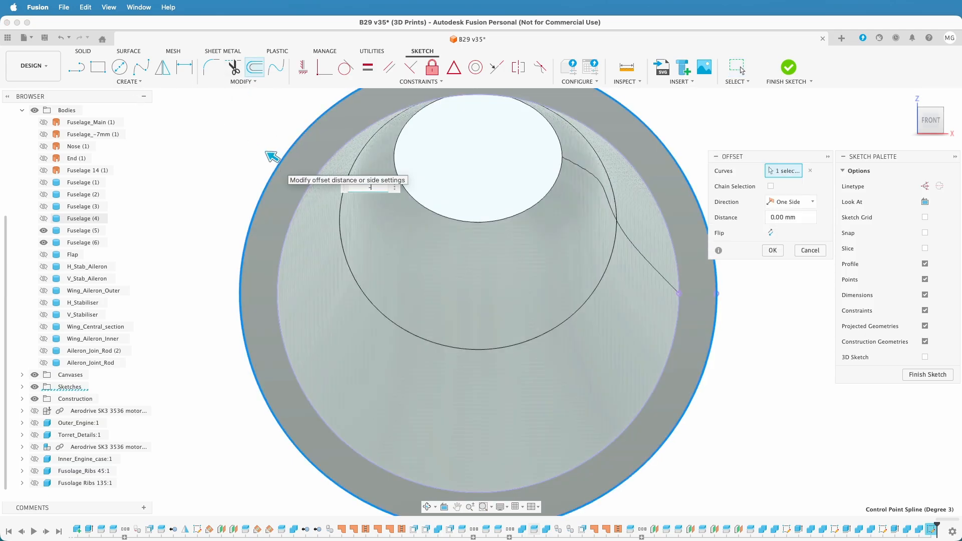
{"action": "key", "text": "Return"}
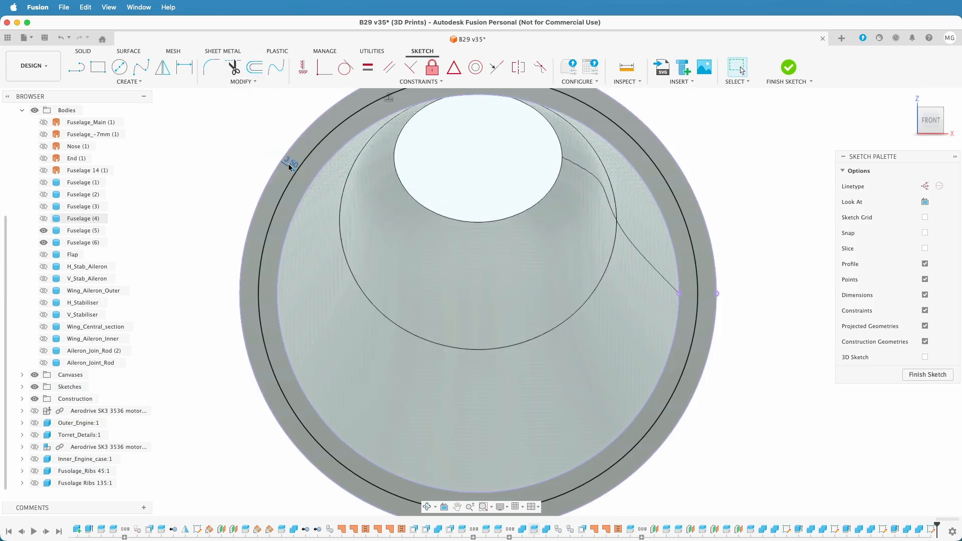
Draw a horizontal line across the offset curve, plus vertical lines from its midpoint up and down to the curve
{"action": "scroll", "coordinate": [634, 342], "scroll_direction": "down", "scroll_amount": 3}
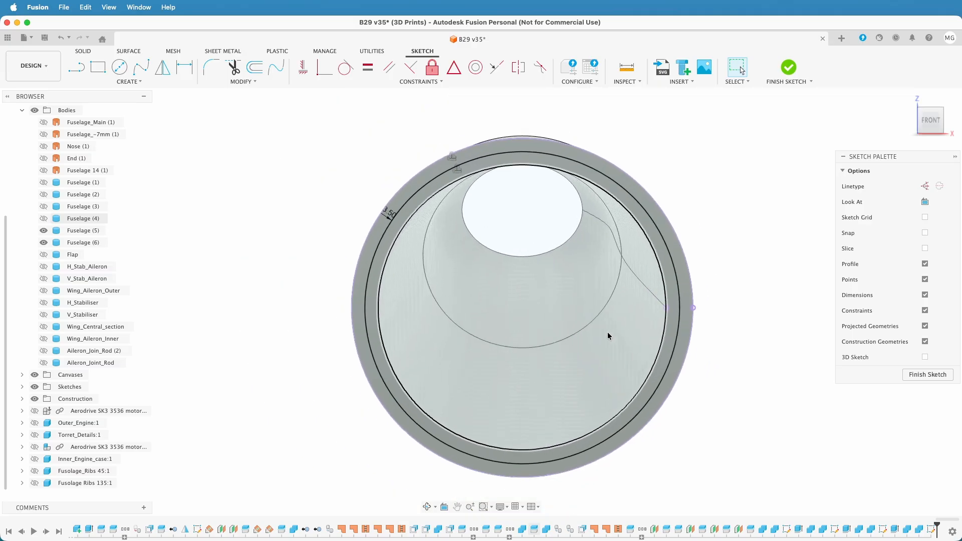
{"action": "left_click", "coordinate": [76, 67]}
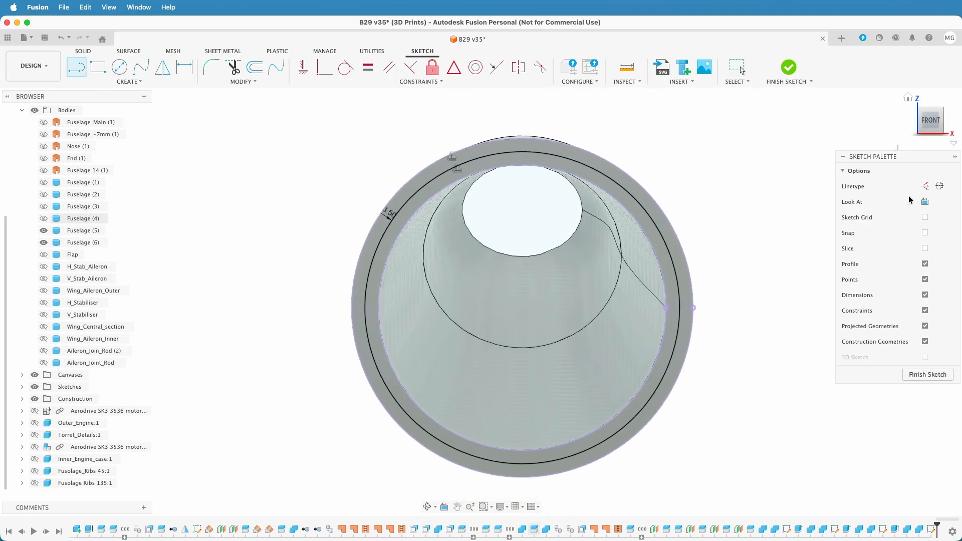
{"action": "left_click", "coordinate": [692, 308]}
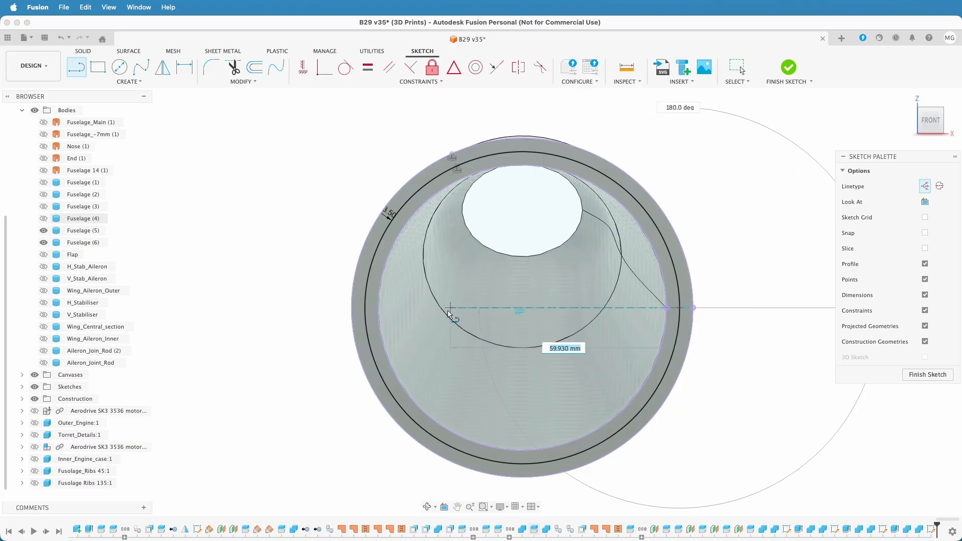
{"action": "double_click", "coordinate": [366, 309]}
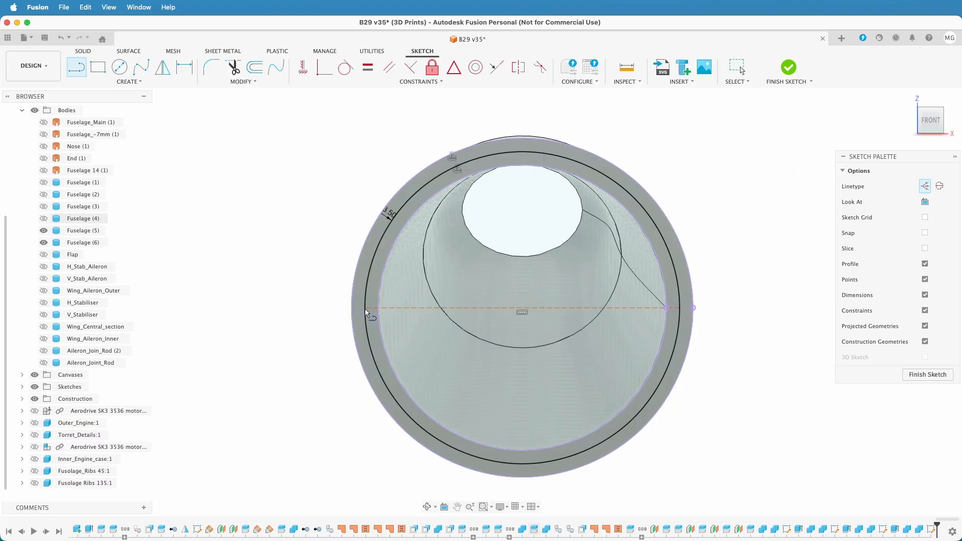
{"action": "left_click", "coordinate": [523, 308]}
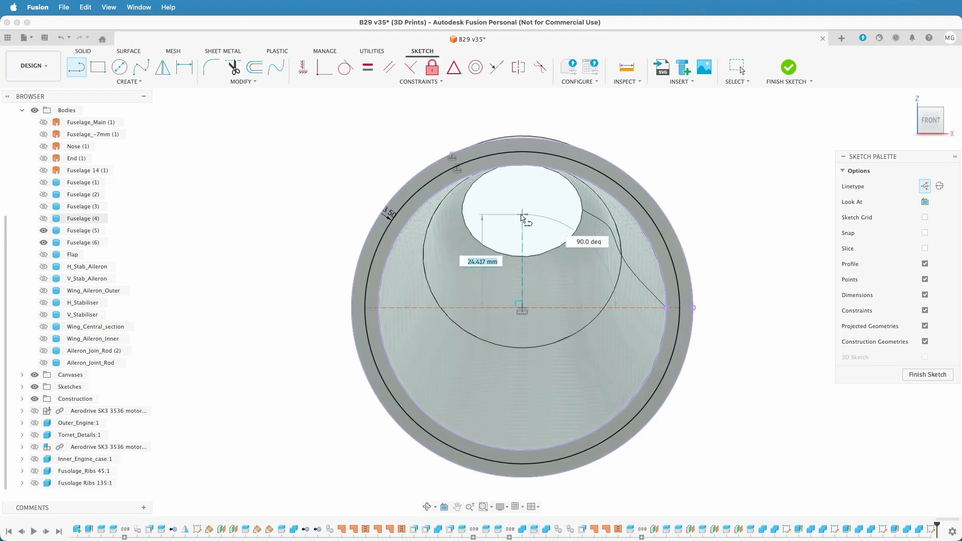
{"action": "double_click", "coordinate": [523, 152]}
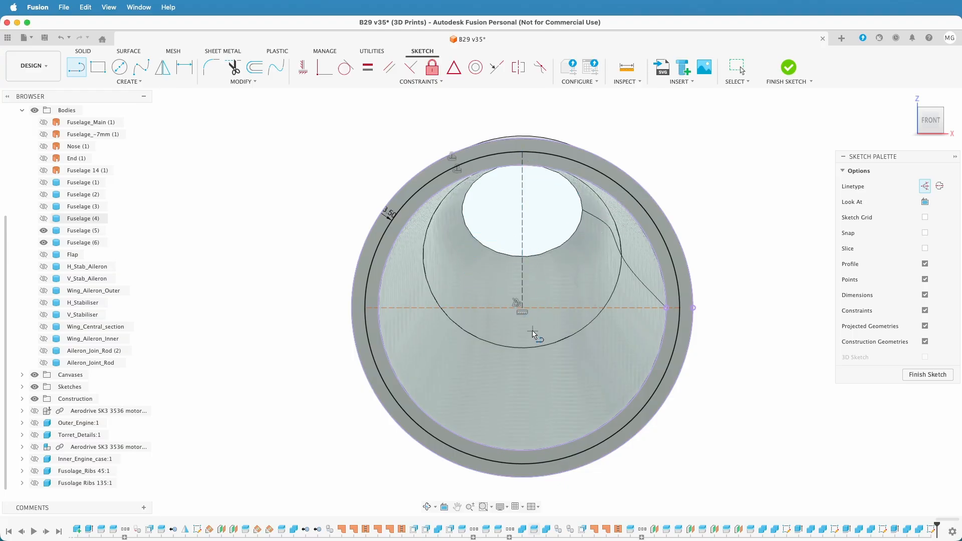
{"action": "left_click", "coordinate": [523, 309]}
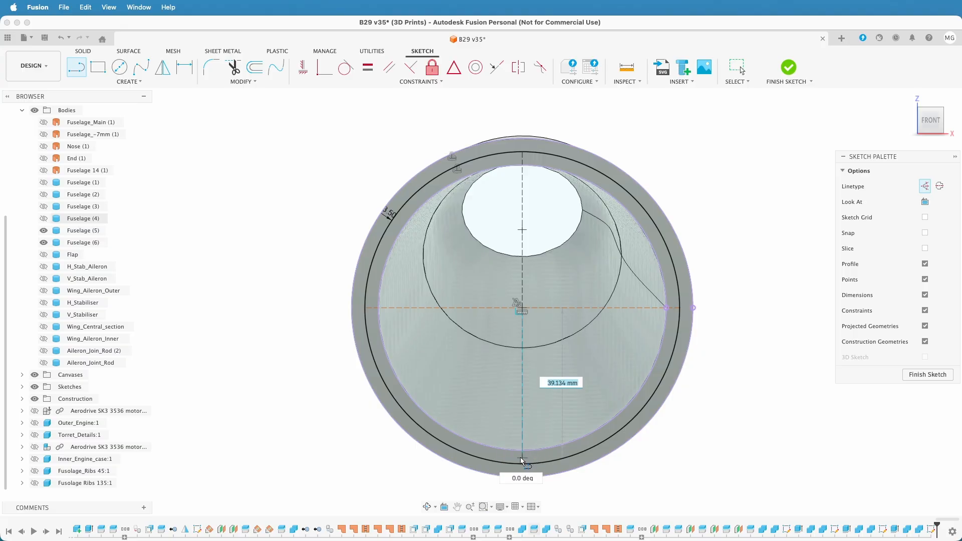
{"action": "double_click", "coordinate": [521, 463]}
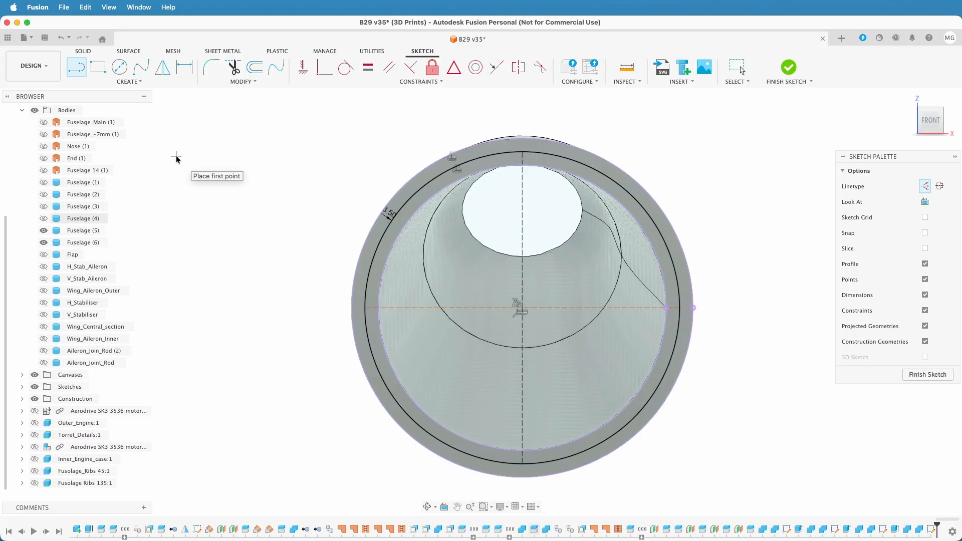
Add 4 mm diameter circles where the guide lines meet the offset curve at the ring's left and upper points
{"action": "key", "text": "c"}
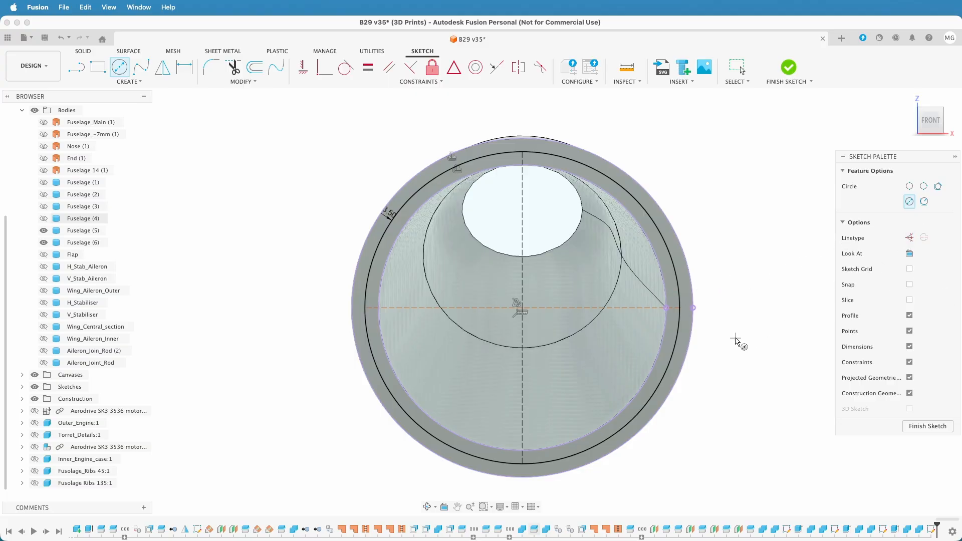
{"action": "left_click", "coordinate": [365, 308]}
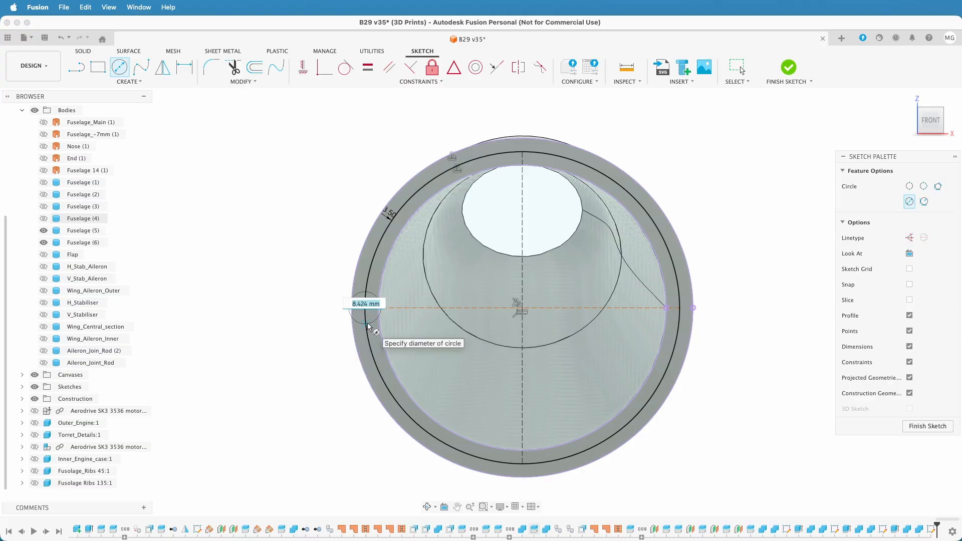
{"action": "type", "text": "4"}
{"action": "key", "text": "Return"}
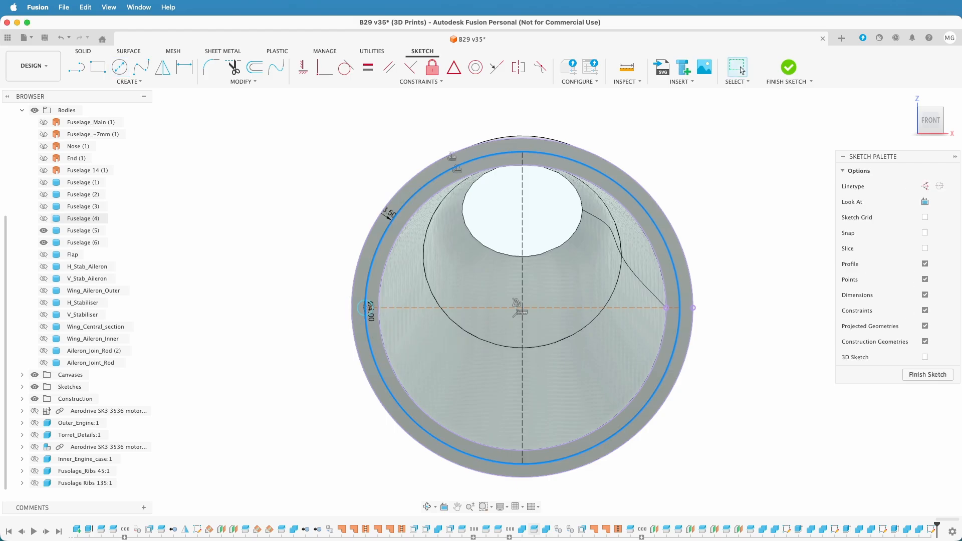
{"action": "key", "text": "c"}
{"action": "left_click", "coordinate": [522, 152]}
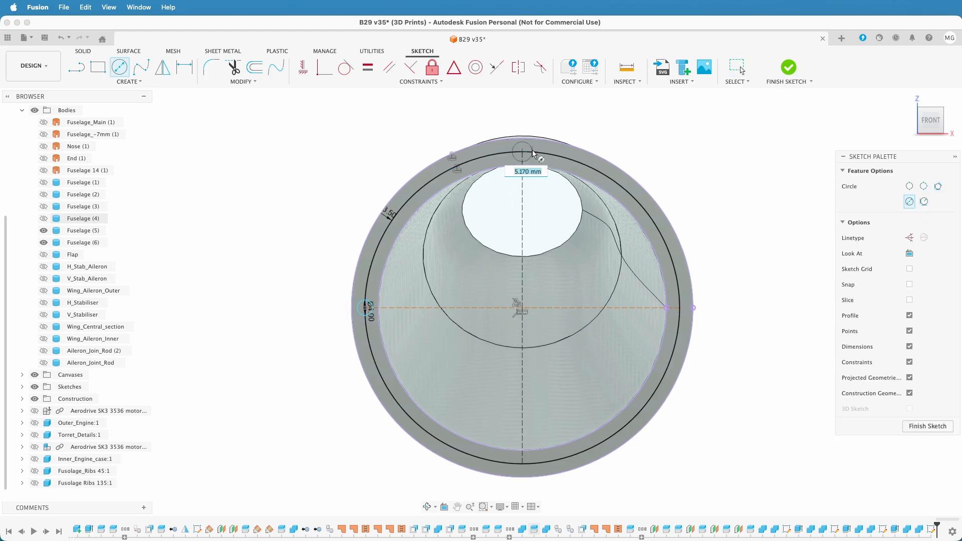
{"action": "type", "text": "4"}
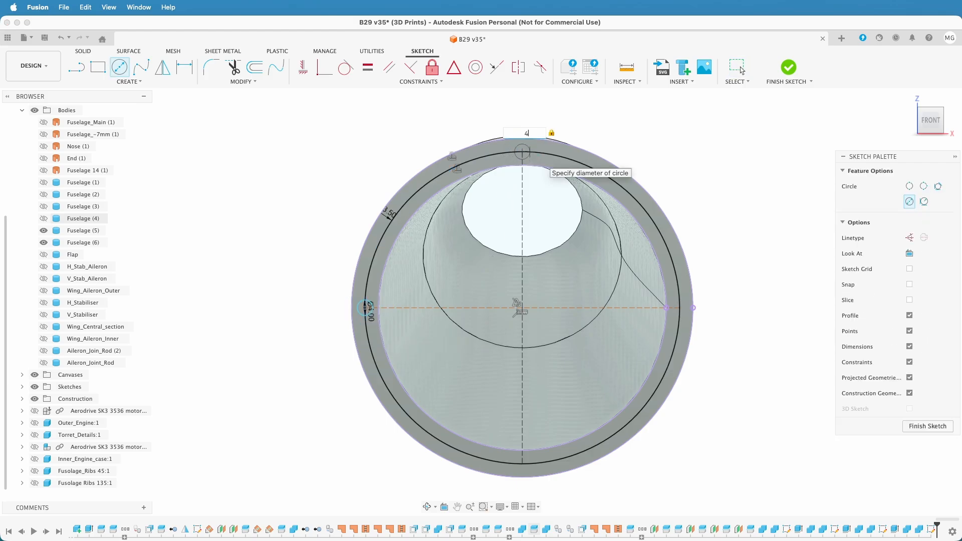
{"action": "key", "text": "Return"}
Add 4 mm diameter circles at the ring's right and lower guide line ends, and finish the sketch
{"action": "key", "text": "c"}
{"action": "left_click", "coordinate": [680, 308]}
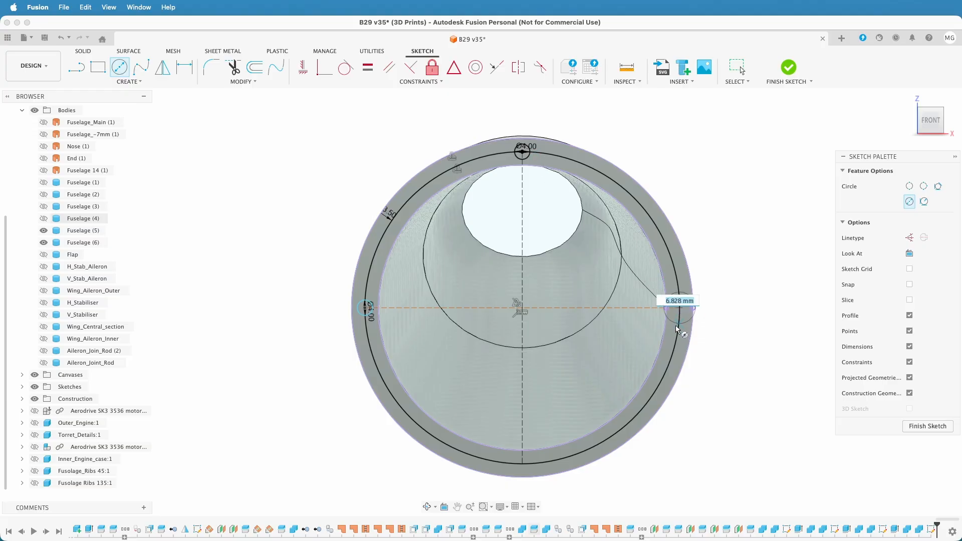
{"action": "type", "text": "4"}
{"action": "key", "text": "Return"}
{"action": "key", "text": "c"}
{"action": "left_click", "coordinate": [522, 465]}
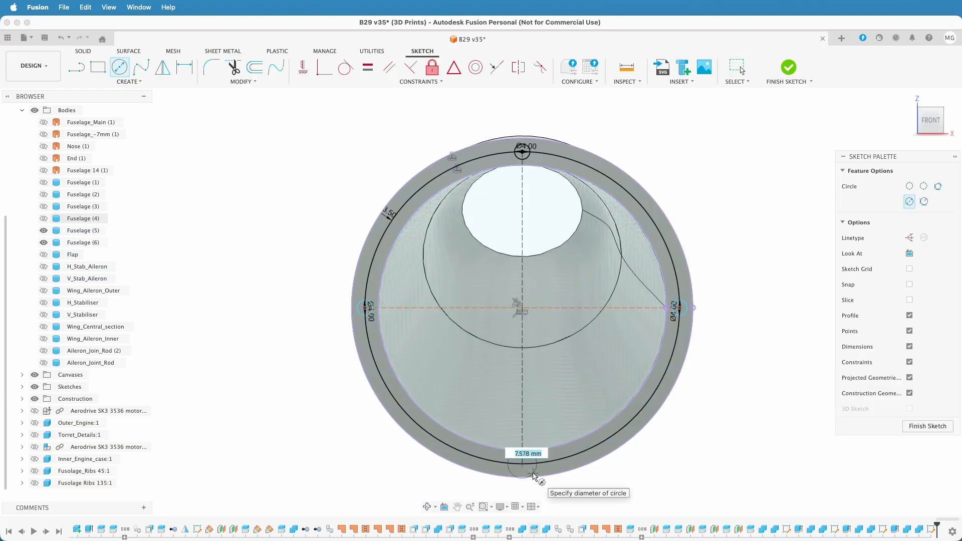
{"action": "type", "text": "4"}
{"action": "key", "text": "Return"}
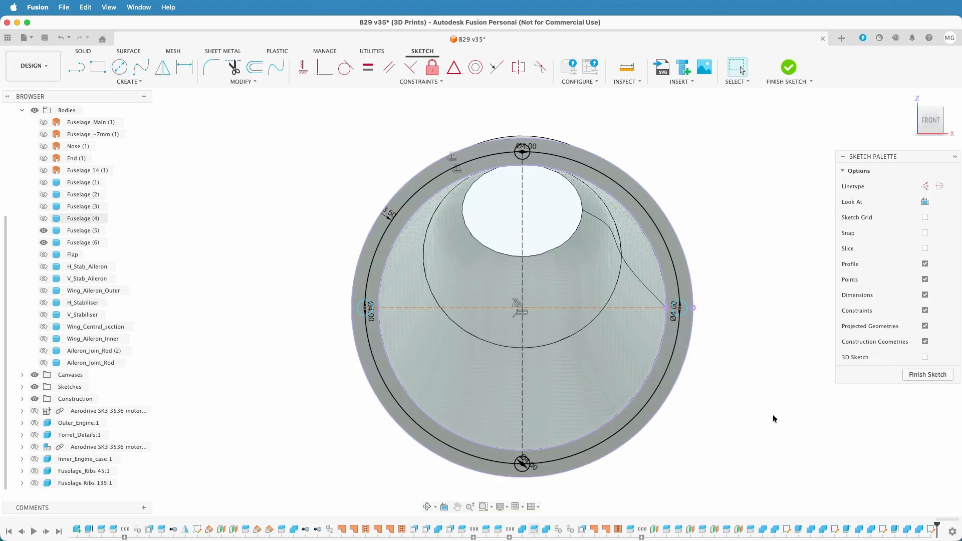
{"action": "left_click", "coordinate": [919, 376]}
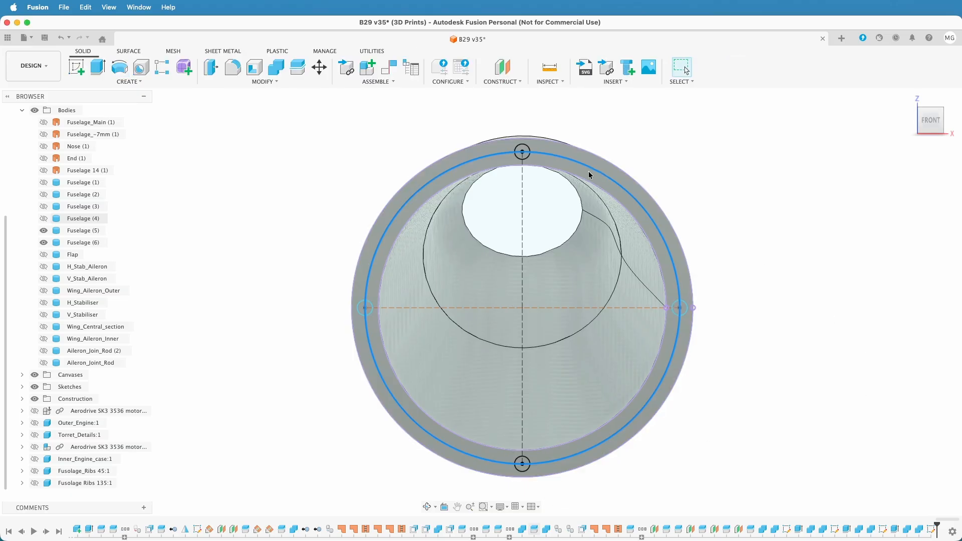
{"action": "scroll", "coordinate": [547, 163], "scroll_direction": "up", "scroll_amount": 5}
{"action": "scroll", "coordinate": [546, 163], "scroll_direction": "down", "scroll_amount": 3}
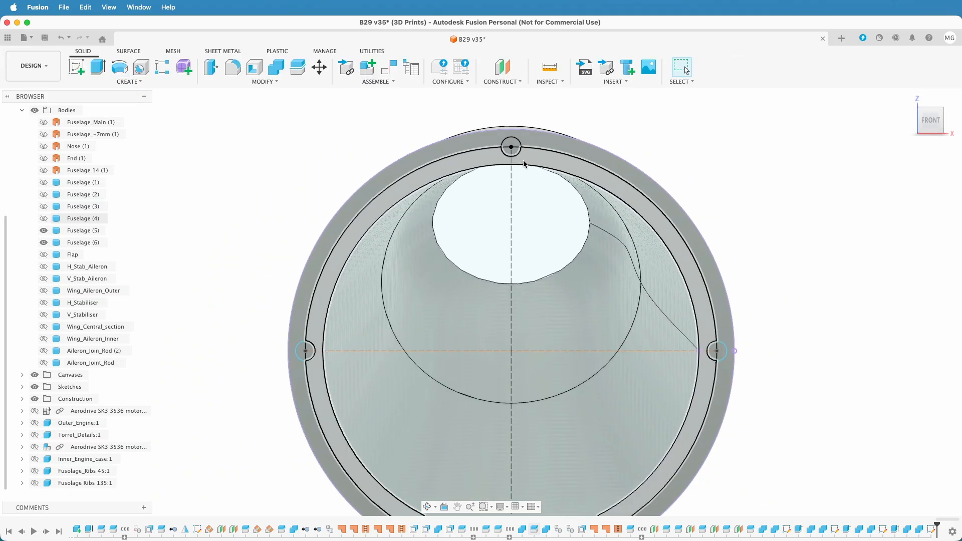
{"action": "scroll", "coordinate": [511, 146], "scroll_direction": "up", "scroll_amount": 4}
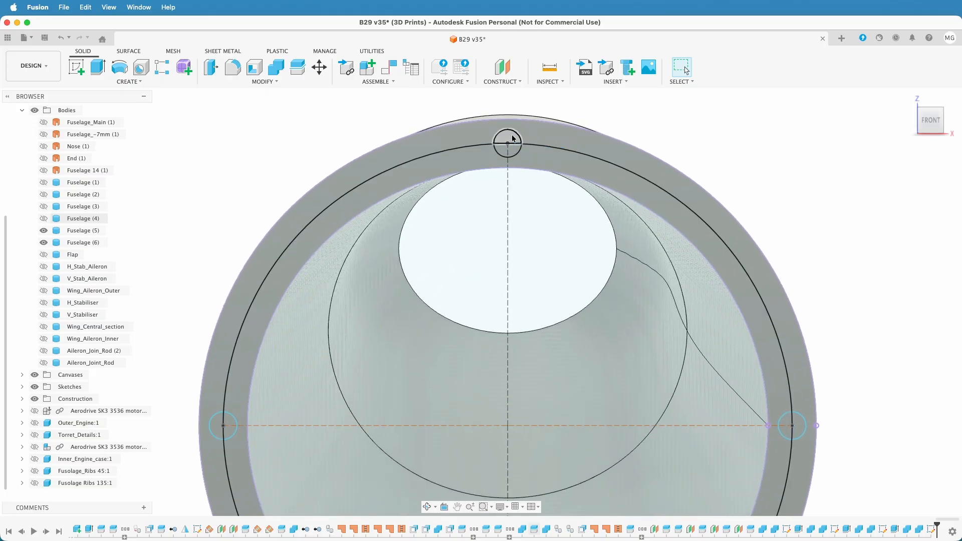
{"action": "left_click", "coordinate": [513, 138]}
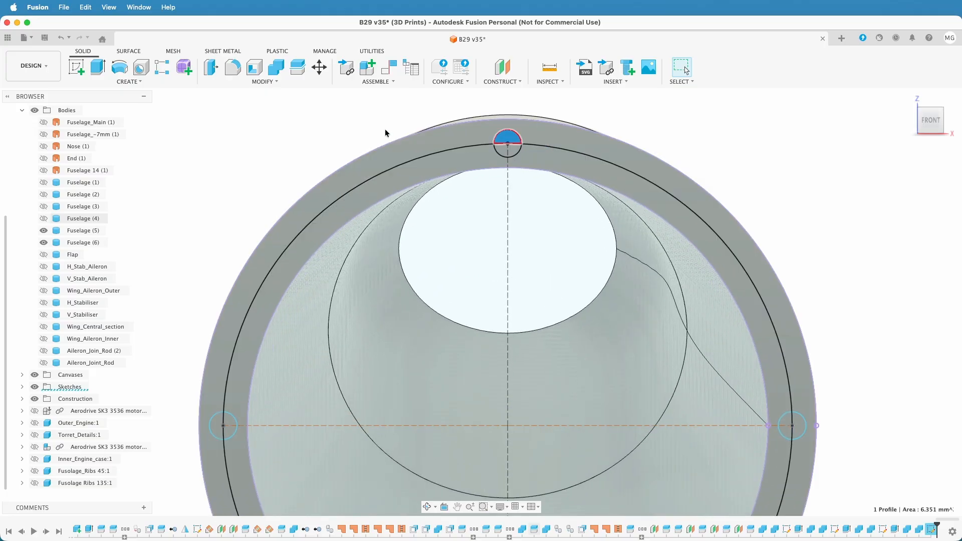
{"action": "scroll", "coordinate": [208, 159], "scroll_direction": "down", "scroll_amount": 3}
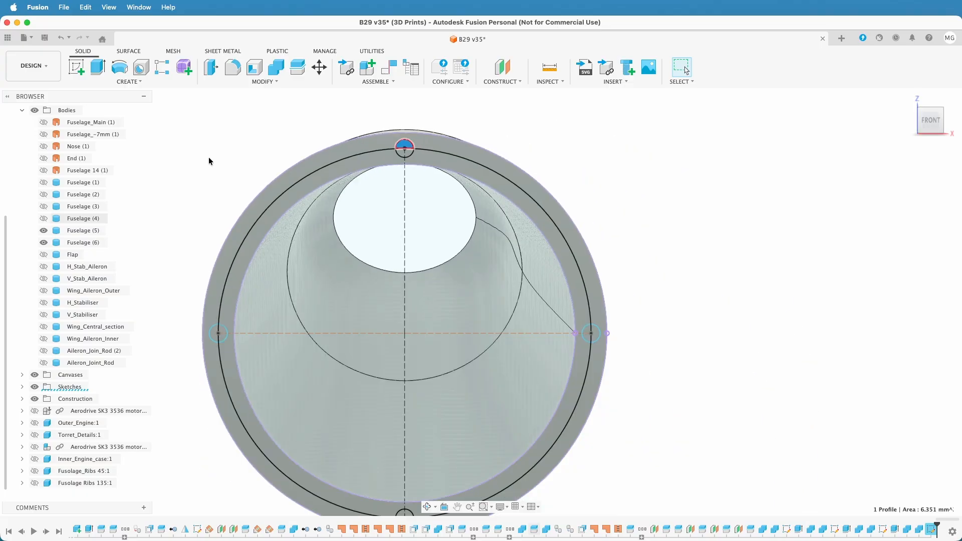
Edit the pin sketch to delete the offset curve and the guide lines, leaving the four 4 mm circles undivided, and finish it
{"action": "right_click", "coordinate": [296, 185]}
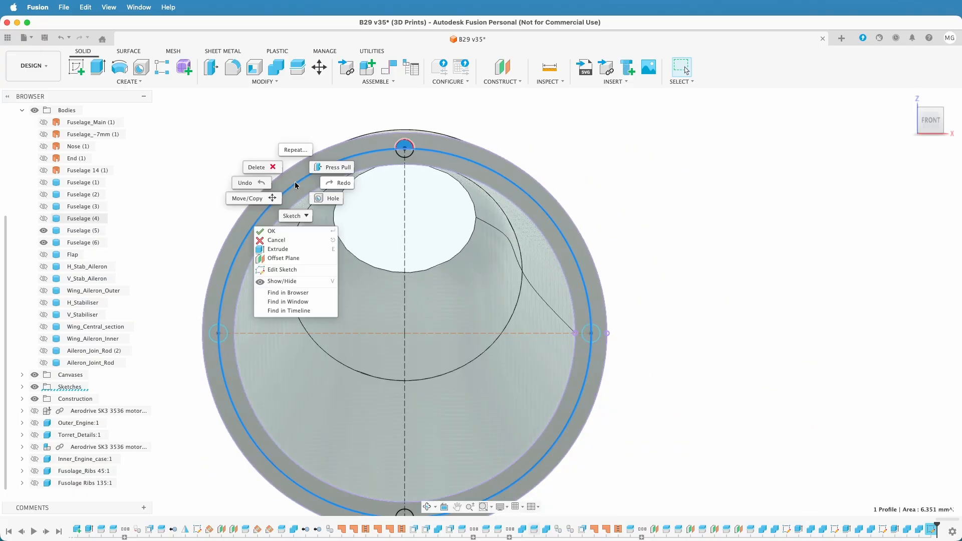
{"action": "left_click", "coordinate": [305, 275]}
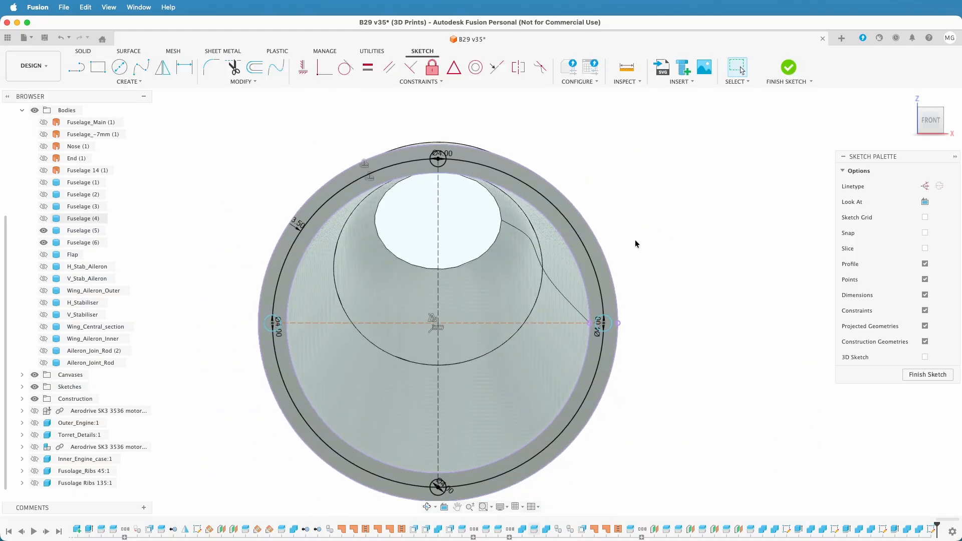
{"action": "left_click", "coordinate": [588, 253]}
{"action": "key", "text": "Delete"}
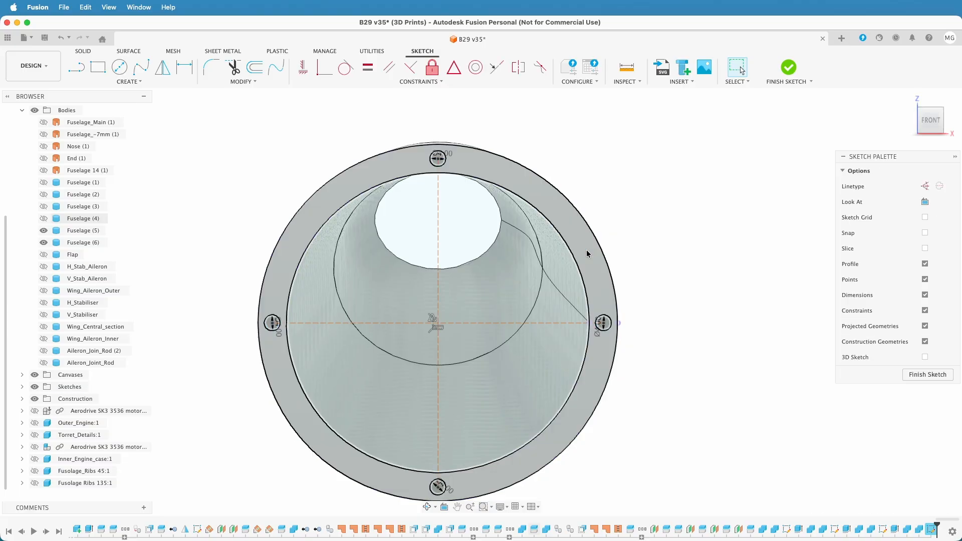
{"action": "left_click", "coordinate": [419, 321]}
{"action": "key", "text": "Delete"}
{"action": "left_click", "coordinate": [437, 355]}
{"action": "key", "text": "Delete"}
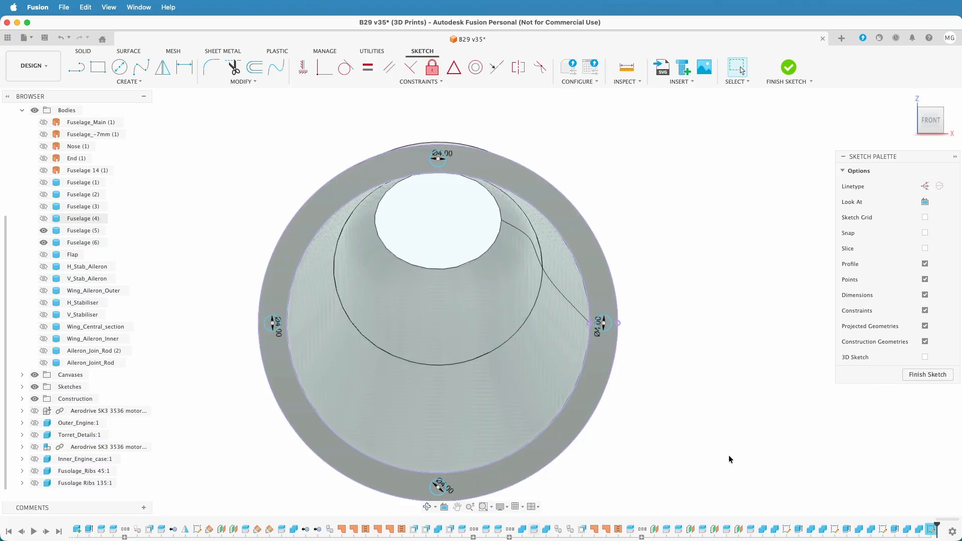
{"action": "left_click", "coordinate": [906, 376]}
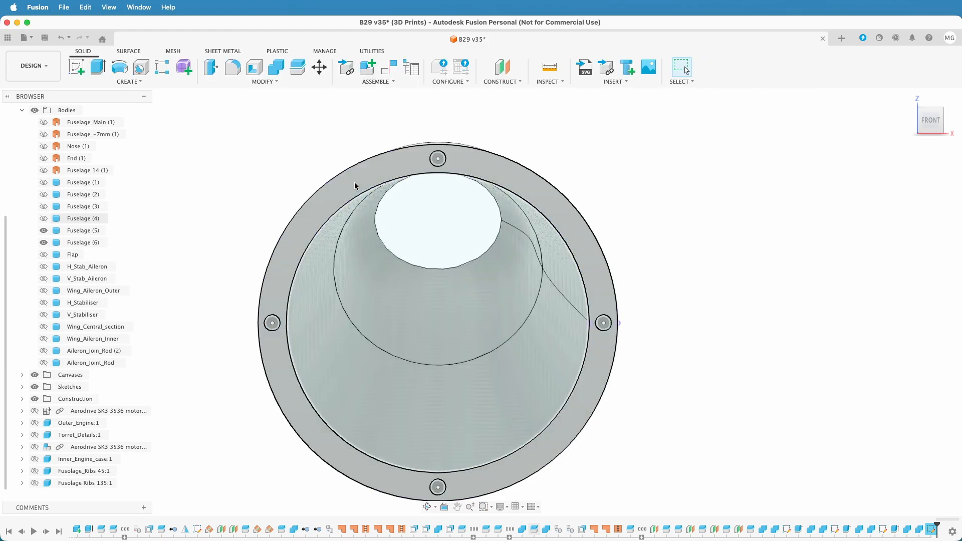
Extrude the four 4 mm circles symmetrically as a cut into the front end ring of Fuselage (5)
{"action": "scroll", "coordinate": [421, 168], "scroll_direction": "up", "scroll_amount": 3}
{"action": "left_click", "coordinate": [457, 161]}
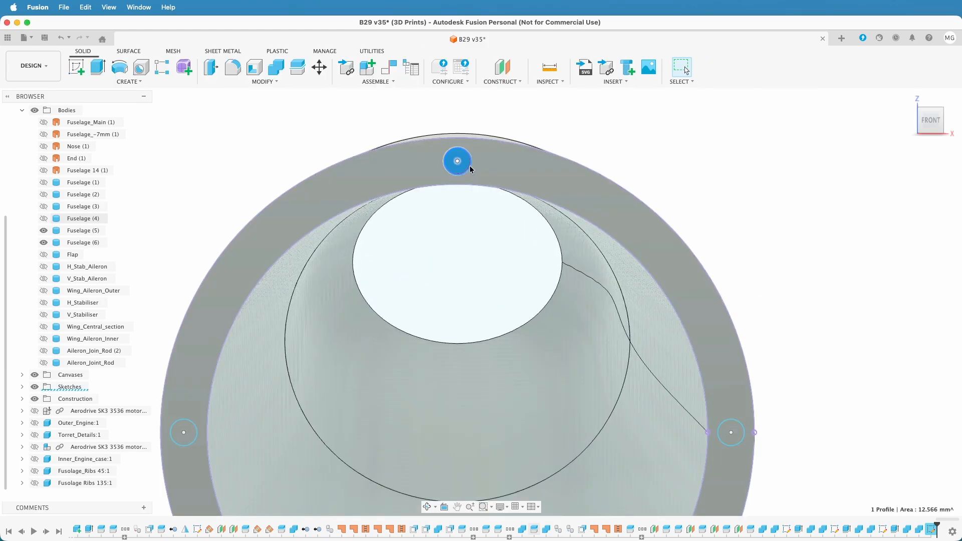
{"action": "left_click", "coordinate": [731, 432]}
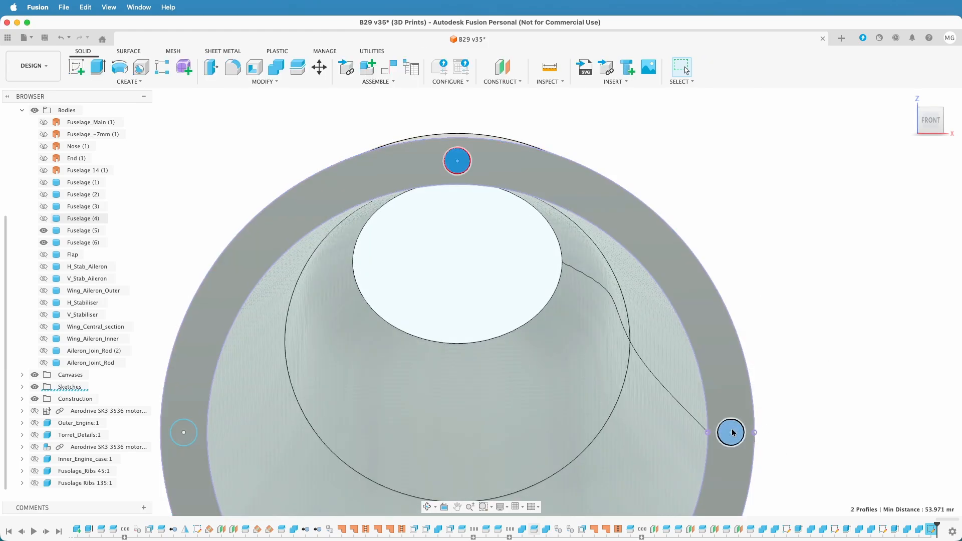
{"action": "left_click", "coordinate": [184, 431], "text": "shift"}
{"action": "middle_click_drag", "start_coordinate": [273, 385], "coordinate": [323, 167]}
{"action": "left_click", "coordinate": [506, 487]}
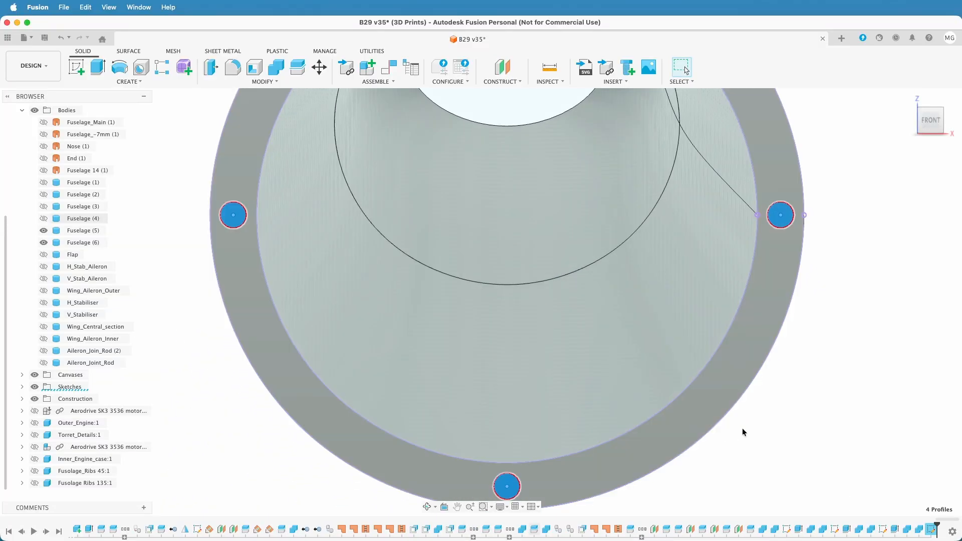
{"action": "scroll", "coordinate": [751, 425], "scroll_direction": "down", "scroll_amount": 3}
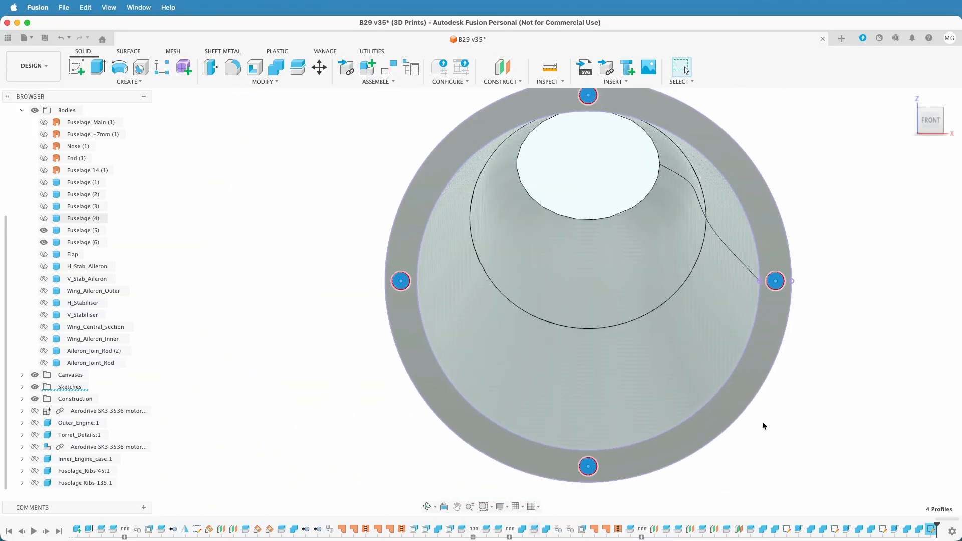
{"action": "key", "text": "e"}
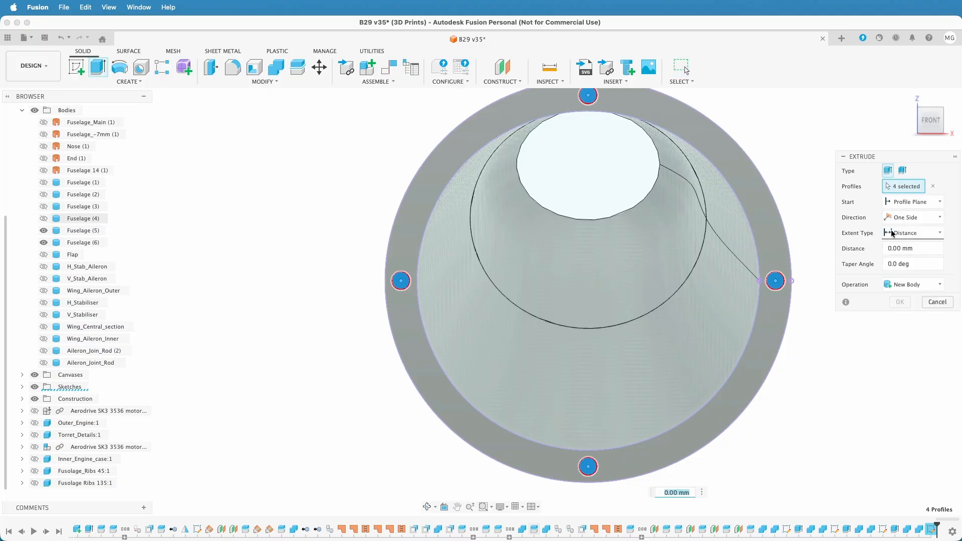
{"action": "left_click", "coordinate": [900, 218]}
{"action": "left_click", "coordinate": [905, 257]}
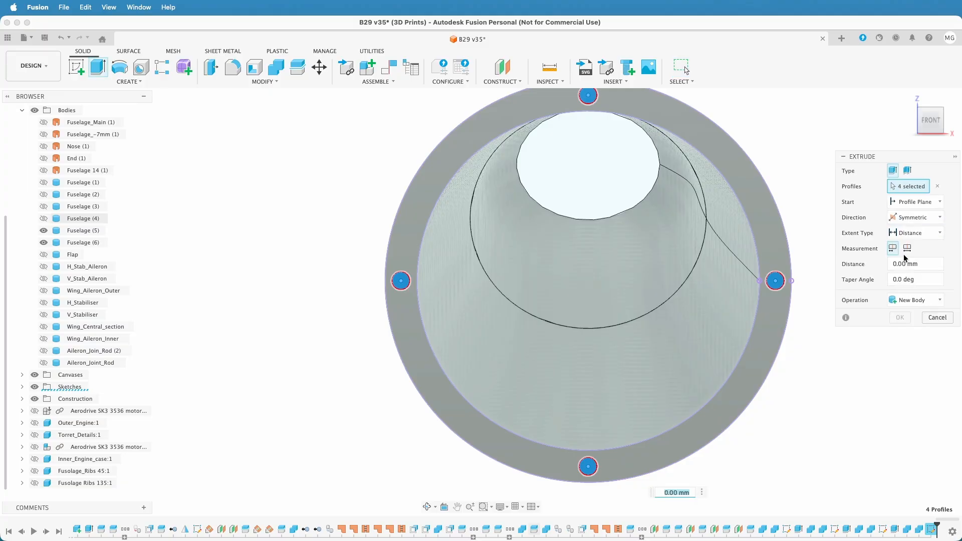
{"action": "type", "text": "10"}
{"action": "key", "text": "Return"}
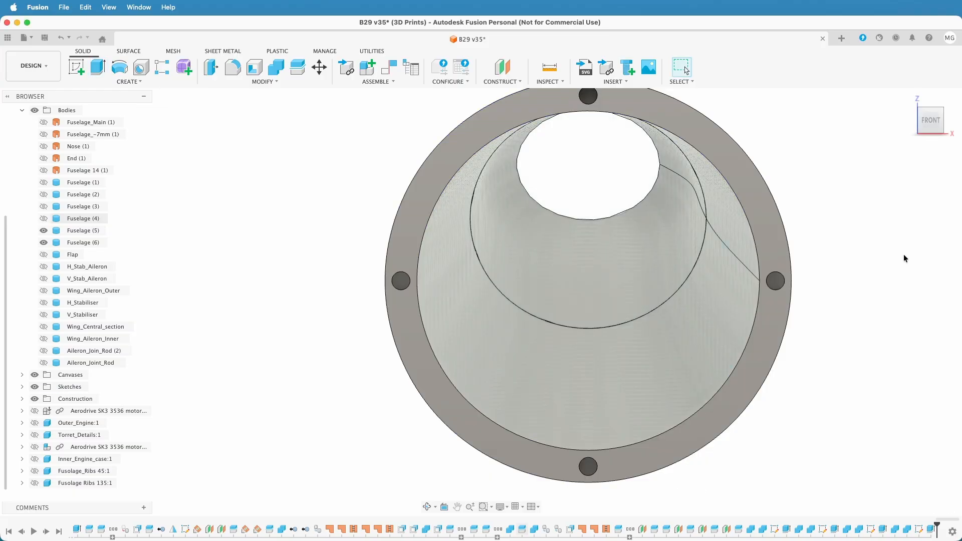
Show the pin circle sketch, Sketch105, again on the front face of Fuselage (5)
{"action": "middle_click_drag", "start_coordinate": [876, 283], "coordinate": [861, 289], "text": "shift"}
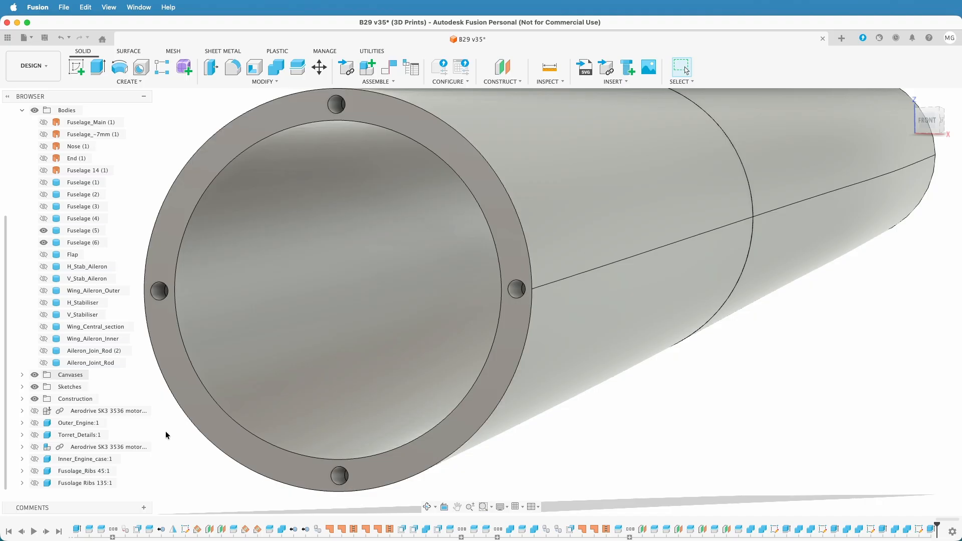
{"action": "left_click", "coordinate": [21, 387]}
{"action": "scroll", "coordinate": [25, 390], "scroll_direction": "down", "scroll_amount": 15}
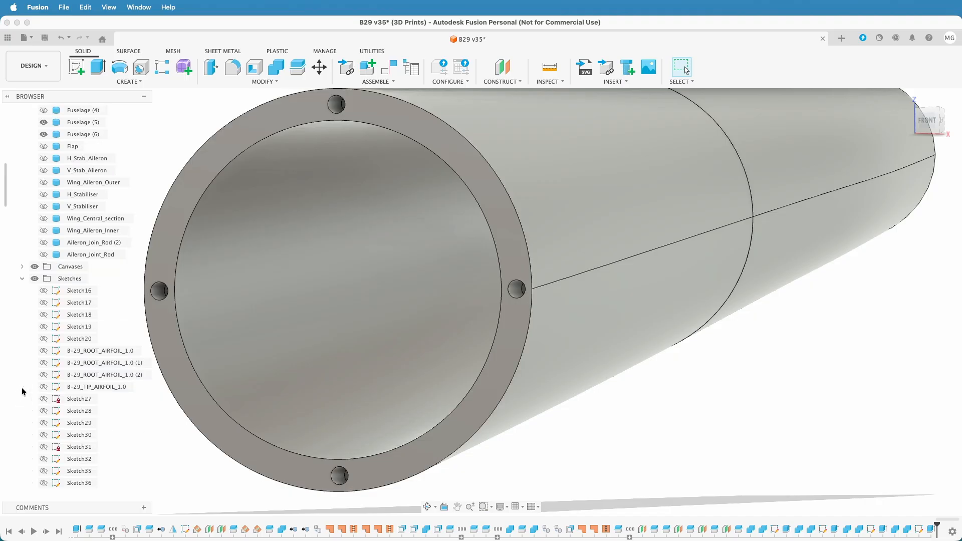
{"action": "scroll", "coordinate": [27, 388], "scroll_direction": "down", "scroll_amount": 4}
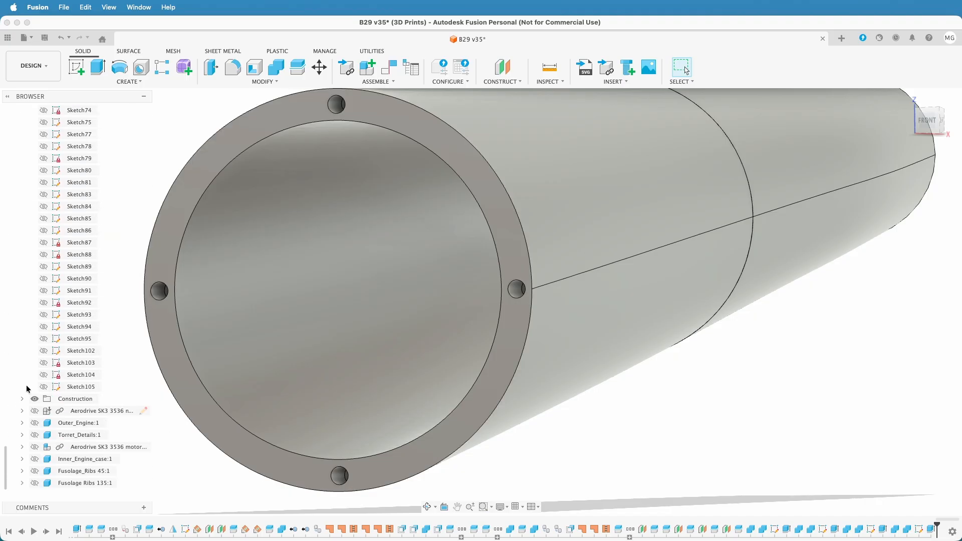
{"action": "left_click", "coordinate": [43, 387]}
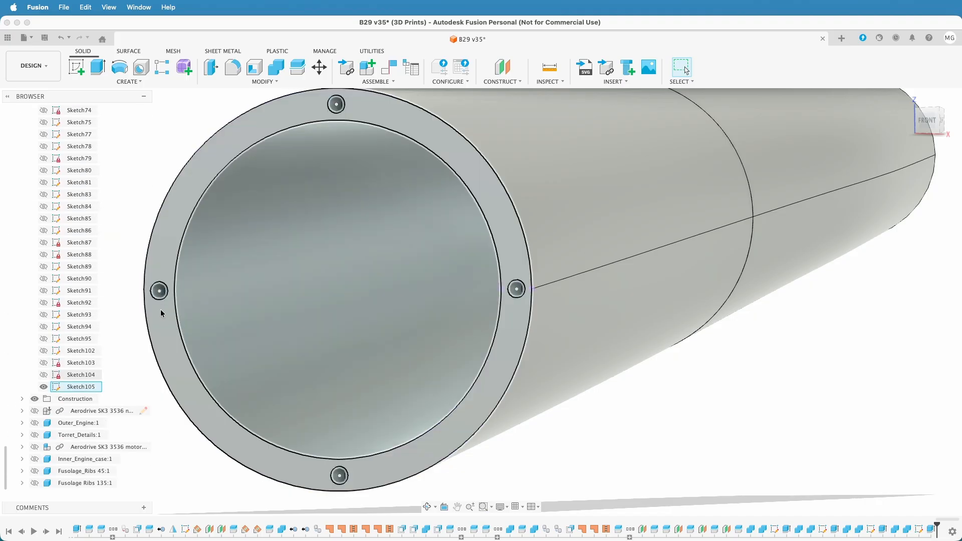
Show Fuselage (4) and extrude the four Sketch105 circles 10 mm as a cut into its adjoining end
{"action": "left_click", "coordinate": [160, 292]}
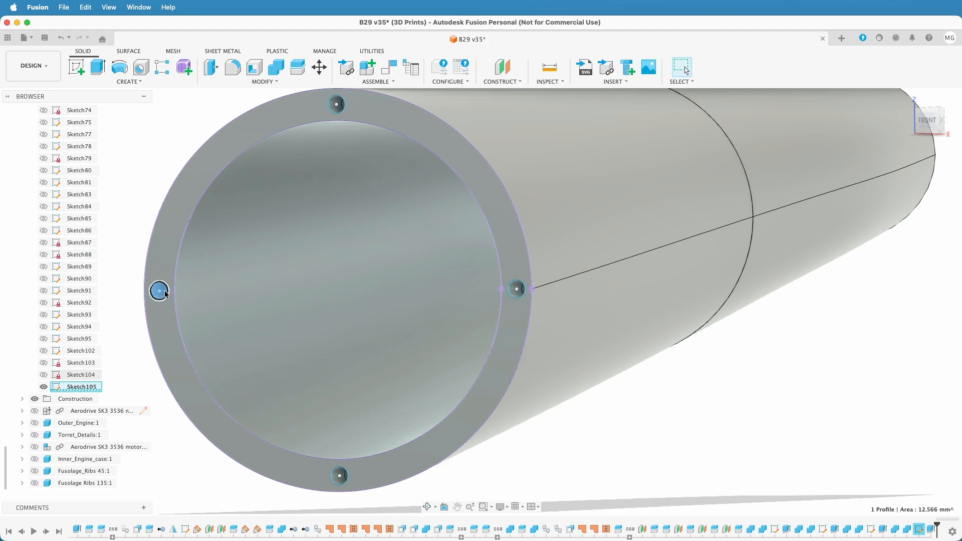
{"action": "left_click", "coordinate": [335, 105]}
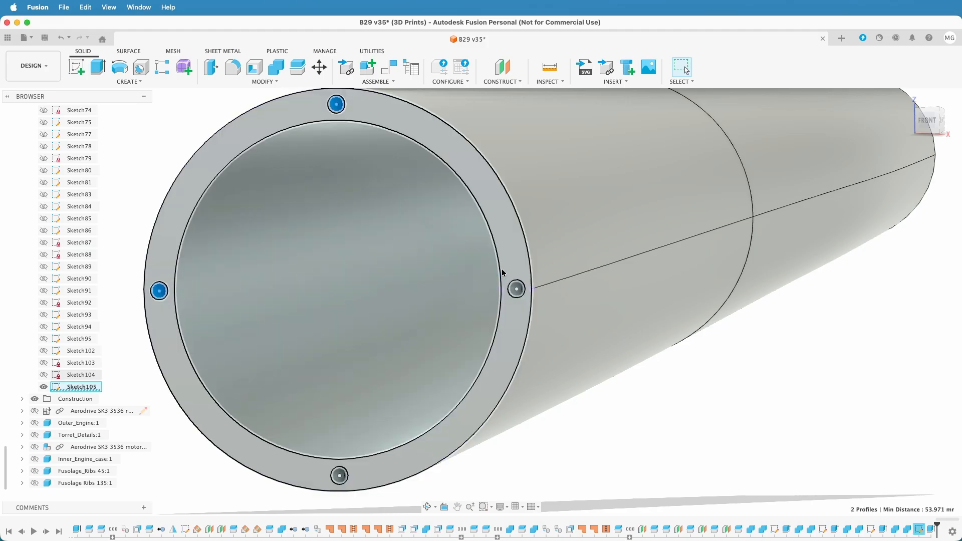
{"action": "left_click", "coordinate": [509, 290]}
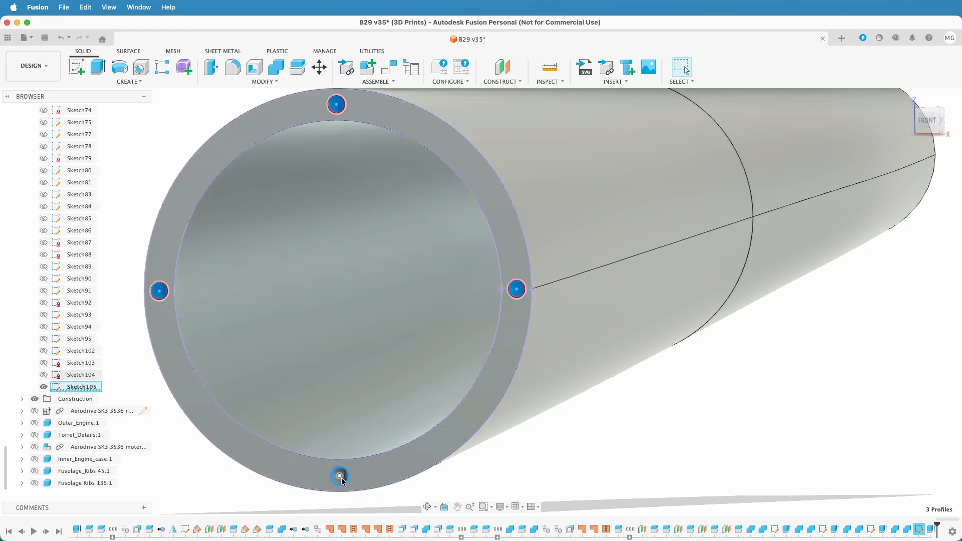
{"action": "left_click", "coordinate": [343, 481]}
{"action": "left_click", "coordinate": [344, 481]}
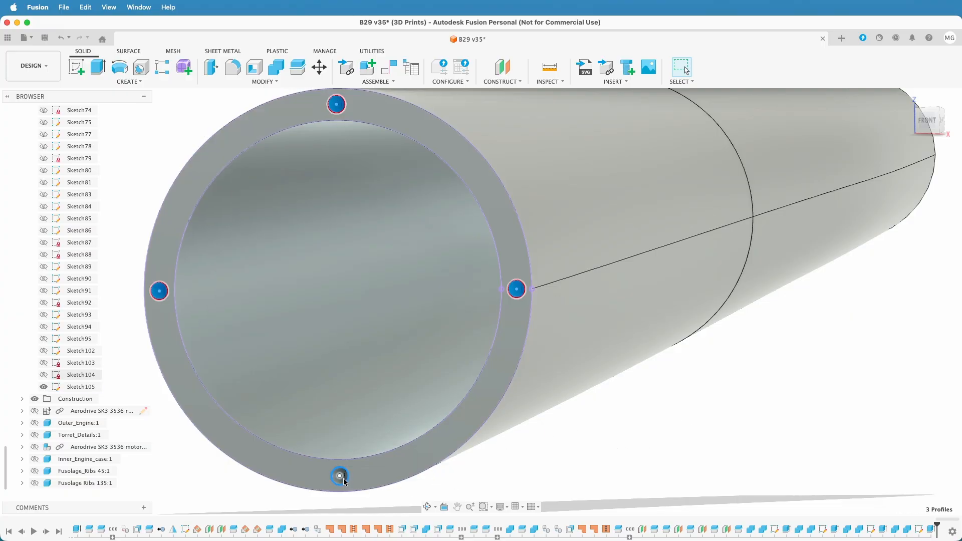
{"action": "scroll", "coordinate": [342, 478], "scroll_direction": "up", "scroll_amount": 5}
{"action": "left_click", "coordinate": [335, 458]}
{"action": "scroll", "coordinate": [336, 458], "scroll_direction": "down", "scroll_amount": 3}
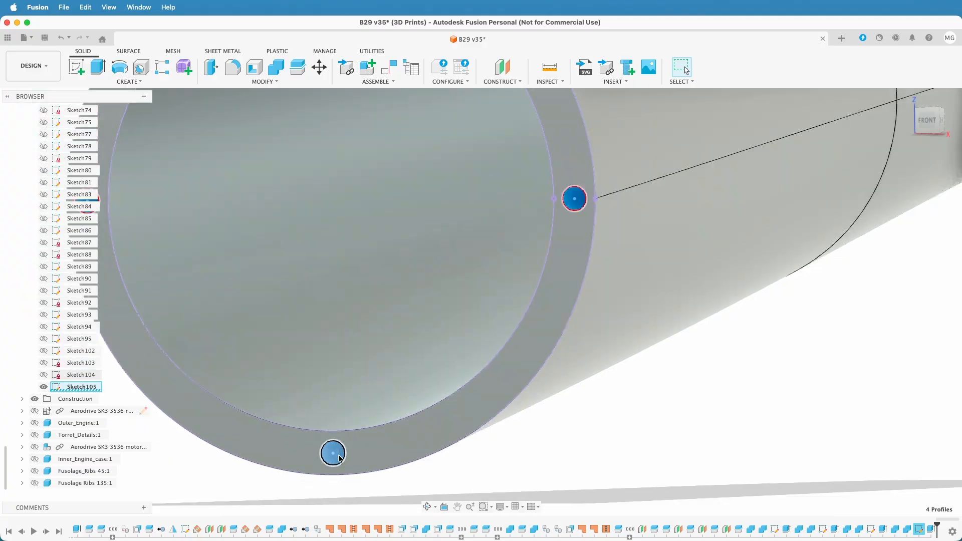
{"action": "scroll", "coordinate": [615, 421], "scroll_direction": "down", "scroll_amount": 2}
{"action": "key", "text": "e"}
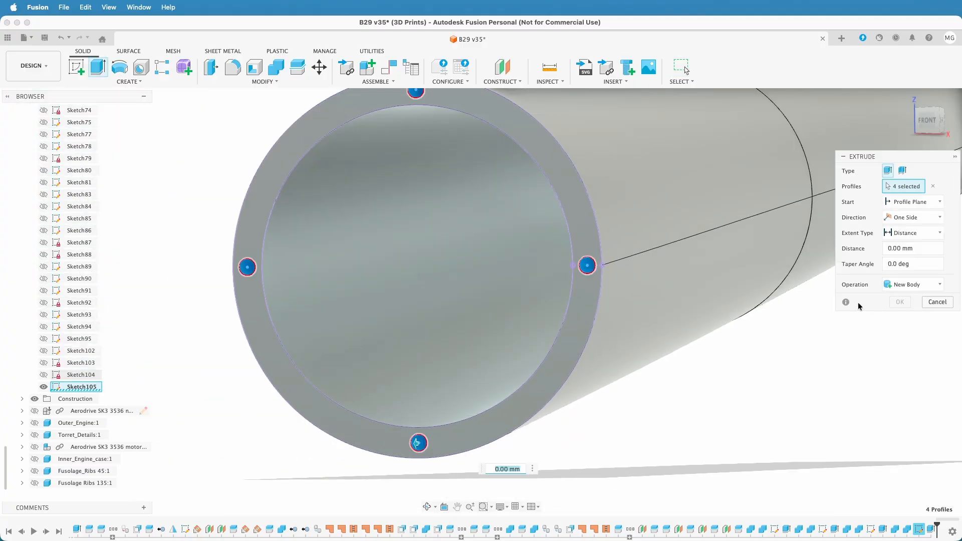
{"action": "middle_click_drag", "start_coordinate": [840, 345], "coordinate": [824, 372], "text": "shift"}
{"action": "type", "text": "1"}
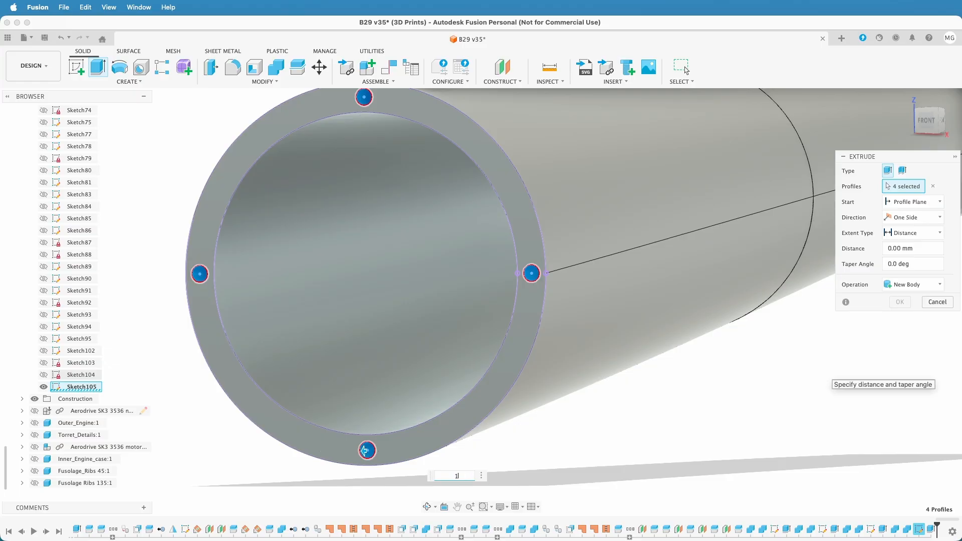
{"action": "type", "text": "0"}
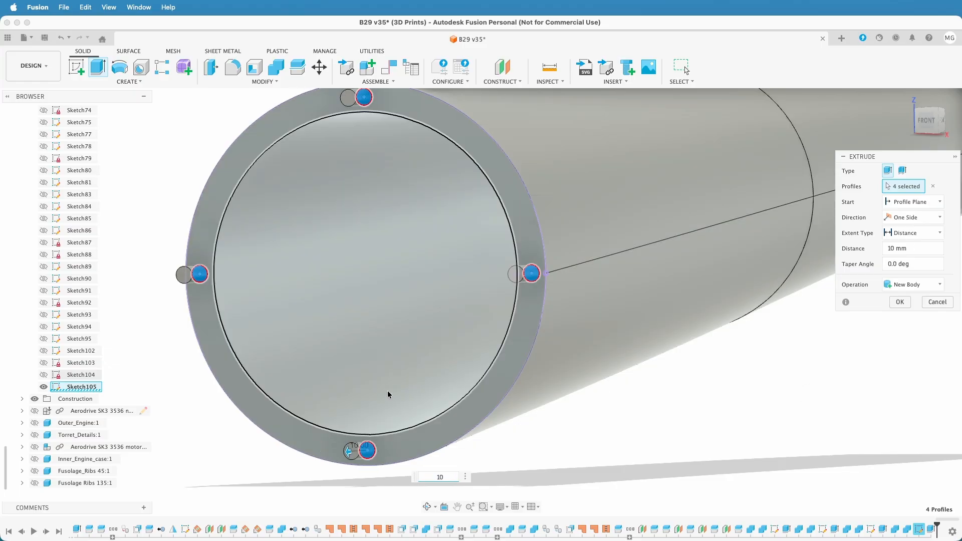
{"action": "scroll", "coordinate": [70, 331], "scroll_direction": "up", "scroll_amount": 10}
{"action": "scroll", "coordinate": [58, 314], "scroll_direction": "up", "scroll_amount": 10}
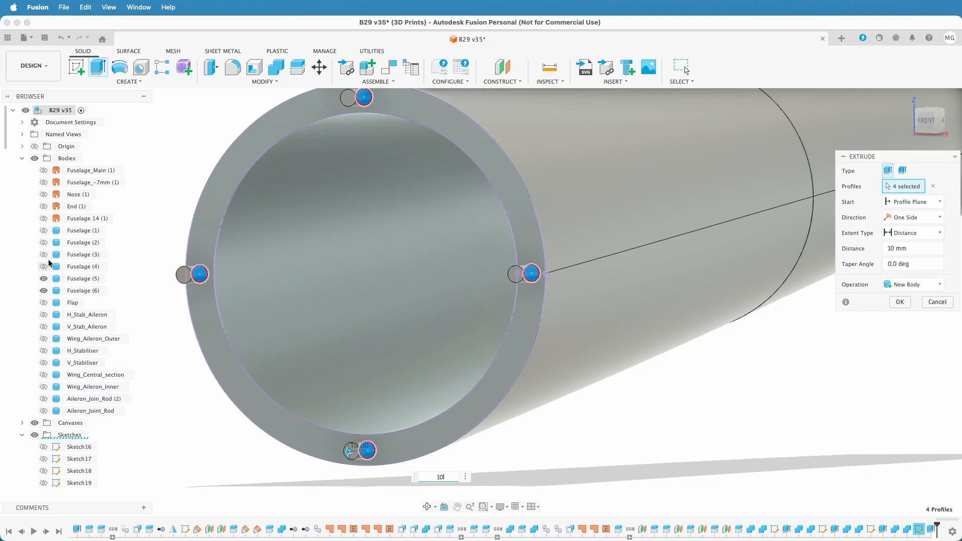
{"action": "left_click", "coordinate": [43, 267]}
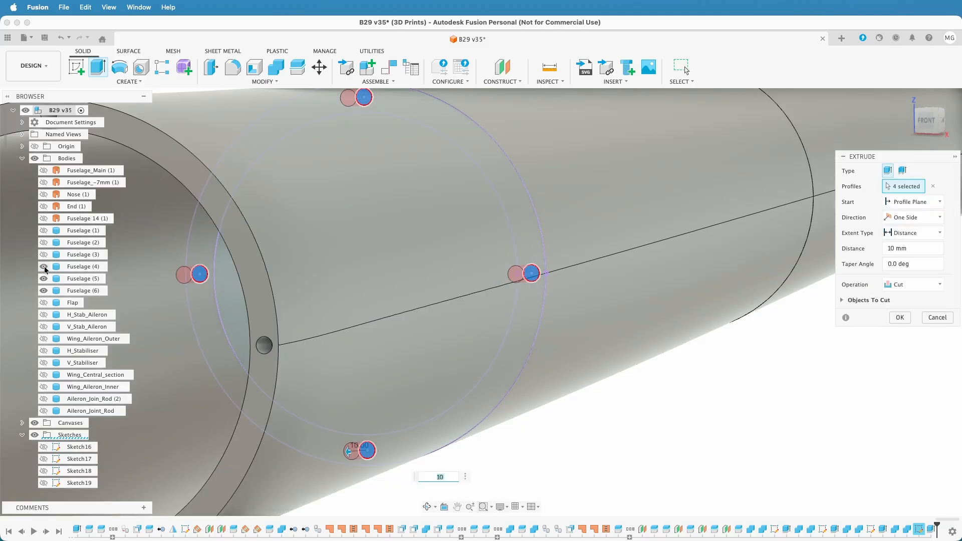
{"action": "left_click", "coordinate": [900, 318]}
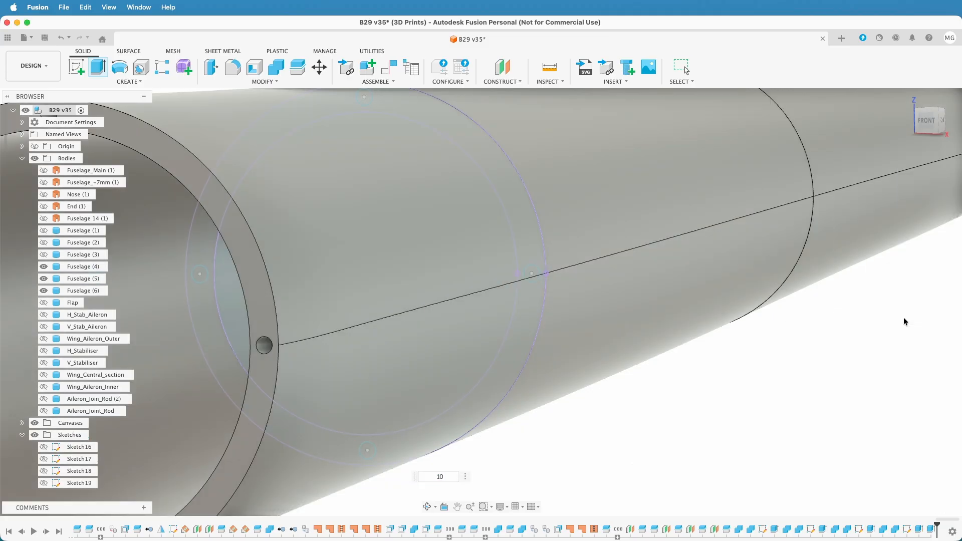
Hide Sketch105 and collapse the list of sketches
{"action": "scroll", "coordinate": [589, 351], "scroll_direction": "down", "scroll_amount": 5}
{"action": "left_click", "coordinate": [665, 360]}
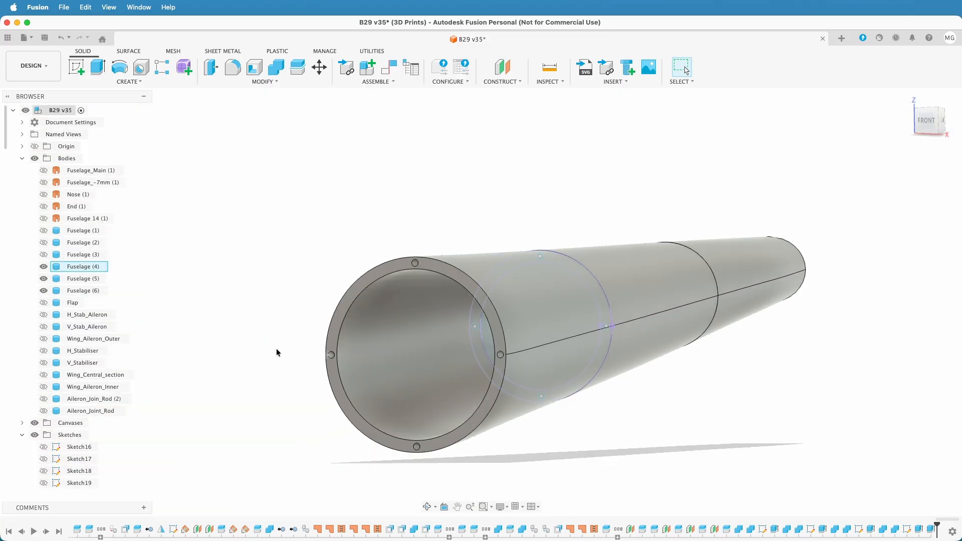
{"action": "scroll", "coordinate": [37, 408], "scroll_direction": "down", "scroll_amount": 10}
{"action": "scroll", "coordinate": [38, 411], "scroll_direction": "down", "scroll_amount": 10}
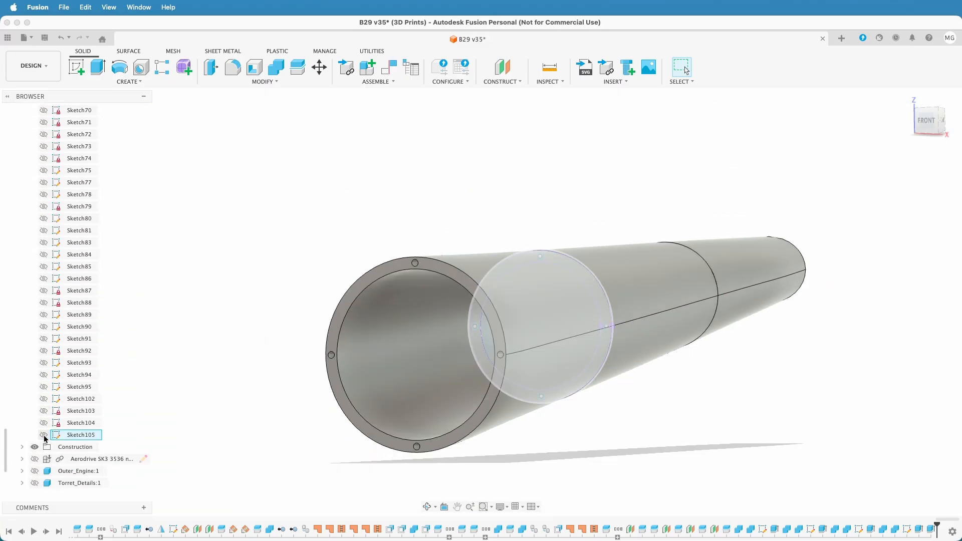
{"action": "left_click", "coordinate": [44, 434]}
{"action": "scroll", "coordinate": [44, 390], "scroll_direction": "up", "scroll_amount": 10}
{"action": "scroll", "coordinate": [44, 362], "scroll_direction": "up", "scroll_amount": 5}
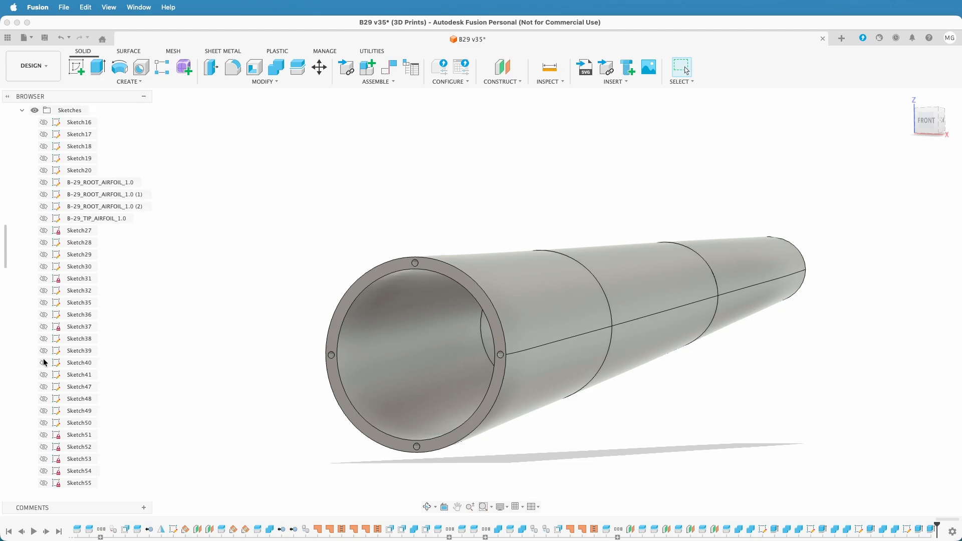
{"action": "left_click", "coordinate": [23, 255]}
Hide Fuselage (5) and examine the pin holes in the rear end ring of Fuselage (4)
{"action": "middle_click_drag", "start_coordinate": [739, 443], "coordinate": [707, 445], "text": "shift"}
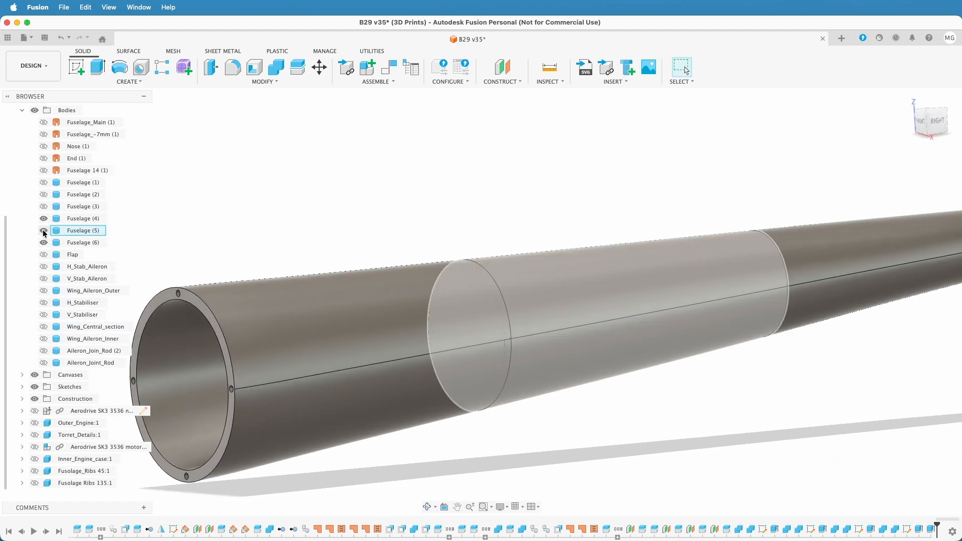
{"action": "left_click", "coordinate": [44, 230]}
{"action": "middle_click_drag", "start_coordinate": [588, 345], "coordinate": [568, 352], "text": "shift"}
{"action": "scroll", "coordinate": [412, 351], "scroll_direction": "up", "scroll_amount": 5}
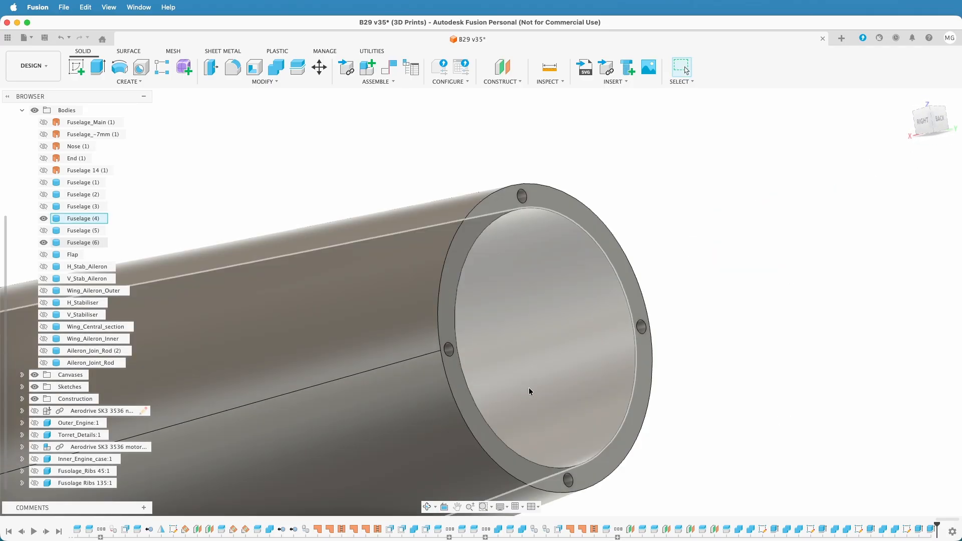
{"action": "scroll", "coordinate": [529, 388], "scroll_direction": "down", "scroll_amount": 6}
{"action": "middle_click_drag", "start_coordinate": [689, 407], "coordinate": [756, 393], "text": "shift"}
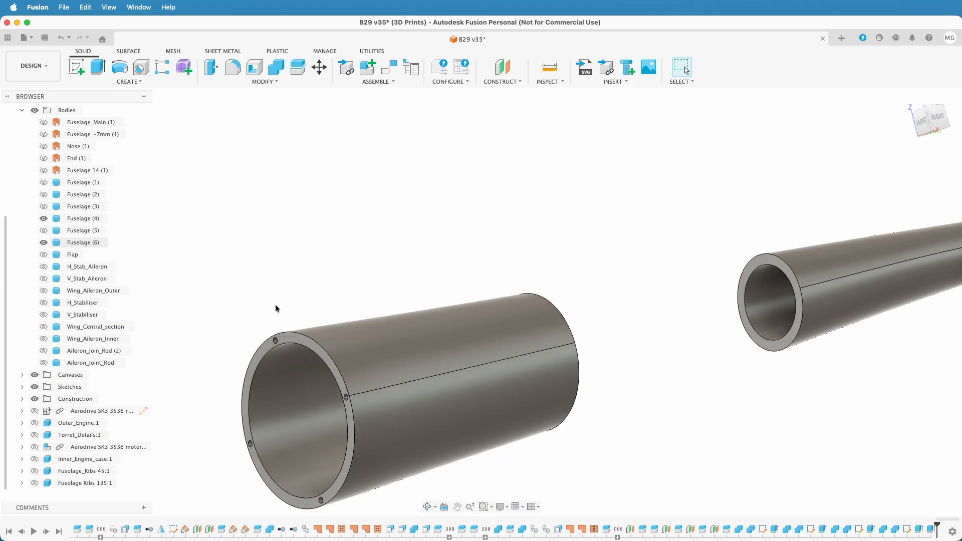
Hide Fuselage (4) and start a sketch on the front ring face of Fuselage (6)
{"action": "left_click", "coordinate": [44, 219]}
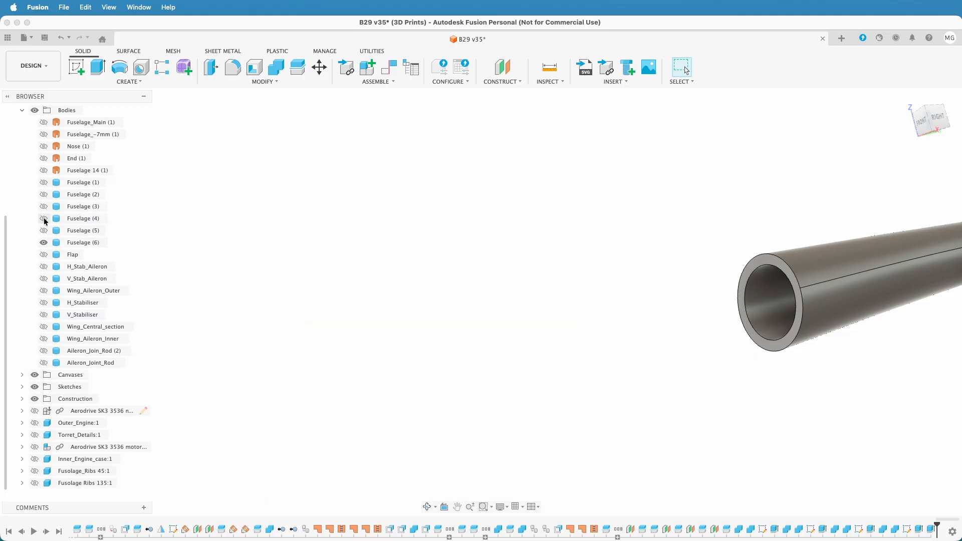
{"action": "scroll", "coordinate": [651, 385], "scroll_direction": "down", "scroll_amount": 4}
{"action": "middle_click_drag", "start_coordinate": [608, 378], "coordinate": [486, 299]}
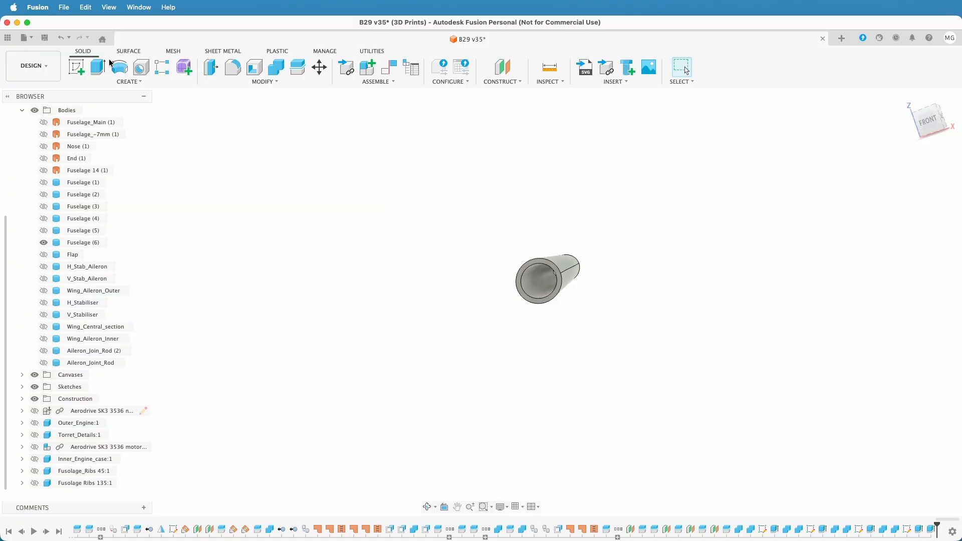
{"action": "left_click", "coordinate": [76, 67]}
{"action": "scroll", "coordinate": [551, 273], "scroll_direction": "up", "scroll_amount": 5}
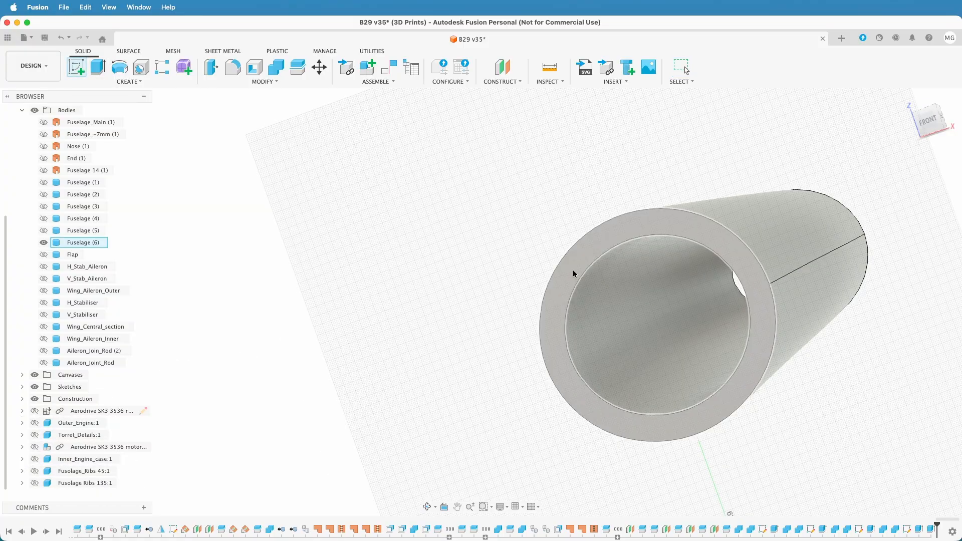
{"action": "left_click", "coordinate": [573, 273]}
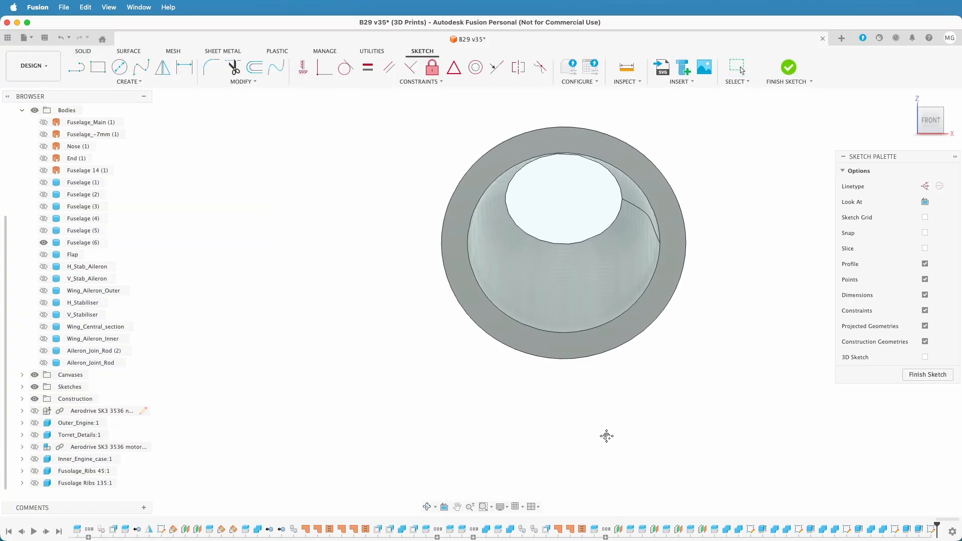
Project the front ring face of Fuselage (6) into the sketch
{"action": "scroll", "coordinate": [735, 313], "scroll_direction": "up", "scroll_amount": 5}
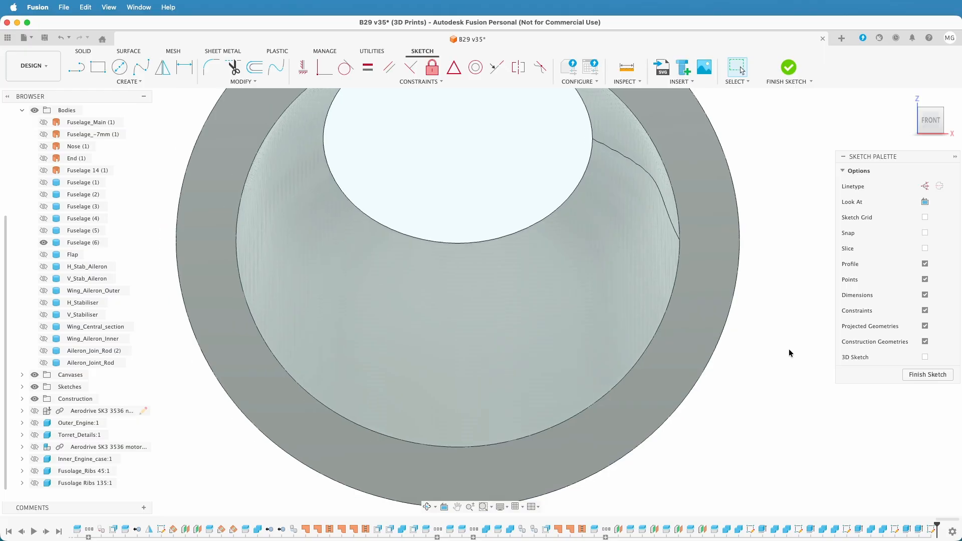
{"action": "scroll", "coordinate": [787, 337], "scroll_direction": "down", "scroll_amount": 5}
{"action": "middle_click_drag", "start_coordinate": [788, 336], "coordinate": [747, 362]}
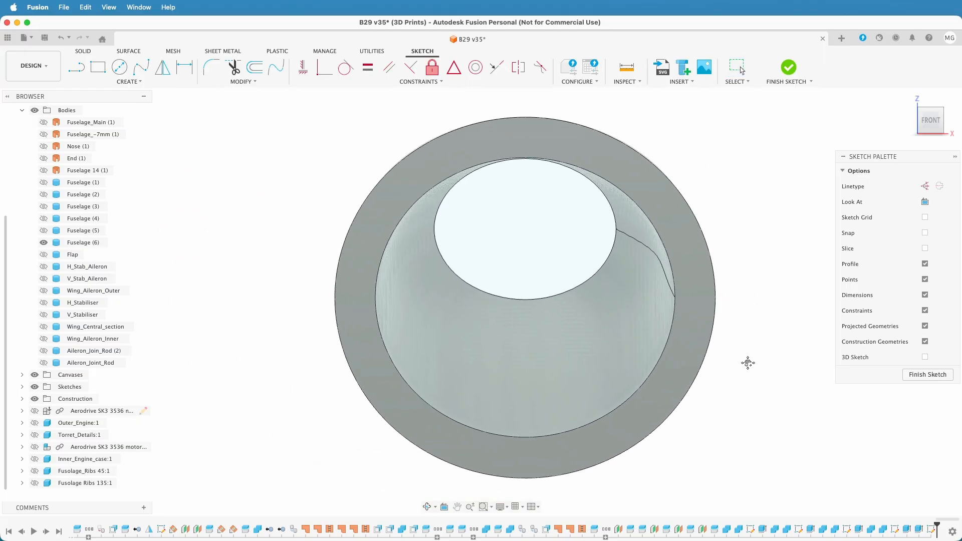
{"action": "key", "text": "p"}
{"action": "left_click", "coordinate": [692, 317]}
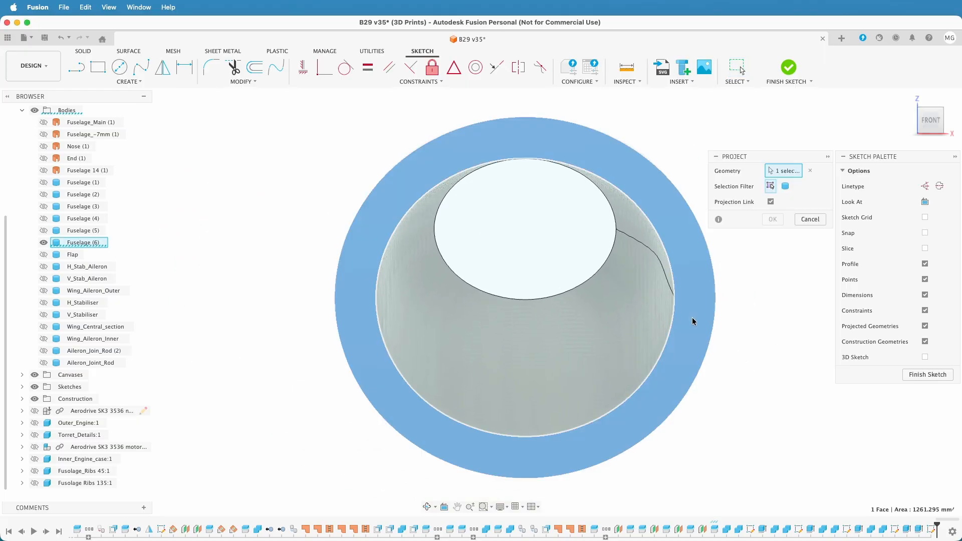
{"action": "left_click", "coordinate": [773, 219]}
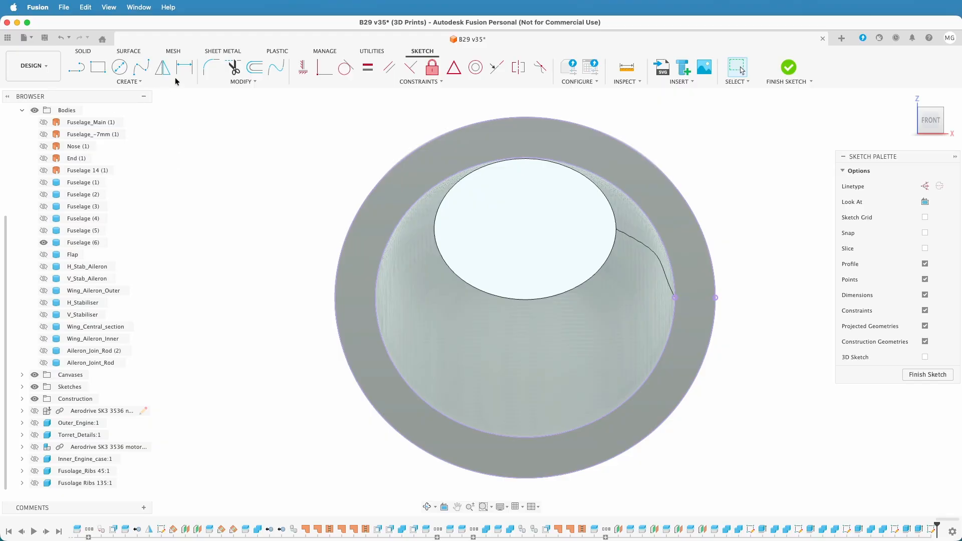
Offset the ring's projected outer edge 3.5 mm inward as a single curve
{"action": "left_click", "coordinate": [255, 67]}
{"action": "left_click", "coordinate": [417, 152]}
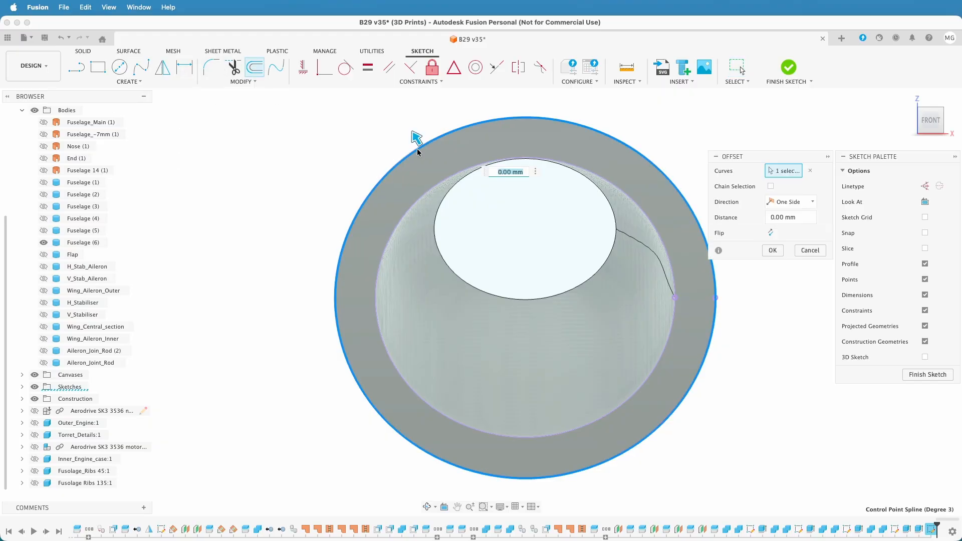
{"action": "key", "text": "Return"}
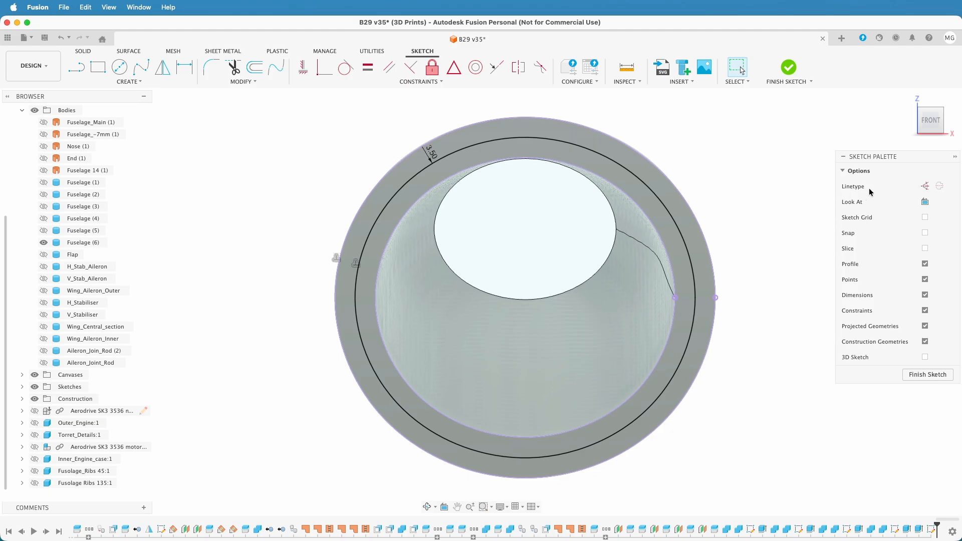
Draw horizontal and vertical construction lines across the offset curve, crossing at its centre and ending on the curve
{"action": "left_click", "coordinate": [924, 186]}
{"action": "key", "text": "l"}
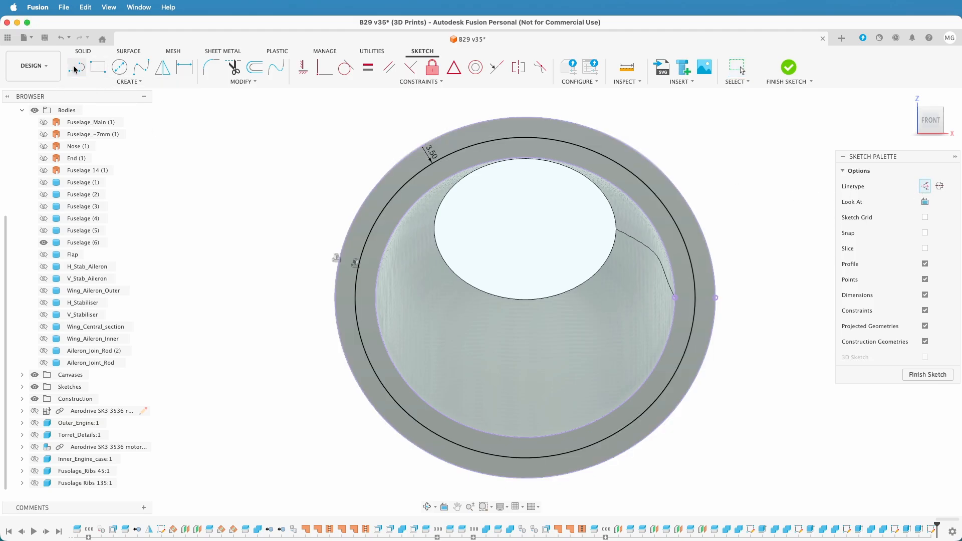
{"action": "left_click", "coordinate": [693, 298]}
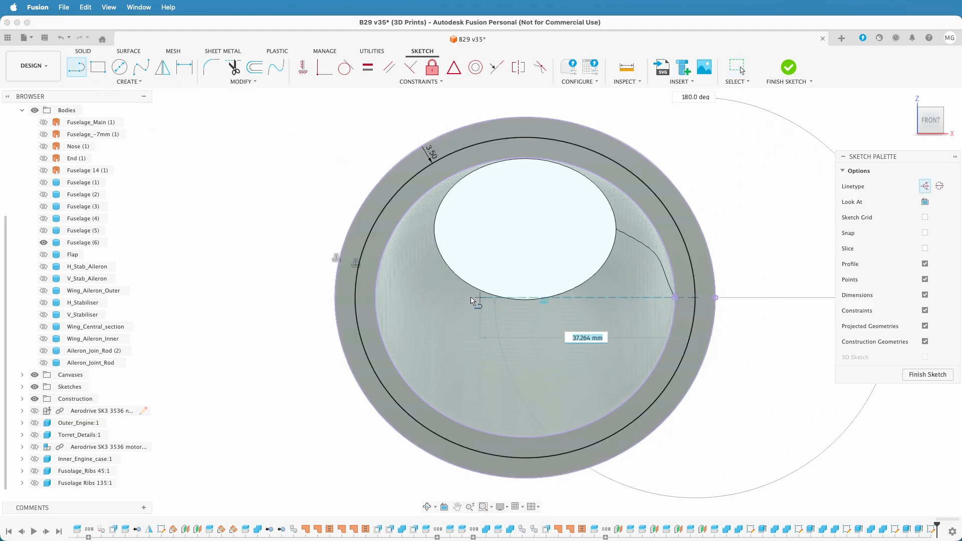
{"action": "left_click", "coordinate": [359, 300]}
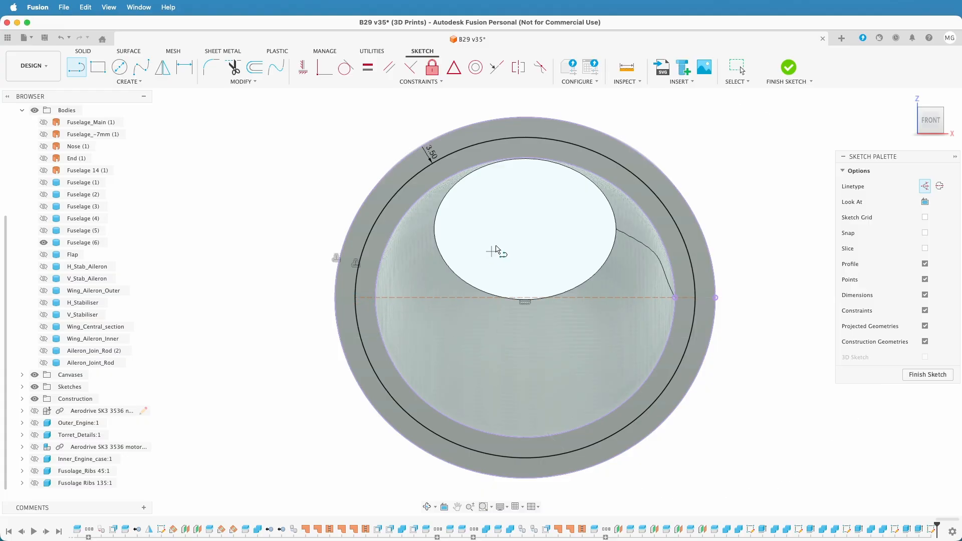
{"action": "left_click", "coordinate": [525, 299]}
{"action": "left_click", "coordinate": [525, 137]}
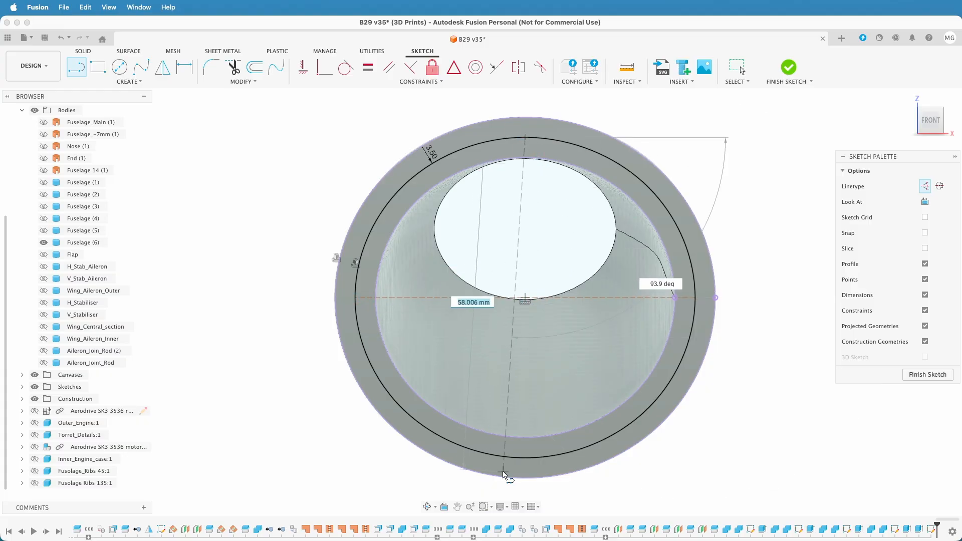
{"action": "left_click", "coordinate": [525, 456]}
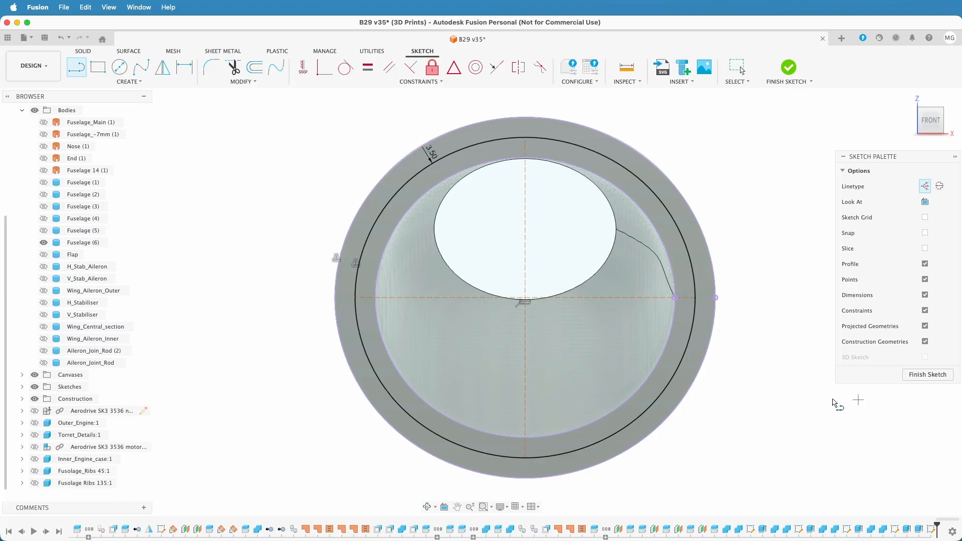
Draw two 4 mm circles in normal linetype, at the horizontal line's left end and the vertical line's upper end
{"action": "key", "text": "c"}
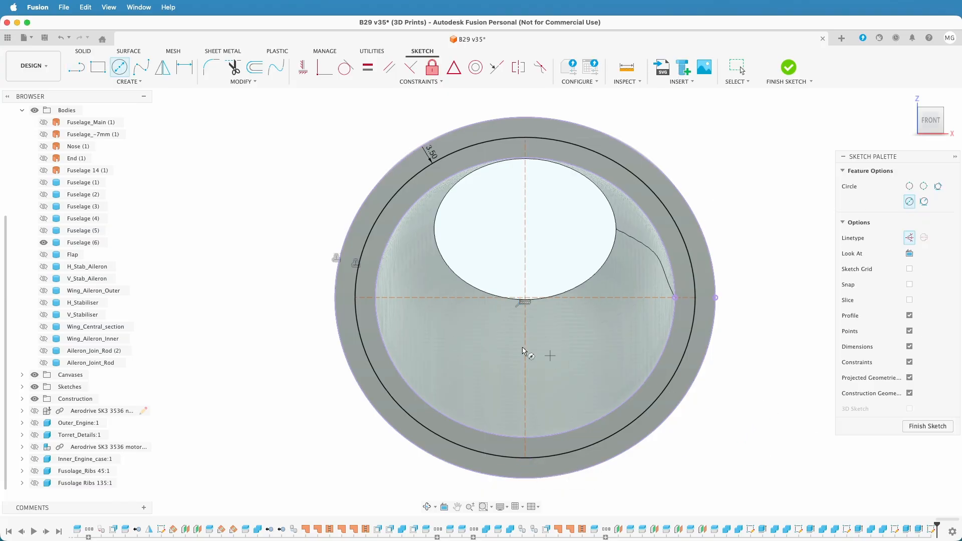
{"action": "left_click", "coordinate": [356, 299]}
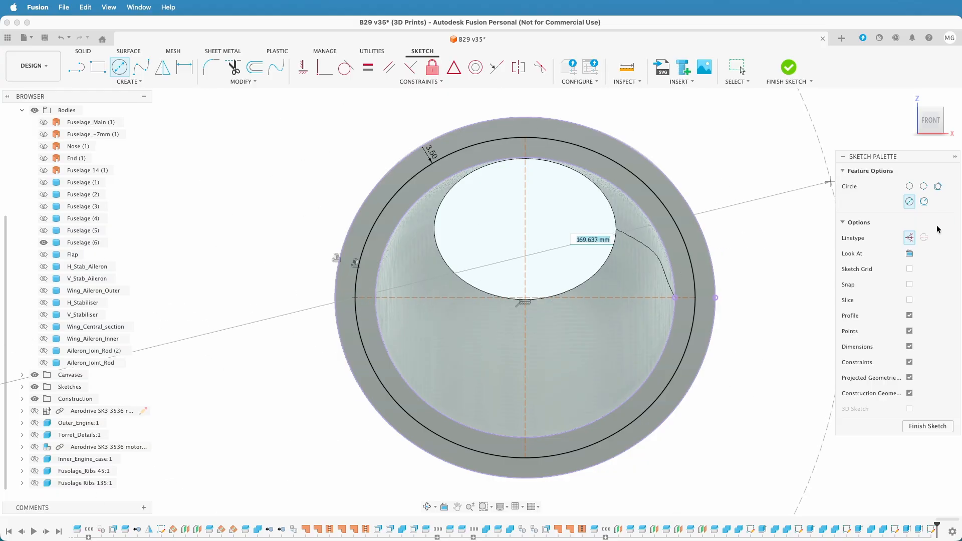
{"action": "type", "text": "4"}
{"action": "key", "text": "Return"}
{"action": "key", "text": "Escape"}
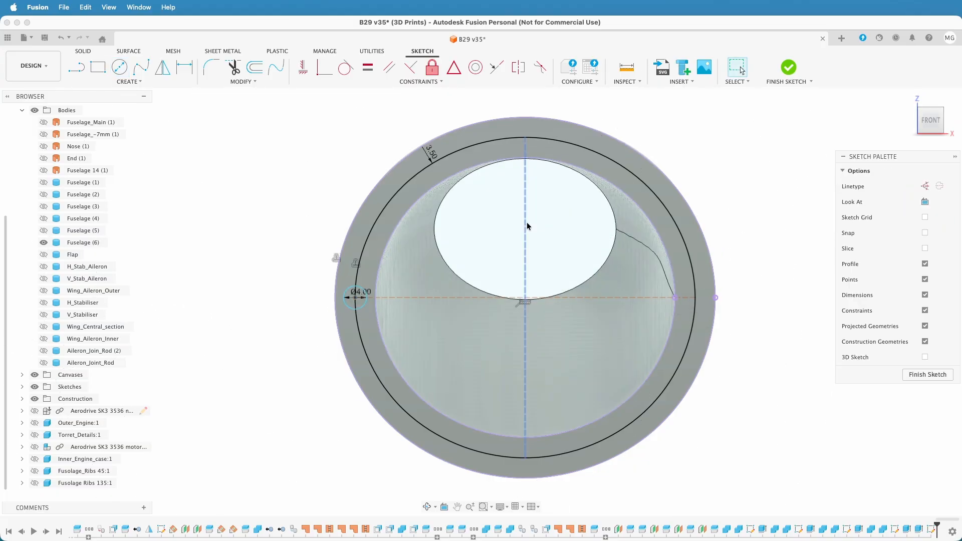
{"action": "left_click", "coordinate": [526, 136]}
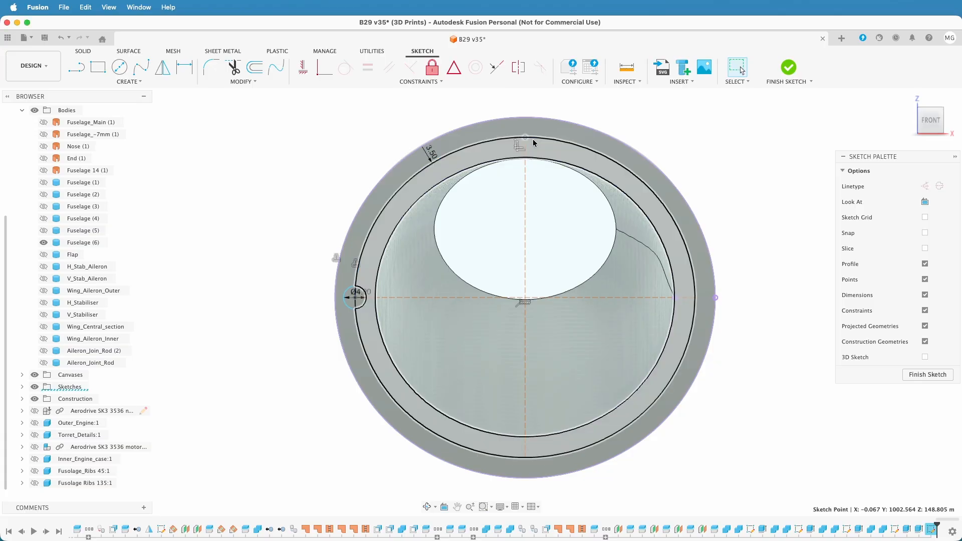
{"action": "left_click", "coordinate": [778, 125]}
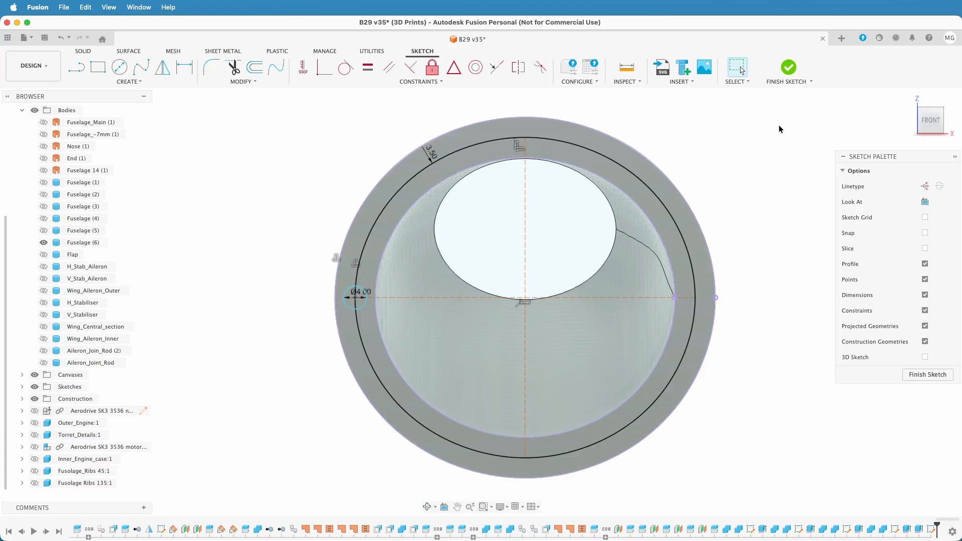
{"action": "key", "text": "c"}
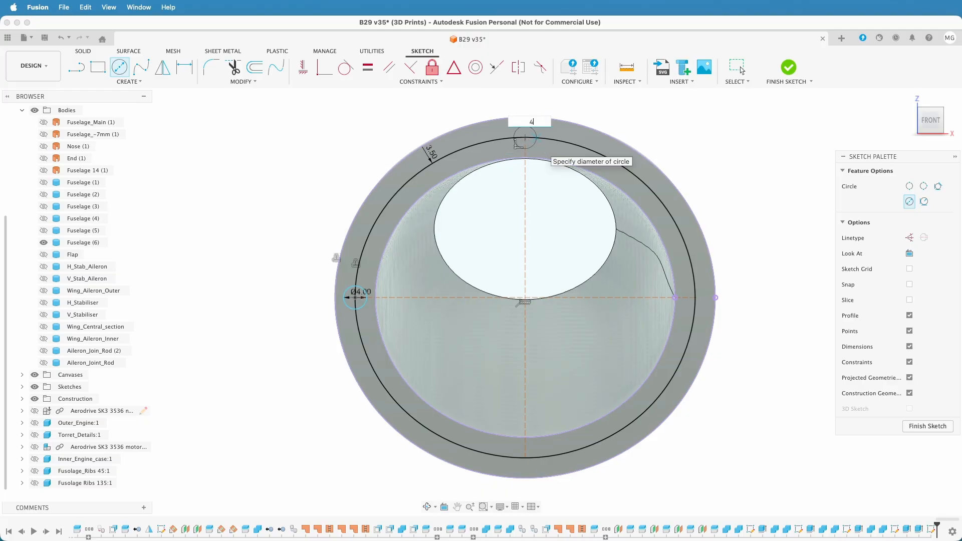
{"action": "key", "text": "Return"}
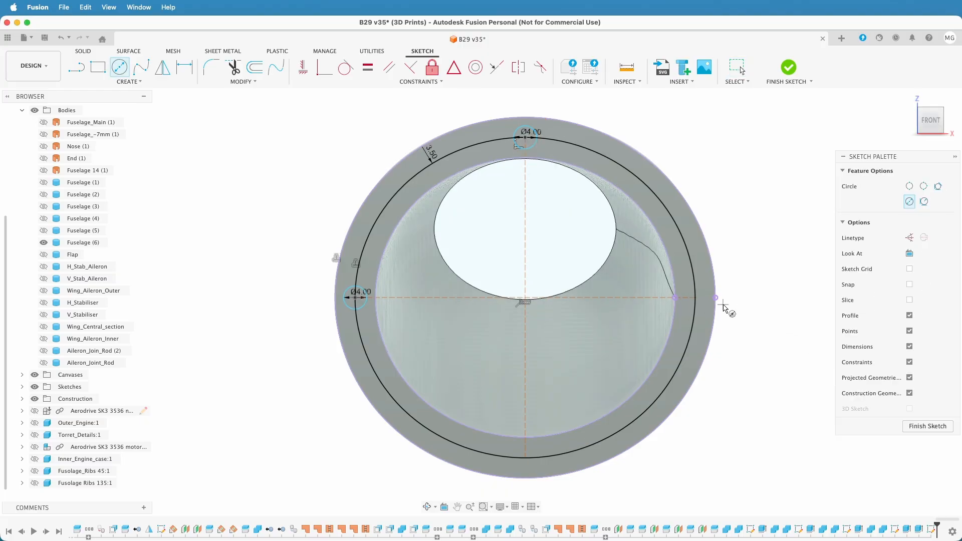
Draw two more 4 mm circles, at the horizontal line's right end and the vertical line's lower end
{"action": "left_click", "coordinate": [696, 300]}
{"action": "type", "text": "4"}
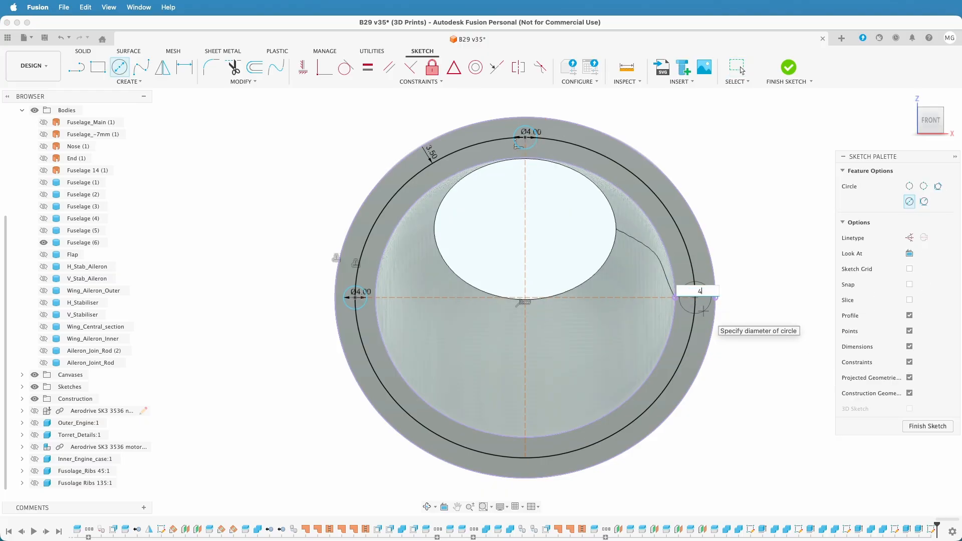
{"action": "key", "text": "Return"}
{"action": "key", "text": "Escape"}
{"action": "key", "text": "c"}
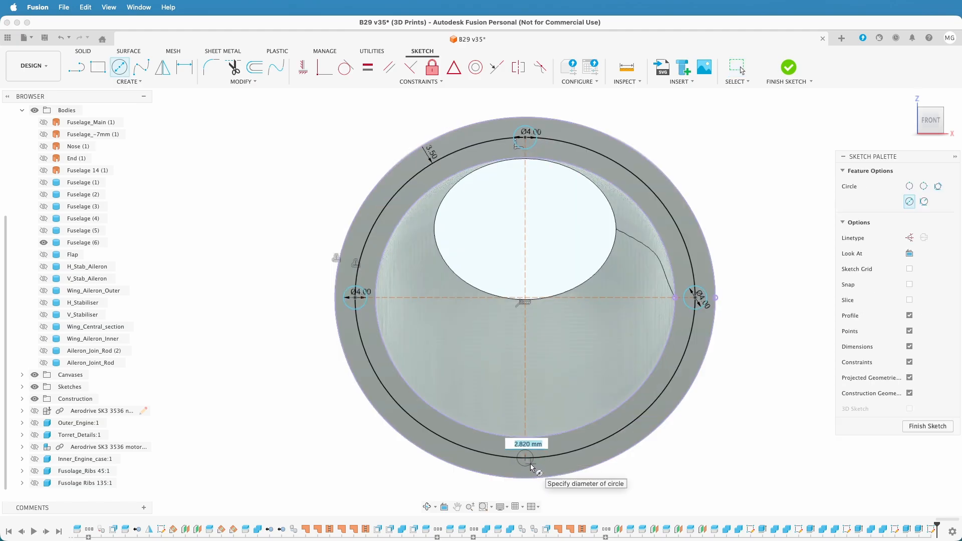
{"action": "type", "text": "4"}
{"action": "key", "text": "Return"}
{"action": "key", "text": "Escape"}
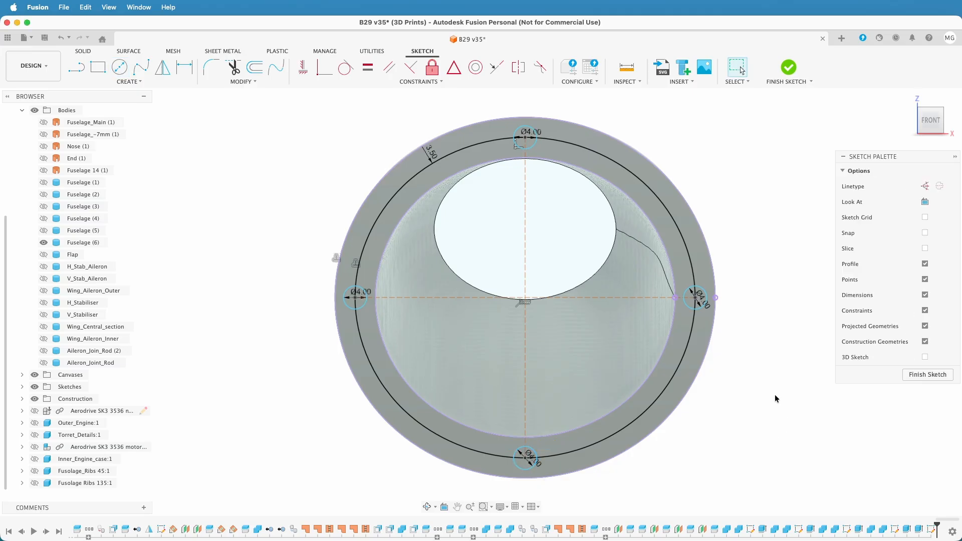
Delete the offset curve and both construction lines, leaving the four circles, and finish the sketch
{"action": "left_click", "coordinate": [678, 369]}
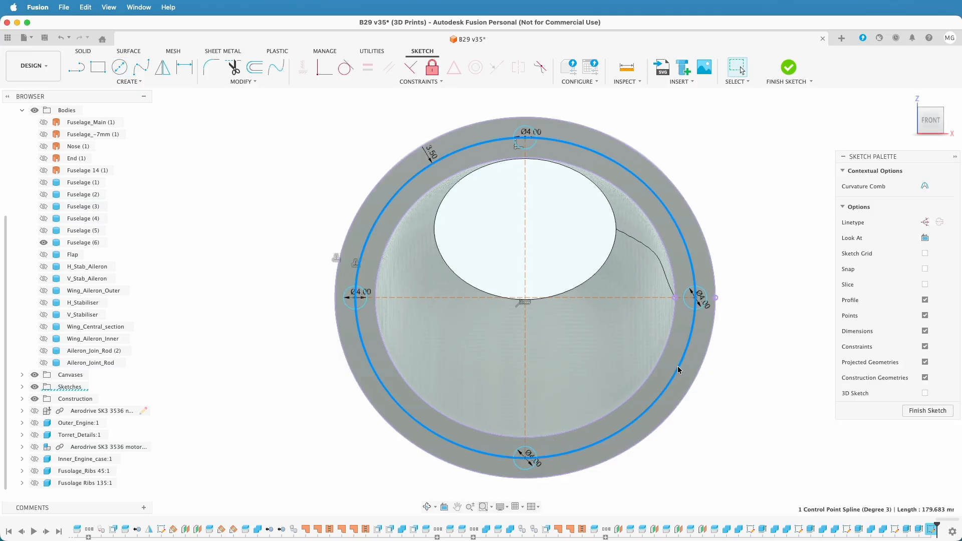
{"action": "key", "text": "Delete"}
{"action": "left_click", "coordinate": [612, 296]}
{"action": "key", "text": "Delete"}
{"action": "left_click", "coordinate": [525, 350]}
{"action": "key", "text": "Delete"}
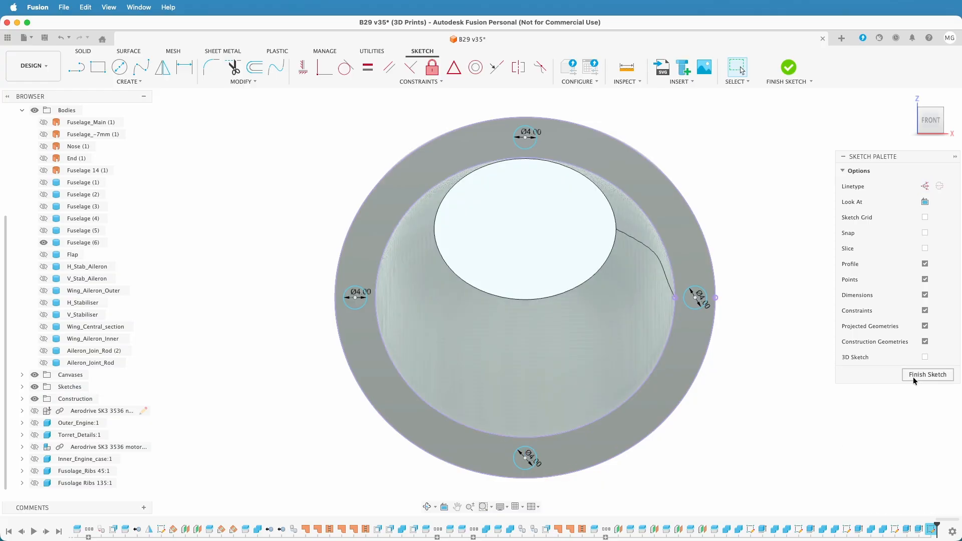
{"action": "left_click", "coordinate": [915, 376]}
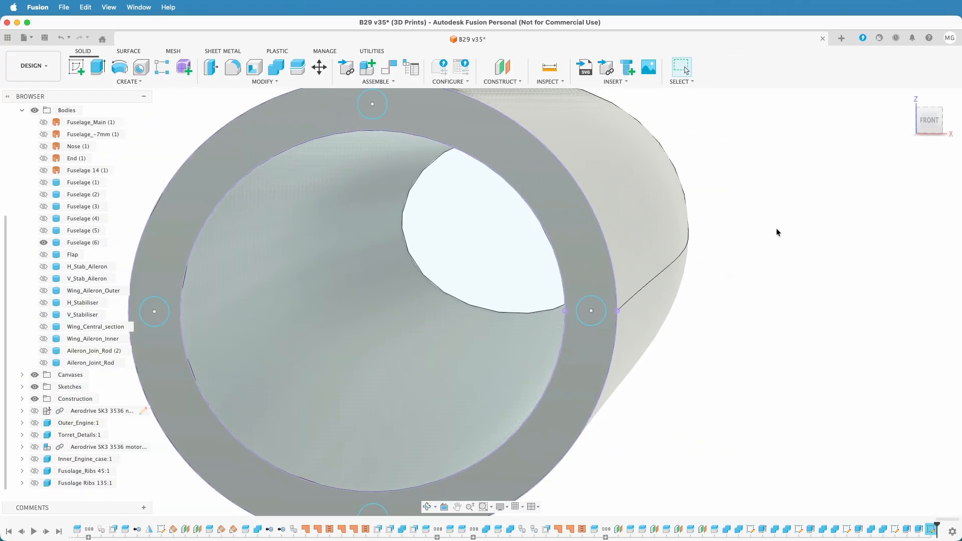
Show Fuselage (5) and extrude the four 4 mm circles symmetrically 10 mm as a cut into Fuselage (5) and Fuselage (6)
{"action": "left_click", "coordinate": [372, 103]}
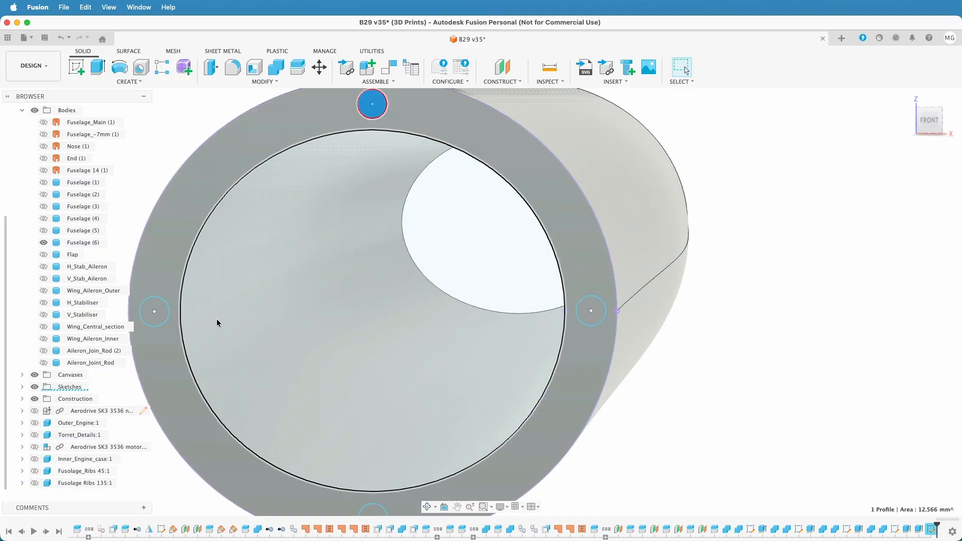
{"action": "left_click", "coordinate": [154, 312]}
{"action": "left_click", "coordinate": [592, 311]}
{"action": "scroll", "coordinate": [395, 418], "scroll_direction": "down", "scroll_amount": 5}
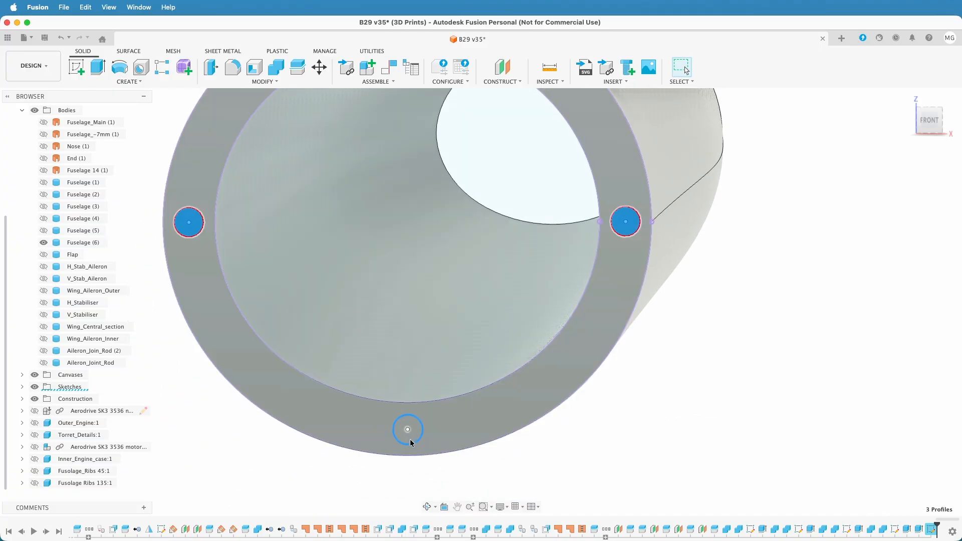
{"action": "left_click", "coordinate": [407, 430]}
{"action": "scroll", "coordinate": [761, 354], "scroll_direction": "down", "scroll_amount": 2}
{"action": "scroll", "coordinate": [761, 352], "scroll_direction": "down", "scroll_amount": 2}
{"action": "middle_click_drag", "start_coordinate": [762, 350], "coordinate": [889, 346], "text": "shift"}
{"action": "left_click", "coordinate": [44, 230]}
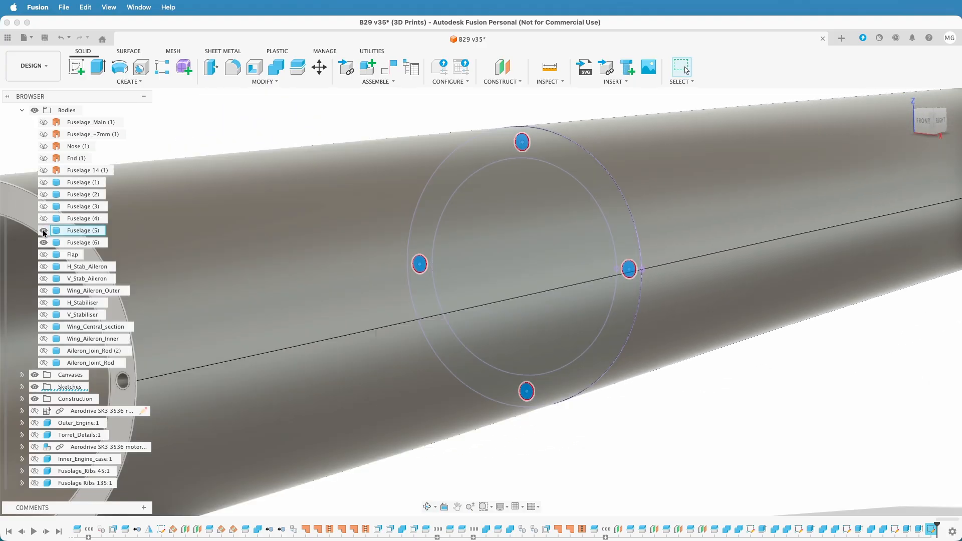
{"action": "key", "text": "e"}
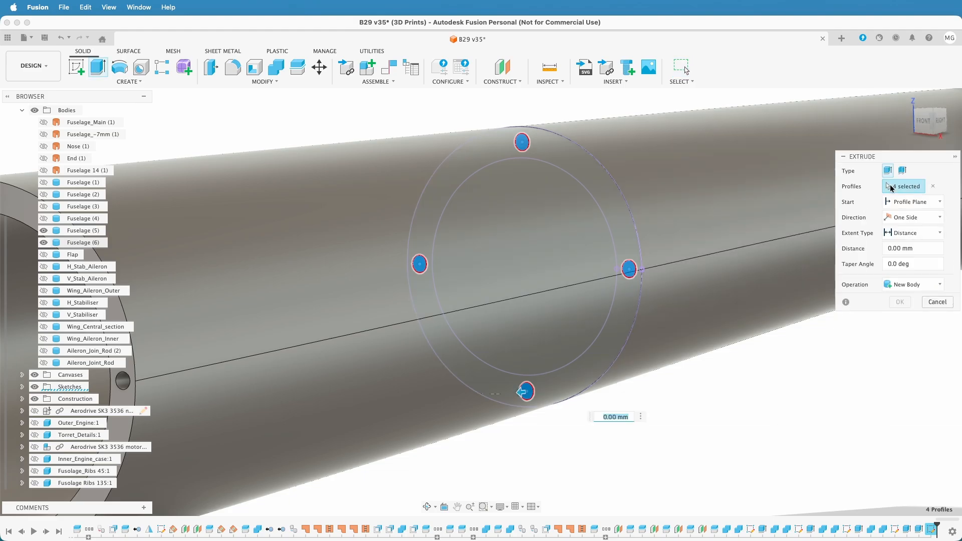
{"action": "left_click", "coordinate": [901, 218]}
{"action": "left_click", "coordinate": [910, 256]}
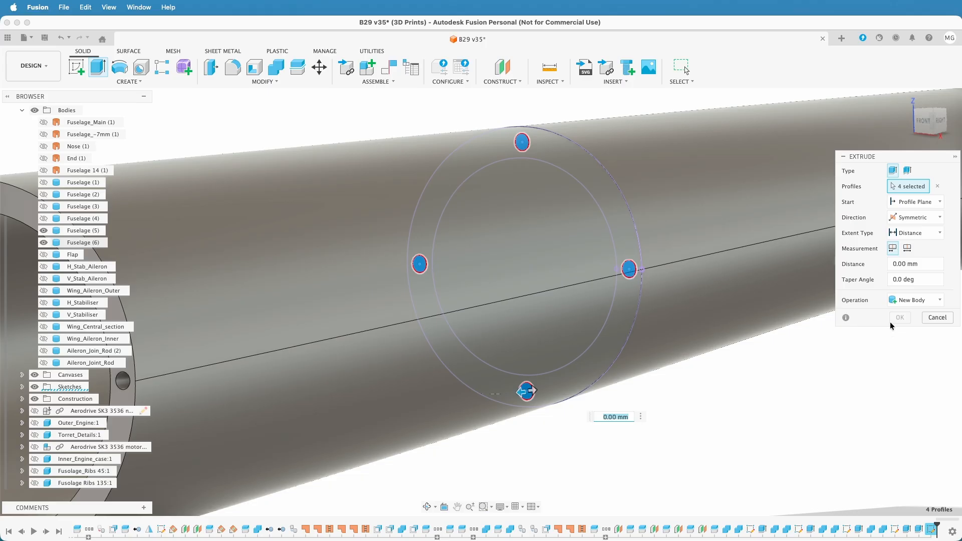
{"action": "type", "text": "10"}
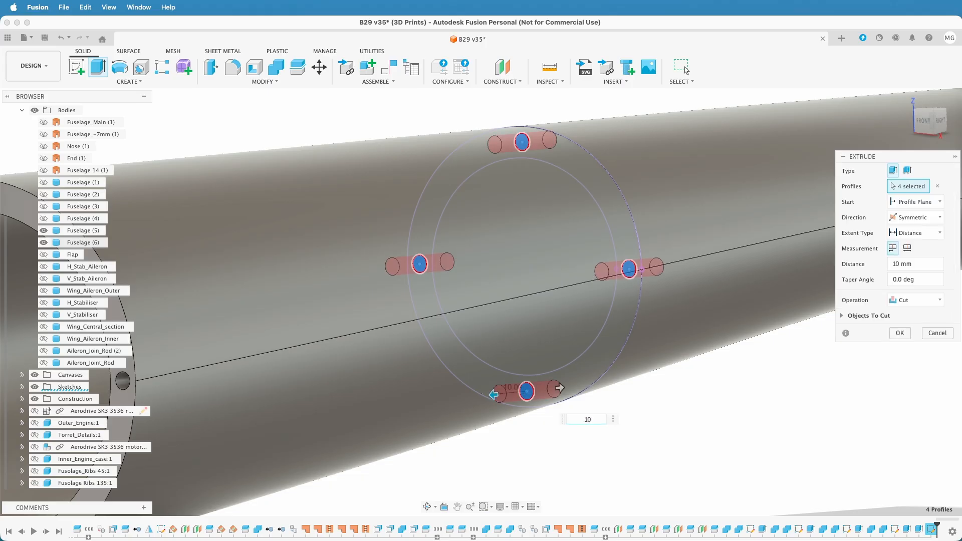
{"action": "key", "text": "Return"}
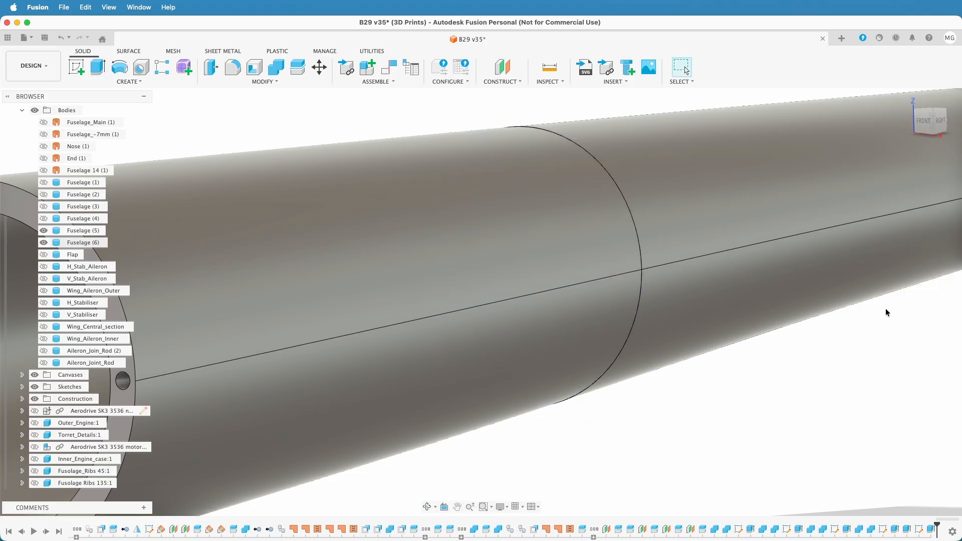
Hide and show Fuselage (5) and Fuselage (6) in turn to examine the pin holes at their joint
{"action": "scroll", "coordinate": [888, 306], "scroll_direction": "down", "scroll_amount": 5}
{"action": "middle_click_drag", "start_coordinate": [859, 353], "coordinate": [802, 361]}
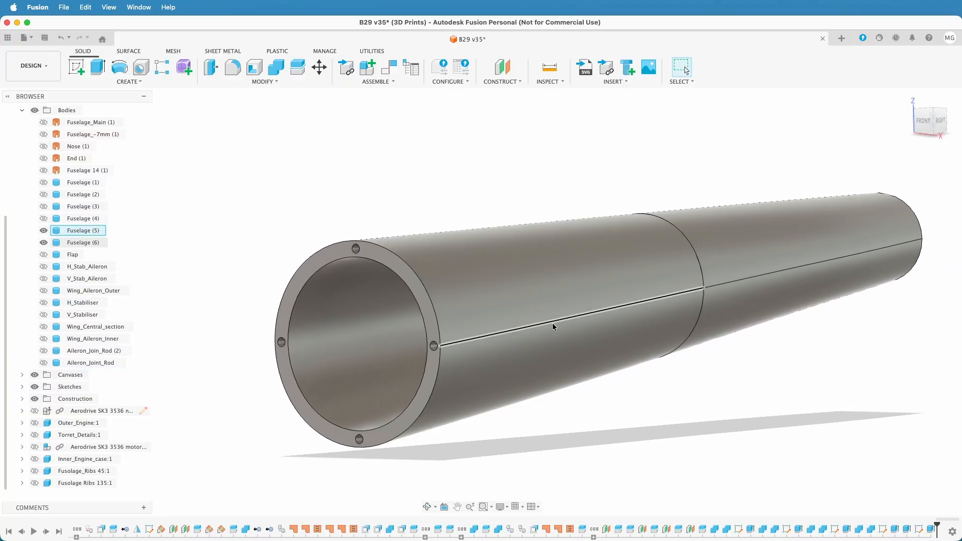
{"action": "left_click", "coordinate": [44, 231]}
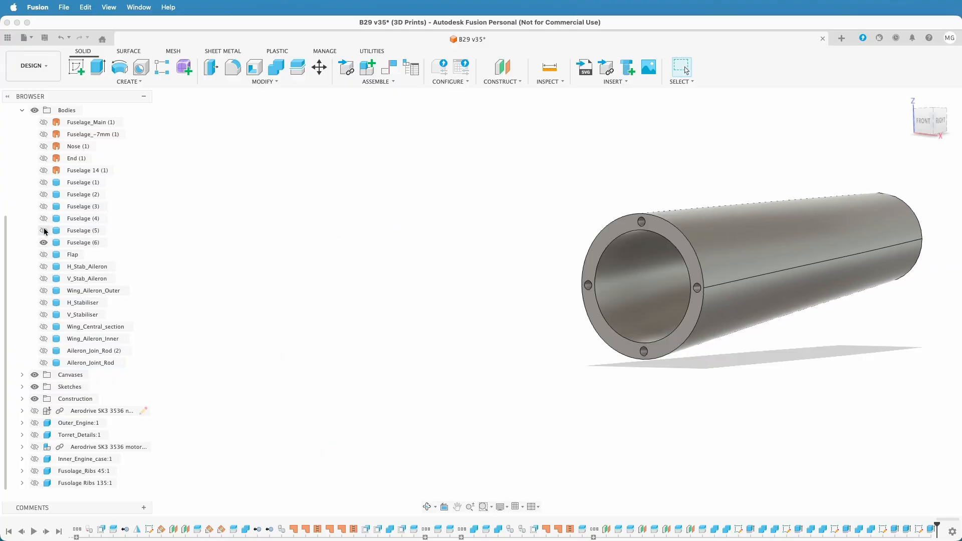
{"action": "left_click", "coordinate": [43, 230]}
{"action": "left_click", "coordinate": [44, 242]}
{"action": "middle_click_drag", "start_coordinate": [630, 405], "coordinate": [591, 404], "text": "shift"}
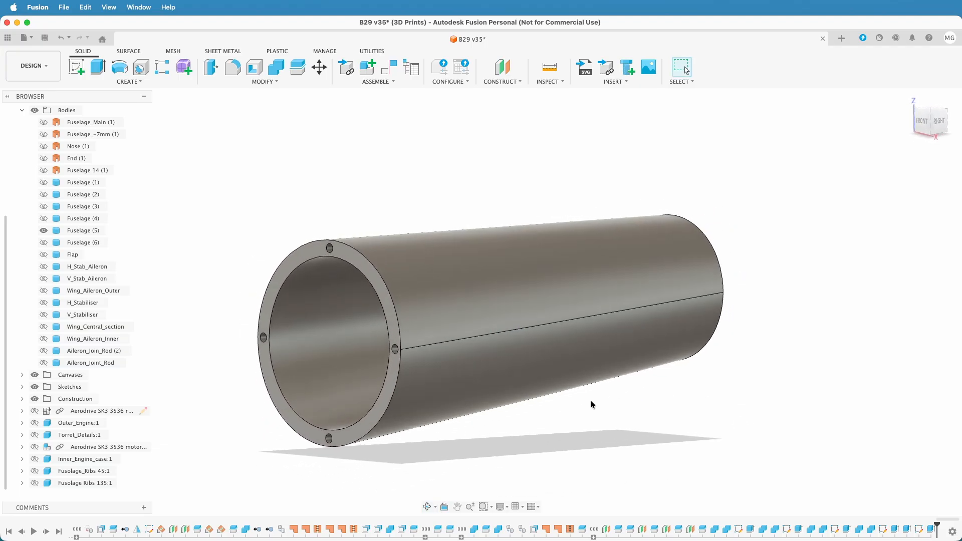
{"action": "left_click", "coordinate": [44, 242]}
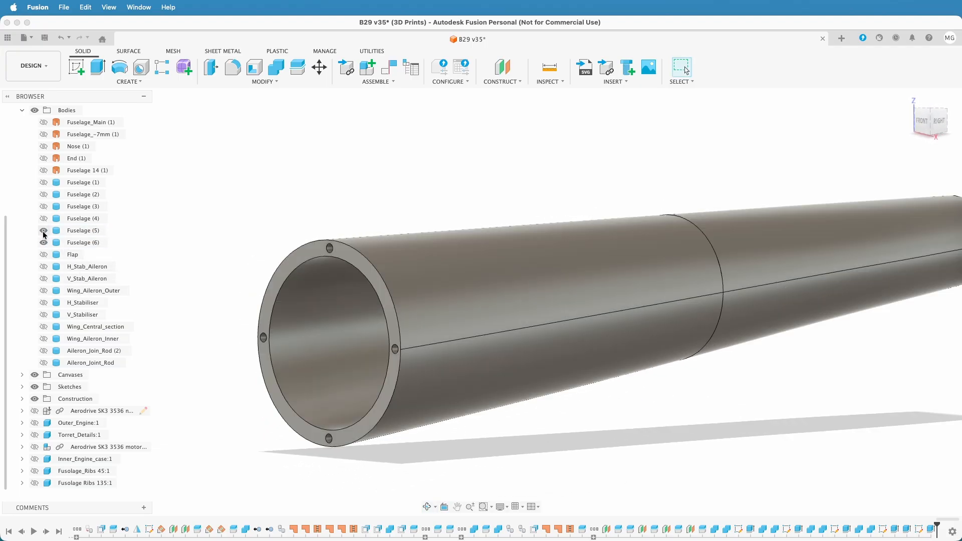
Start a sketch on the narrow rear end face of Fuselage (6) and project that face's outlines into it
{"action": "scroll", "coordinate": [601, 365], "scroll_direction": "down", "scroll_amount": 5}
{"action": "middle_click_drag", "start_coordinate": [709, 385], "coordinate": [603, 396], "text": "shift"}
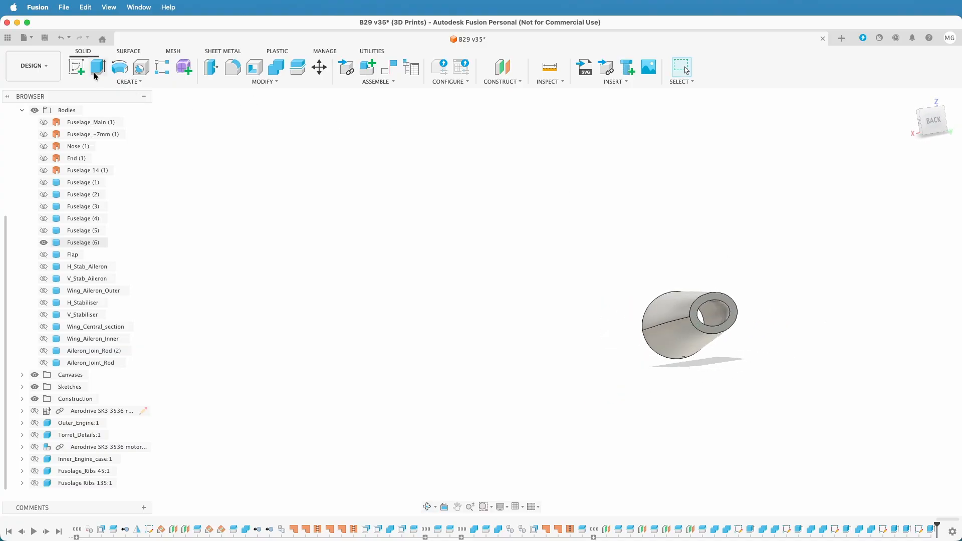
{"action": "left_click", "coordinate": [76, 67]}
{"action": "scroll", "coordinate": [721, 301], "scroll_direction": "up", "scroll_amount": 3}
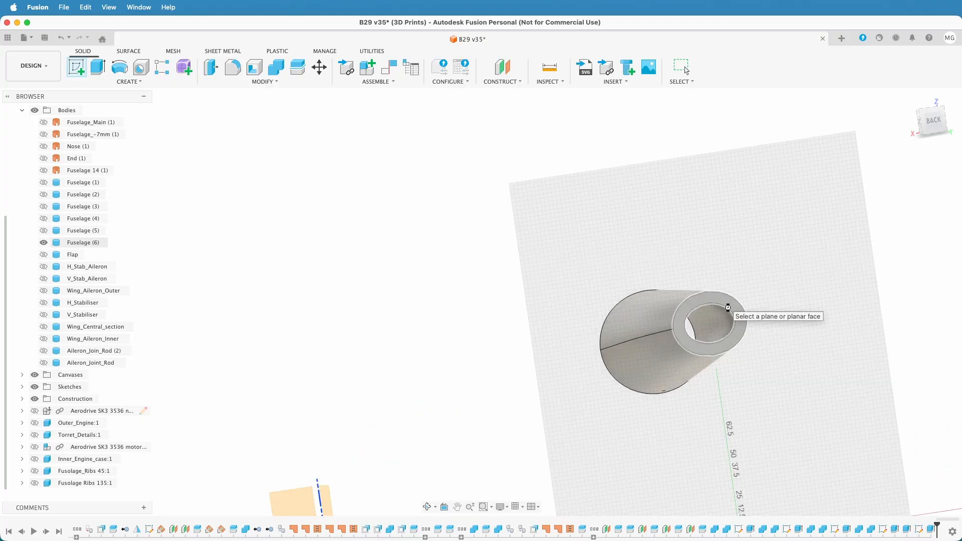
{"action": "left_click", "coordinate": [726, 306]}
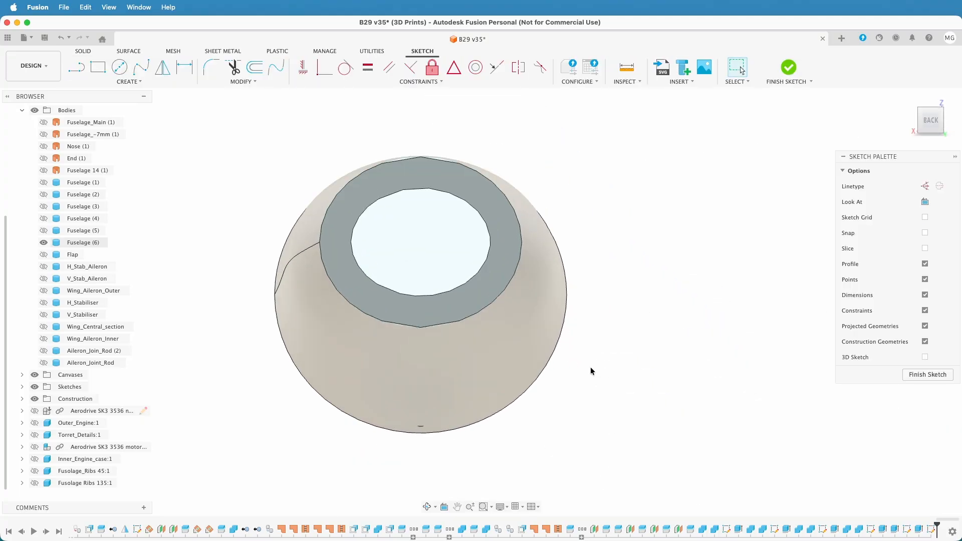
{"action": "middle_click_drag", "start_coordinate": [595, 339], "coordinate": [743, 416]}
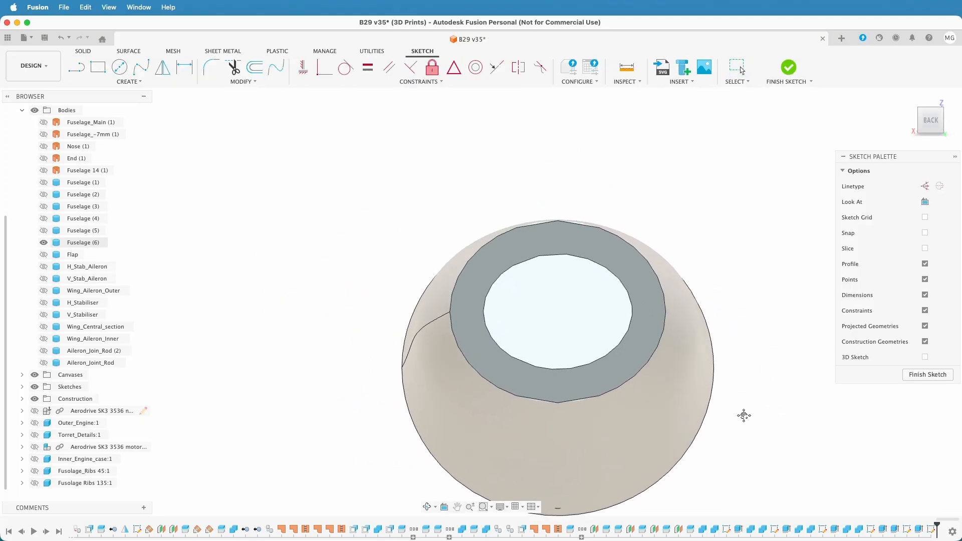
{"action": "scroll", "coordinate": [711, 257], "scroll_direction": "up", "scroll_amount": 5}
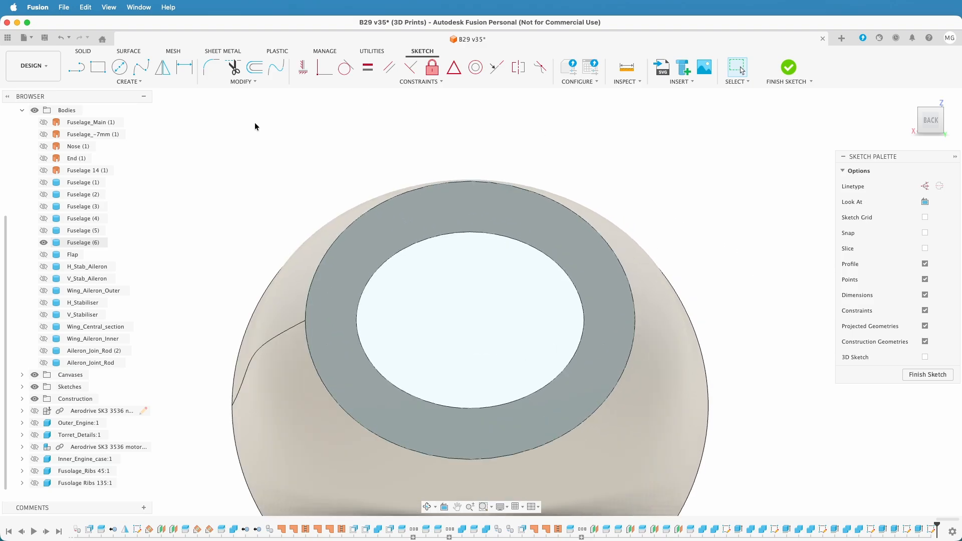
{"action": "key", "text": "p"}
{"action": "left_click", "coordinate": [401, 208]}
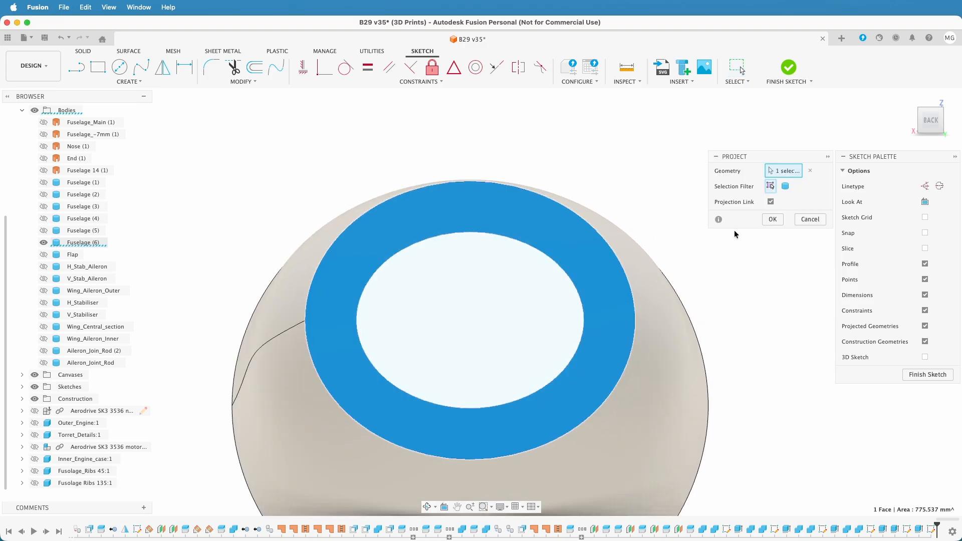
{"action": "left_click", "coordinate": [773, 221]}
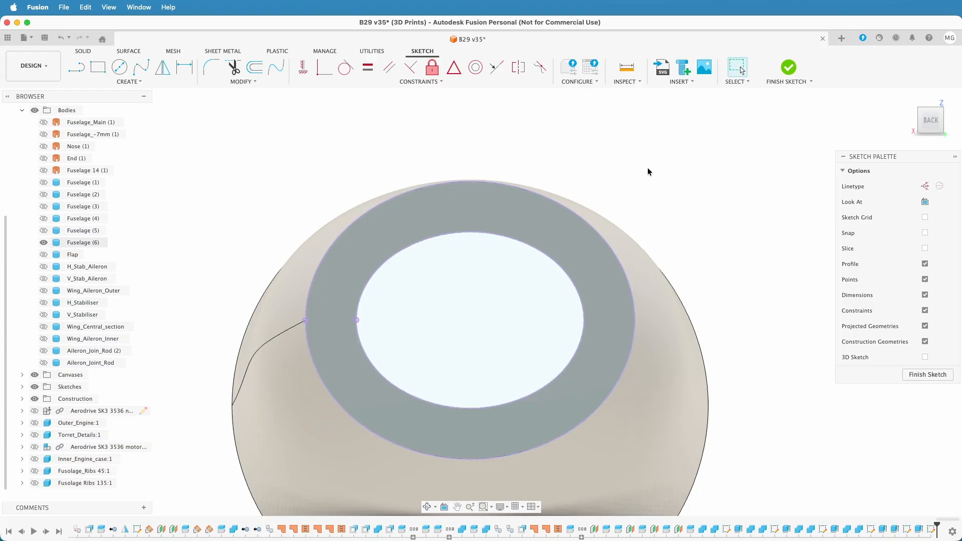
Offset the projected outer outline 3.5 mm inward to run along the middle of the wall
{"action": "left_click", "coordinate": [254, 67]}
{"action": "left_click", "coordinate": [560, 209]}
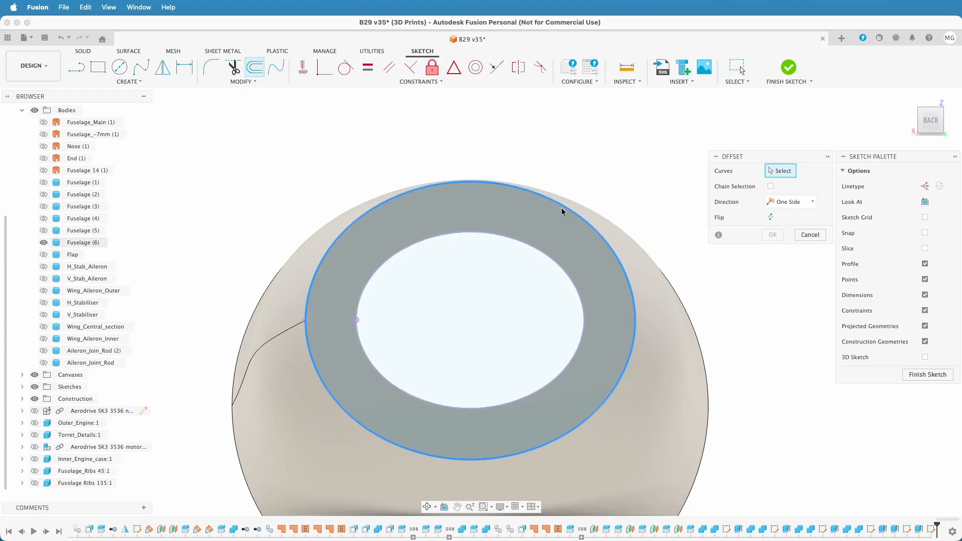
{"action": "type", "text": "3.5"}
{"action": "key", "text": "Return"}
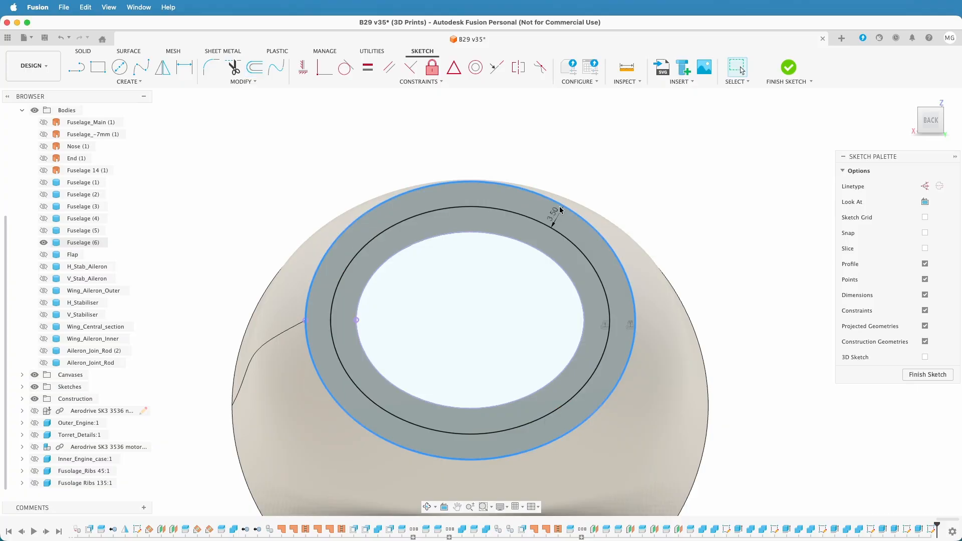
Draw a horizontal construction line across the full width of the offset curve, level with the projected points
{"action": "left_click", "coordinate": [77, 66]}
{"action": "left_click", "coordinate": [926, 186]}
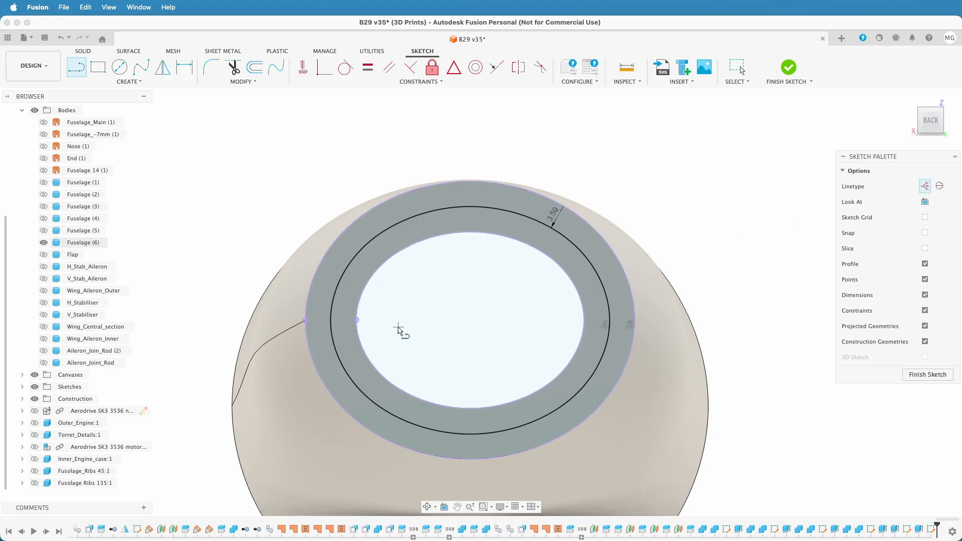
{"action": "left_click", "coordinate": [357, 320]}
{"action": "left_click", "coordinate": [606, 319]}
{"action": "key", "text": "Escape"}
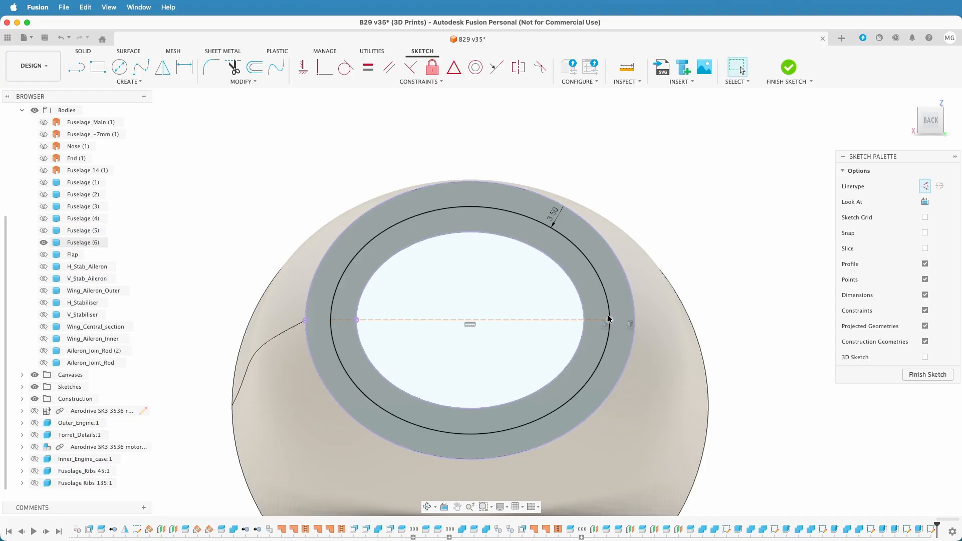
Draw two normal-linetype 4 mm diameter circles, one centred on each end of the horizontal construction line
{"action": "key", "text": "c"}
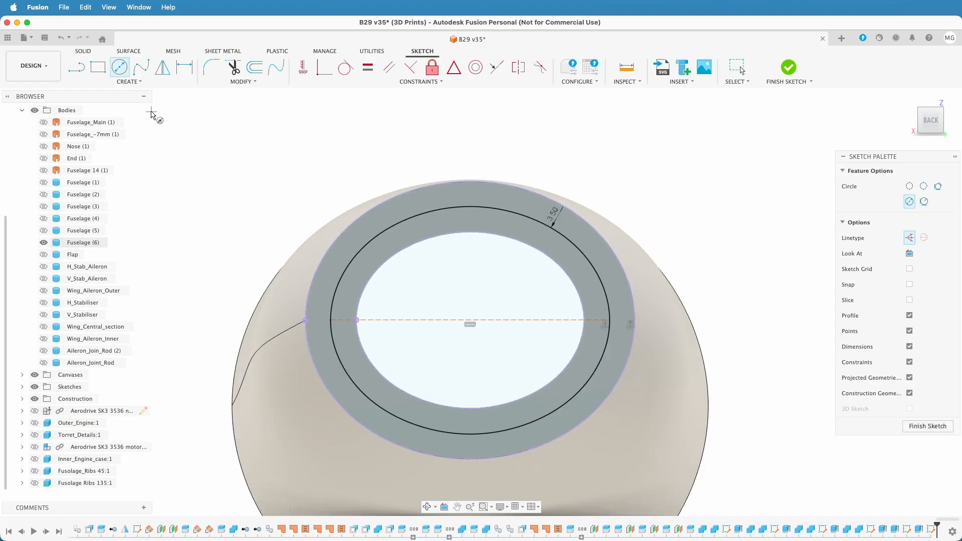
{"action": "left_click", "coordinate": [909, 238]}
{"action": "left_click", "coordinate": [331, 320]}
{"action": "type", "text": "4"}
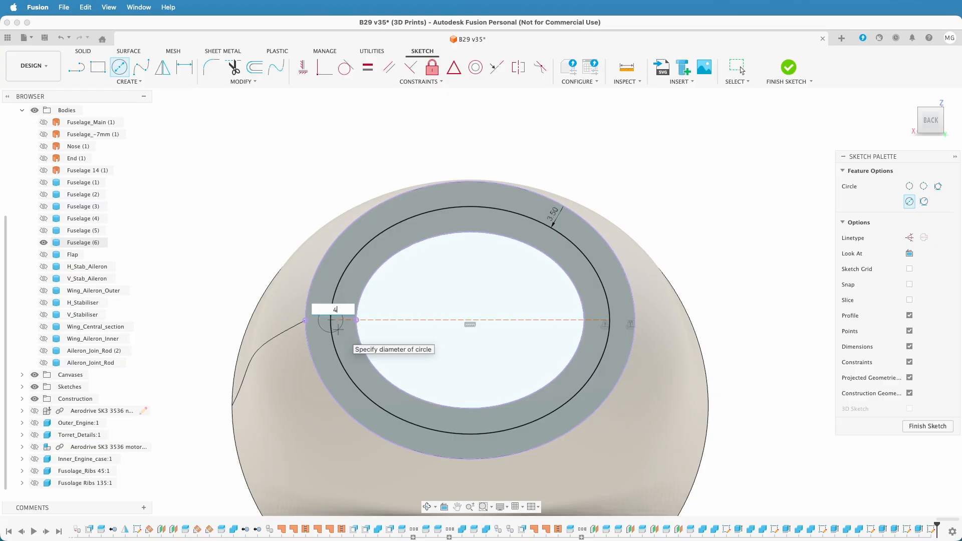
{"action": "key", "text": "Return"}
{"action": "key", "text": "Escape"}
{"action": "key", "text": "c"}
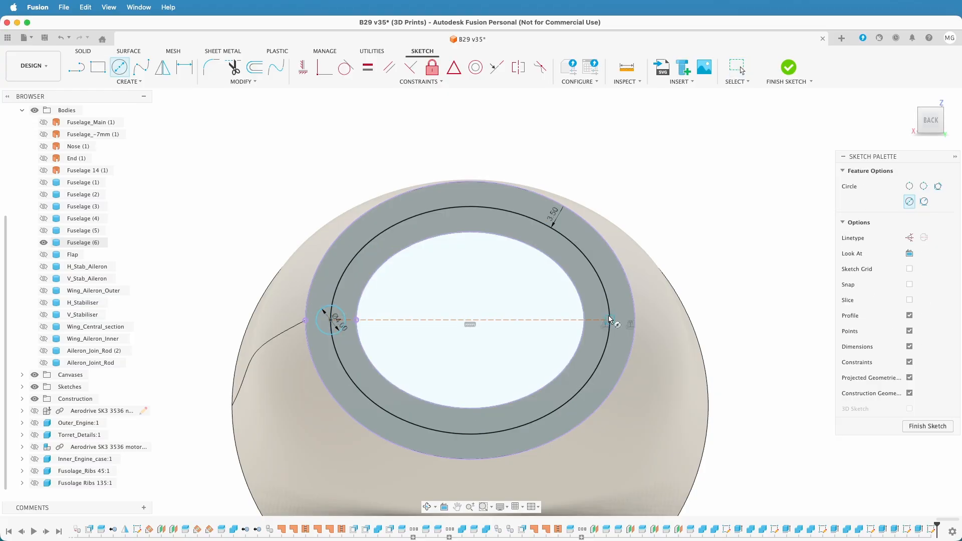
{"action": "left_click", "coordinate": [609, 320]}
{"action": "type", "text": "4"}
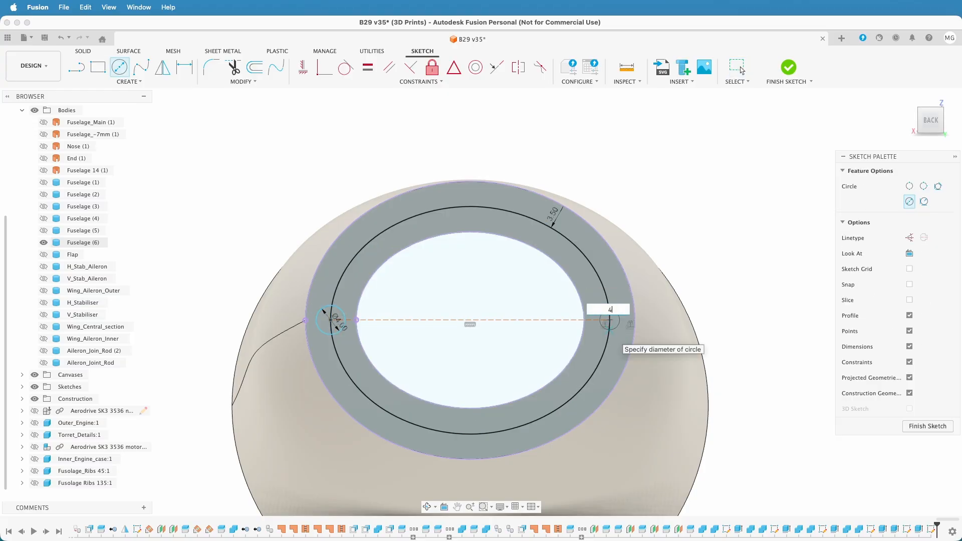
{"action": "key", "text": "Return"}
{"action": "key", "text": "Escape"}
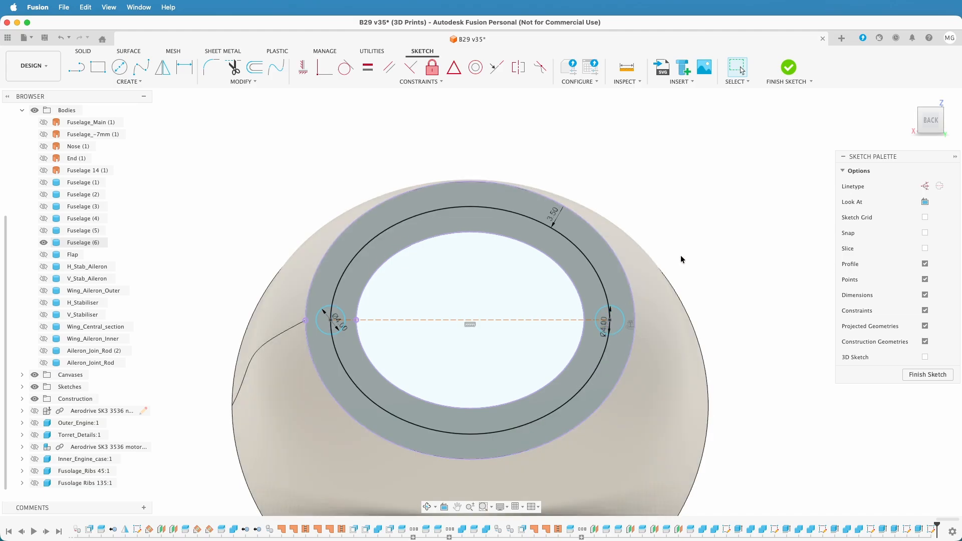
Delete the construction line and the offset curve, leaving the two circles, and finish the sketch
{"action": "left_click", "coordinate": [540, 320]}
{"action": "key", "text": "Delete"}
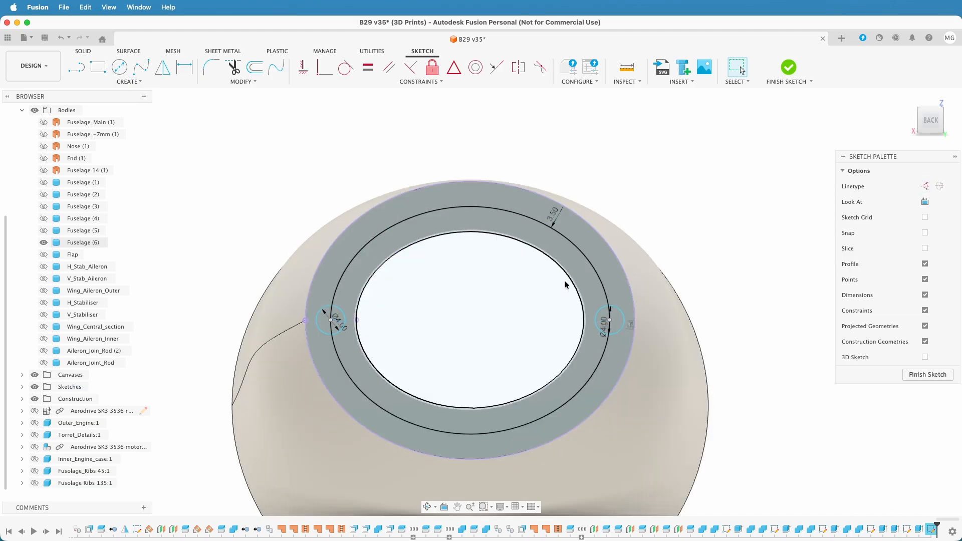
{"action": "left_click", "coordinate": [592, 270]}
{"action": "key", "text": "Delete"}
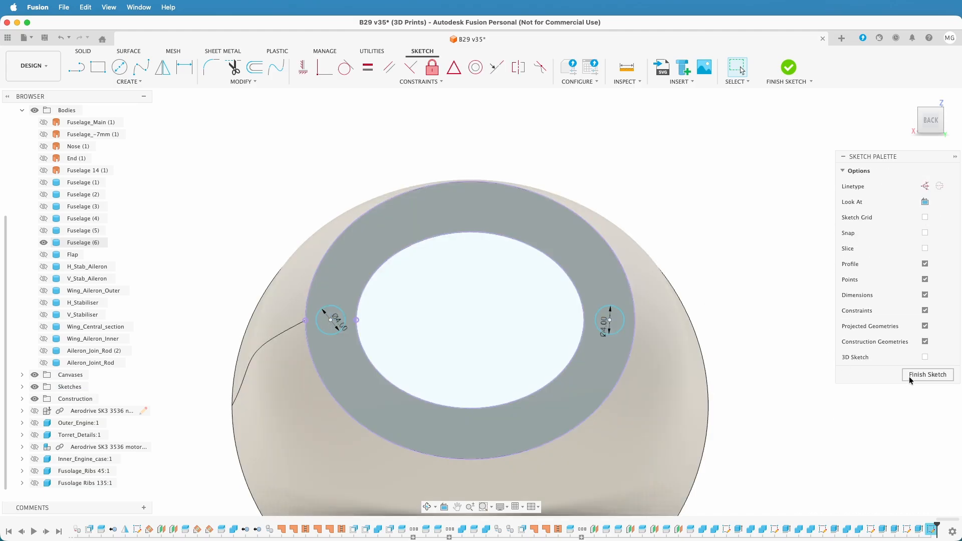
{"action": "left_click", "coordinate": [911, 374]}
Extrude the two 4 mm circles -10 mm as a cut into the rear end of Fuselage (6)
{"action": "middle_click_drag", "start_coordinate": [831, 359], "coordinate": [591, 303], "text": "shift"}
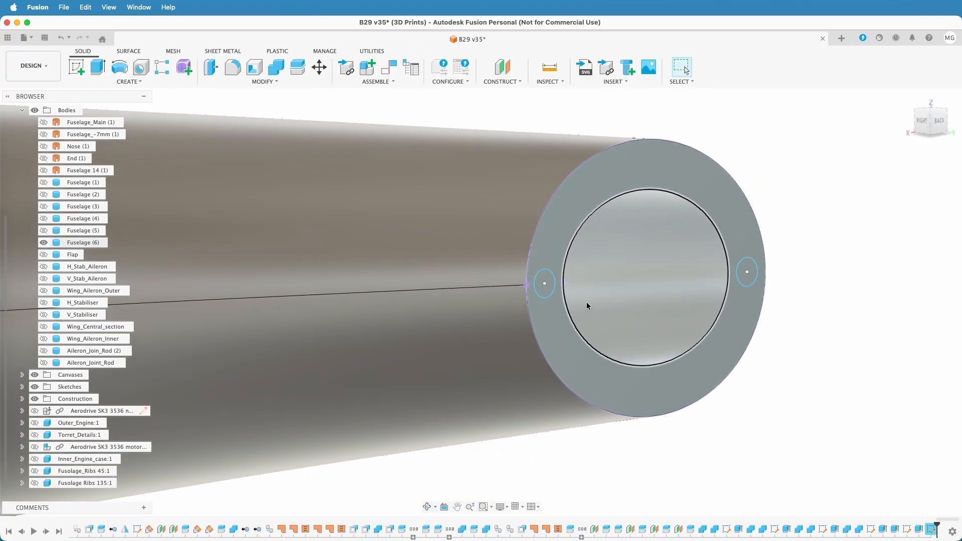
{"action": "left_click", "coordinate": [544, 282]}
{"action": "left_click", "coordinate": [749, 282]}
{"action": "type", "text": "e"}
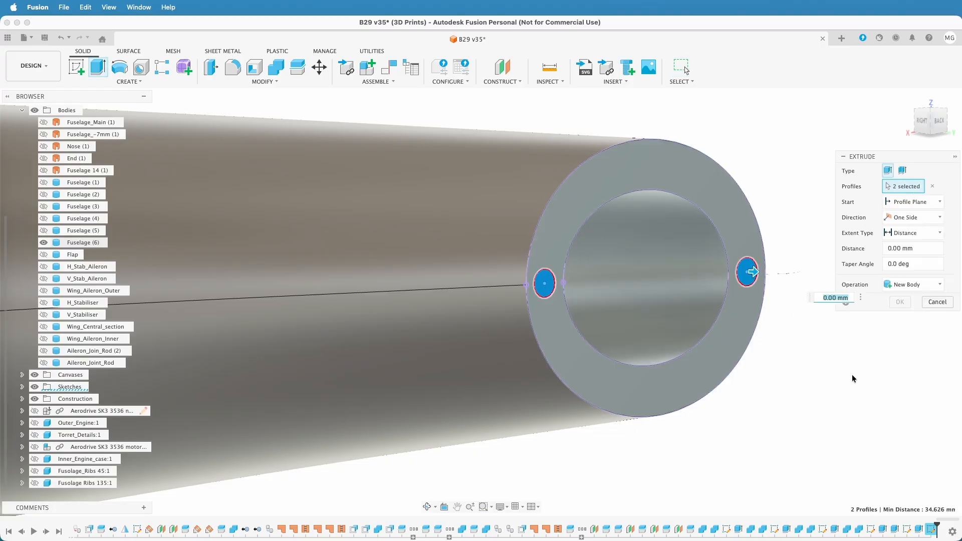
{"action": "type", "text": "-10"}
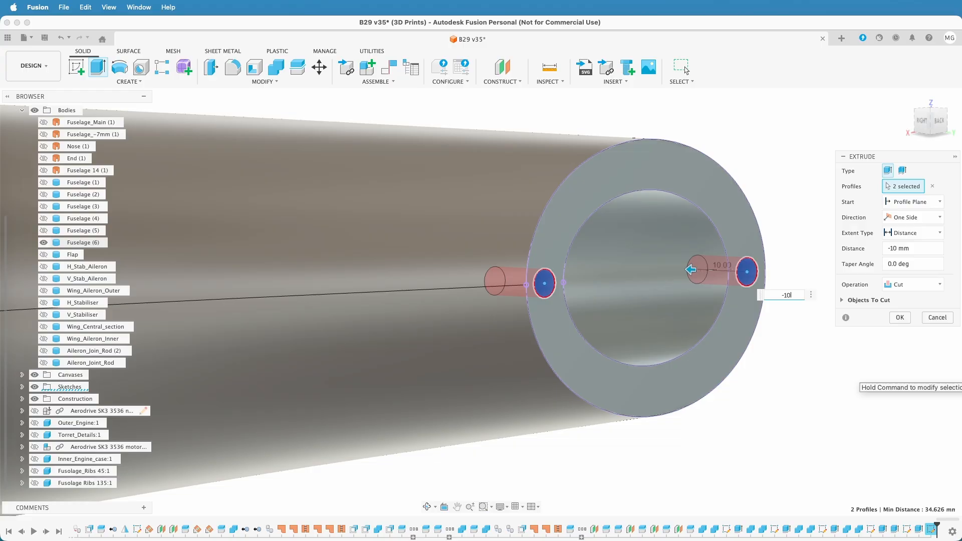
{"action": "key", "text": "Return"}
Show Fuselage (1) through Fuselage (5) together with Fuselage (6) to view the whole fuselage
{"action": "scroll", "coordinate": [852, 374], "scroll_direction": "down", "scroll_amount": 5}
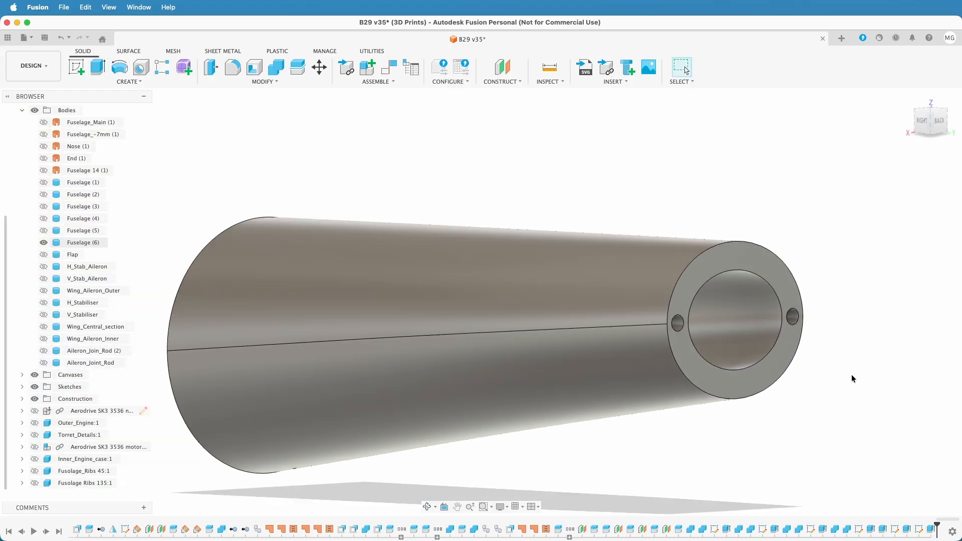
{"action": "scroll", "coordinate": [852, 399], "scroll_direction": "up", "scroll_amount": 2}
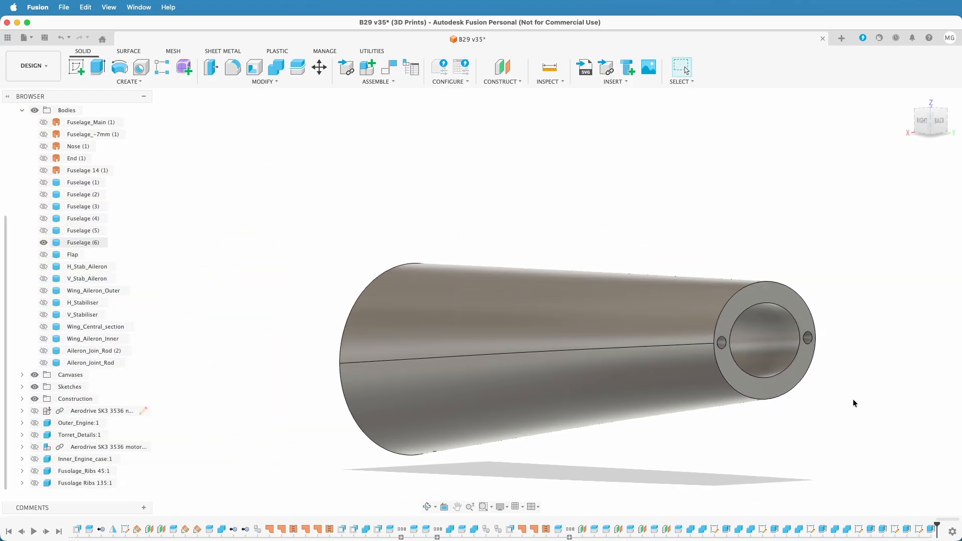
{"action": "middle_click_drag", "start_coordinate": [719, 440], "coordinate": [810, 431], "text": "shift"}
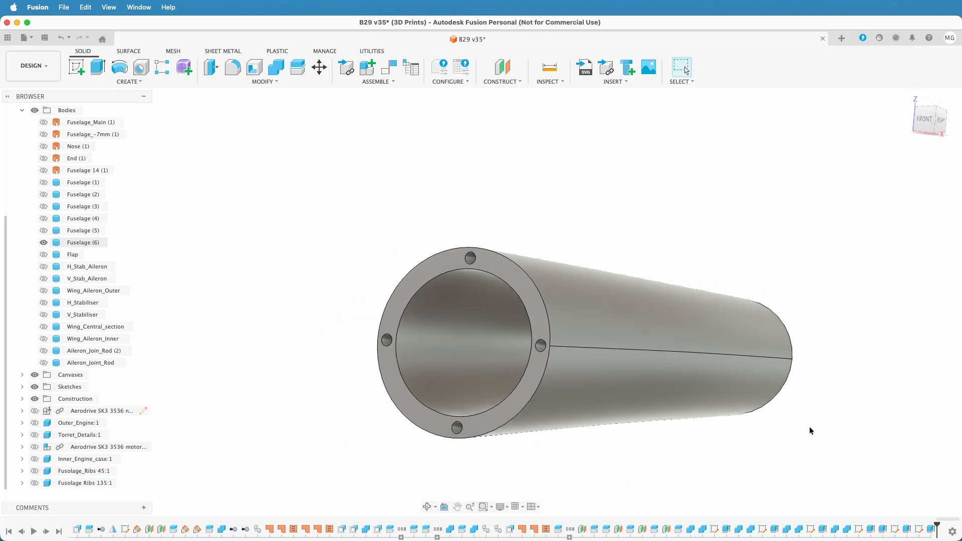
{"action": "scroll", "coordinate": [622, 410], "scroll_direction": "down", "scroll_amount": 5}
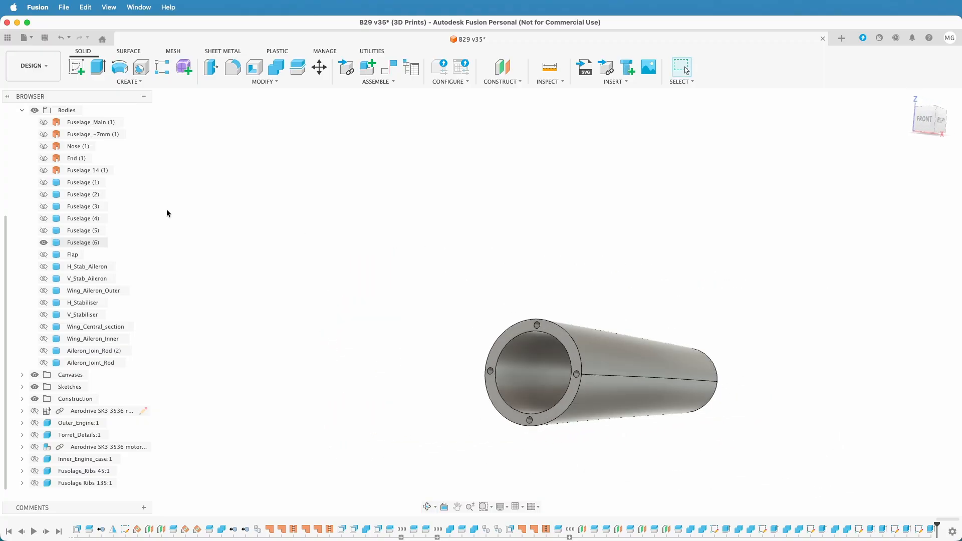
{"action": "left_click", "coordinate": [43, 230]}
{"action": "left_click", "coordinate": [44, 218]}
{"action": "left_click", "coordinate": [43, 206]}
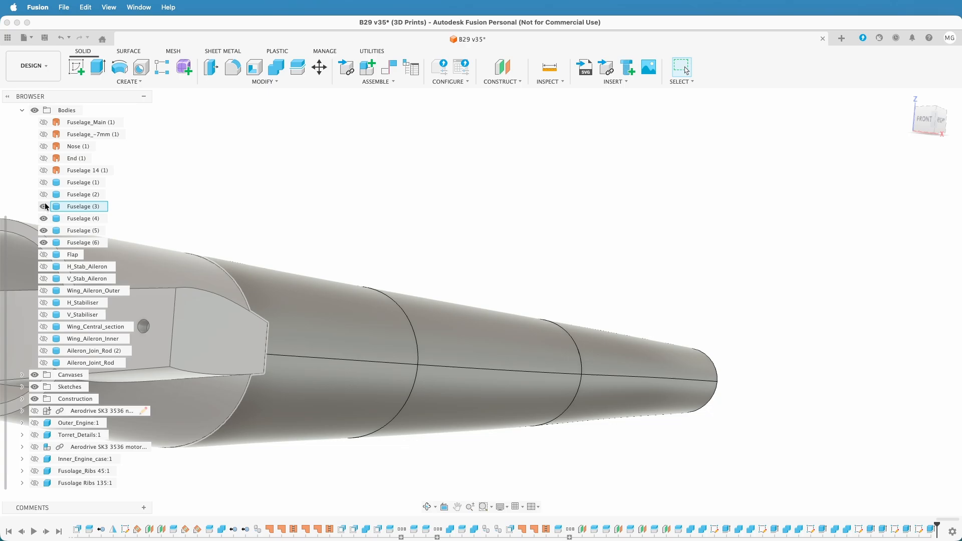
{"action": "left_click", "coordinate": [44, 195]}
{"action": "left_click", "coordinate": [44, 182]}
{"action": "middle_click_drag", "start_coordinate": [380, 172], "coordinate": [862, 165]}
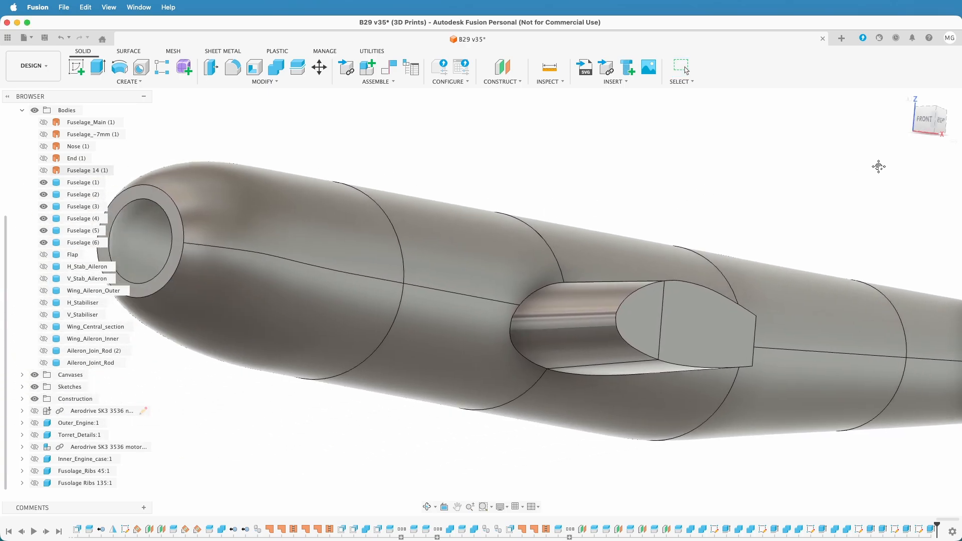
{"action": "scroll", "coordinate": [685, 189], "scroll_direction": "down", "scroll_amount": 3}
{"action": "middle_click_drag", "start_coordinate": [687, 189], "coordinate": [669, 201], "text": "shift"}
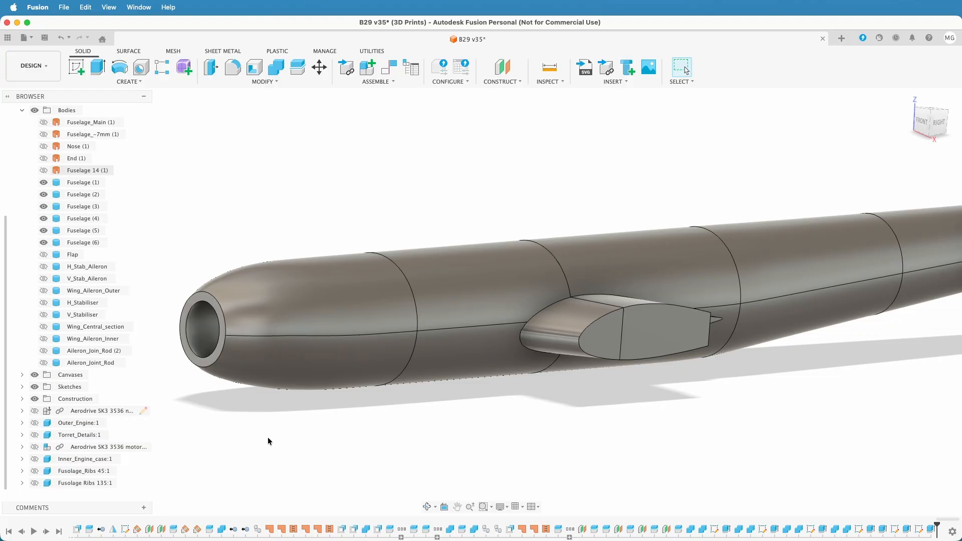
Hide and show Fuselage (1) to examine the pin holes at its joint with Fuselage (2)
{"action": "middle_click_drag", "start_coordinate": [261, 434], "coordinate": [155, 368], "text": "shift"}
{"action": "left_click", "coordinate": [44, 182]}
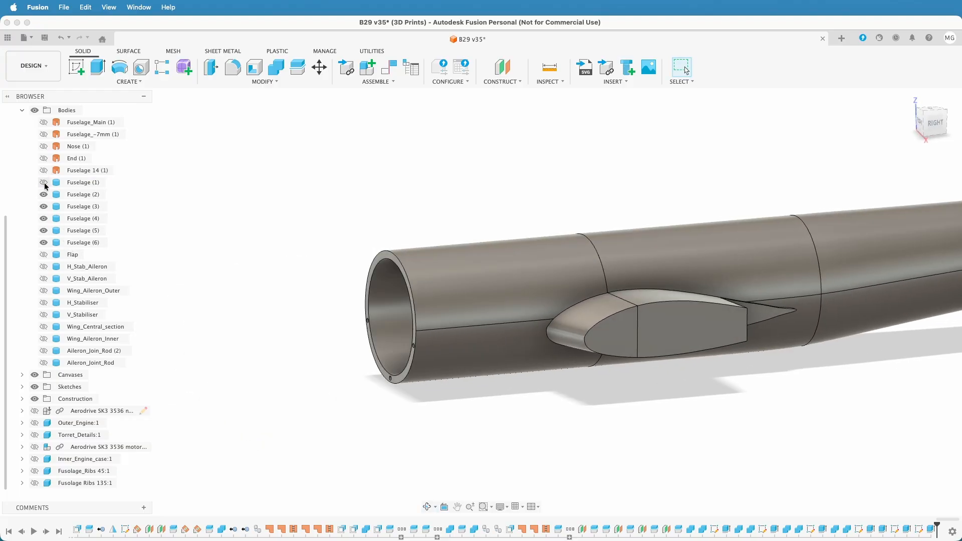
{"action": "mouse_move", "coordinate": [414, 474]}
{"action": "middle_mouse_down", "text": "shift"}
{"action": "mouse_move", "coordinate": [446, 462]}
{"action": "mouse_move", "coordinate": [414, 468]}
{"action": "middle_mouse_up", "text": "shift"}
{"action": "left_click", "coordinate": [44, 183]}
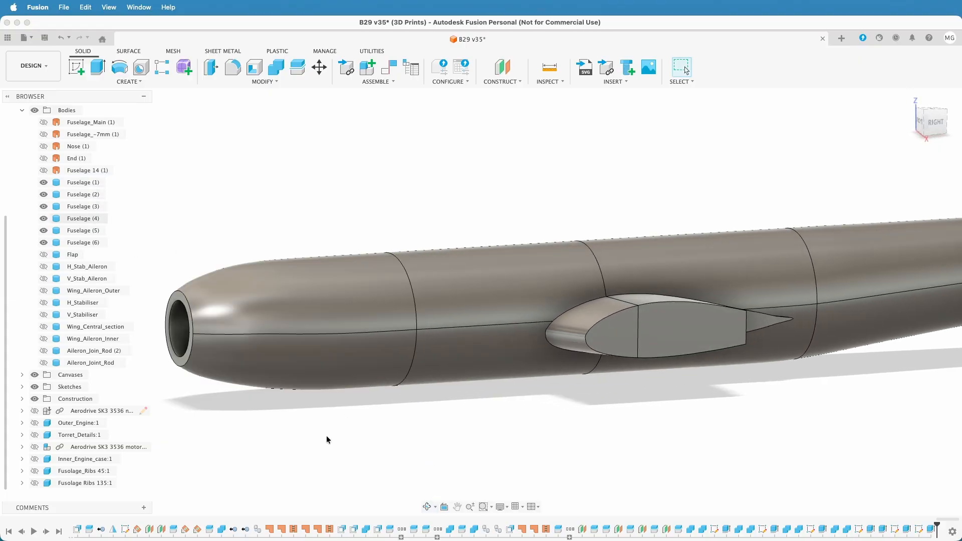
Hide Fuselage (1) and Fuselage (3) so that Fuselage (2) stands free of its neighbouring sections
{"action": "left_click", "coordinate": [40, 181]}
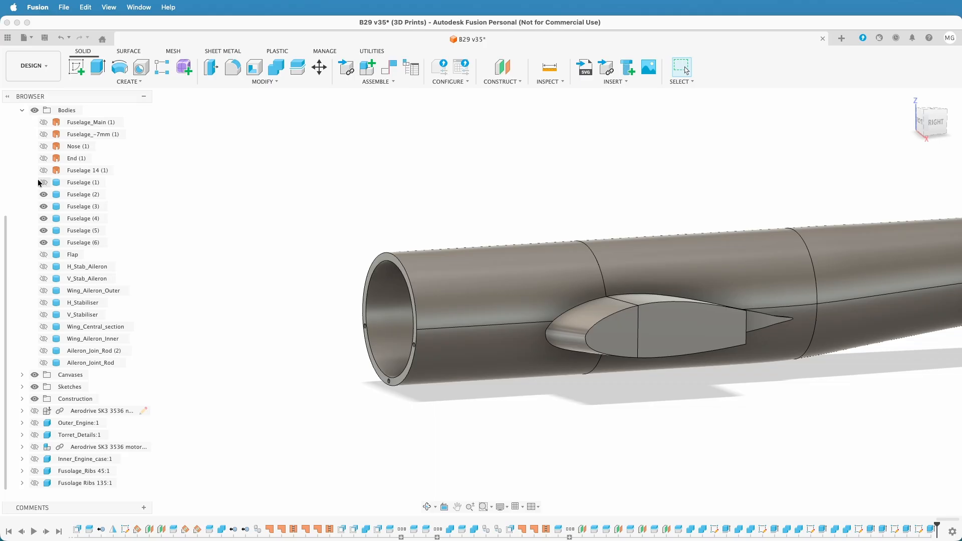
{"action": "left_click", "coordinate": [43, 207]}
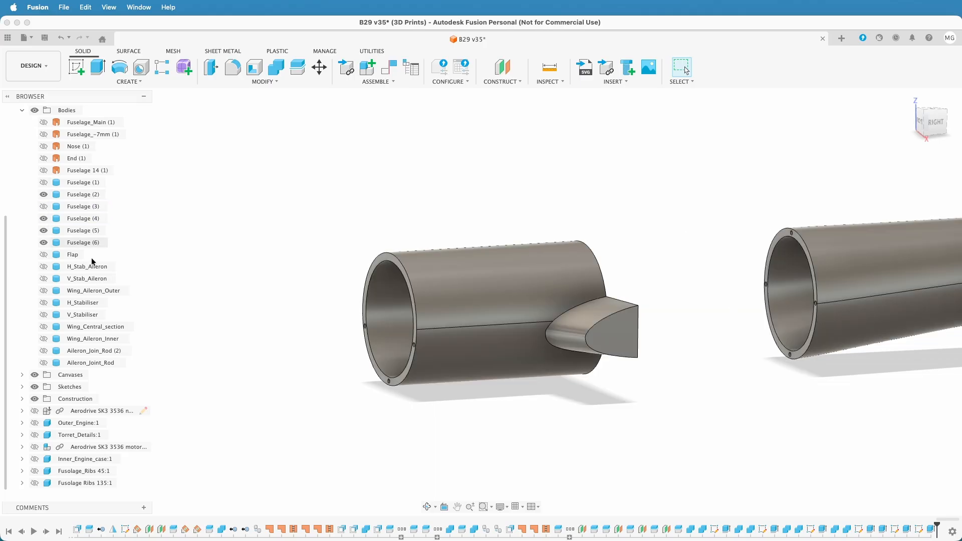
{"action": "scroll", "coordinate": [587, 426], "scroll_direction": "down", "scroll_amount": 2}
Export Fuselage (2) as a 3MF mesh named Fuselage (2) to the computer's Downloads folder
{"action": "left_click", "coordinate": [84, 196]}
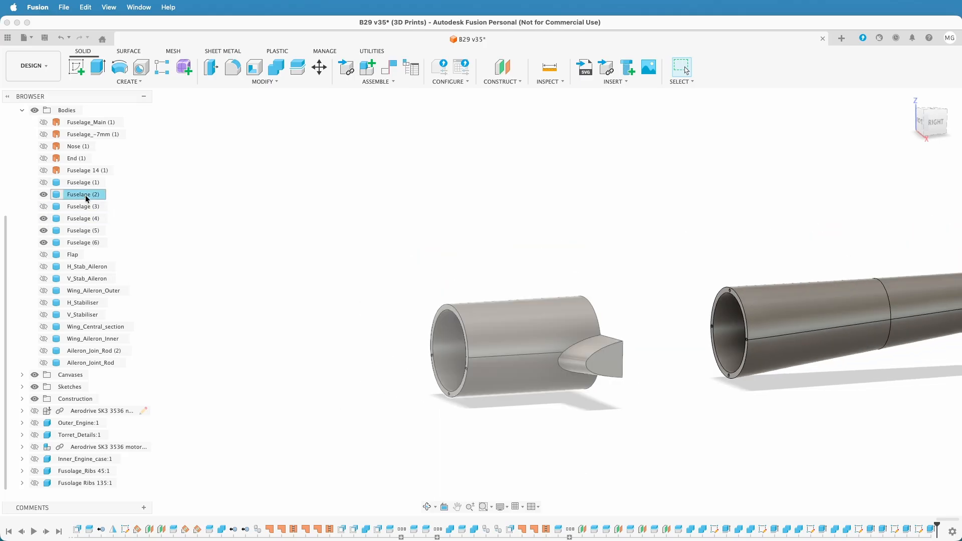
{"action": "right_click", "coordinate": [84, 195]}
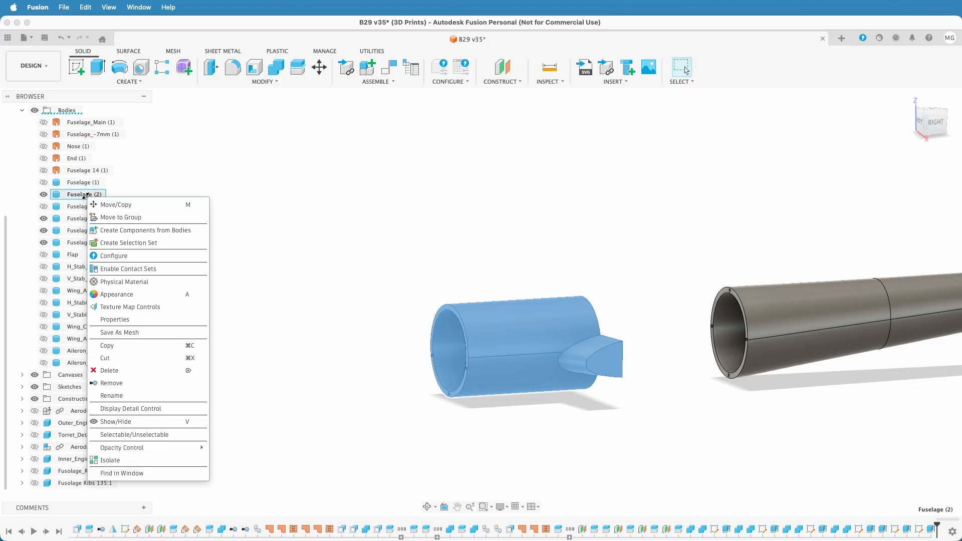
{"action": "left_click", "coordinate": [128, 334]}
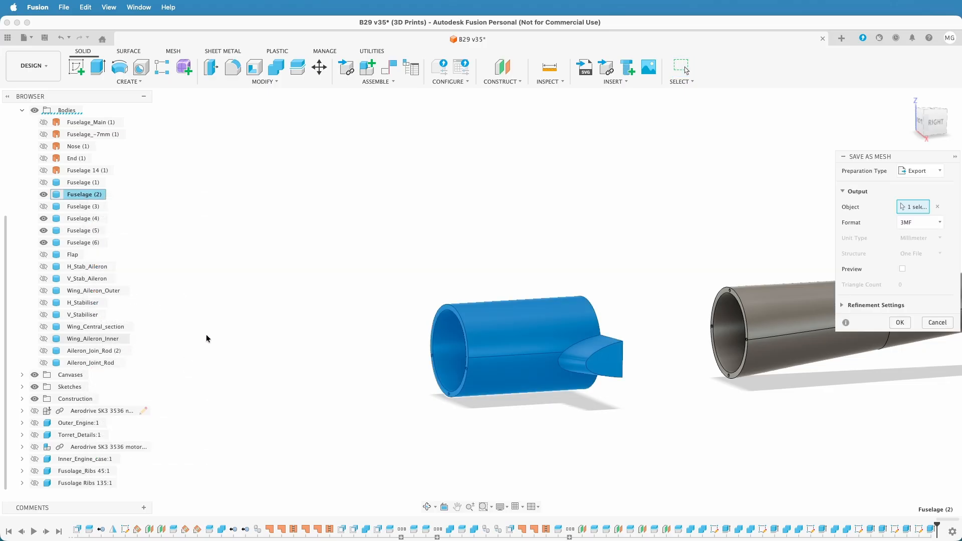
{"action": "left_click", "coordinate": [842, 306]}
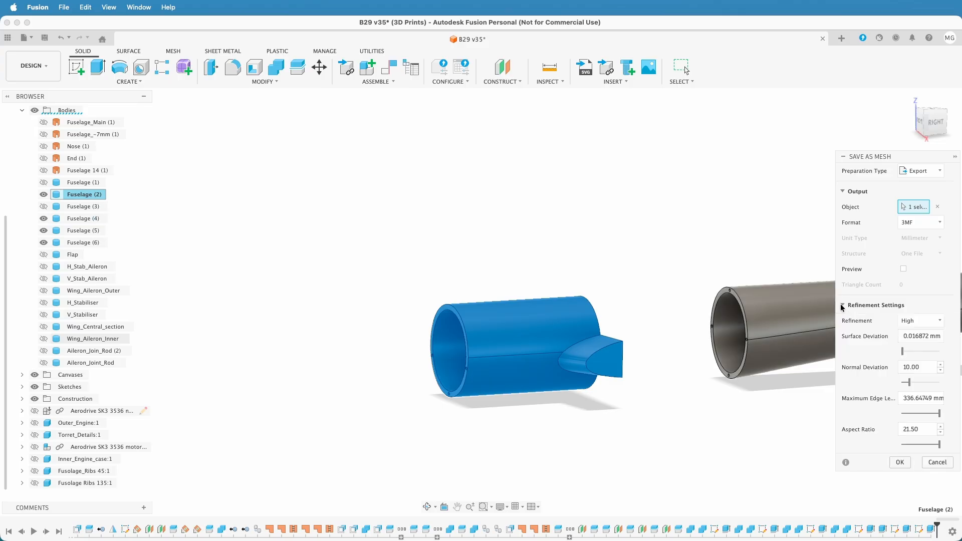
{"action": "left_click", "coordinate": [842, 305]}
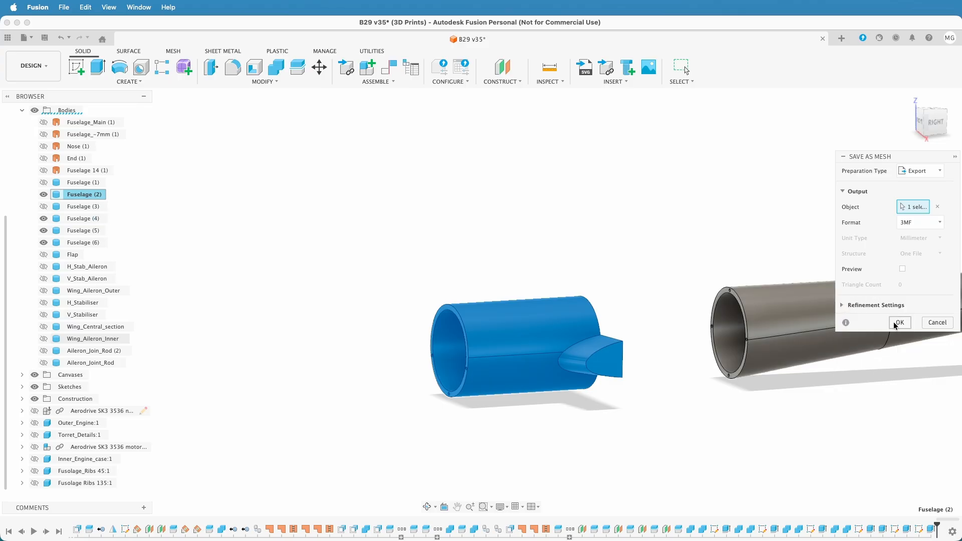
{"action": "left_click", "coordinate": [900, 322]}
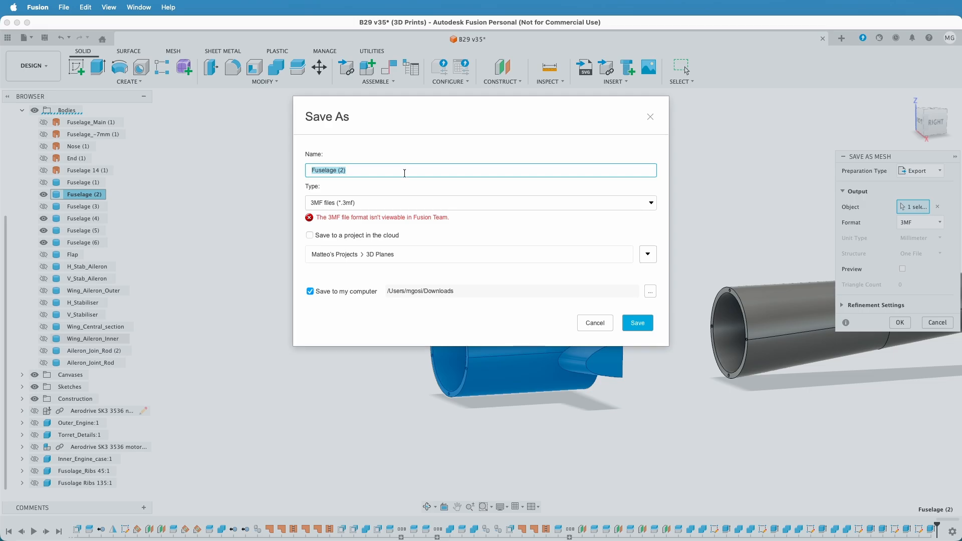
{"action": "left_click", "coordinate": [637, 324]}
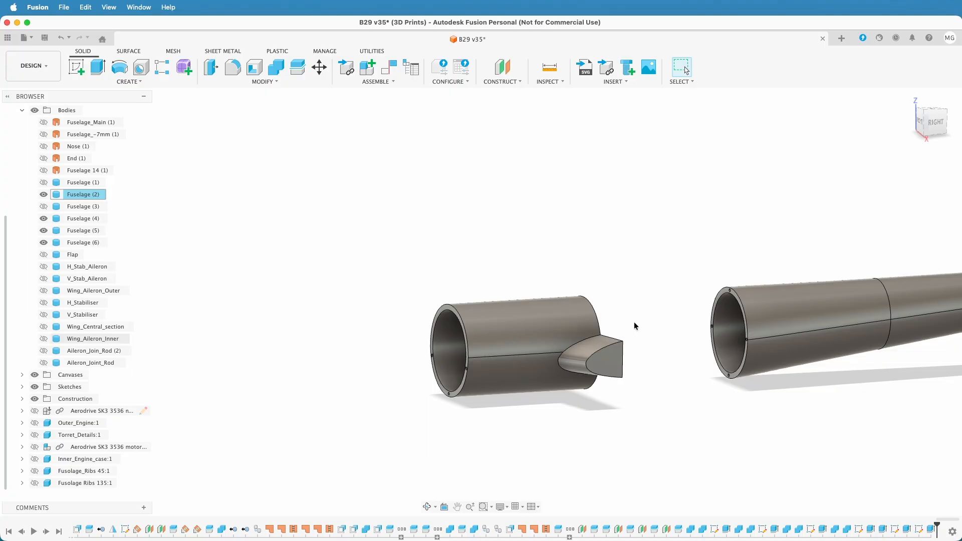
Switch to Bambu Studio, bring its window to the front and show the build plate for print preparation
{"action": "key", "text": "ctrl+Up"}
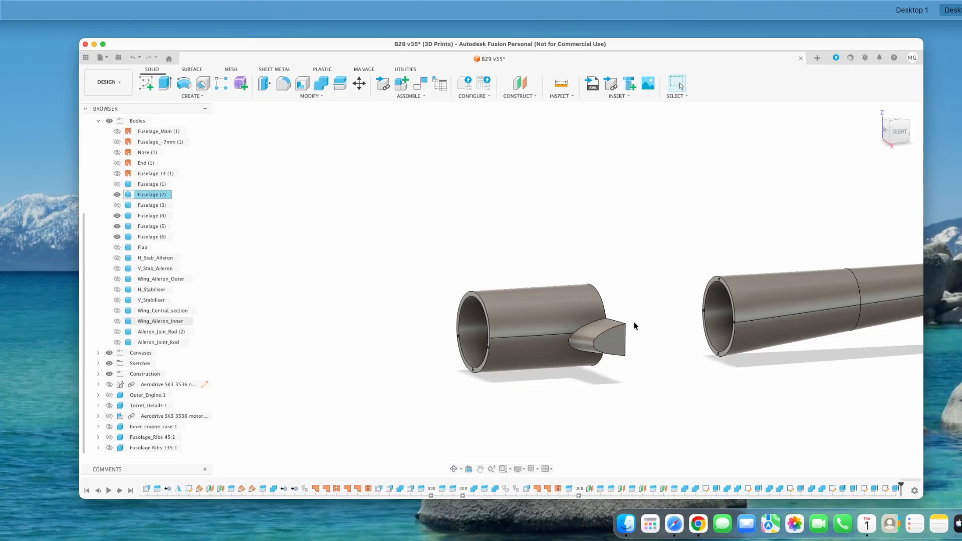
{"action": "mouse_move", "coordinate": [878, 5]}
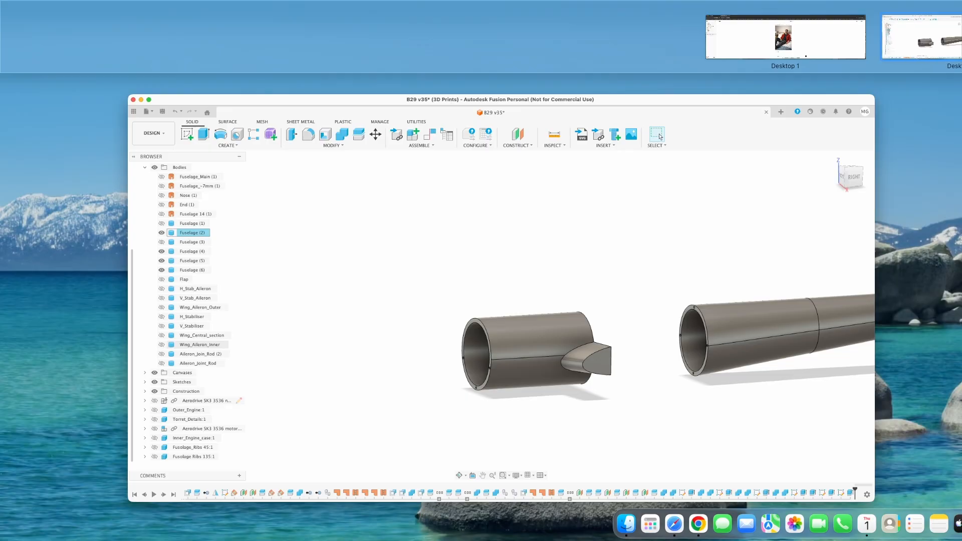
{"action": "left_click", "coordinate": [660, 137]}
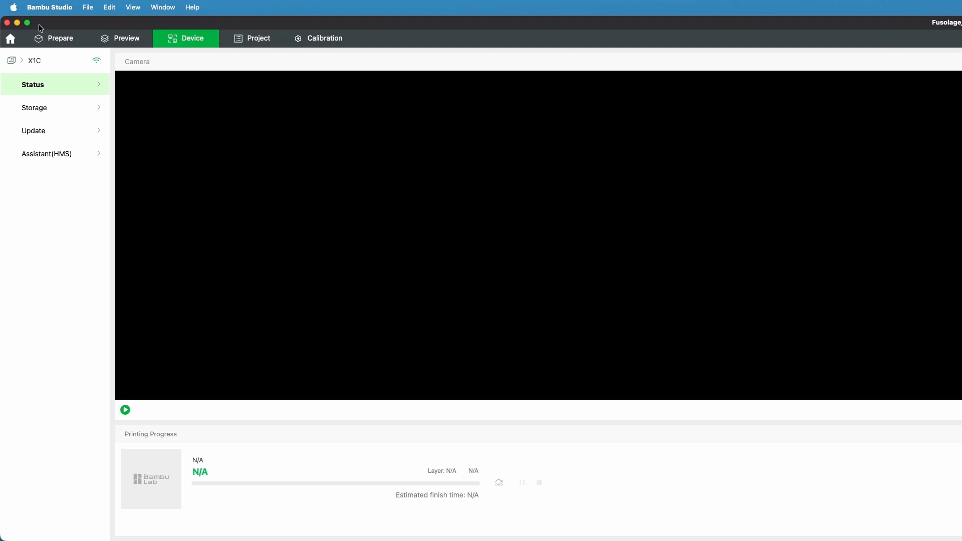
{"action": "mouse_move", "coordinate": [26, 23]}
{"action": "left_click", "coordinate": [34, 60]}
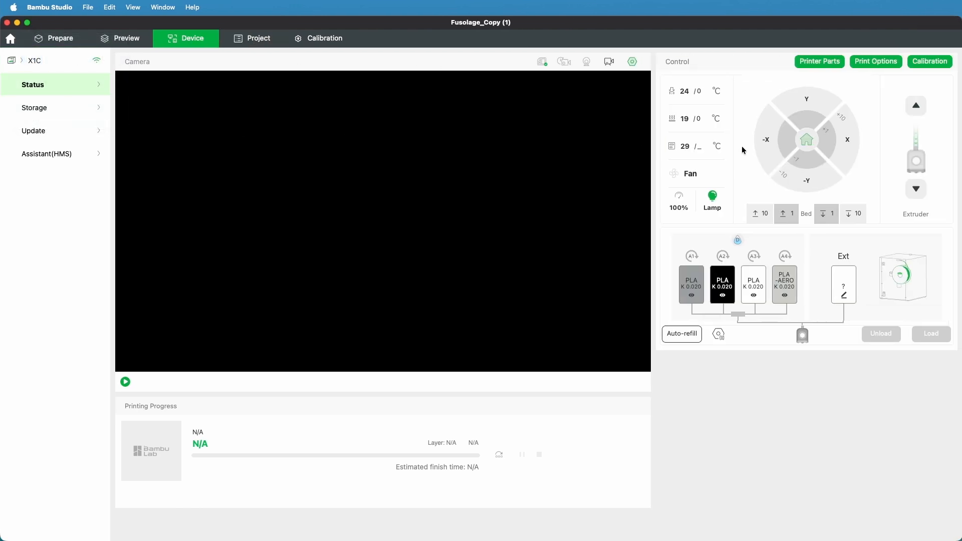
{"action": "key", "text": "ctrl+Up"}
{"action": "left_click_drag", "start_coordinate": [798, 54], "coordinate": [961, 23]}
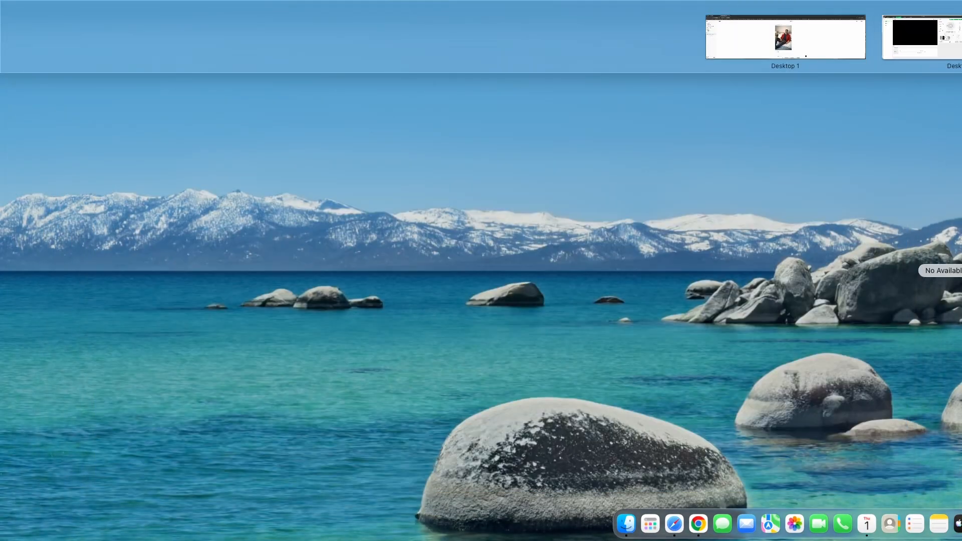
{"action": "key", "text": "ctrl+Left"}
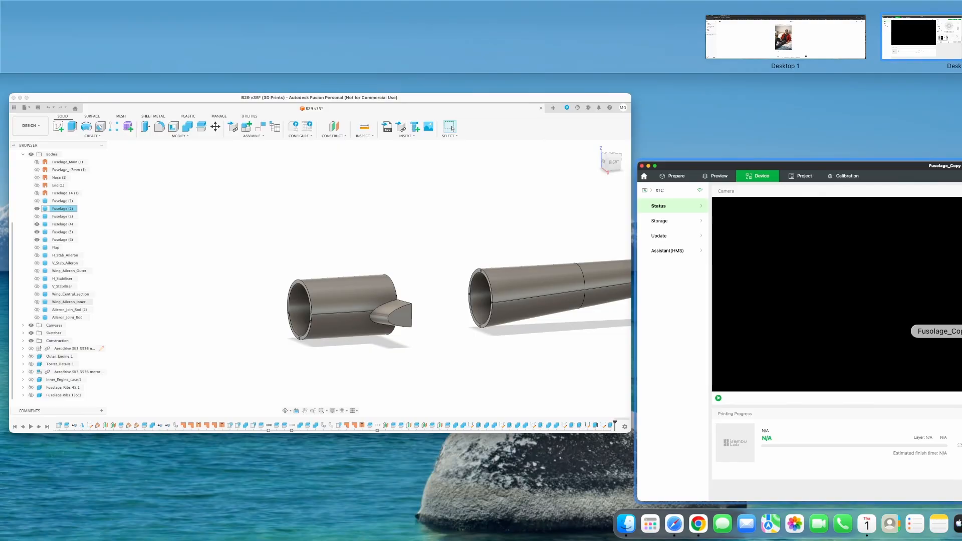
{"action": "left_click", "coordinate": [922, 240]}
{"action": "double_click", "coordinate": [879, 62]}
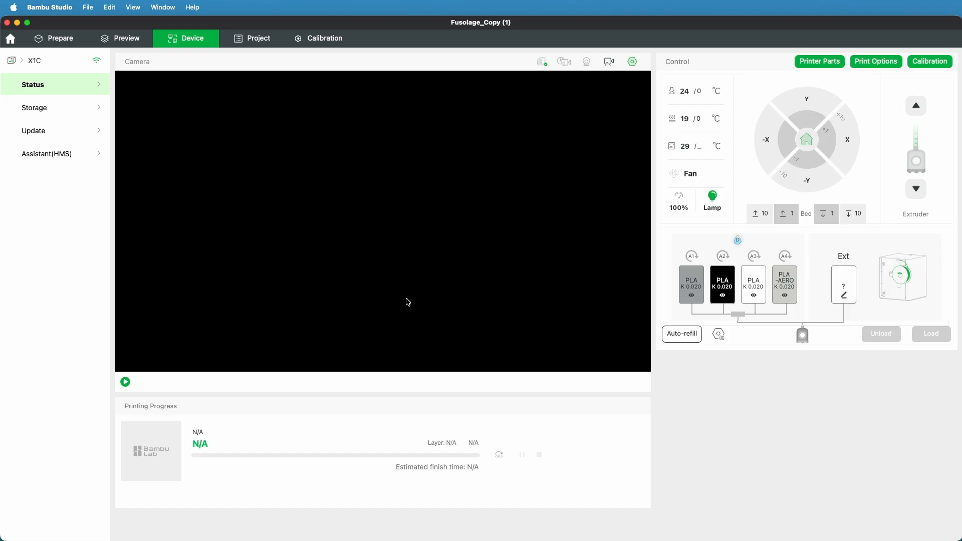
{"action": "left_click", "coordinate": [45, 40]}
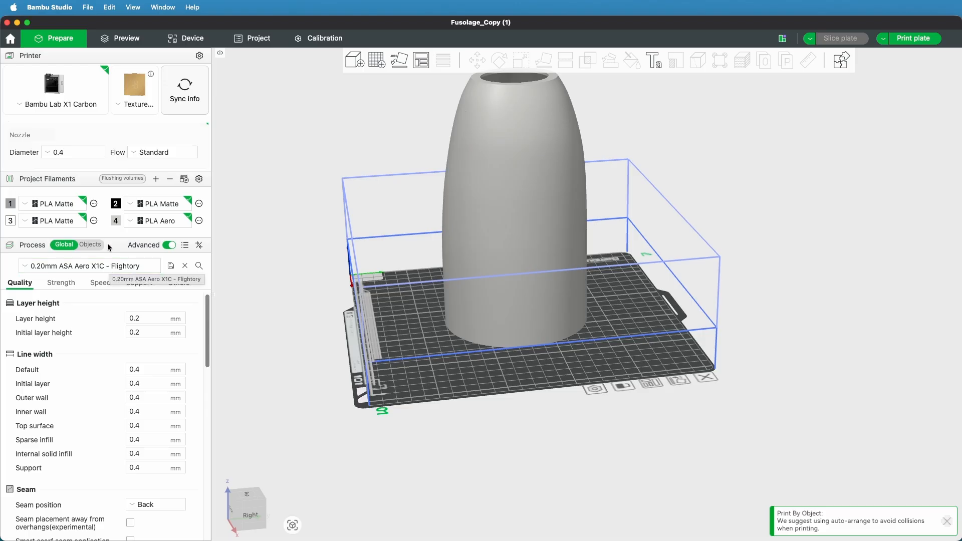
Delete the old Fusolage_Copy (1) nose section from the build plate
{"action": "left_click", "coordinate": [509, 253]}
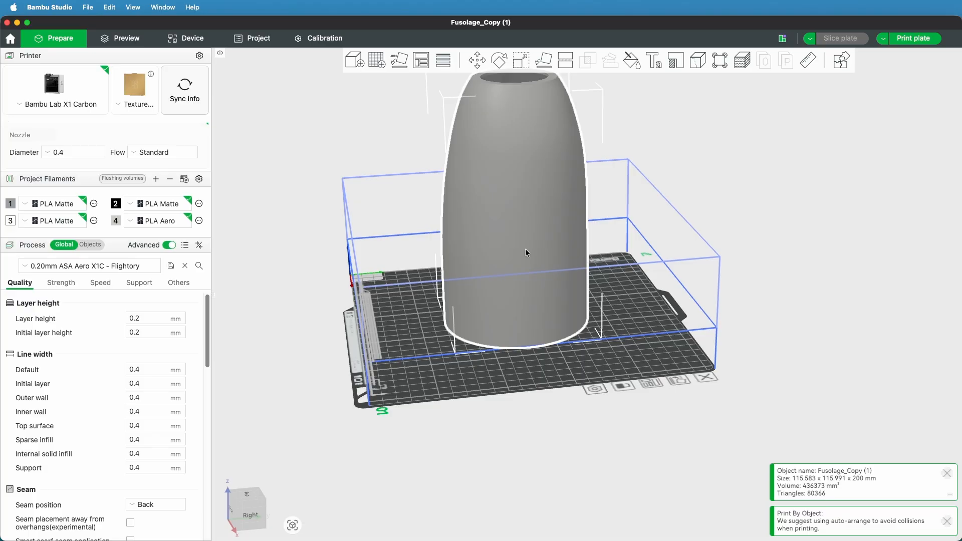
{"action": "left_click", "coordinate": [845, 223]}
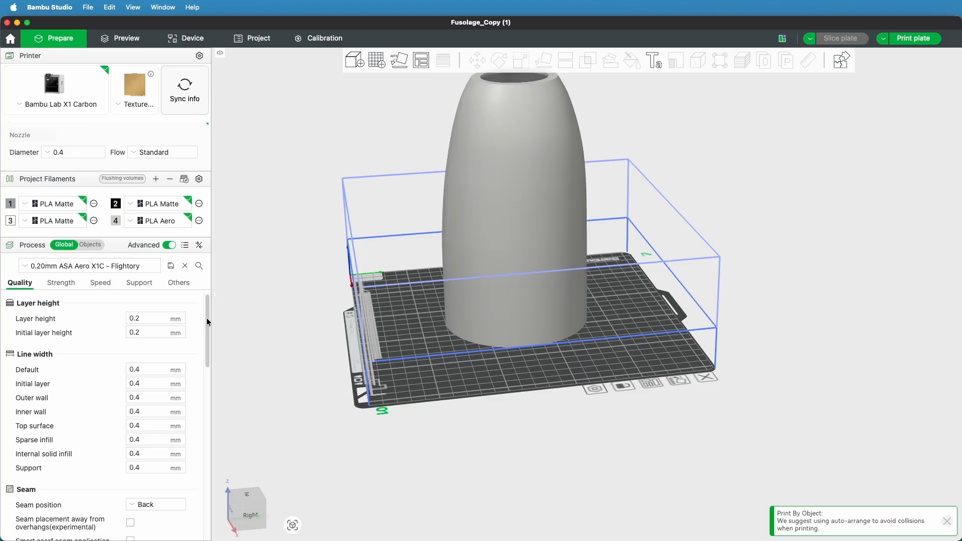
{"action": "right_click_drag", "start_coordinate": [691, 422], "coordinate": [714, 471]}
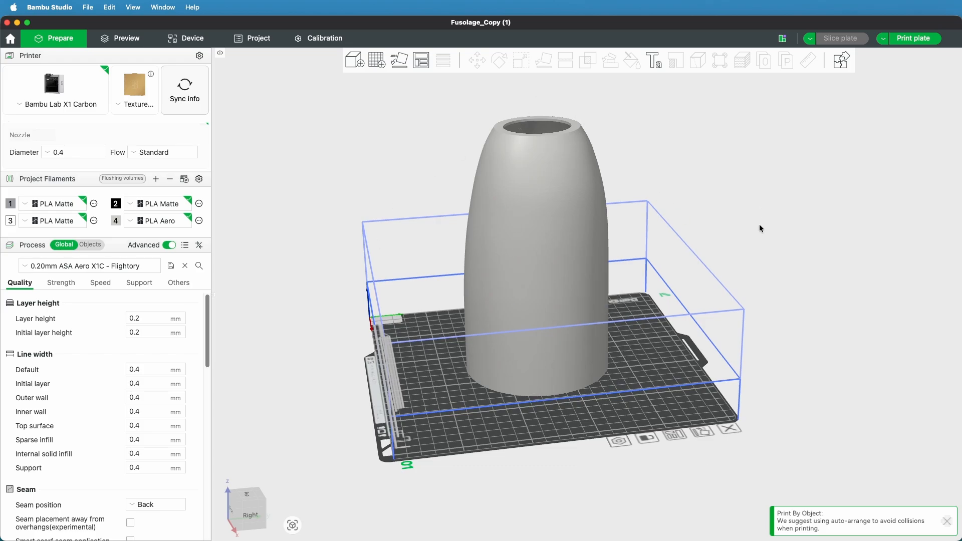
{"action": "left_click", "coordinate": [521, 213]}
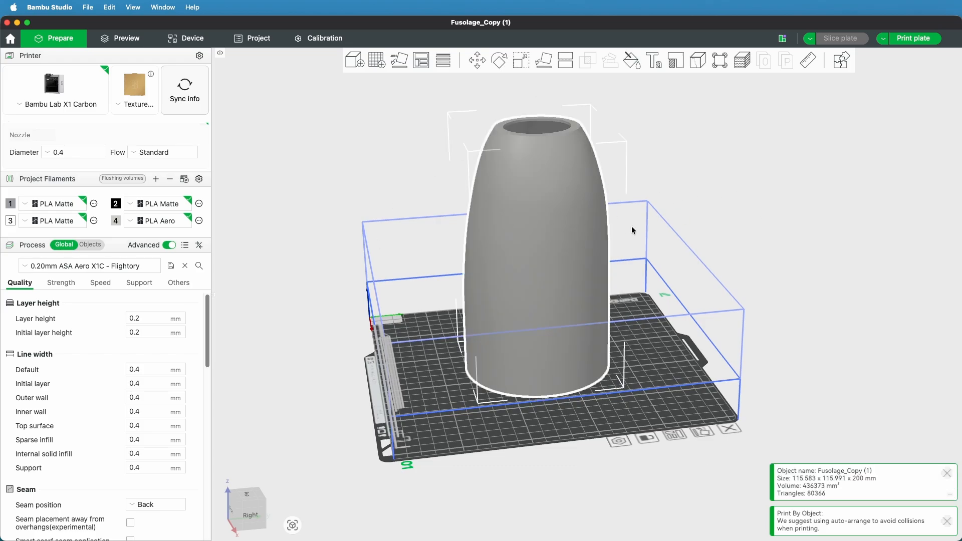
{"action": "key", "text": "Delete"}
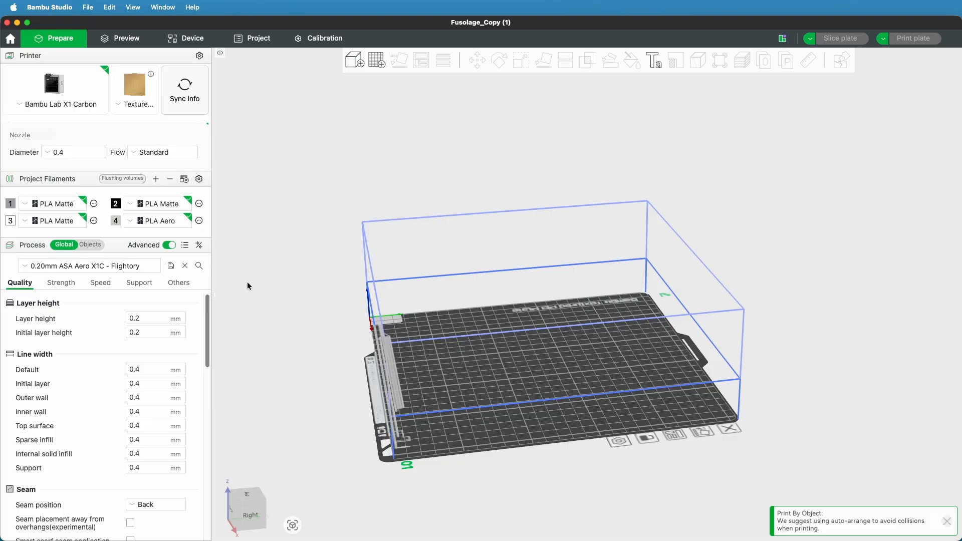
Import Fuselage (2).3mf from Downloads onto the plate, loading its geometry data only
{"action": "left_click", "coordinate": [359, 62]}
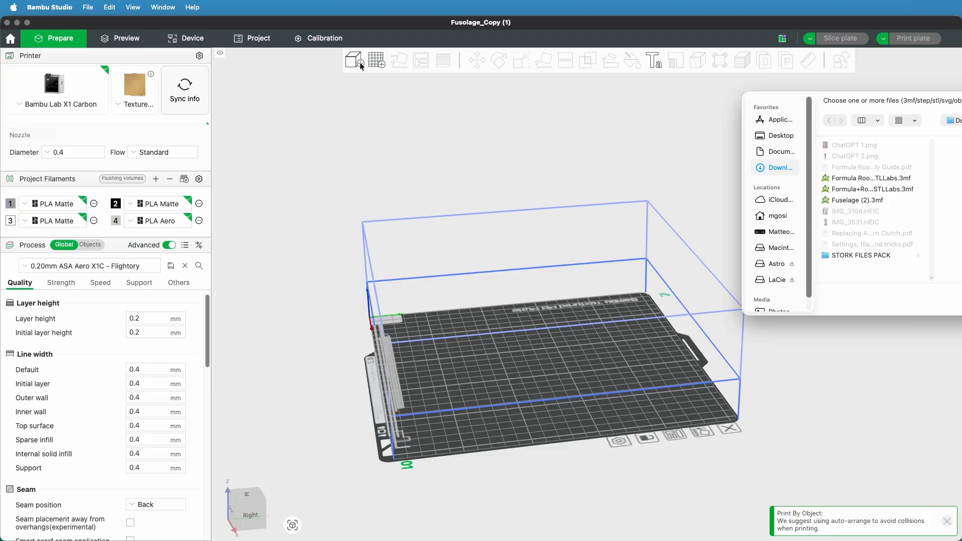
{"action": "left_click", "coordinate": [868, 199]}
{"action": "key", "text": "Return"}
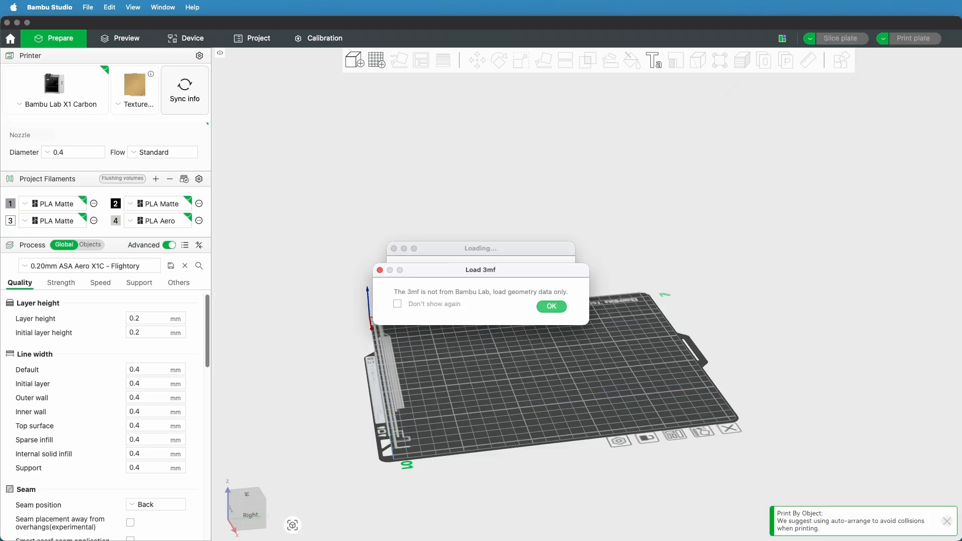
{"action": "left_click", "coordinate": [552, 308]}
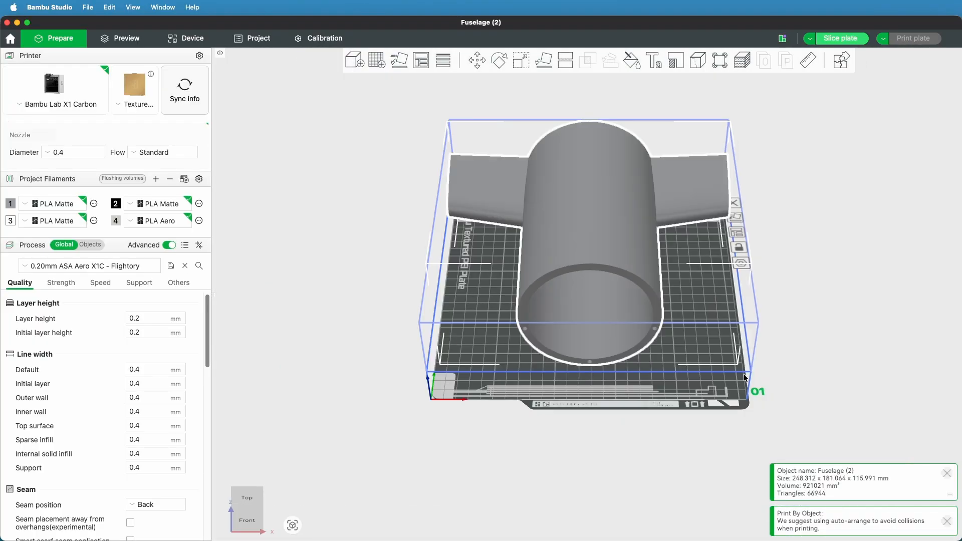
Stand Fuselage (2) upright on the plate, resting on the open end opposite the wing roots
{"action": "left_click_drag", "start_coordinate": [725, 420], "coordinate": [638, 401]}
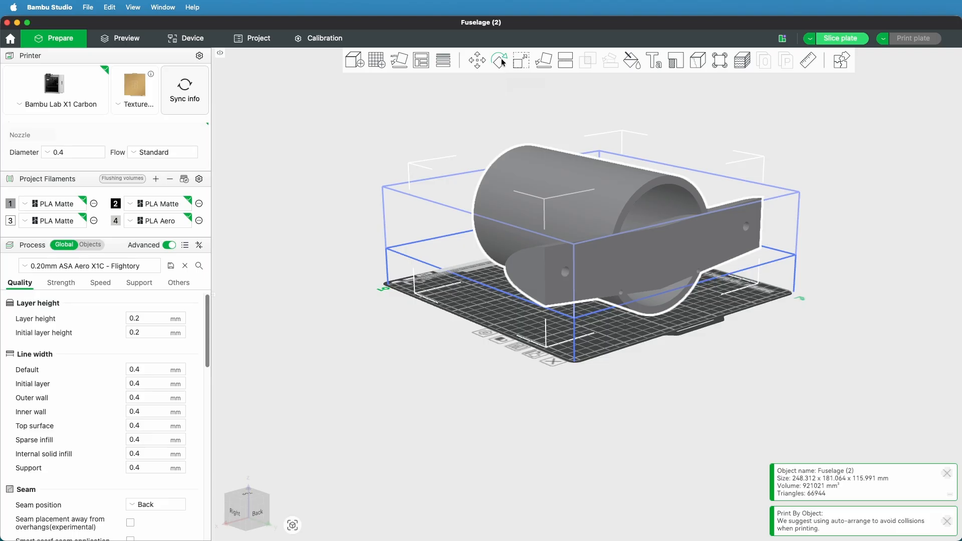
{"action": "left_click", "coordinate": [538, 60]}
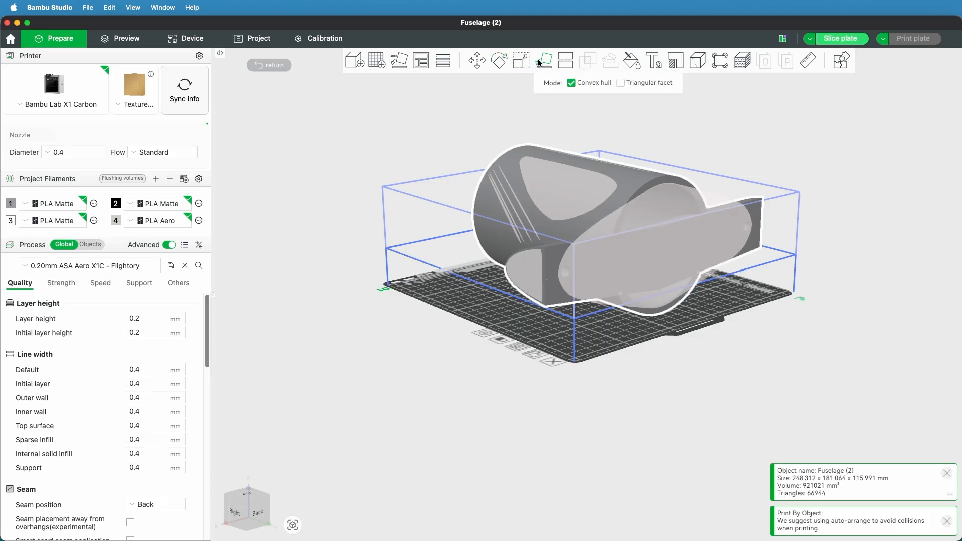
{"action": "left_click", "coordinate": [656, 255]}
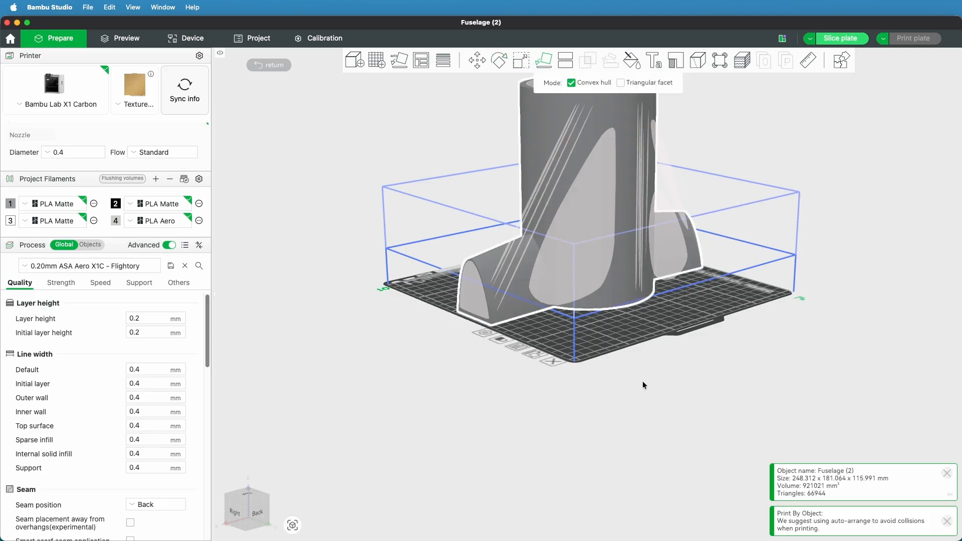
{"action": "left_click", "coordinate": [248, 496]}
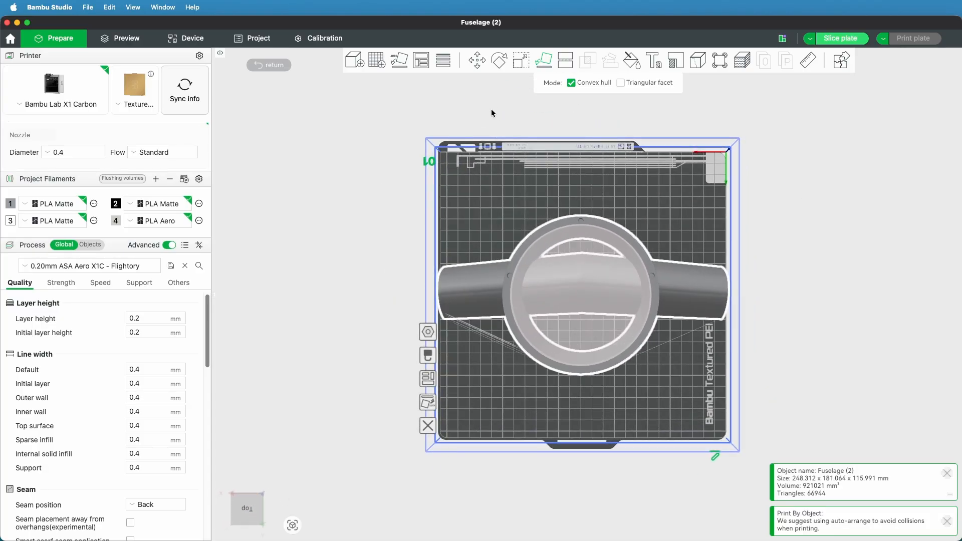
{"action": "left_click", "coordinate": [532, 274]}
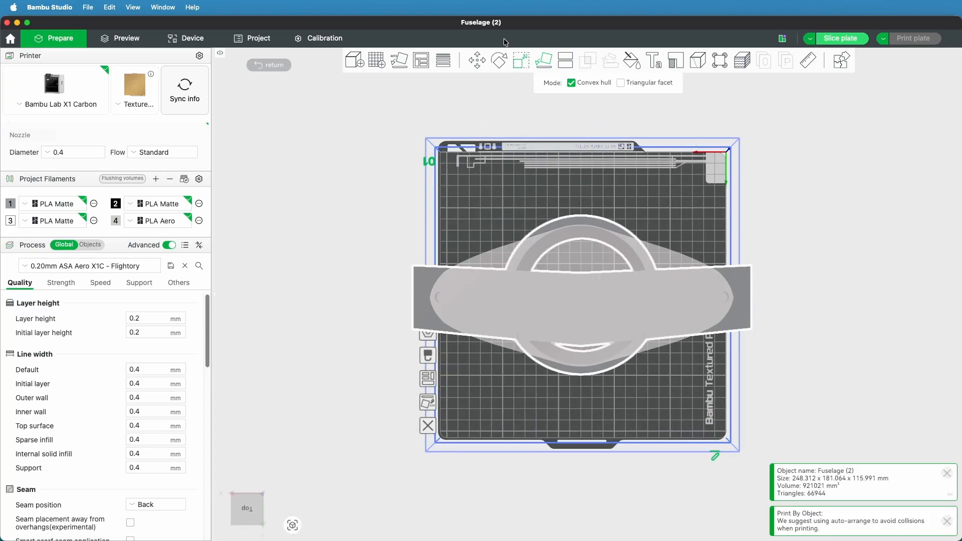
Rotate Fuselage (2) about the vertical axis to about 315° so the wing roots lie diagonally across the plate
{"action": "left_click", "coordinate": [503, 62]}
{"action": "left_click_drag", "start_coordinate": [448, 304], "coordinate": [525, 242]}
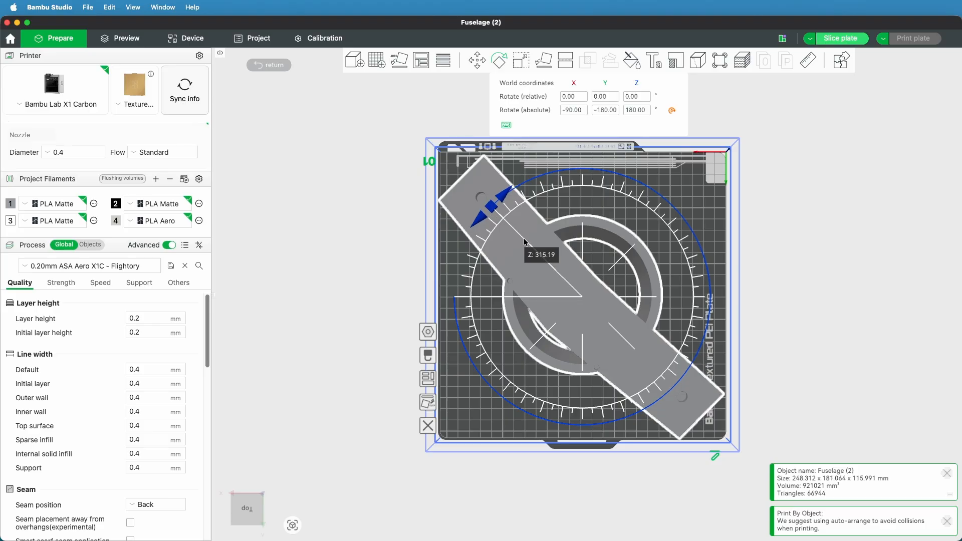
{"action": "left_click_drag", "start_coordinate": [525, 242], "coordinate": [525, 243]}
{"action": "left_click", "coordinate": [374, 371]}
{"action": "mouse_move", "coordinate": [405, 475]}
{"action": "left_mouse_down"}
{"action": "mouse_move", "coordinate": [410, 444]}
{"action": "mouse_move", "coordinate": [412, 470]}
{"action": "left_mouse_up"}
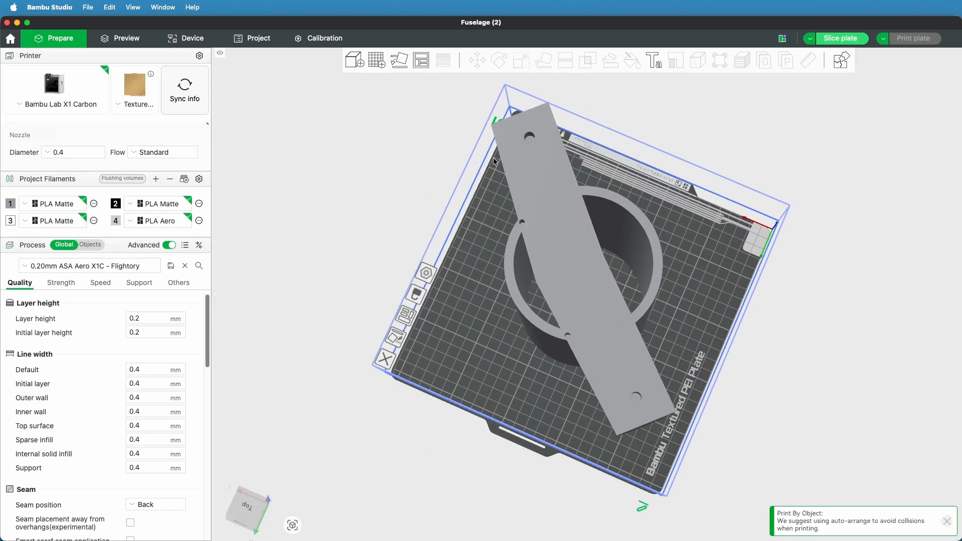
Flip Fuselage (2) over so its flat wing-root end face lies on the plate
{"action": "left_click", "coordinate": [546, 231]}
{"action": "left_click", "coordinate": [544, 61]}
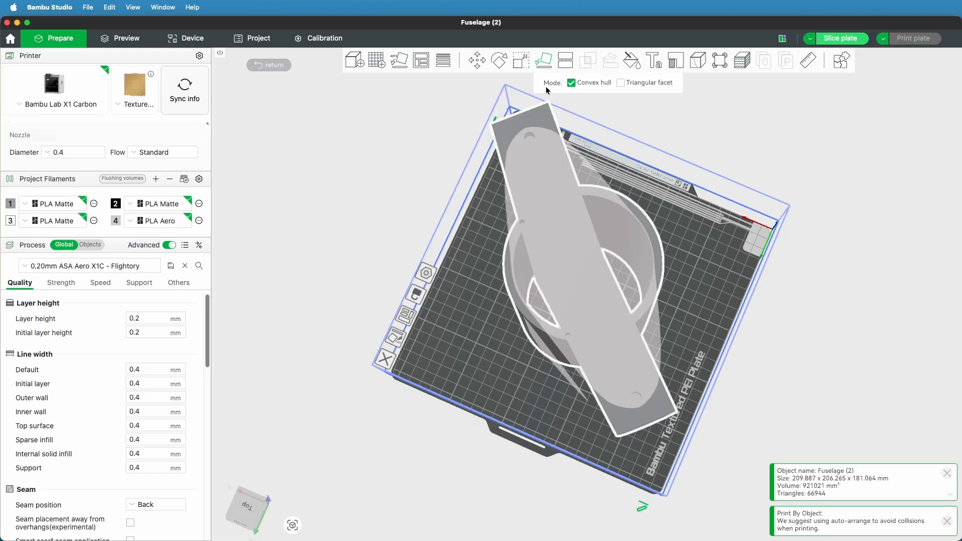
{"action": "left_click", "coordinate": [546, 233]}
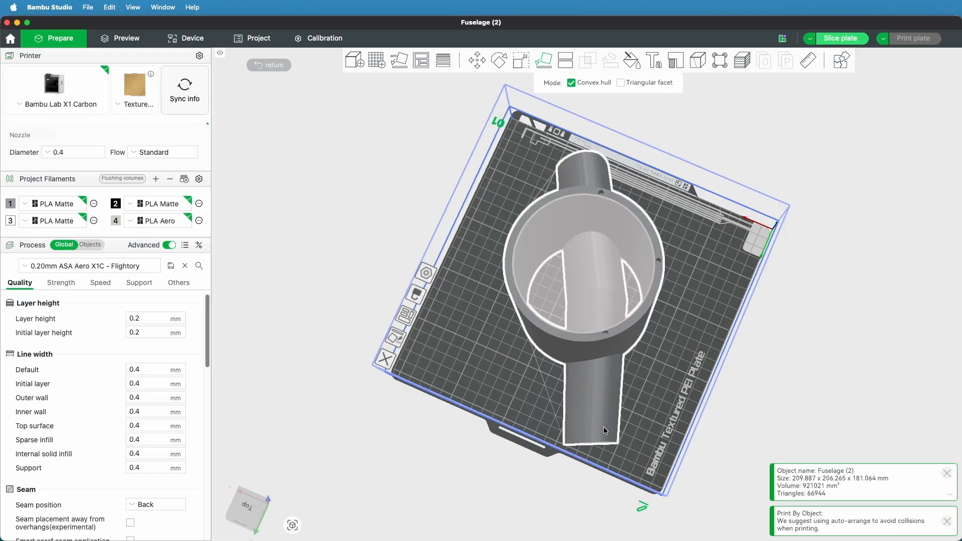
Try turning Fuselage (2) about the vertical axis and reset its rotation to 0° on all axes
{"action": "key", "text": "r"}
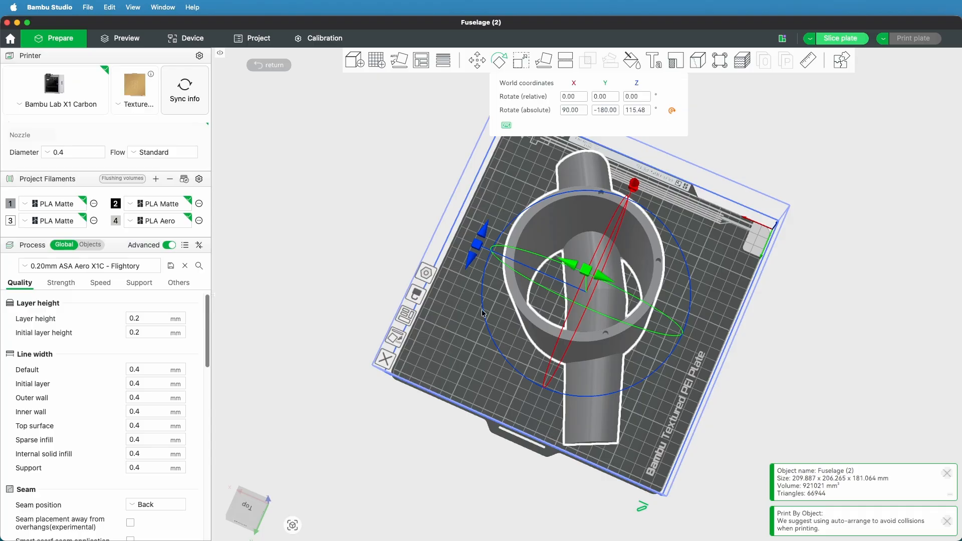
{"action": "left_click_drag", "start_coordinate": [477, 245], "coordinate": [476, 300]}
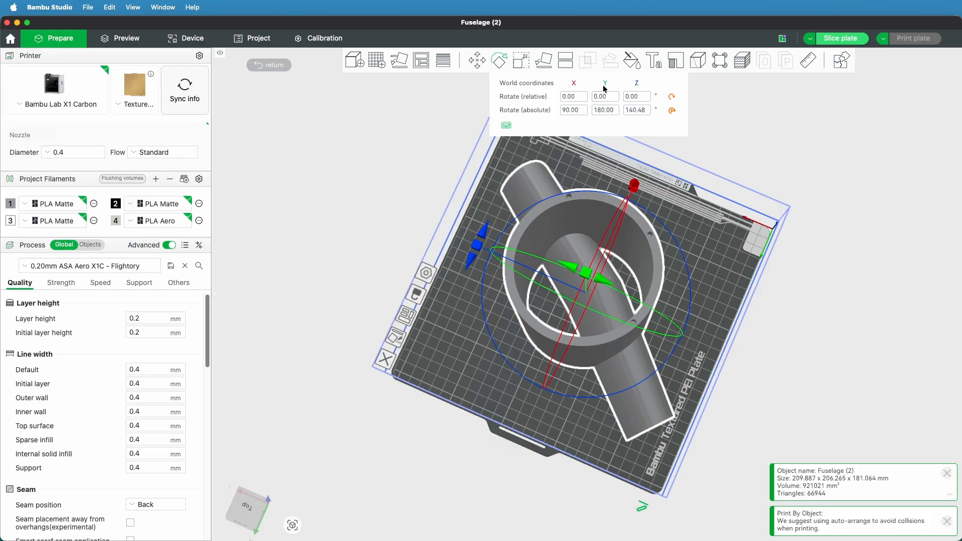
{"action": "left_click", "coordinate": [669, 112]}
{"action": "left_click", "coordinate": [672, 96]}
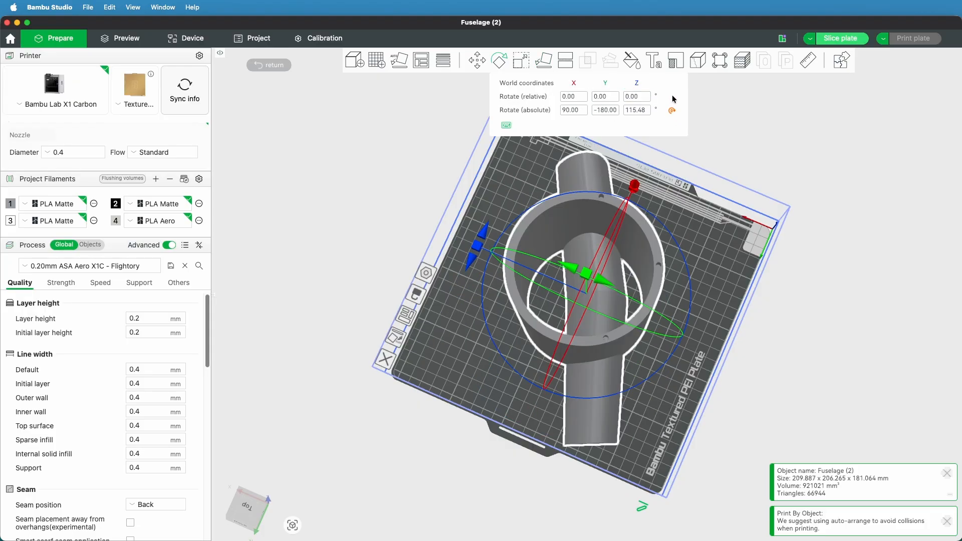
{"action": "left_click", "coordinate": [671, 110]}
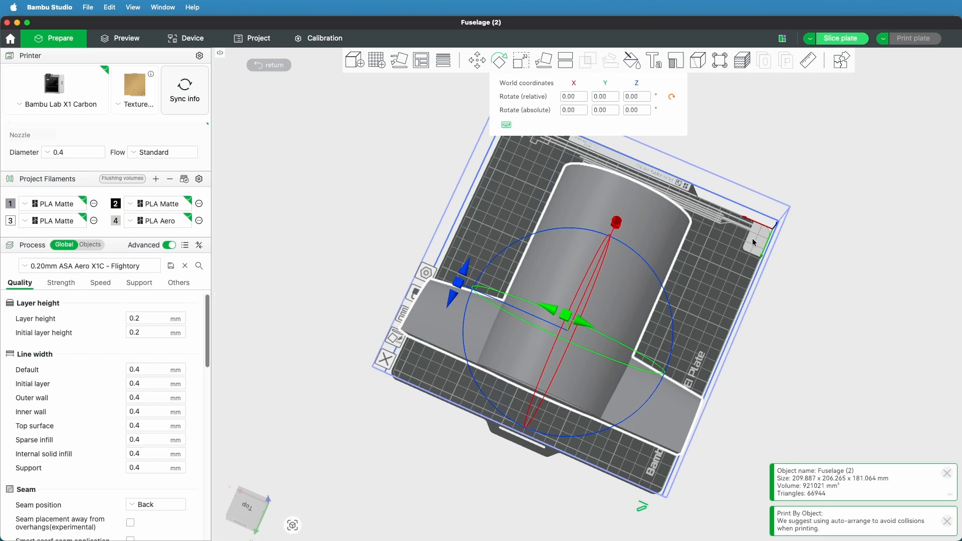
{"action": "left_click", "coordinate": [773, 359]}
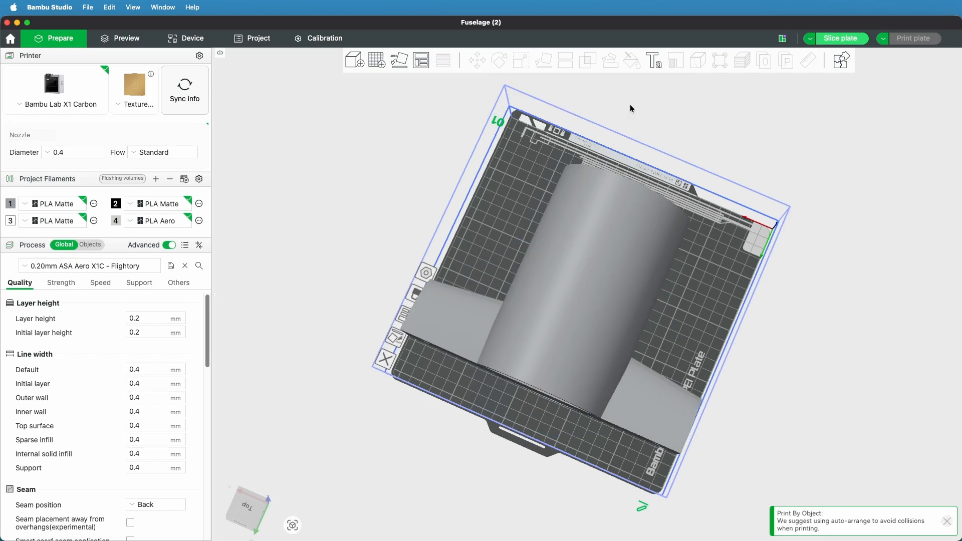
Lay Fuselage (2) on its flat wing-root end face so it stands upright on the plate
{"action": "left_click", "coordinate": [521, 270]}
{"action": "left_click", "coordinate": [543, 60]}
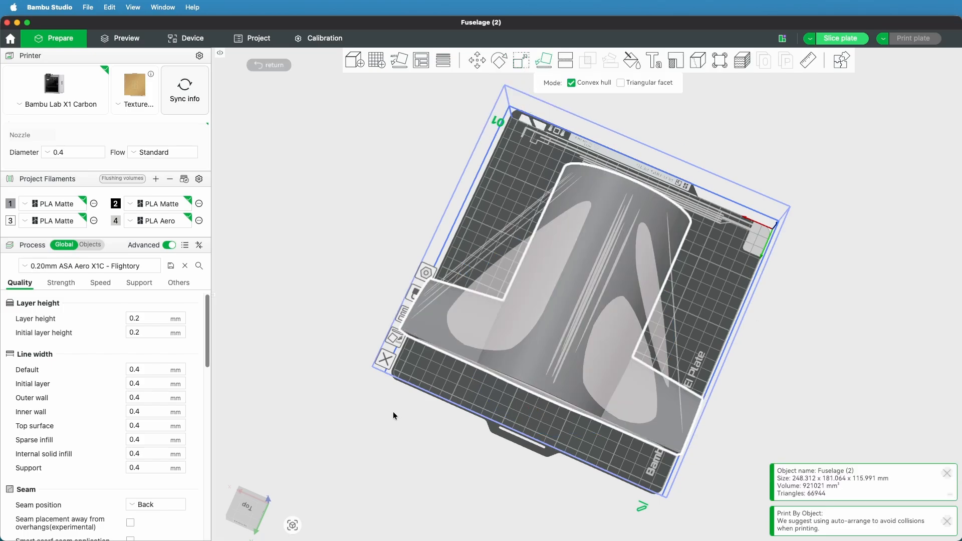
{"action": "right_click_drag", "start_coordinate": [395, 411], "coordinate": [402, 383]}
{"action": "mouse_move", "coordinate": [401, 383]}
{"action": "left_mouse_down"}
{"action": "mouse_move", "coordinate": [419, 402]}
{"action": "mouse_move", "coordinate": [420, 380]}
{"action": "left_mouse_up"}
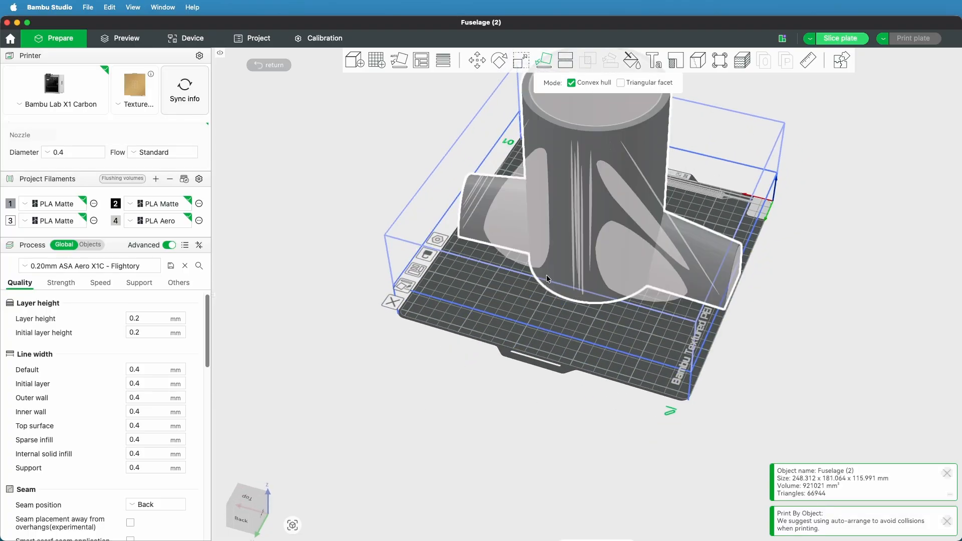
{"action": "left_click", "coordinate": [590, 326]}
{"action": "left_click_drag", "start_coordinate": [479, 395], "coordinate": [510, 421]}
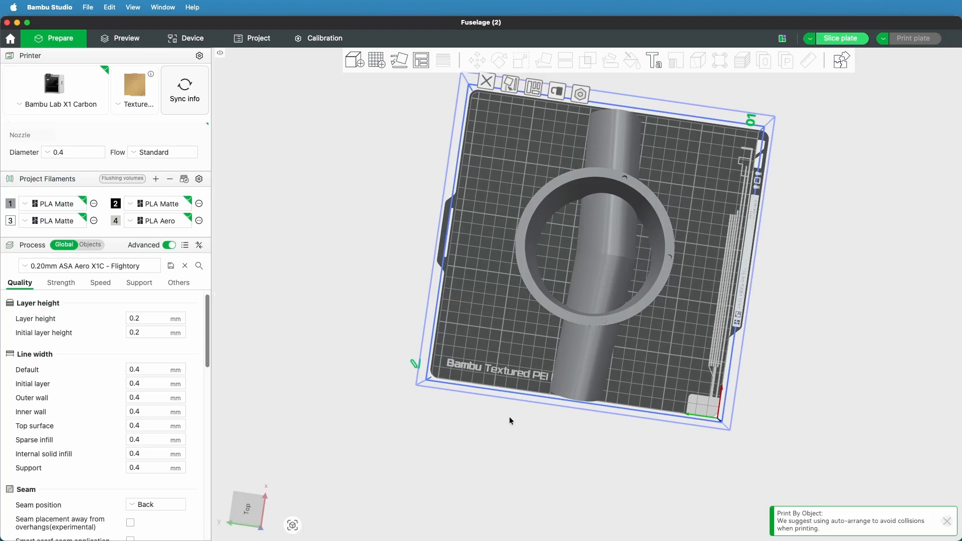
Rotate Fuselage (2) about the vertical axis to an absolute Z angle of about 141° so the wing roots lie diagonally across the plate
{"action": "left_click", "coordinate": [582, 314]}
{"action": "left_click", "coordinate": [497, 61]}
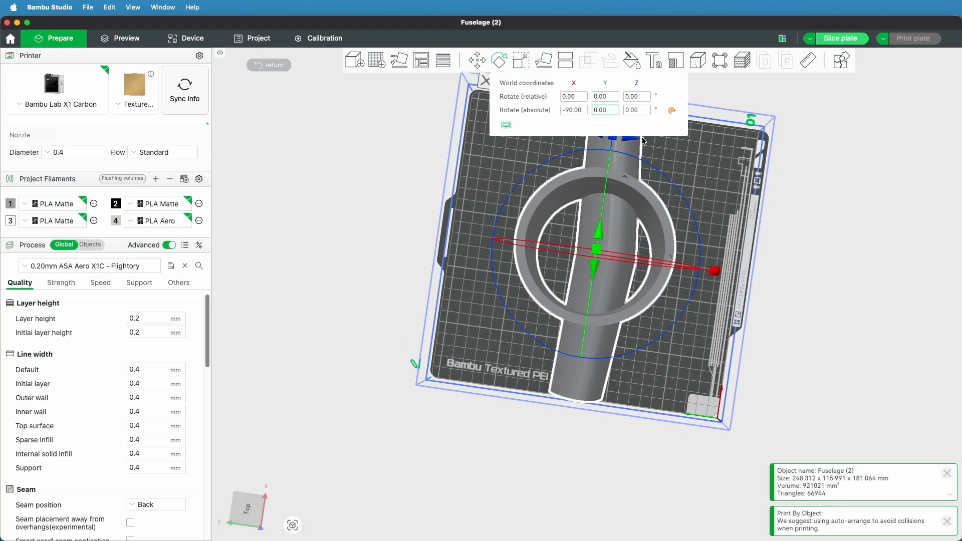
{"action": "left_click_drag", "start_coordinate": [783, 197], "coordinate": [805, 383]}
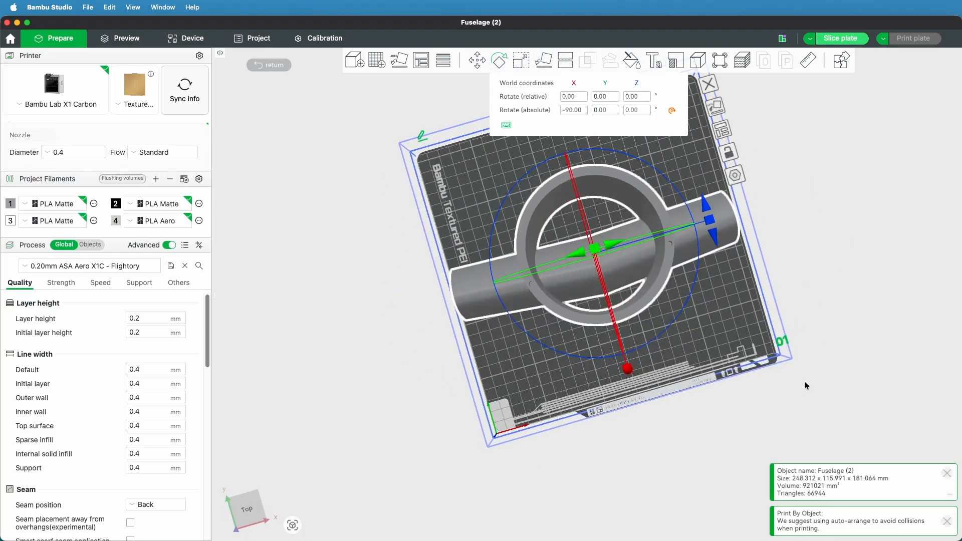
{"action": "left_click_drag", "start_coordinate": [711, 225], "coordinate": [710, 304]}
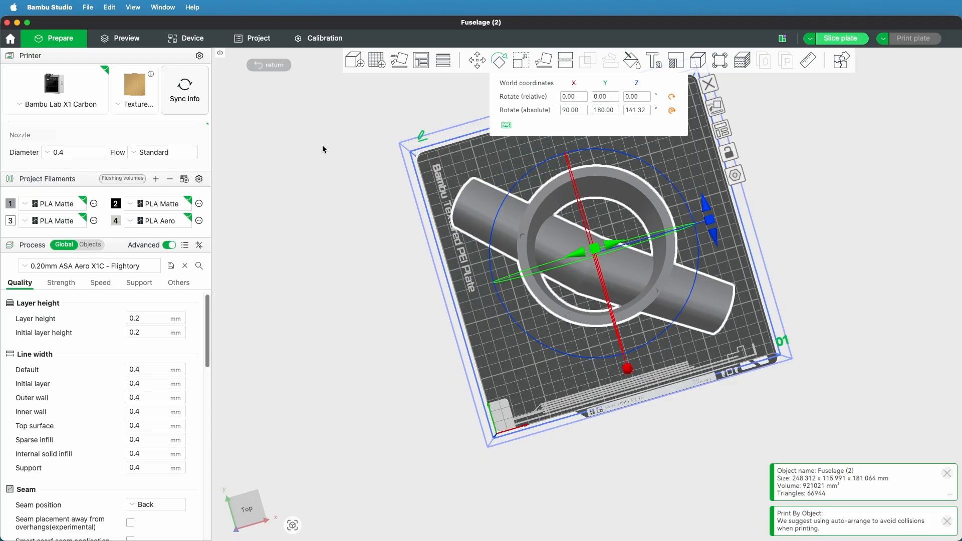
{"action": "left_click", "coordinate": [388, 103]}
{"action": "left_click_drag", "start_coordinate": [383, 373], "coordinate": [444, 419]}
{"action": "scroll", "coordinate": [370, 360], "scroll_direction": "up", "scroll_amount": 10}
{"action": "scroll", "coordinate": [369, 359], "scroll_direction": "down", "scroll_amount": 10}
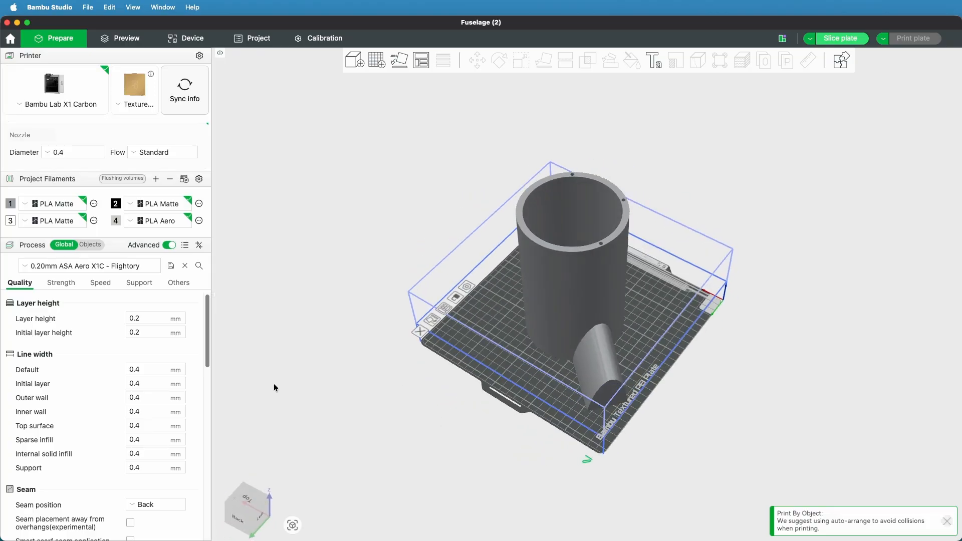
Choose the 0.20mm ASA Aero X1C - Flightory process preset
{"action": "left_click", "coordinate": [55, 266]}
{"action": "left_click", "coordinate": [51, 301]}
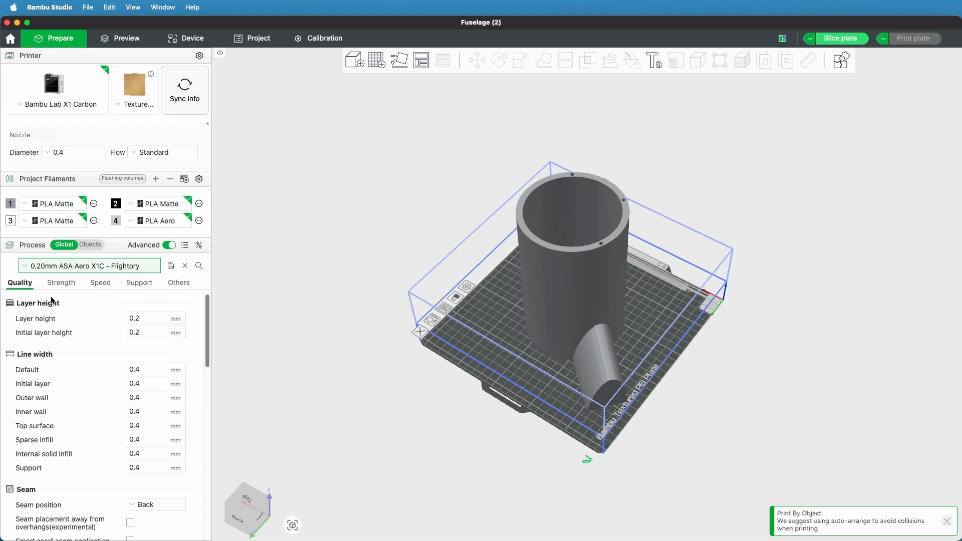
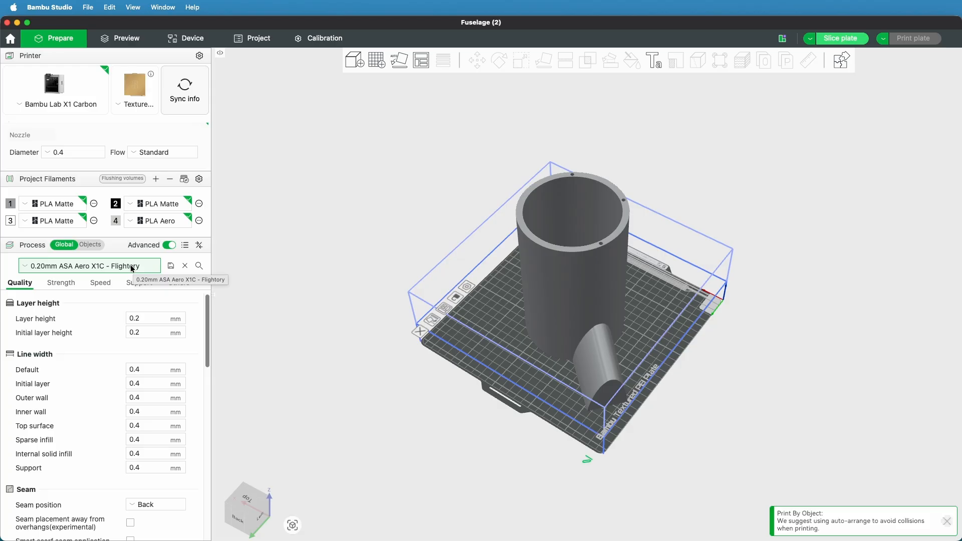
Check the preset's layer height, line width, seam, wall, shell and sparse infill settings, and slice the plate
{"action": "scroll", "coordinate": [110, 374], "scroll_direction": "down", "scroll_amount": 10}
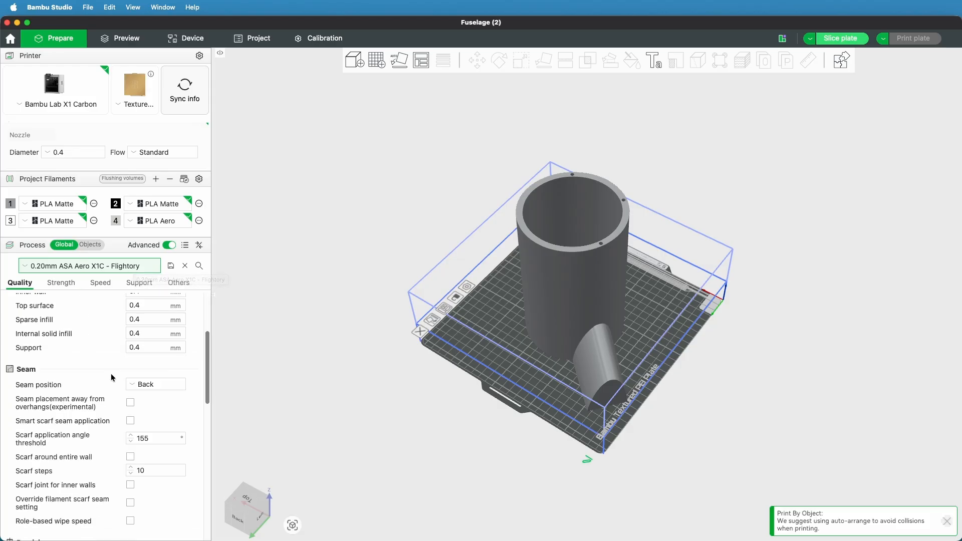
{"action": "scroll", "coordinate": [111, 375], "scroll_direction": "up", "scroll_amount": 10}
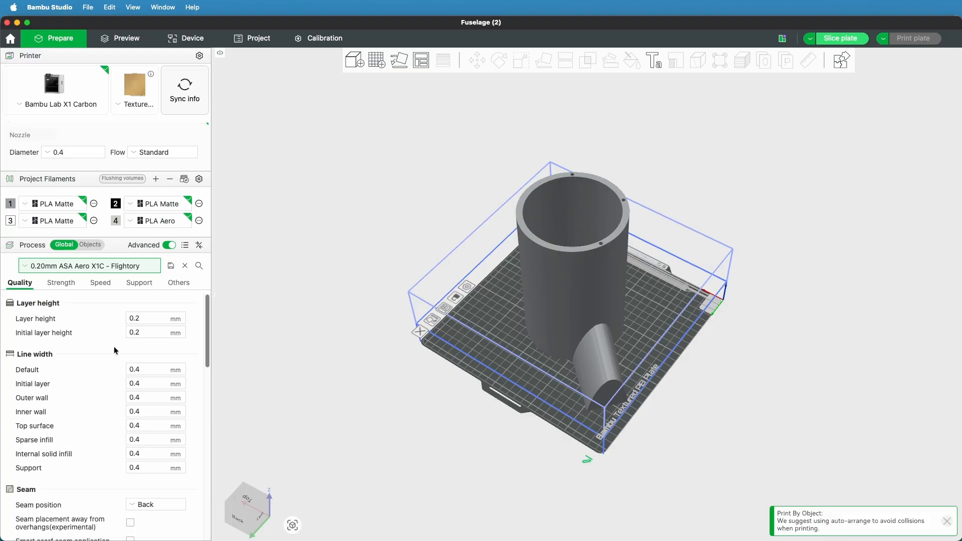
{"action": "left_click", "coordinate": [60, 283]}
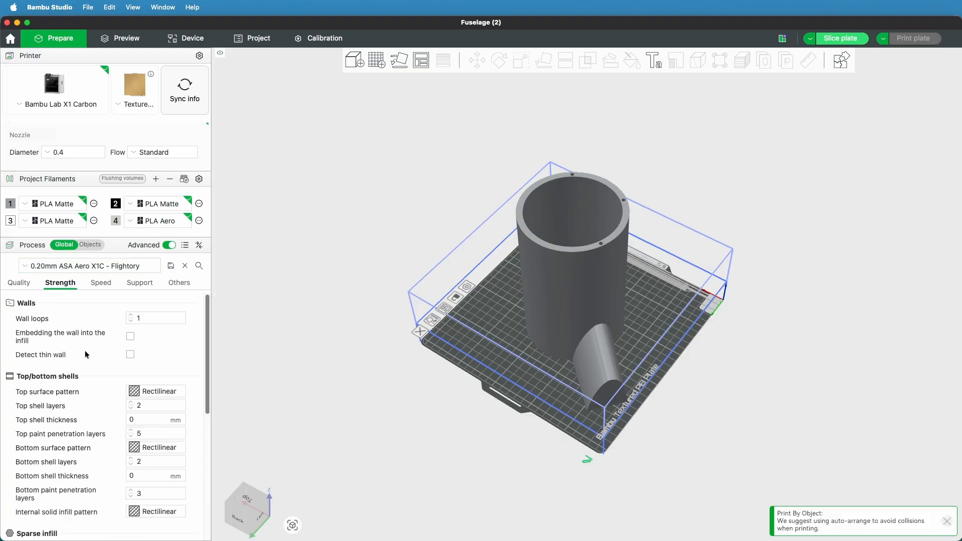
{"action": "scroll", "coordinate": [84, 414], "scroll_direction": "down", "scroll_amount": 8}
{"action": "scroll", "coordinate": [83, 410], "scroll_direction": "up", "scroll_amount": 2}
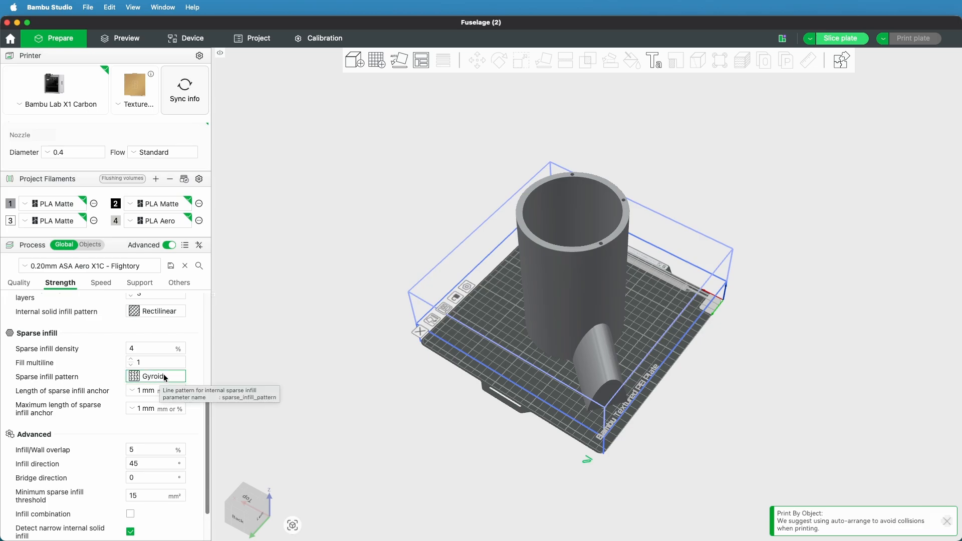
{"action": "left_click", "coordinate": [138, 346]}
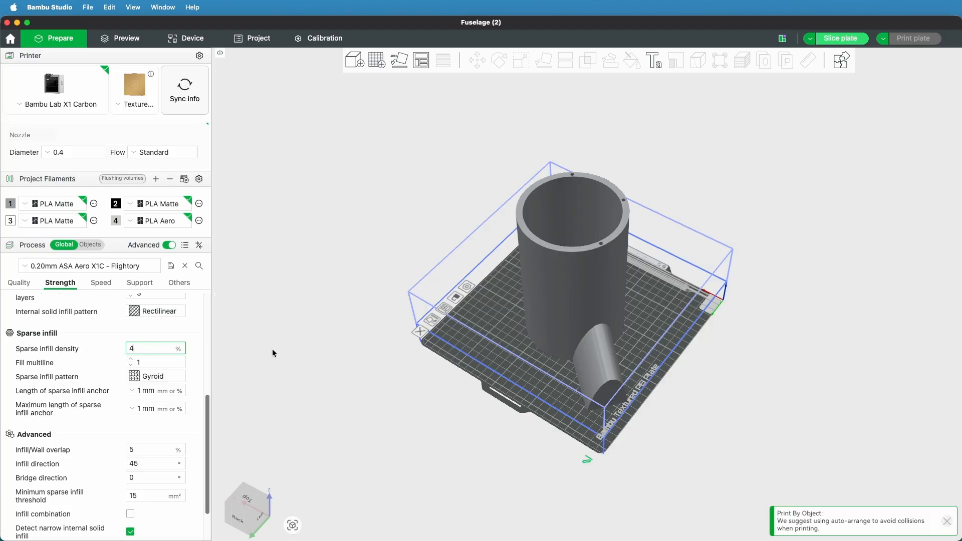
{"action": "scroll", "coordinate": [77, 378], "scroll_direction": "up", "scroll_amount": 8}
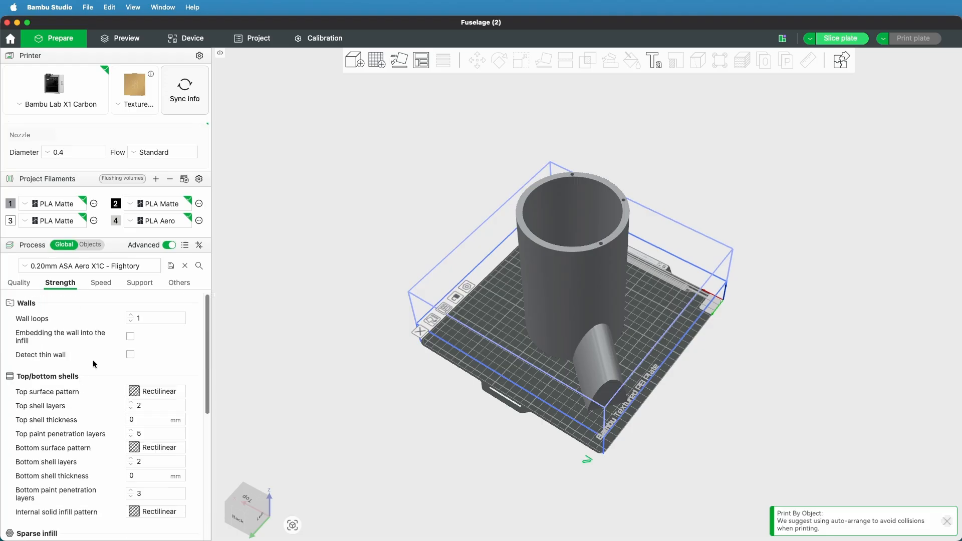
{"action": "left_click", "coordinate": [22, 283]}
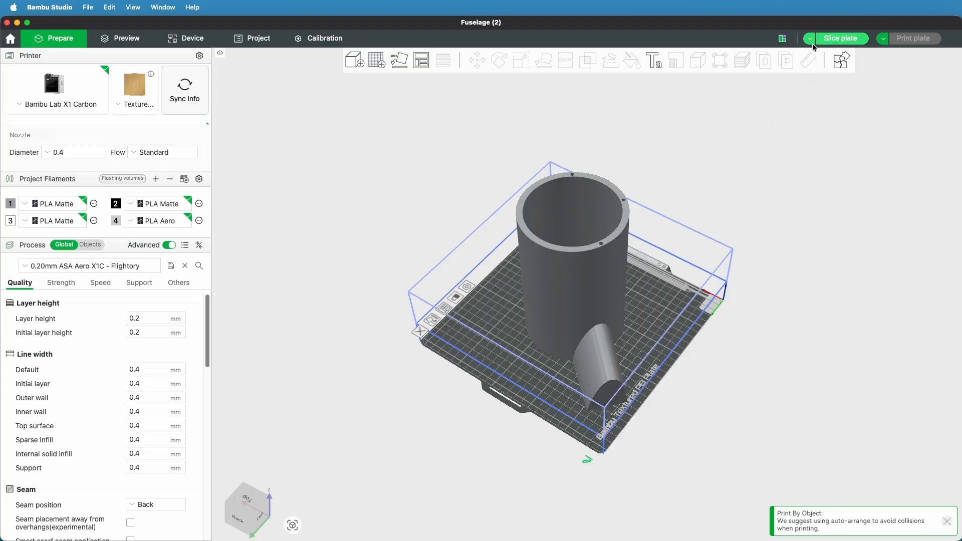
{"action": "left_click", "coordinate": [839, 38]}
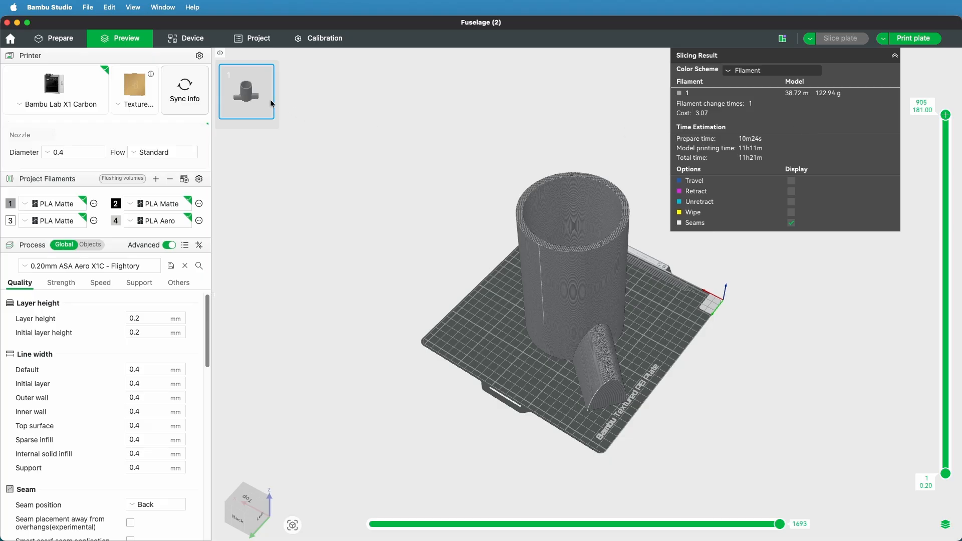
Set the sparse infill density to 3% in the strength settings and slice the plate again
{"action": "left_click", "coordinate": [59, 284]}
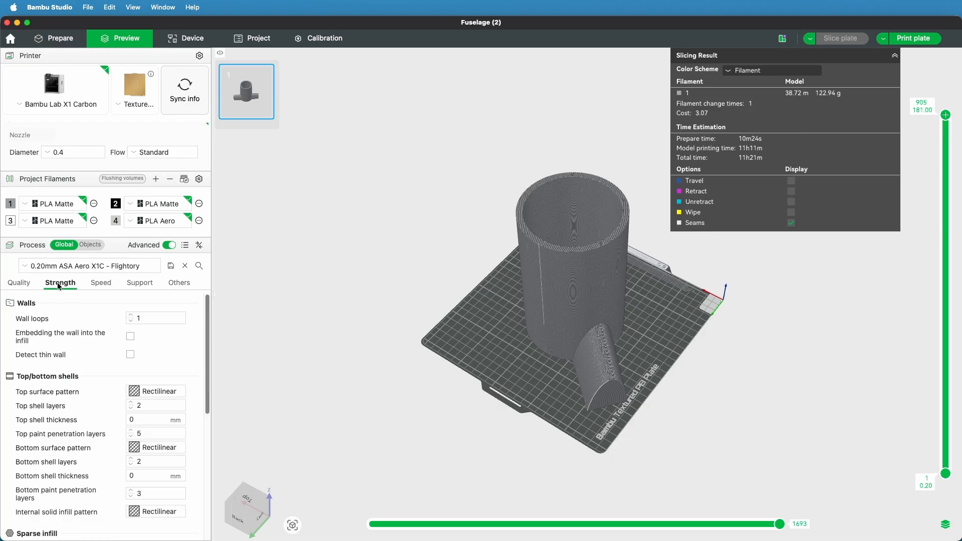
{"action": "scroll", "coordinate": [98, 430], "scroll_direction": "down", "scroll_amount": 5}
{"action": "left_click", "coordinate": [133, 400]}
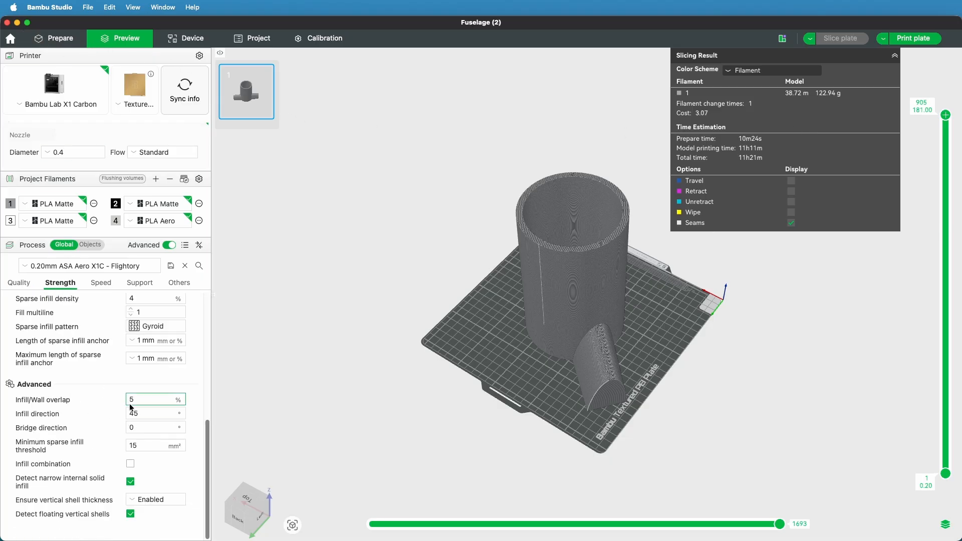
{"action": "left_click_drag", "start_coordinate": [134, 400], "coordinate": [126, 403]}
{"action": "scroll", "coordinate": [126, 404], "scroll_direction": "up", "scroll_amount": 2}
{"action": "left_click", "coordinate": [134, 339]}
{"action": "left_click_drag", "start_coordinate": [133, 339], "coordinate": [125, 340]}
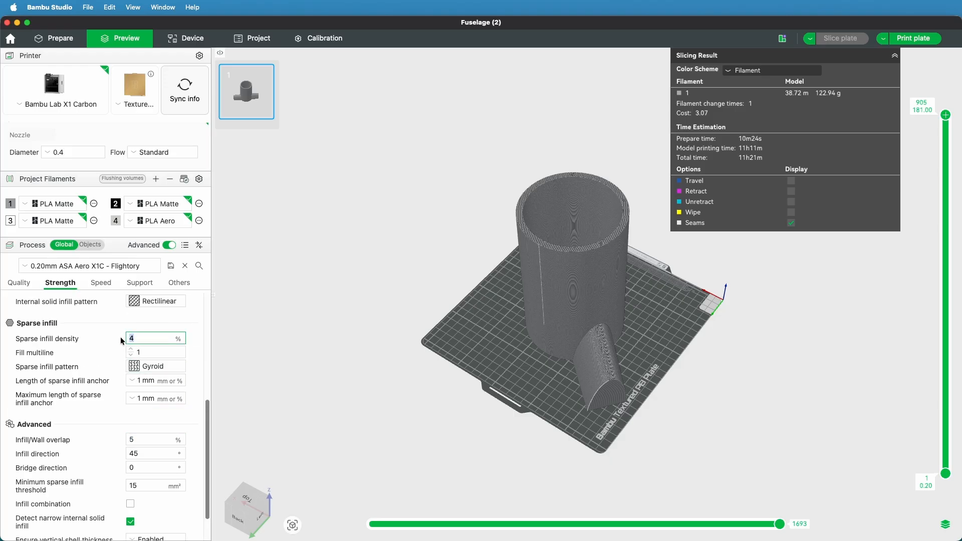
{"action": "type", "text": "3"}
{"action": "key", "text": "Tab"}
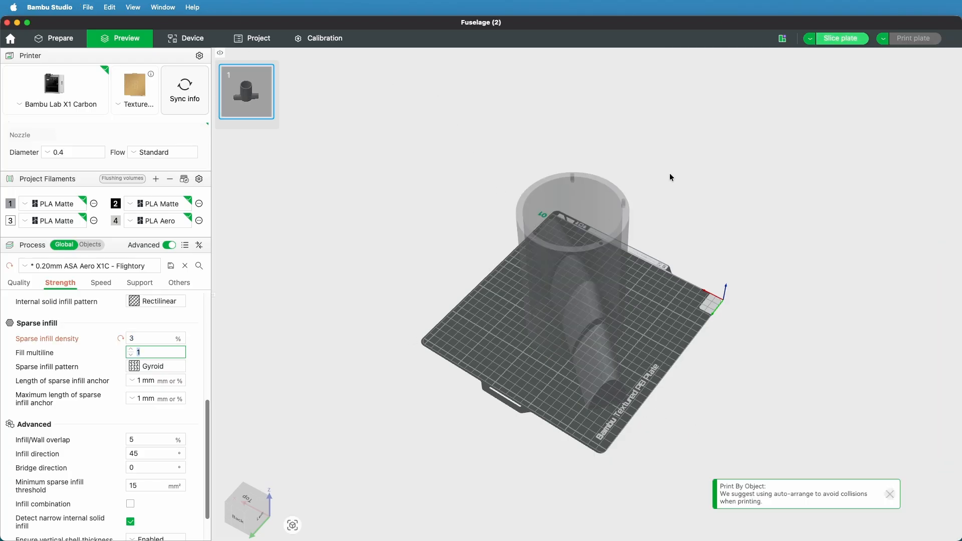
{"action": "left_click", "coordinate": [833, 40]}
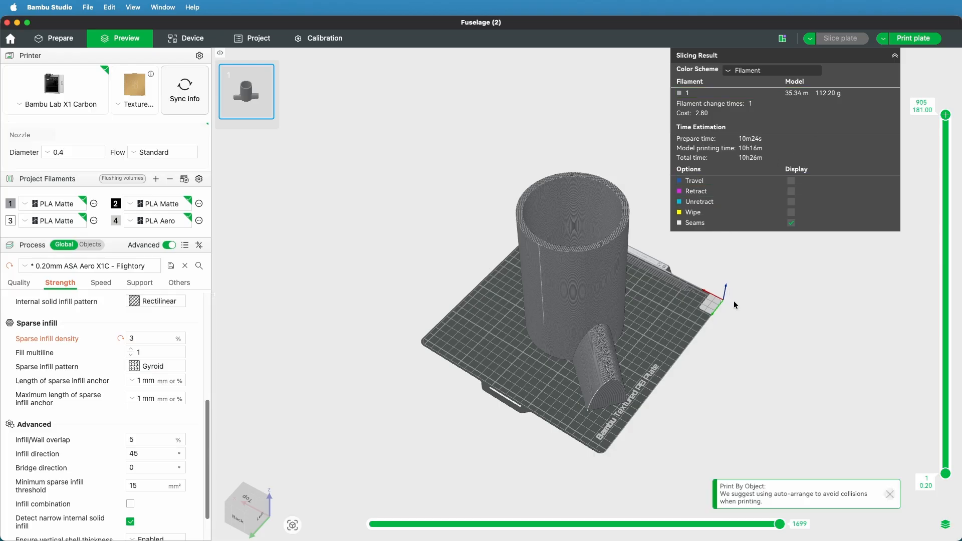
Open the print job for the sliced plate, check the selectable AMS filament slots, and close it without sending
{"action": "left_click", "coordinate": [914, 40]}
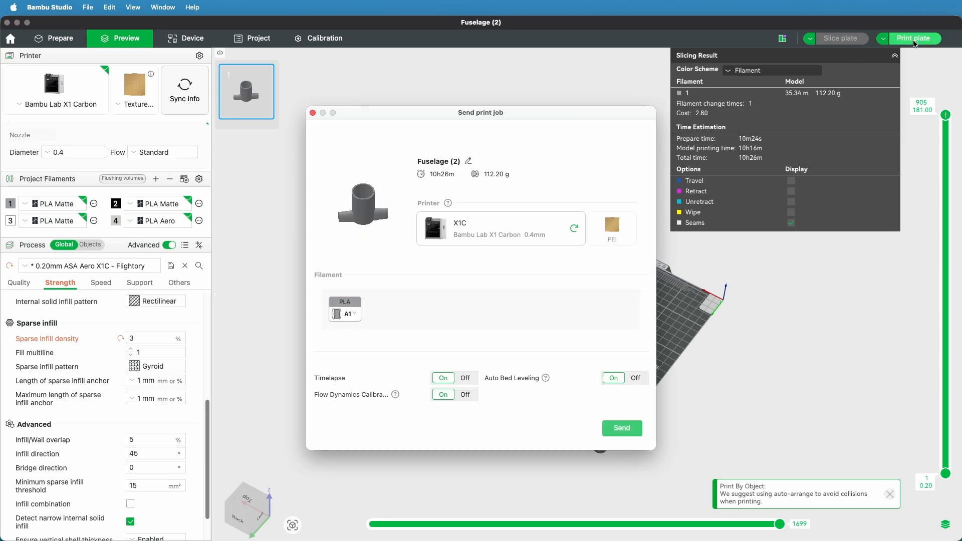
{"action": "left_click", "coordinate": [346, 316]}
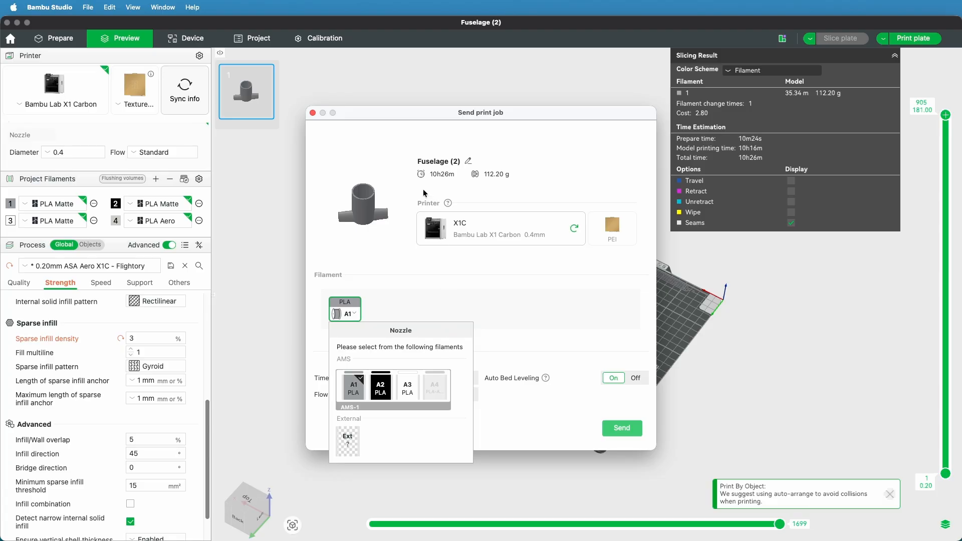
{"action": "key", "text": "Escape"}
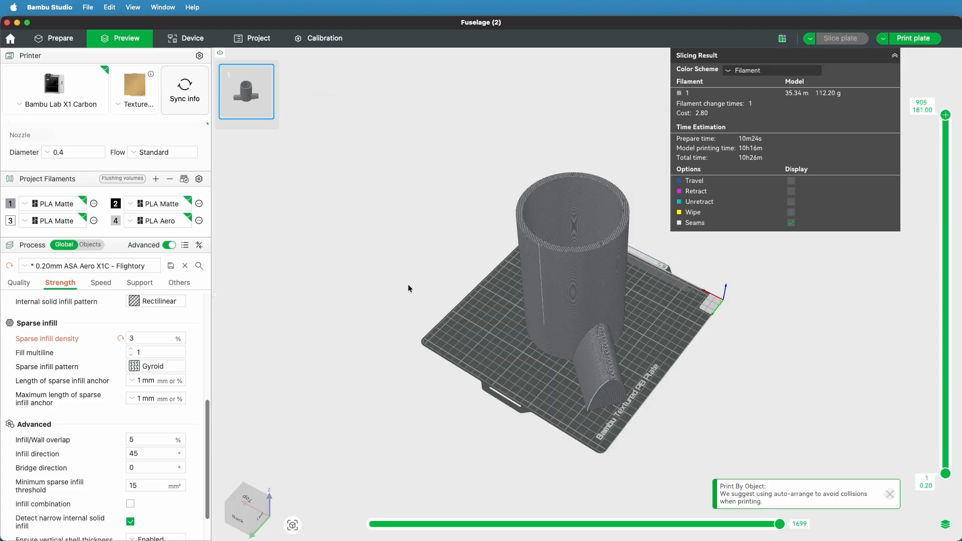
Return to the plate preparation view and assign filament 4, PLA Aero, to Fuselage (2)
{"action": "left_click", "coordinate": [61, 39]}
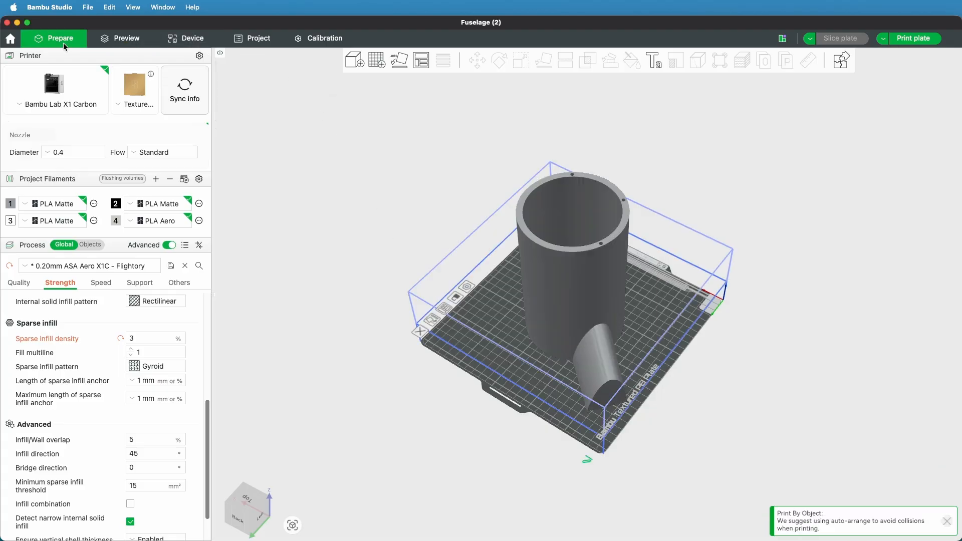
{"action": "left_click", "coordinate": [540, 259]}
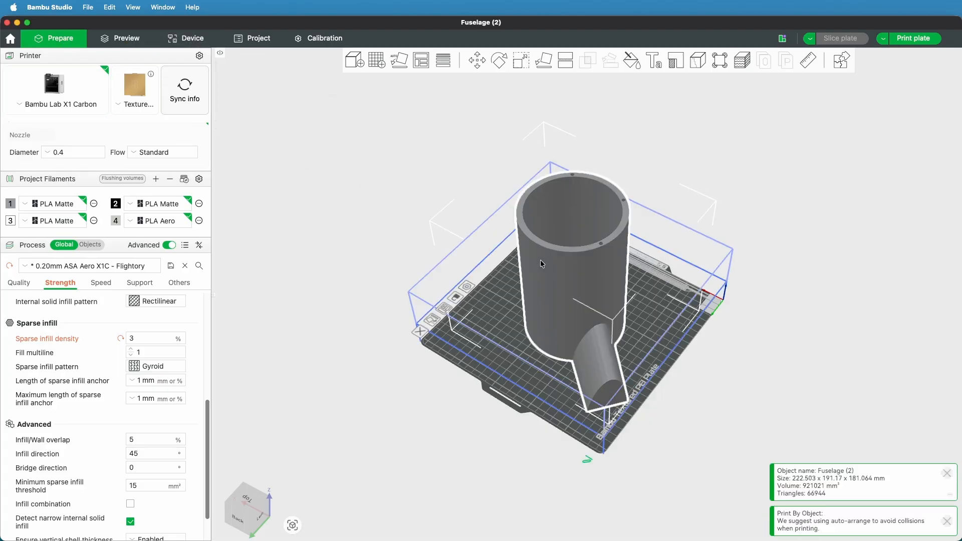
{"action": "key", "text": "4"}
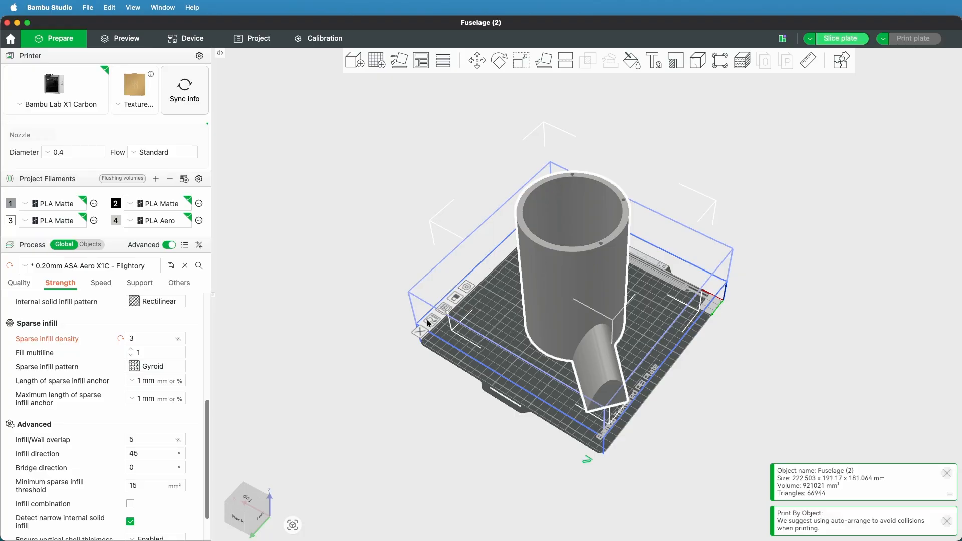
Slice the plate with the PLA Aero filament and send the print job to the X1C printer
{"action": "left_click", "coordinate": [840, 38]}
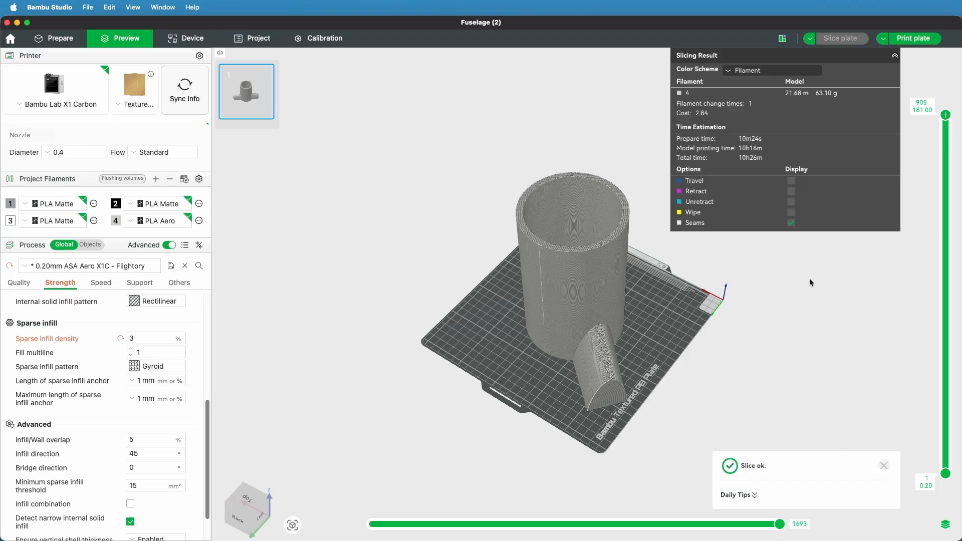
{"action": "left_click", "coordinate": [907, 39]}
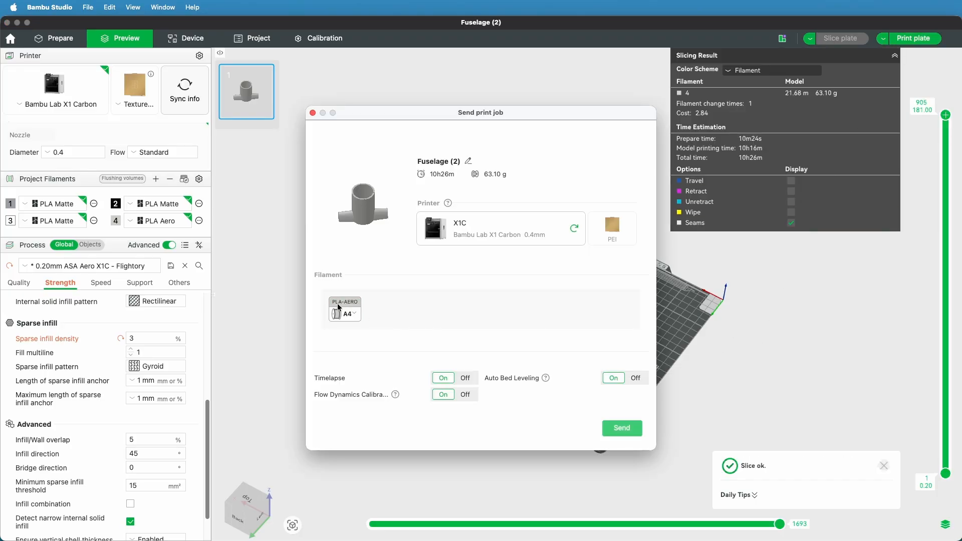
{"action": "left_click", "coordinate": [622, 429]}
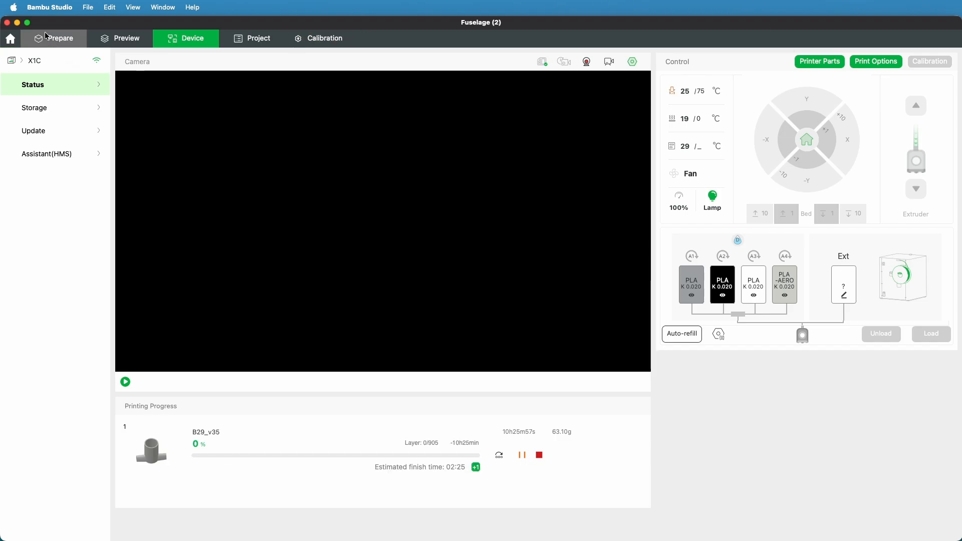
Switch to Fusion, make the Fuselage (3) and Fuselage (1) bodies visible, and show the full fuselage in the home view
{"action": "left_click", "coordinate": [17, 23]}
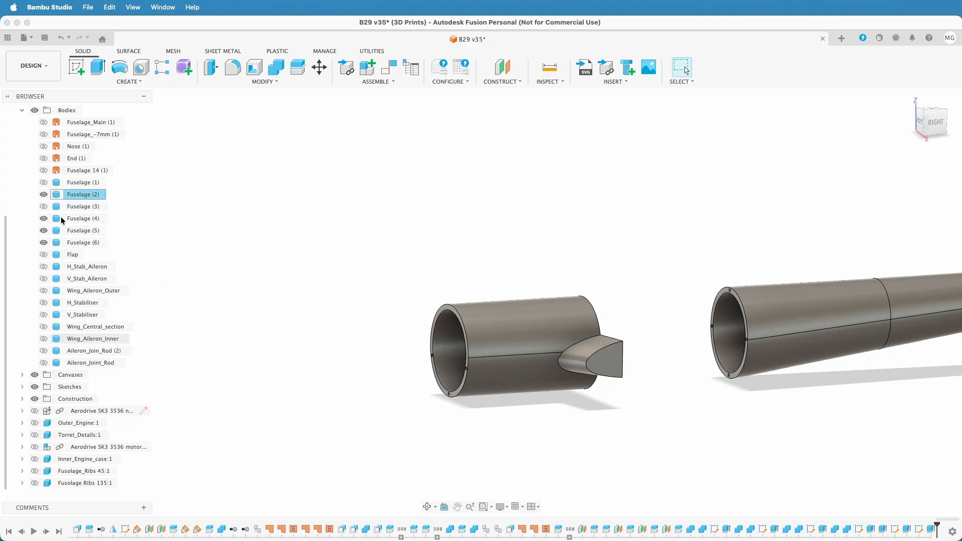
{"action": "left_click", "coordinate": [43, 207]}
{"action": "left_click", "coordinate": [44, 183]}
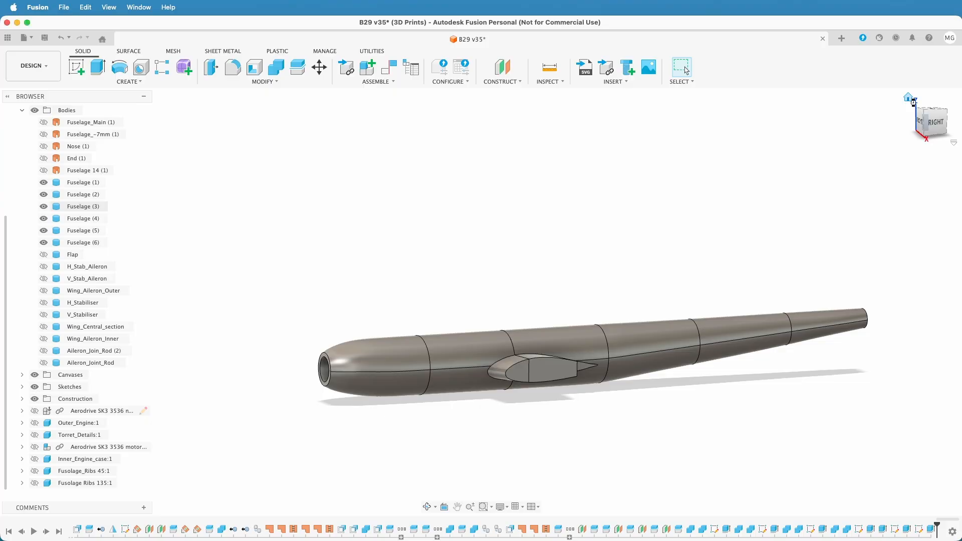
{"action": "left_click", "coordinate": [908, 96]}
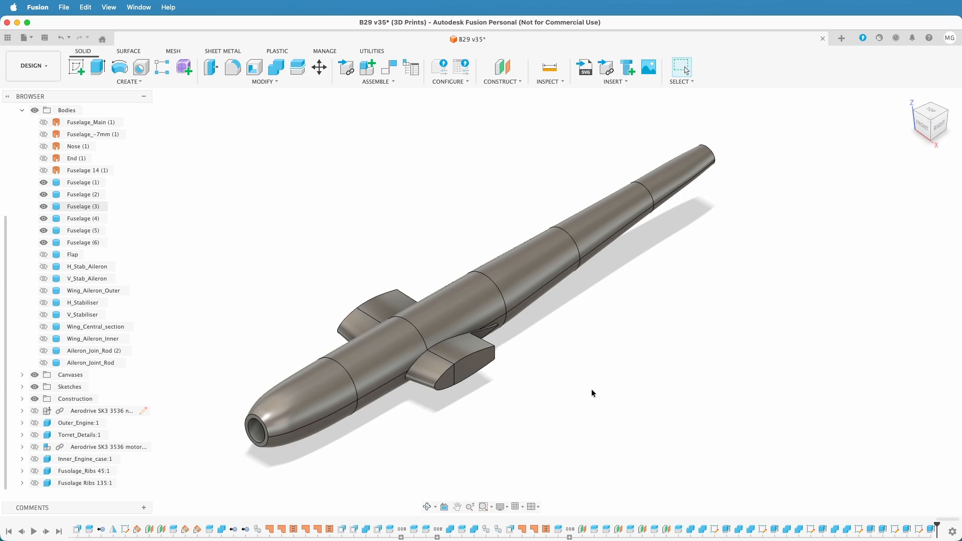
{"action": "scroll", "coordinate": [592, 390], "scroll_direction": "left", "scroll_amount": 1}
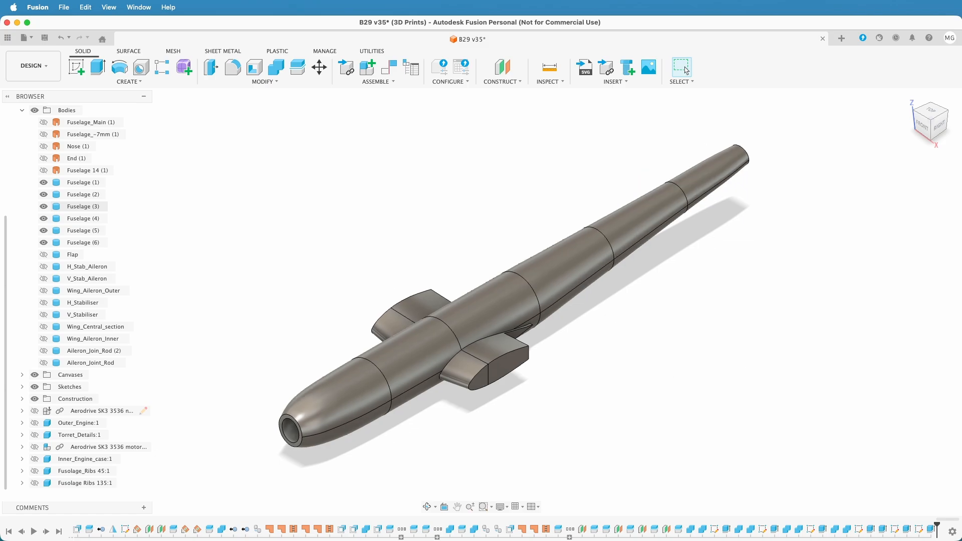